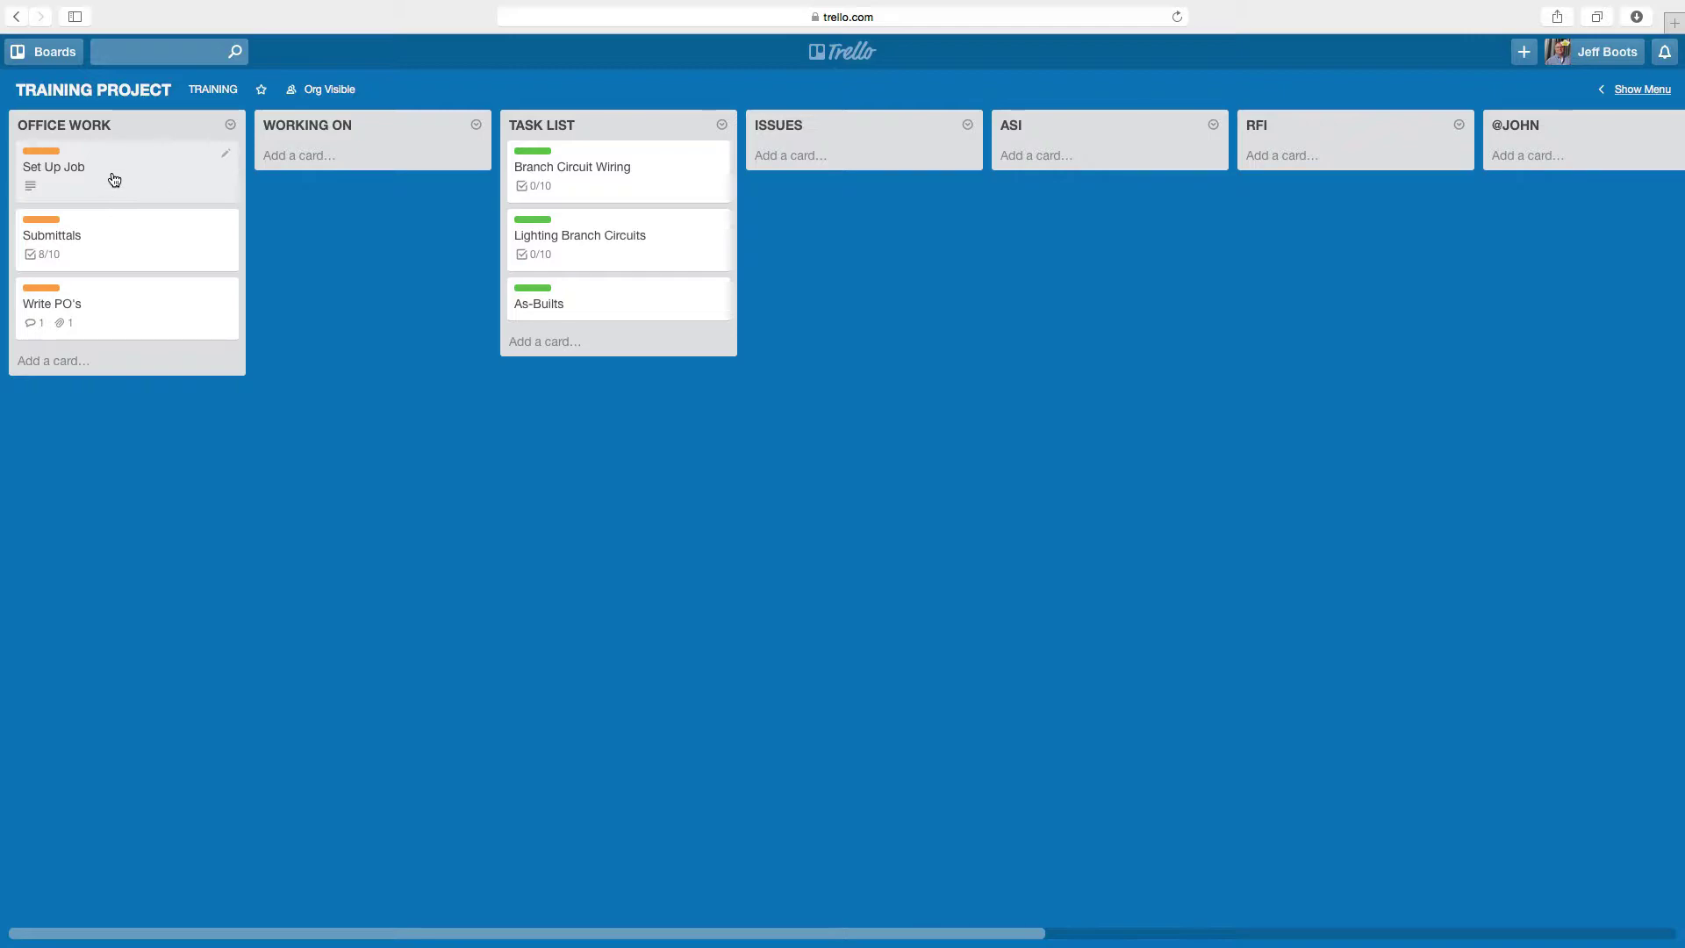
# - After checking Set Up Job, review Submittals' Sent (100%) and Approved (60%) checklists and activity
pyautogui.click(115, 179)
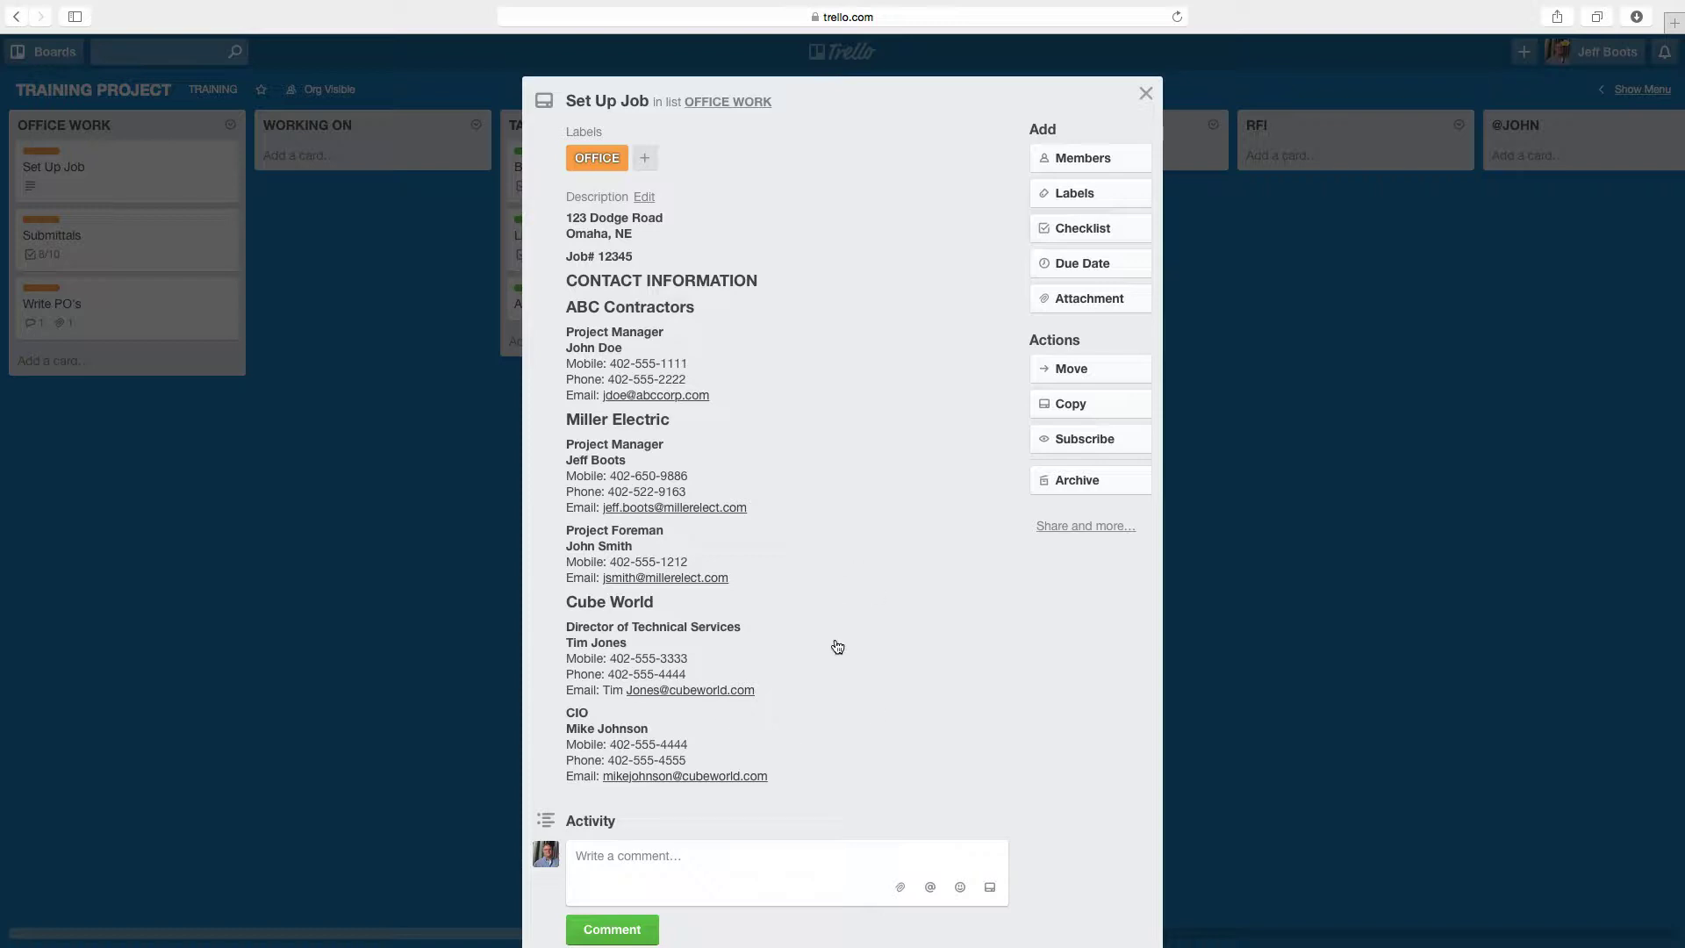
pyautogui.click(281, 534)
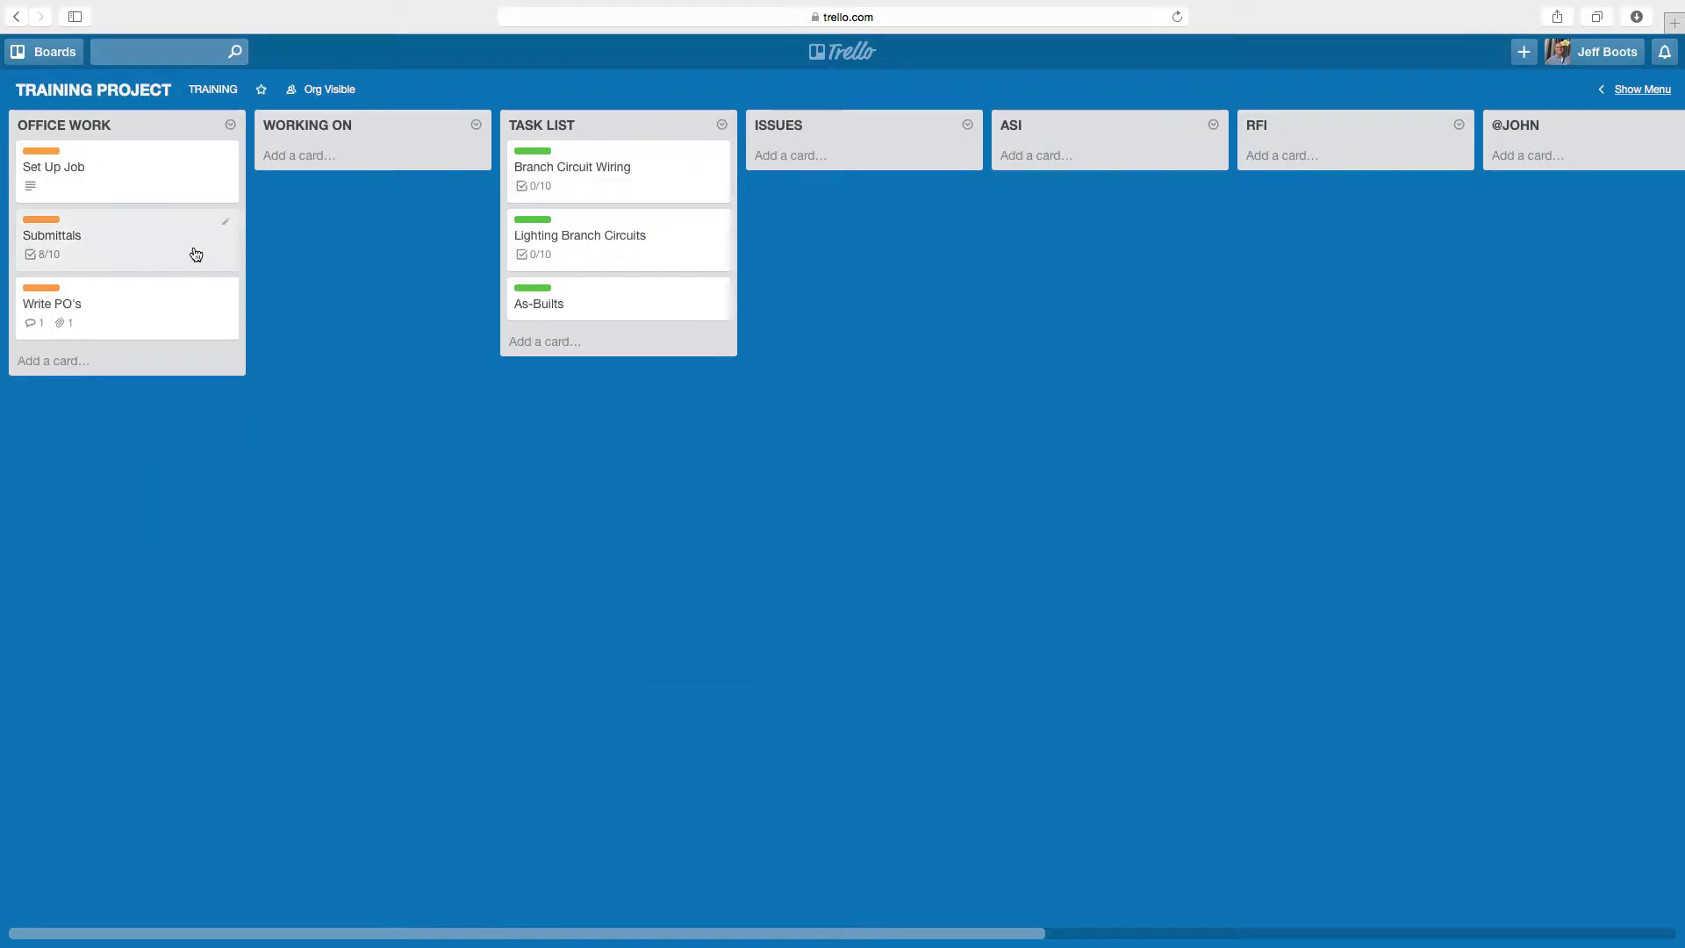
pyautogui.click(133, 239)
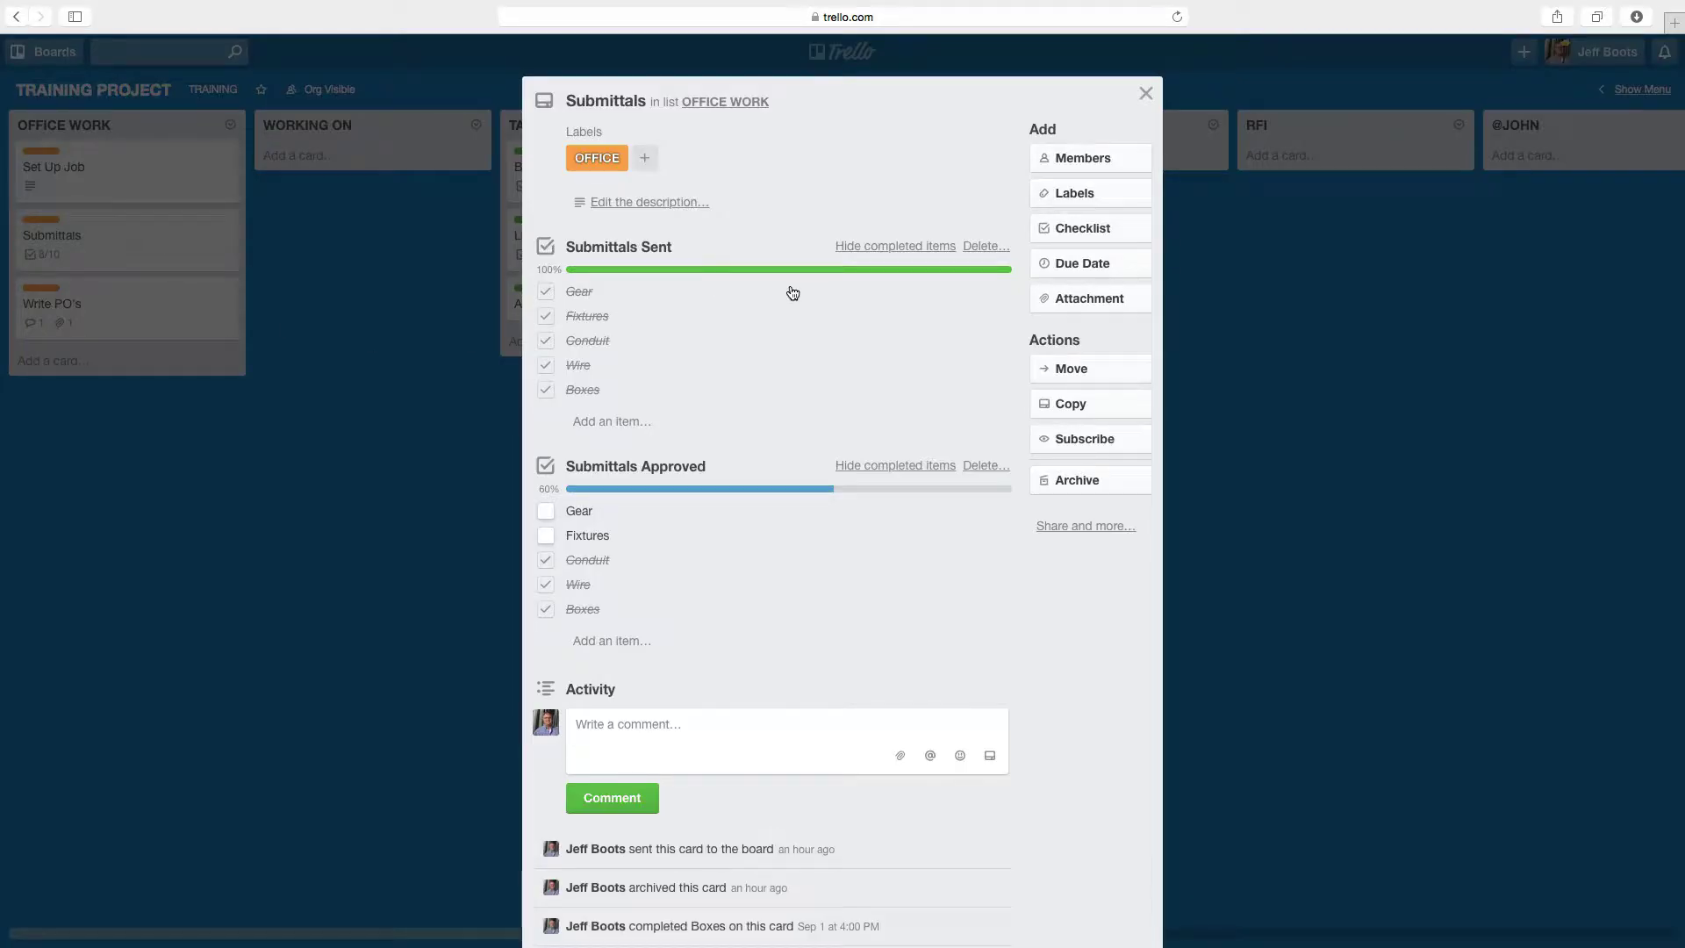
pyautogui.scroll(-2, 792, 292)
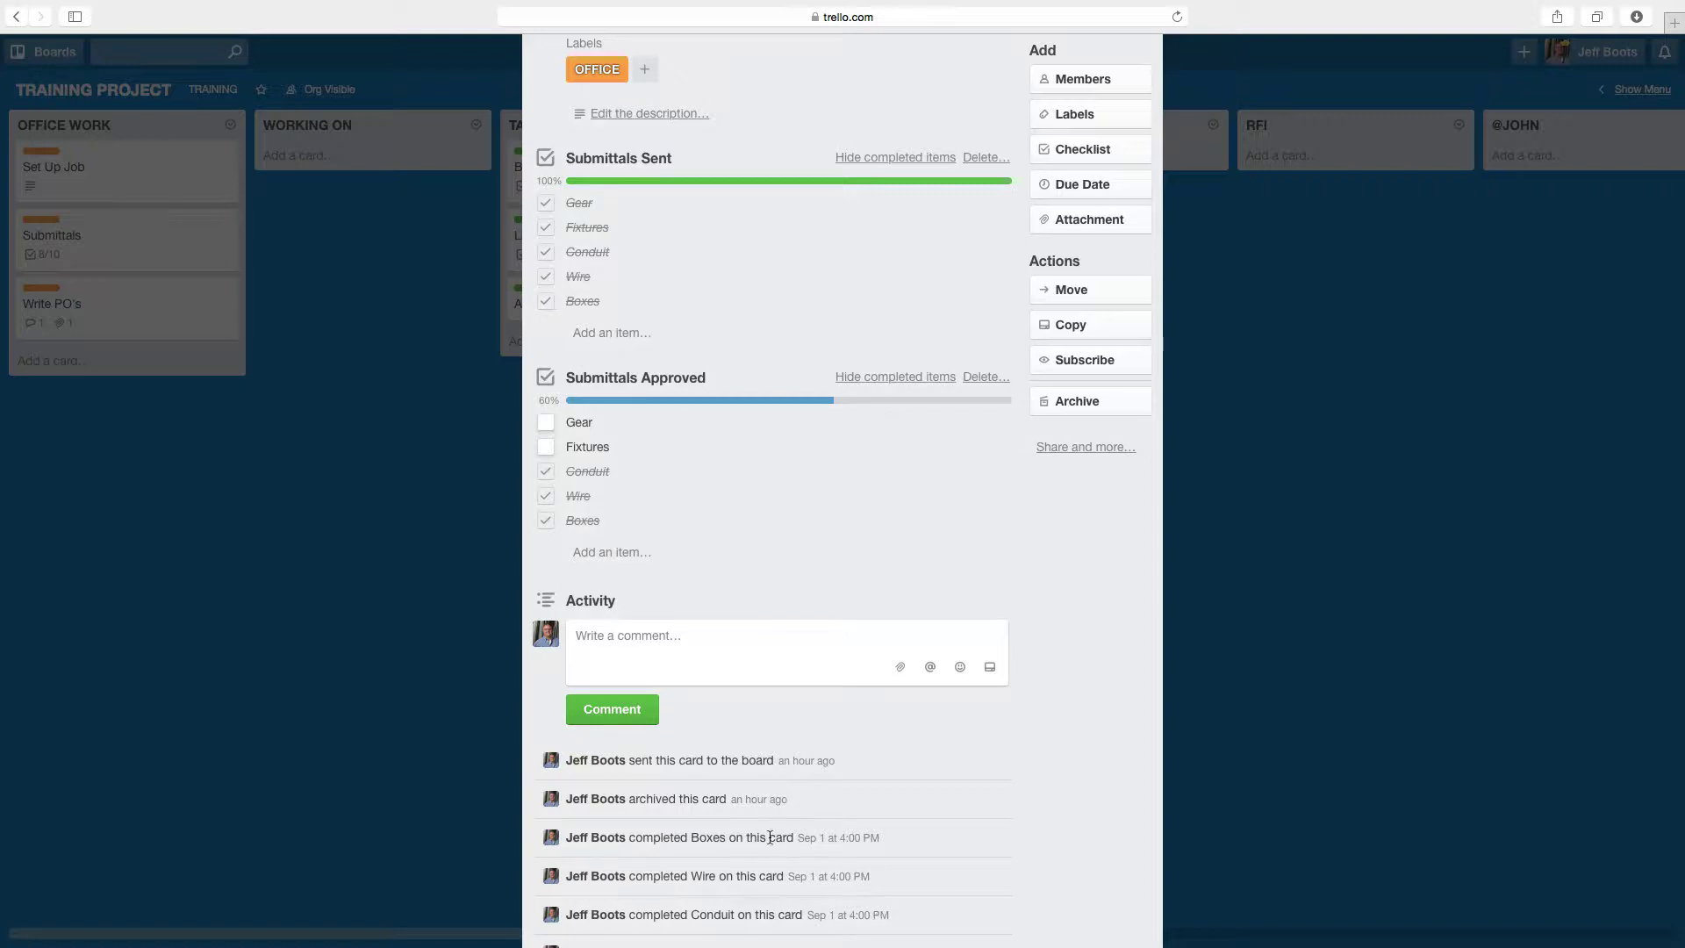
pyautogui.scroll(-5, 818, 883)
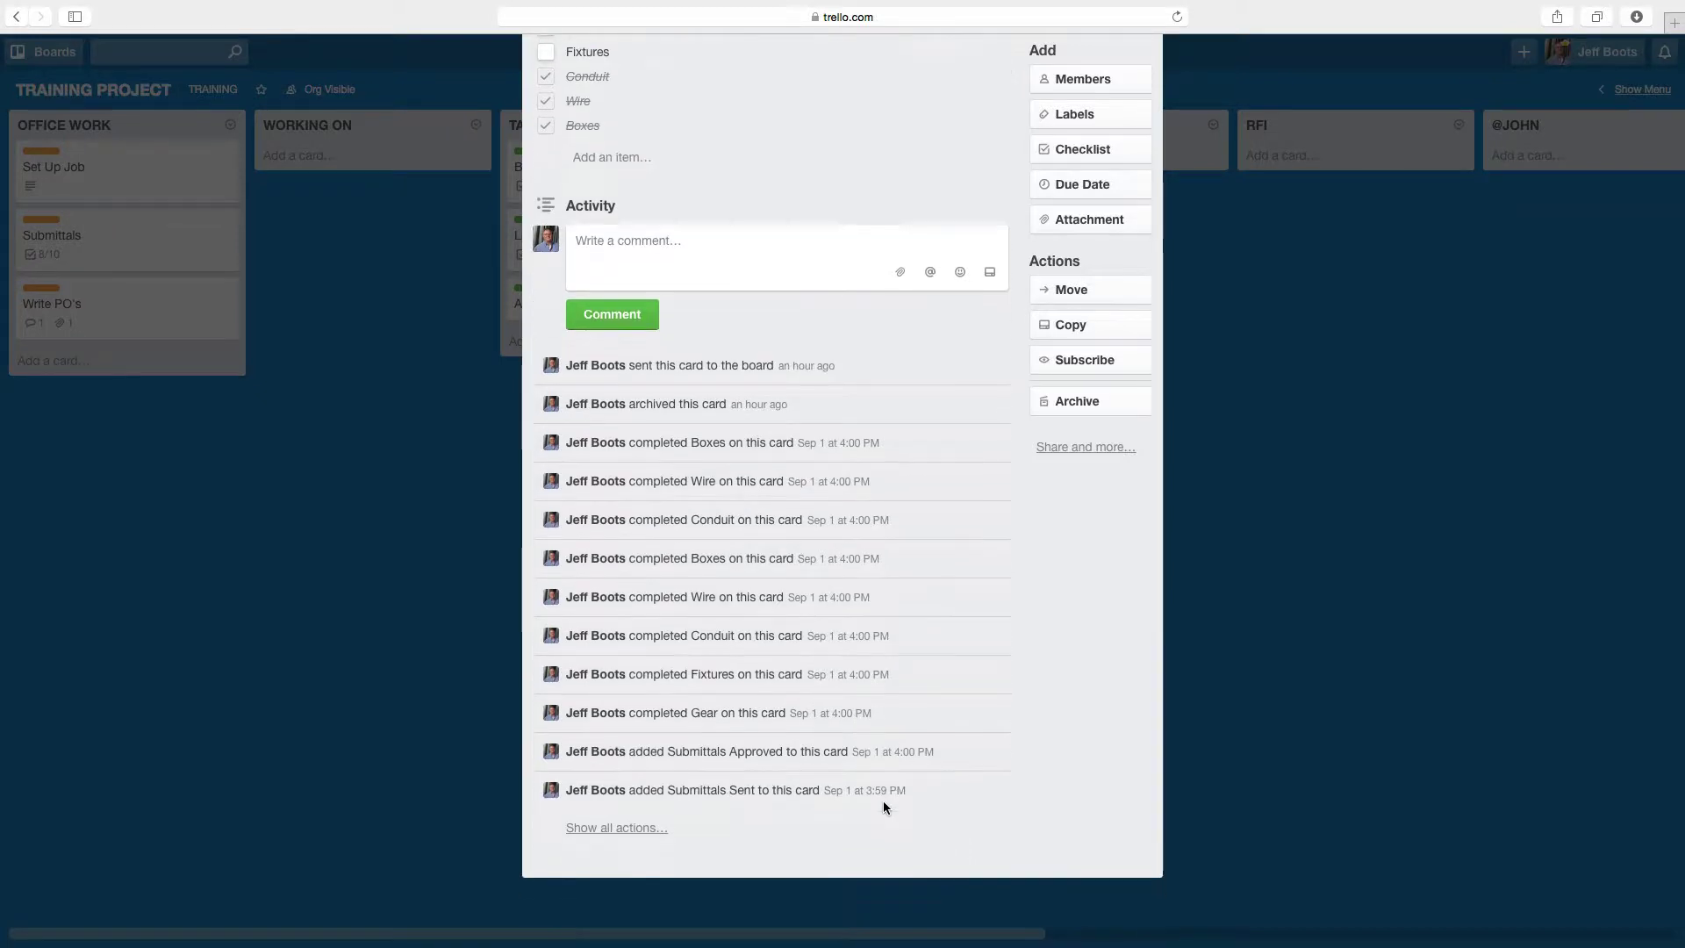
pyautogui.scroll(5, 883, 800)
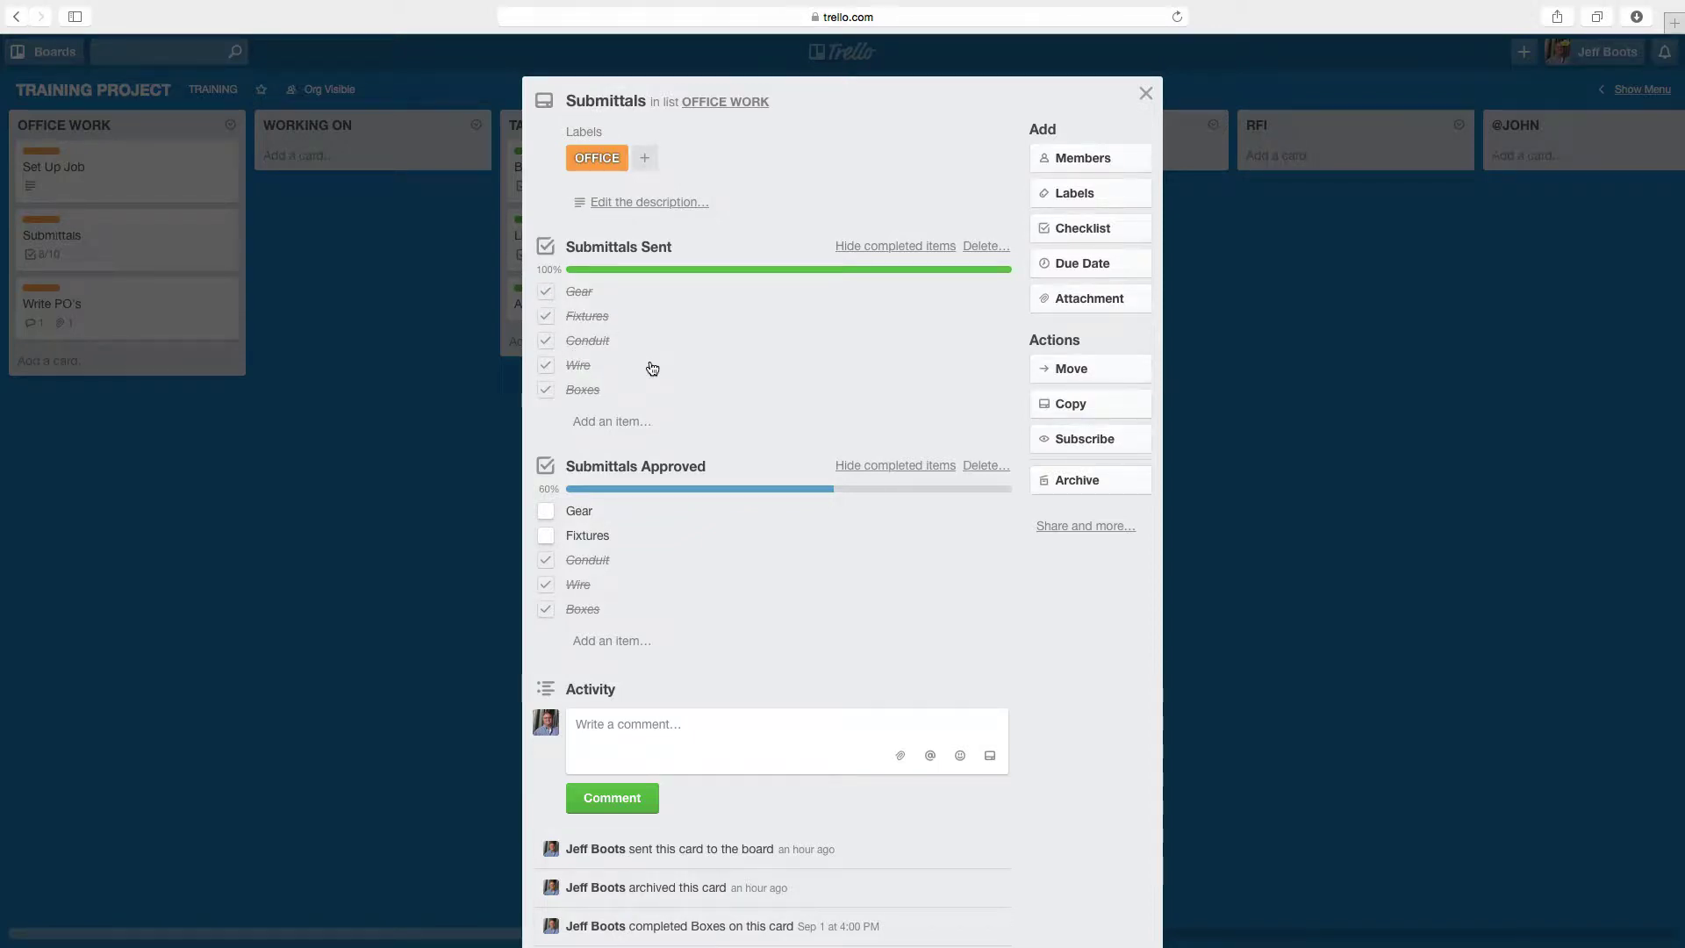
pyautogui.scroll(-5, 652, 368)
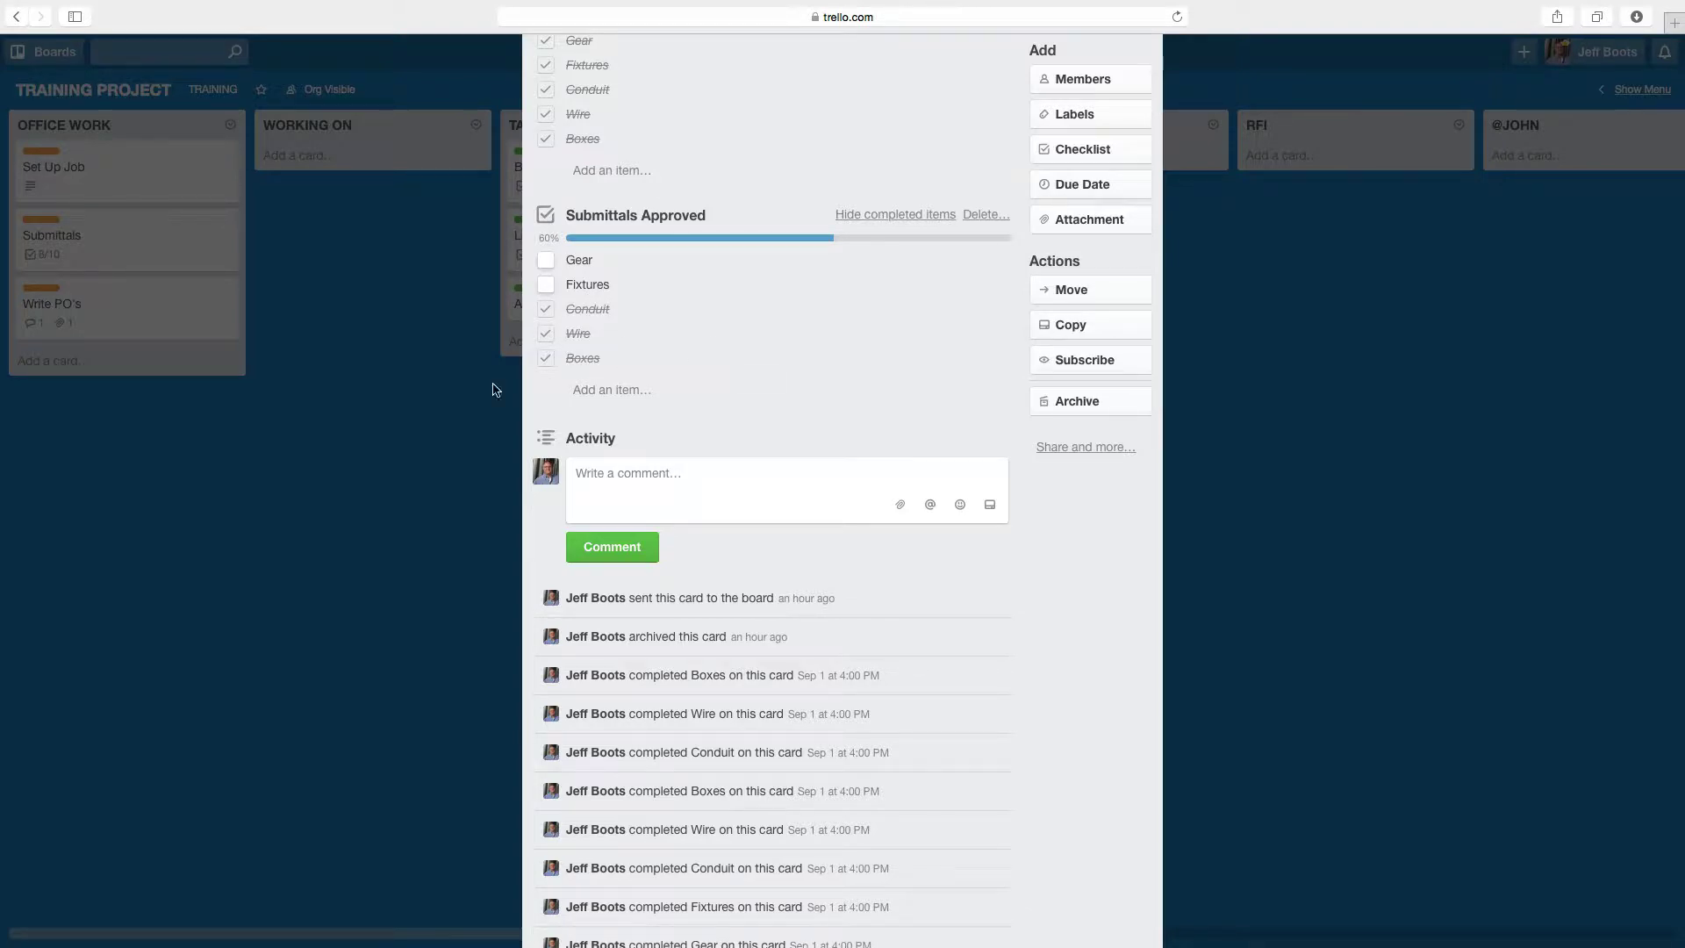
# - Close the Submittals card, leaving it on the board with an 8/10 checklist badge
pyautogui.click(301, 439)
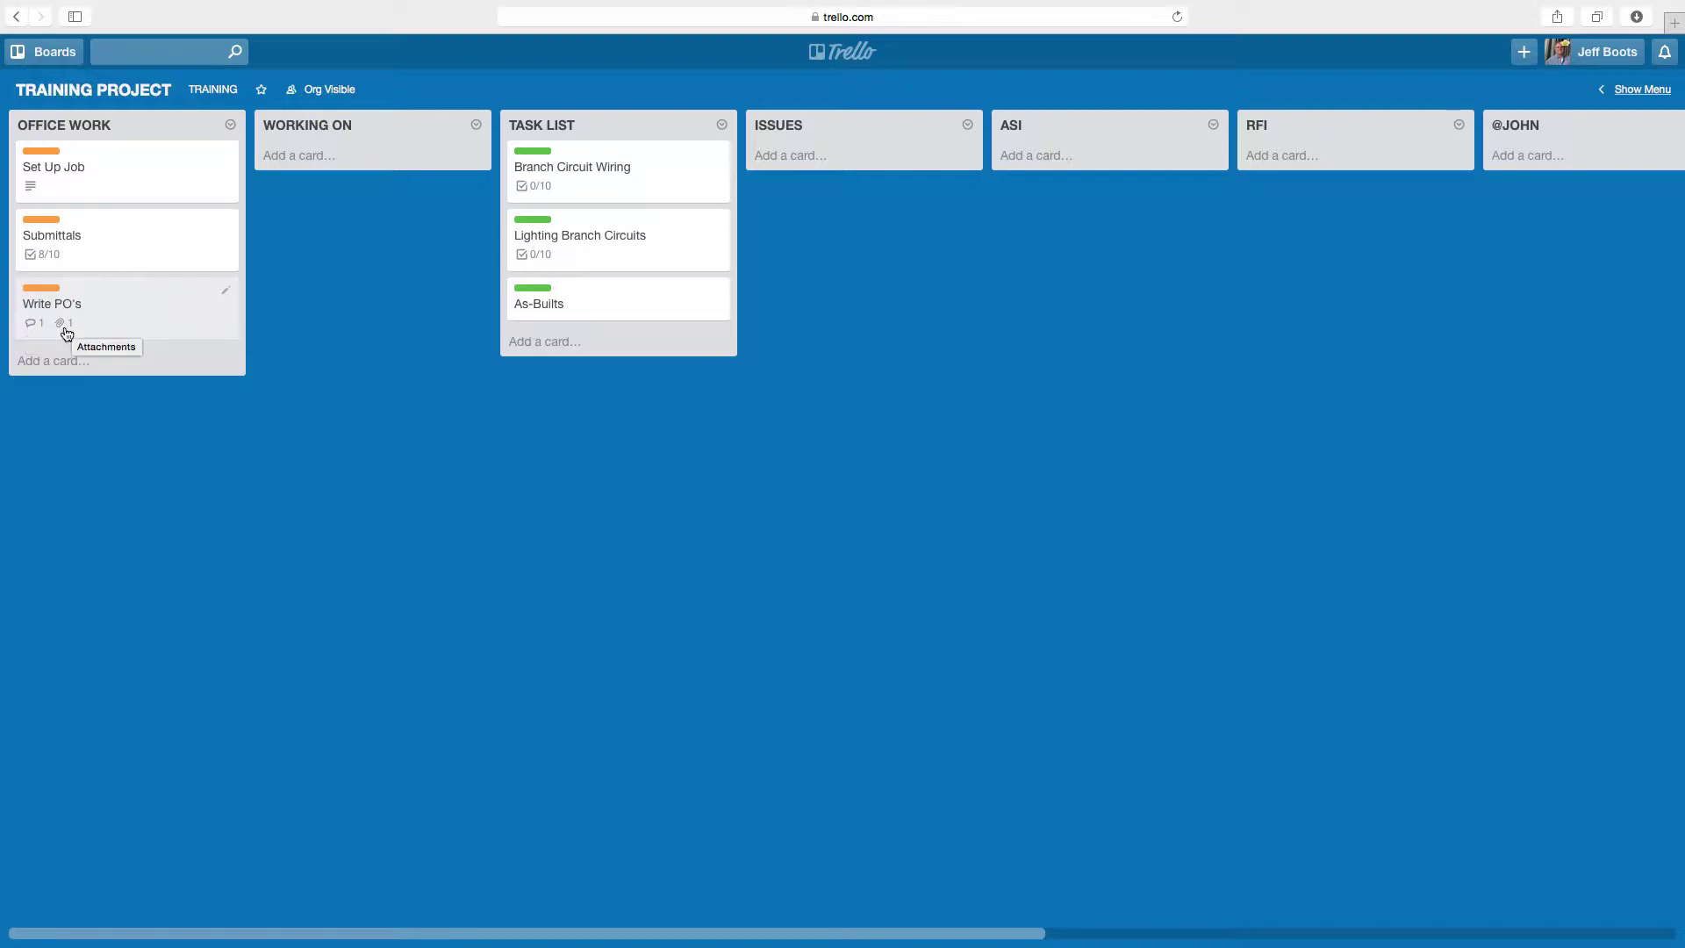
pyautogui.click(145, 323)
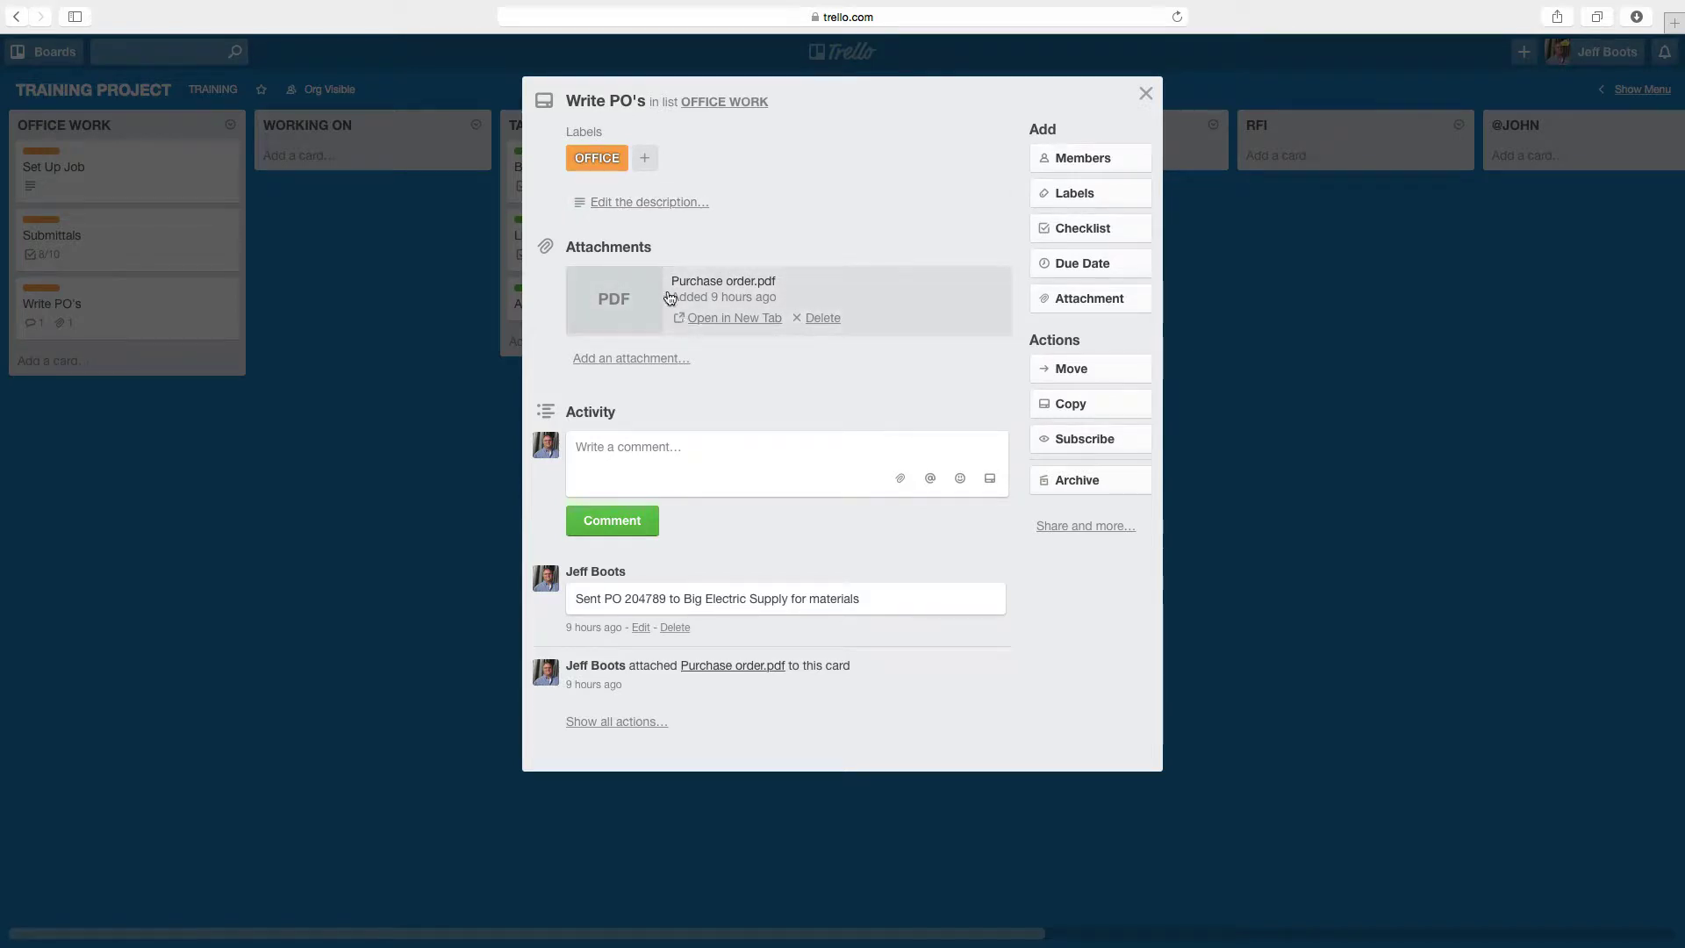
pyautogui.click(620, 302)
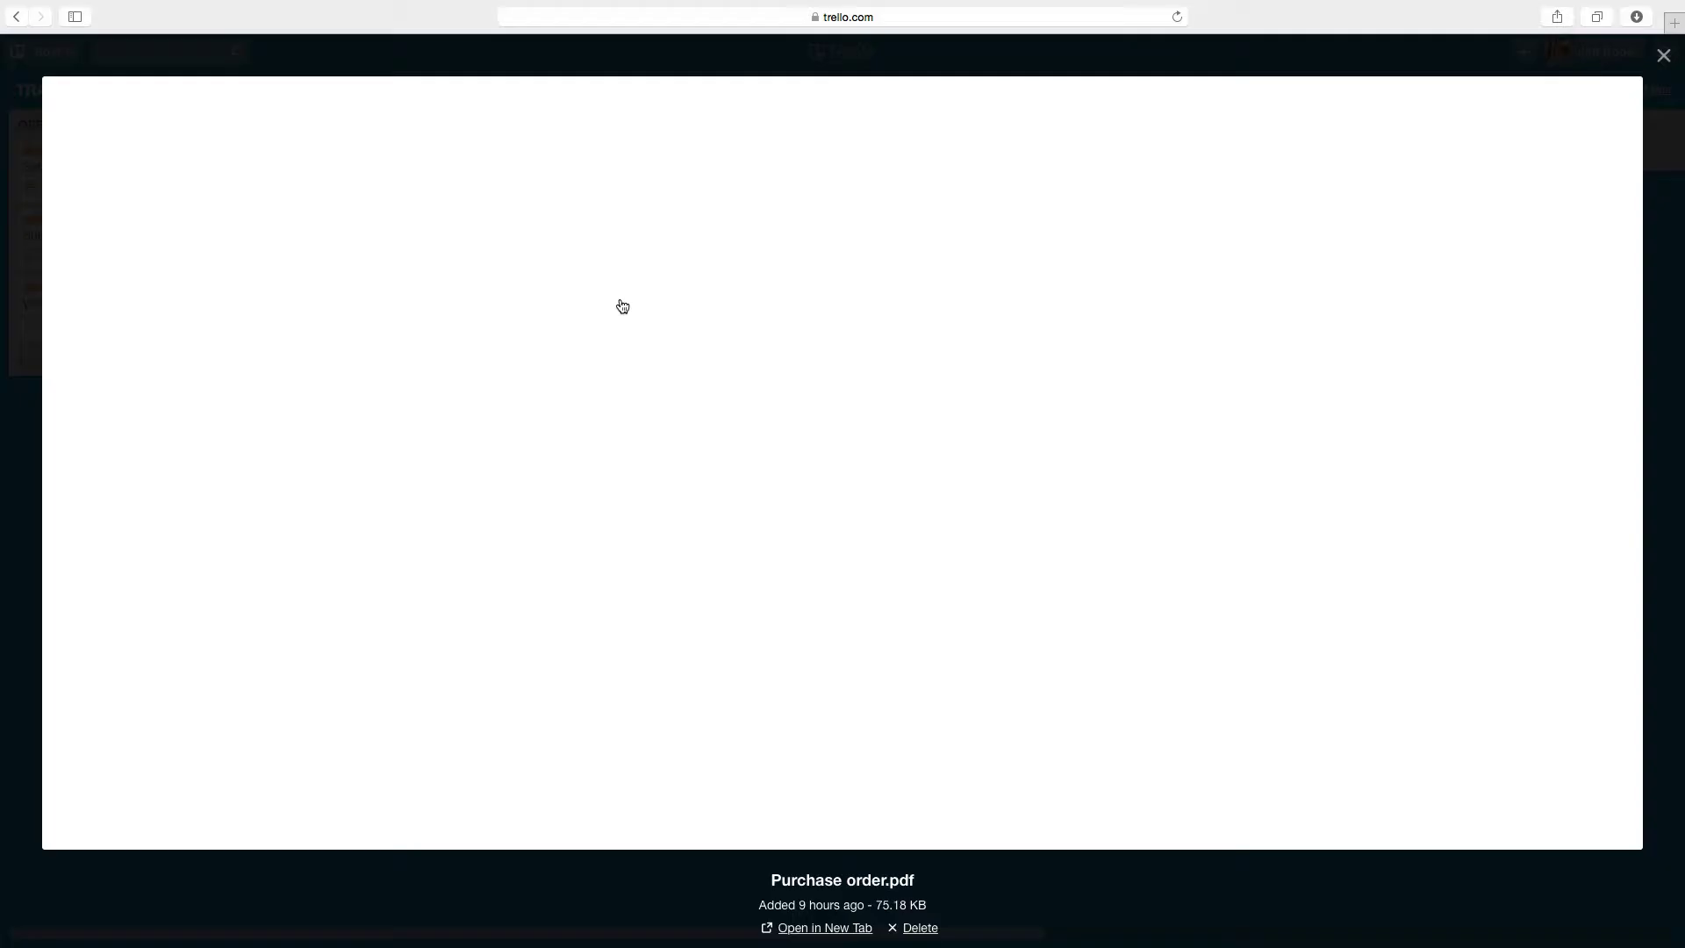
pyautogui.scroll(-10, 586, 500)
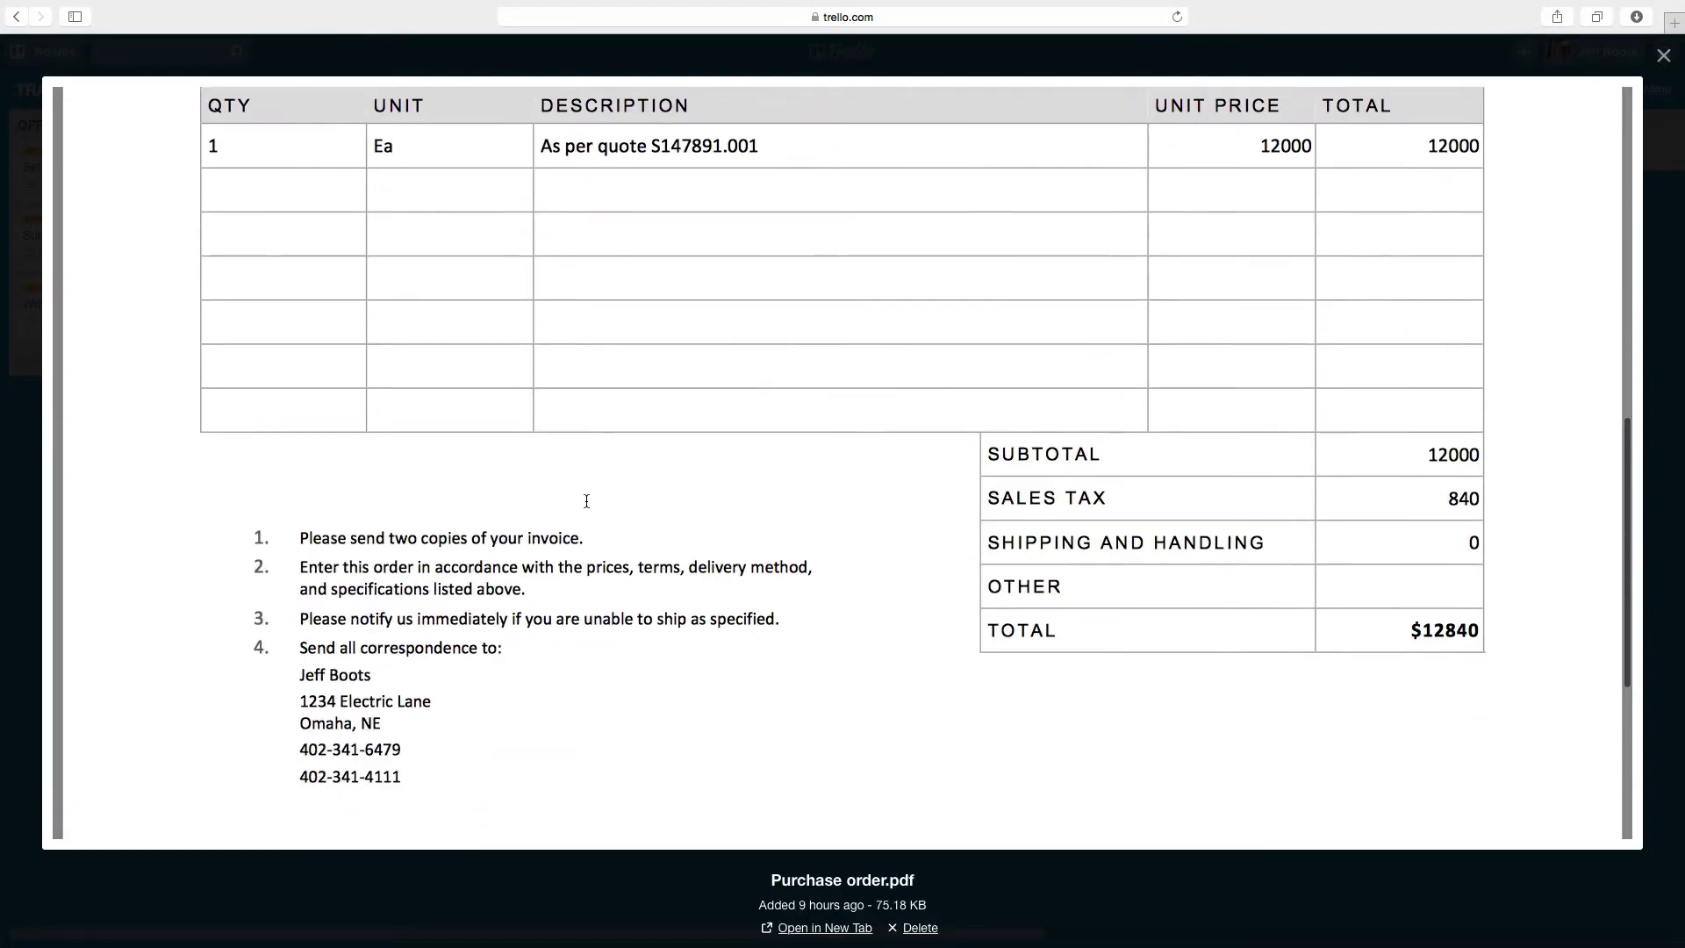
pyautogui.scroll(12, 587, 500)
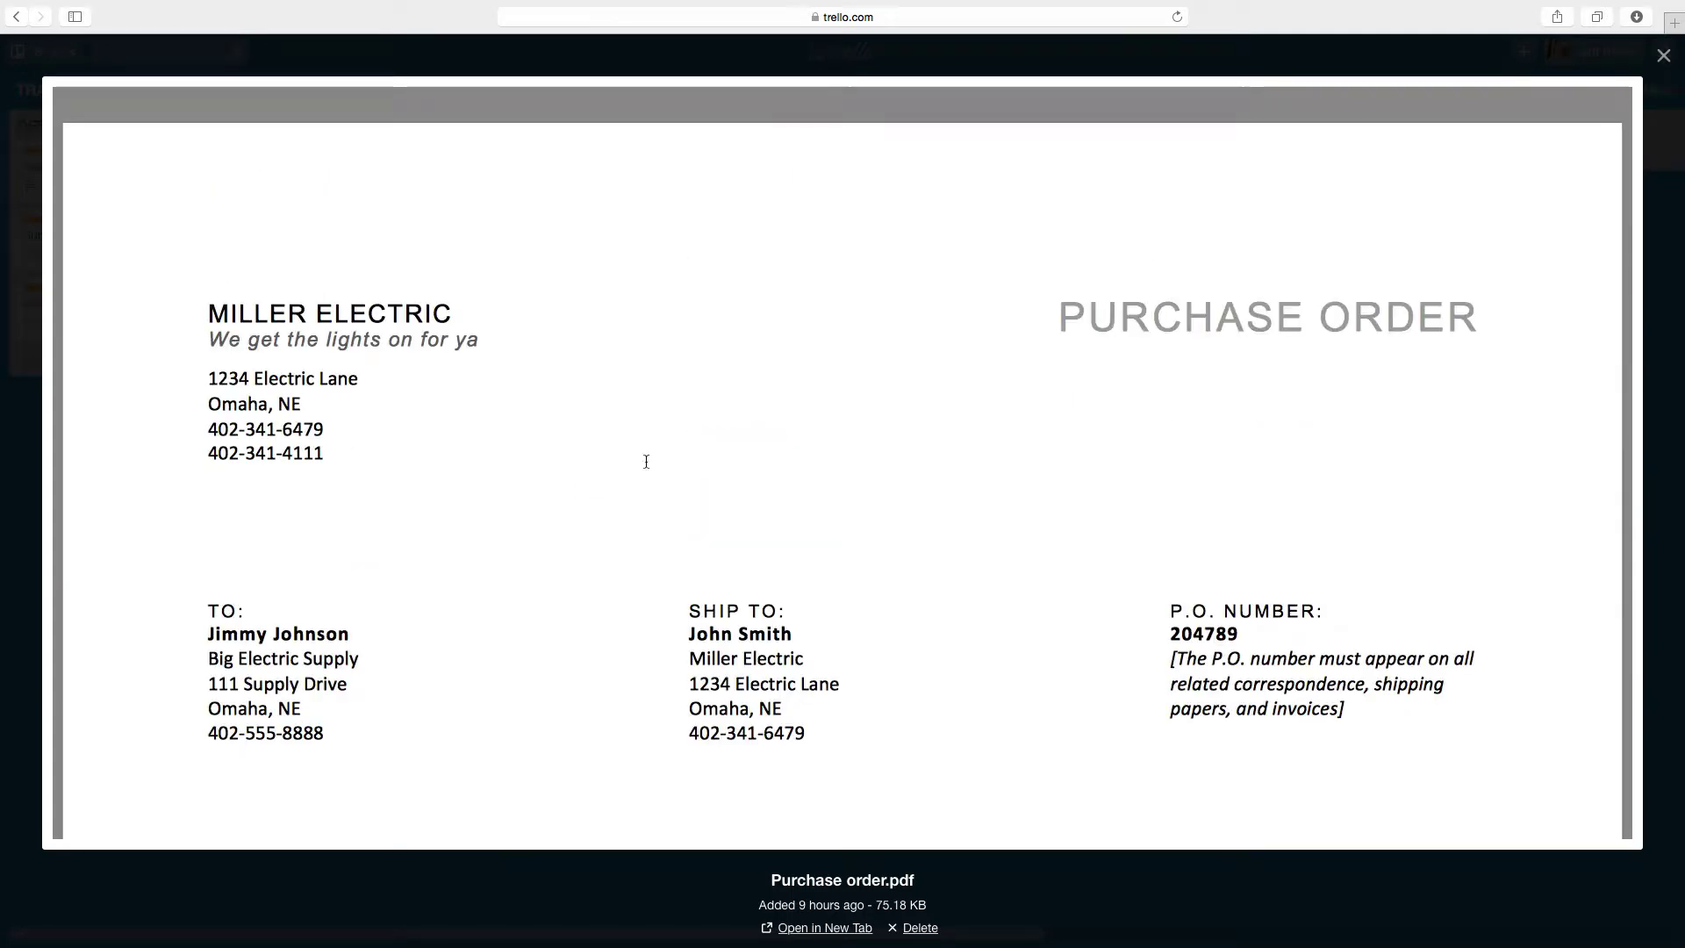
pyautogui.click(1663, 56)
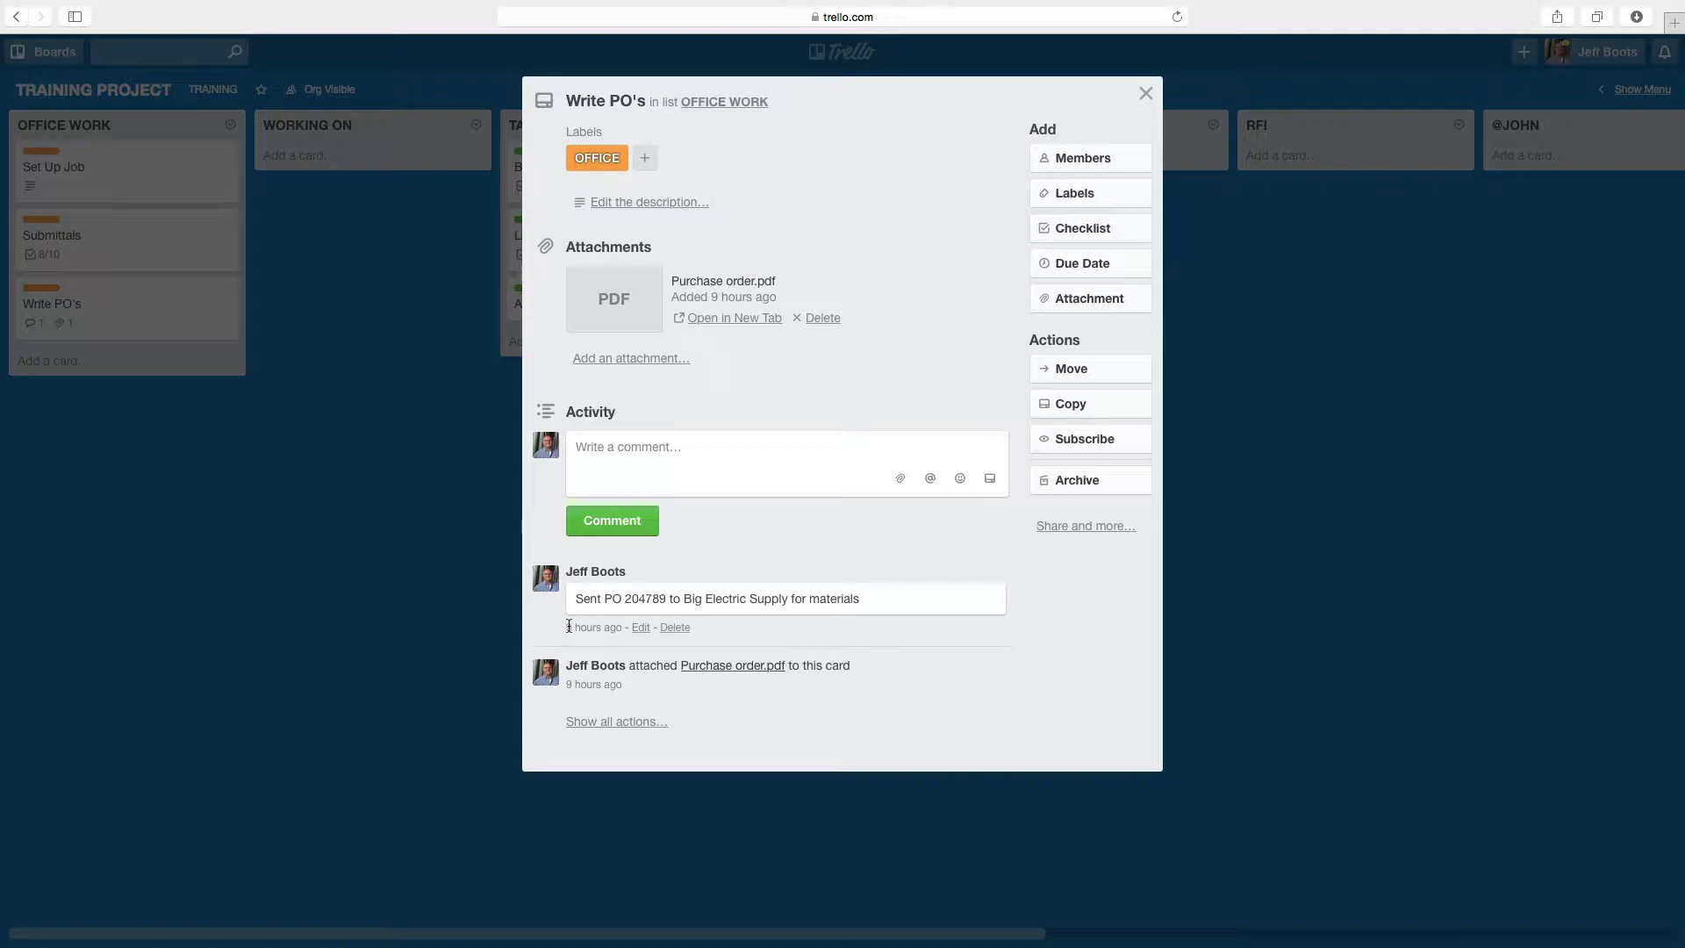
pyautogui.click(334, 601)
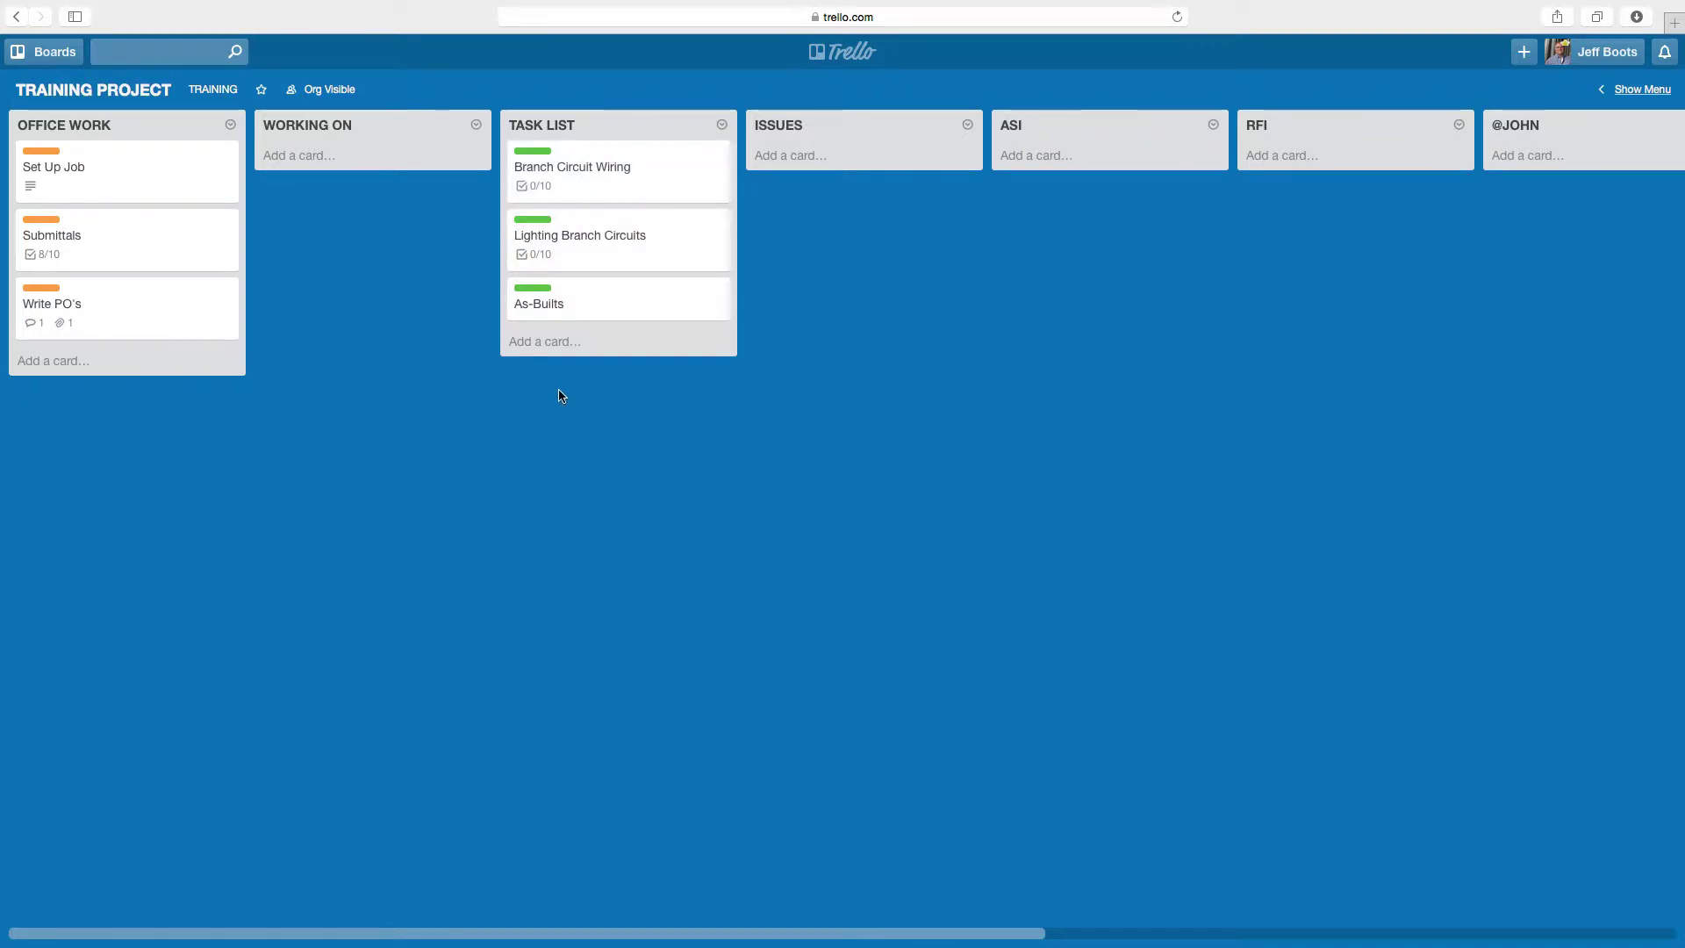
# - Add an 'Install Gear' card at the bottom of TASK LIST, then glance at Branch Circuit Wiring
pyautogui.click(545, 343)
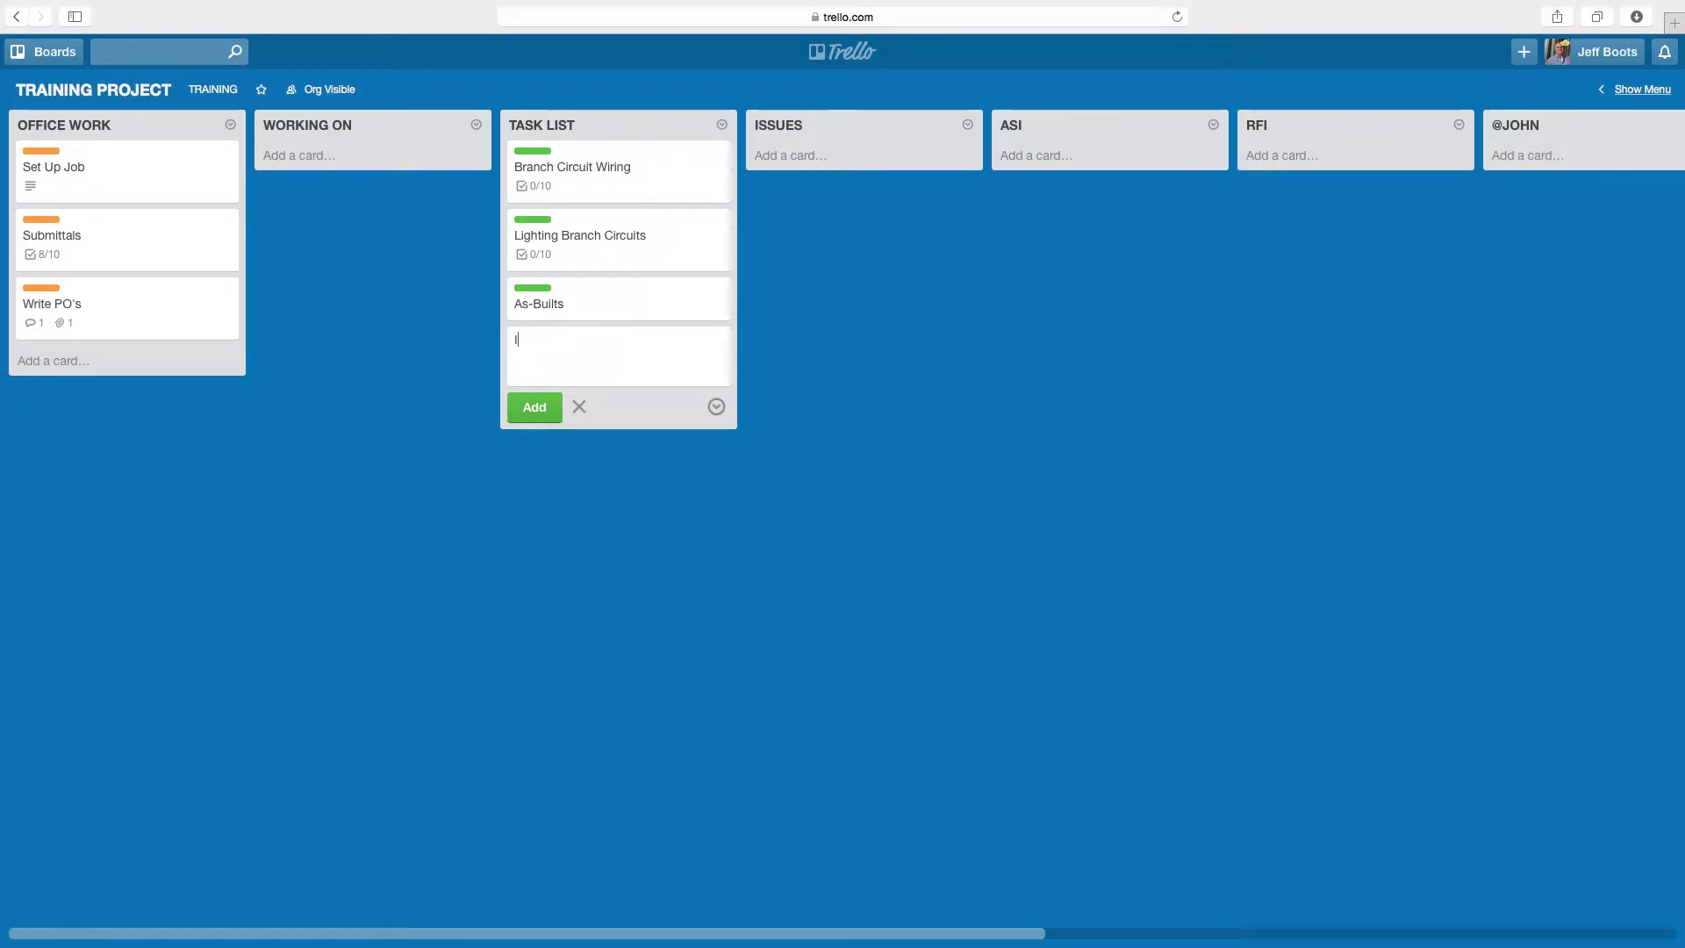
pyautogui.write('Install Gear')
pyautogui.press('Return')
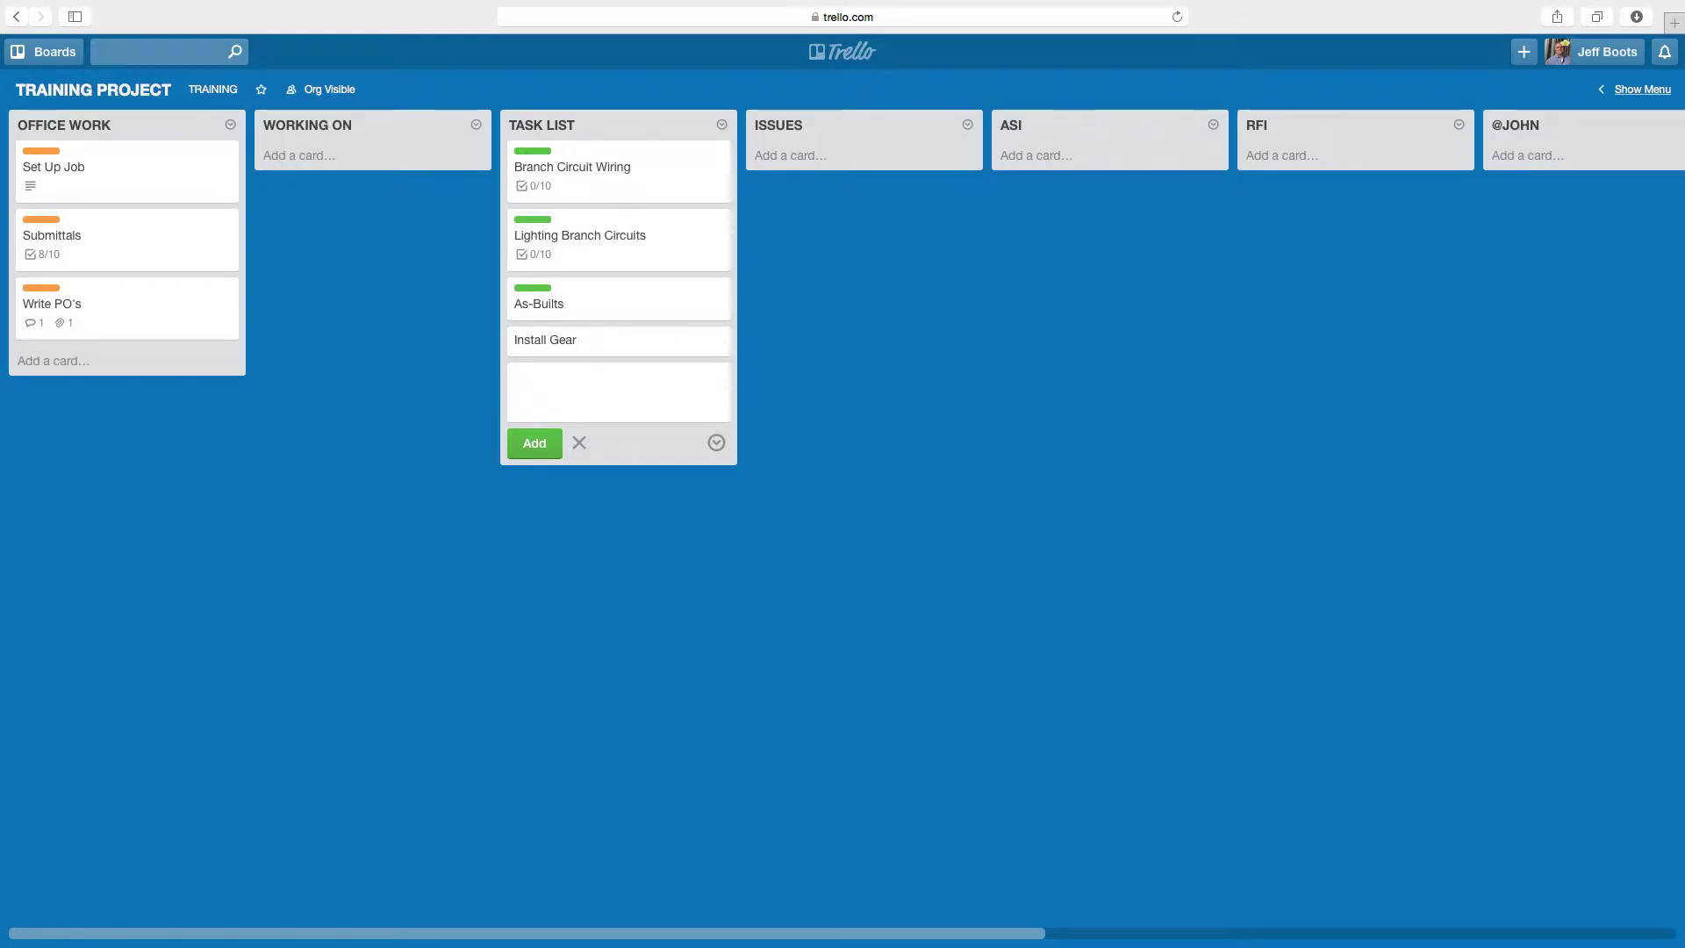
pyautogui.click(470, 341)
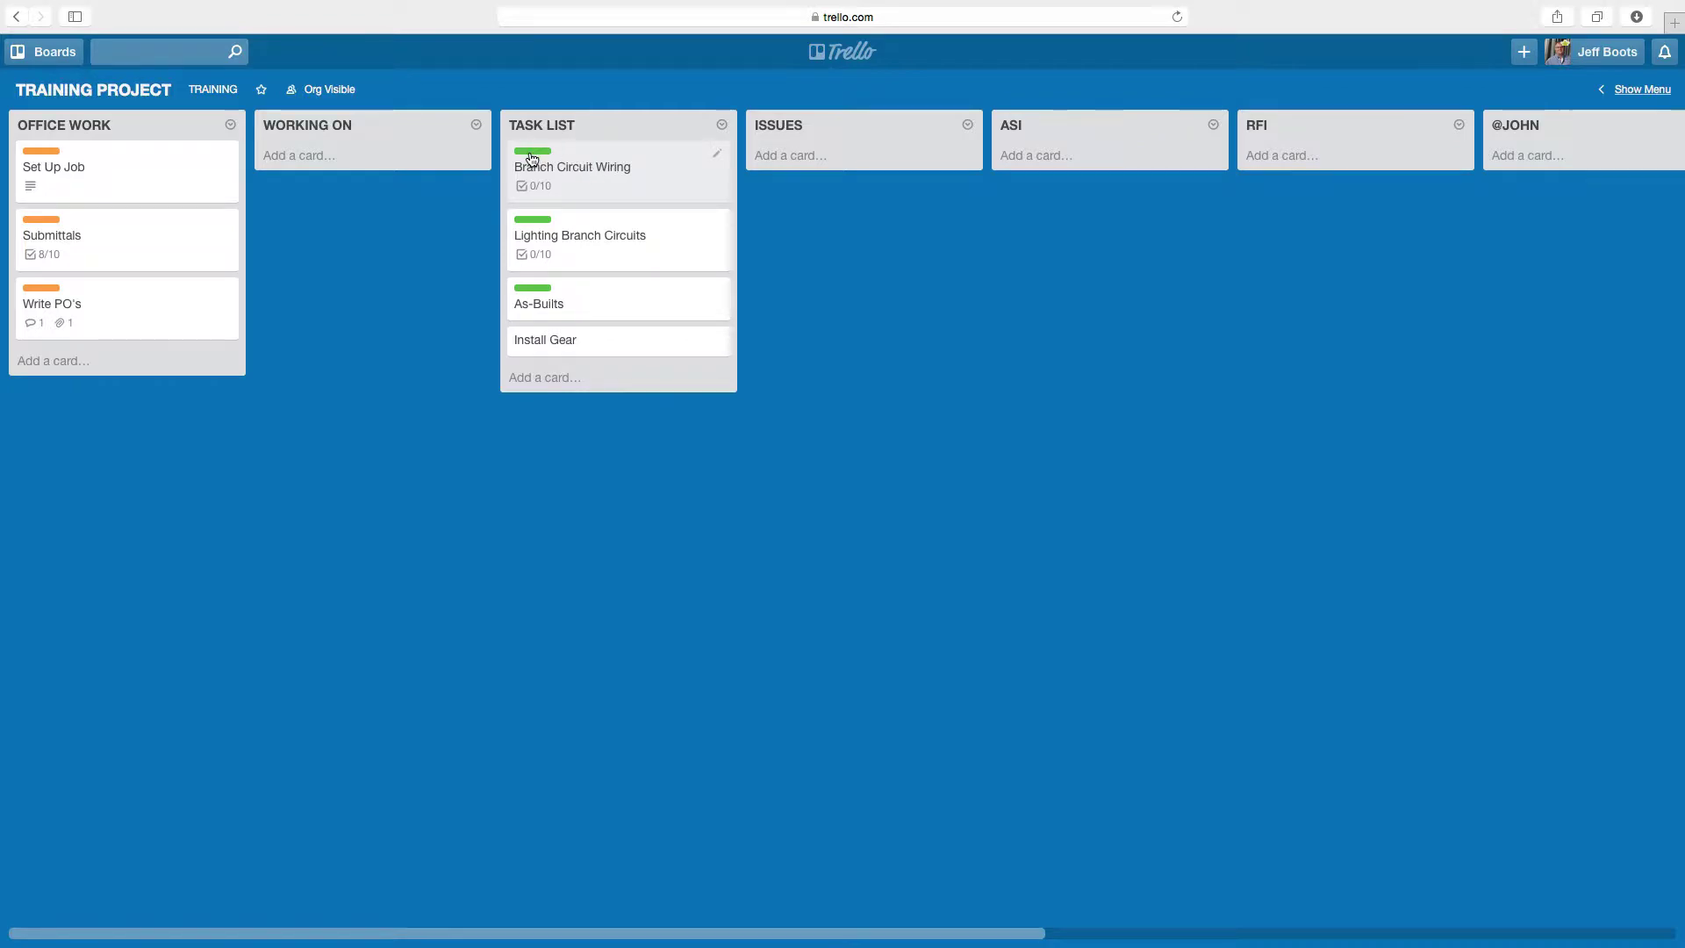
pyautogui.click(577, 192)
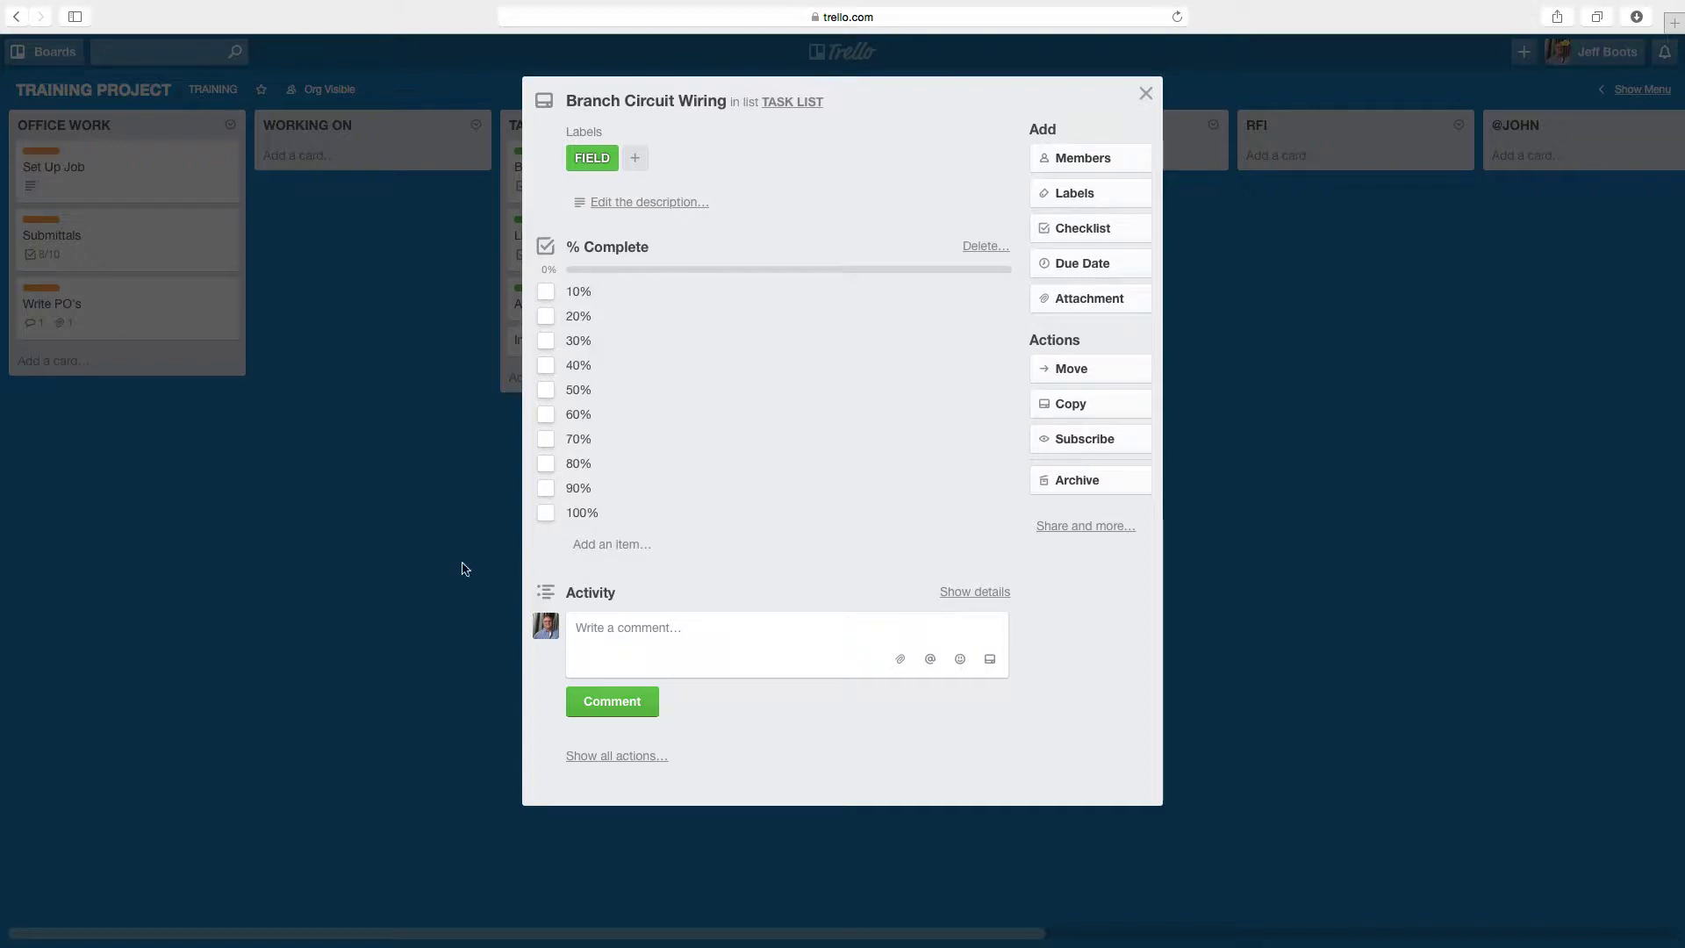
pyautogui.click(429, 577)
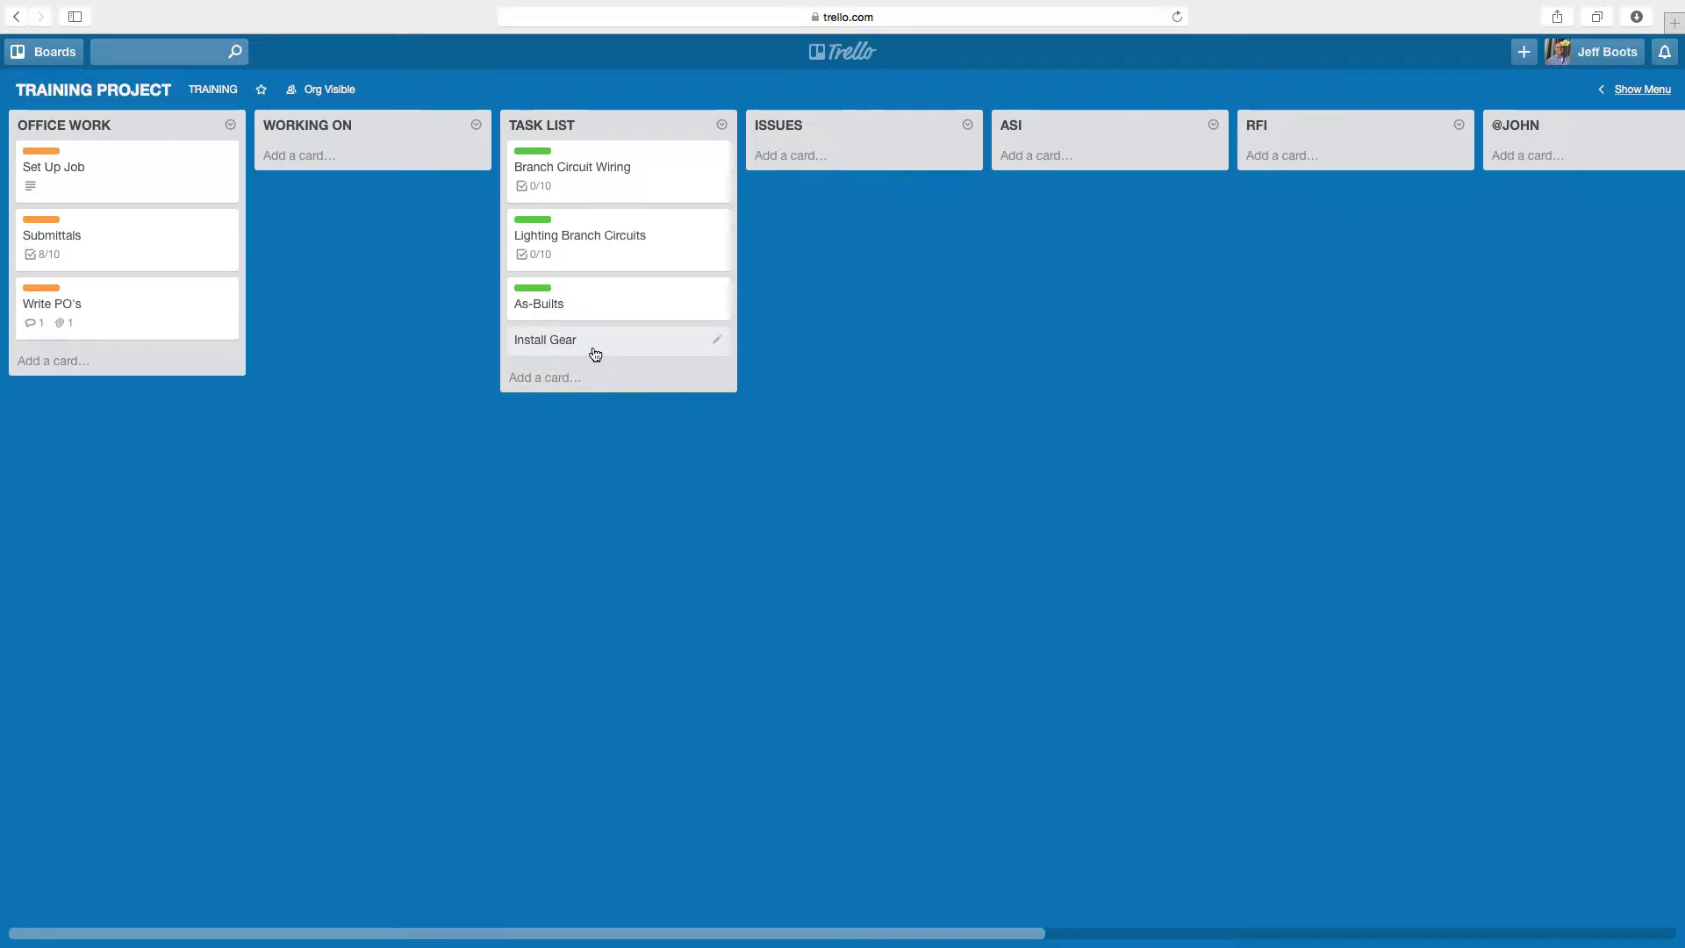
# - Tag the Install Gear card with the FIELD label
pyautogui.click(645, 344)
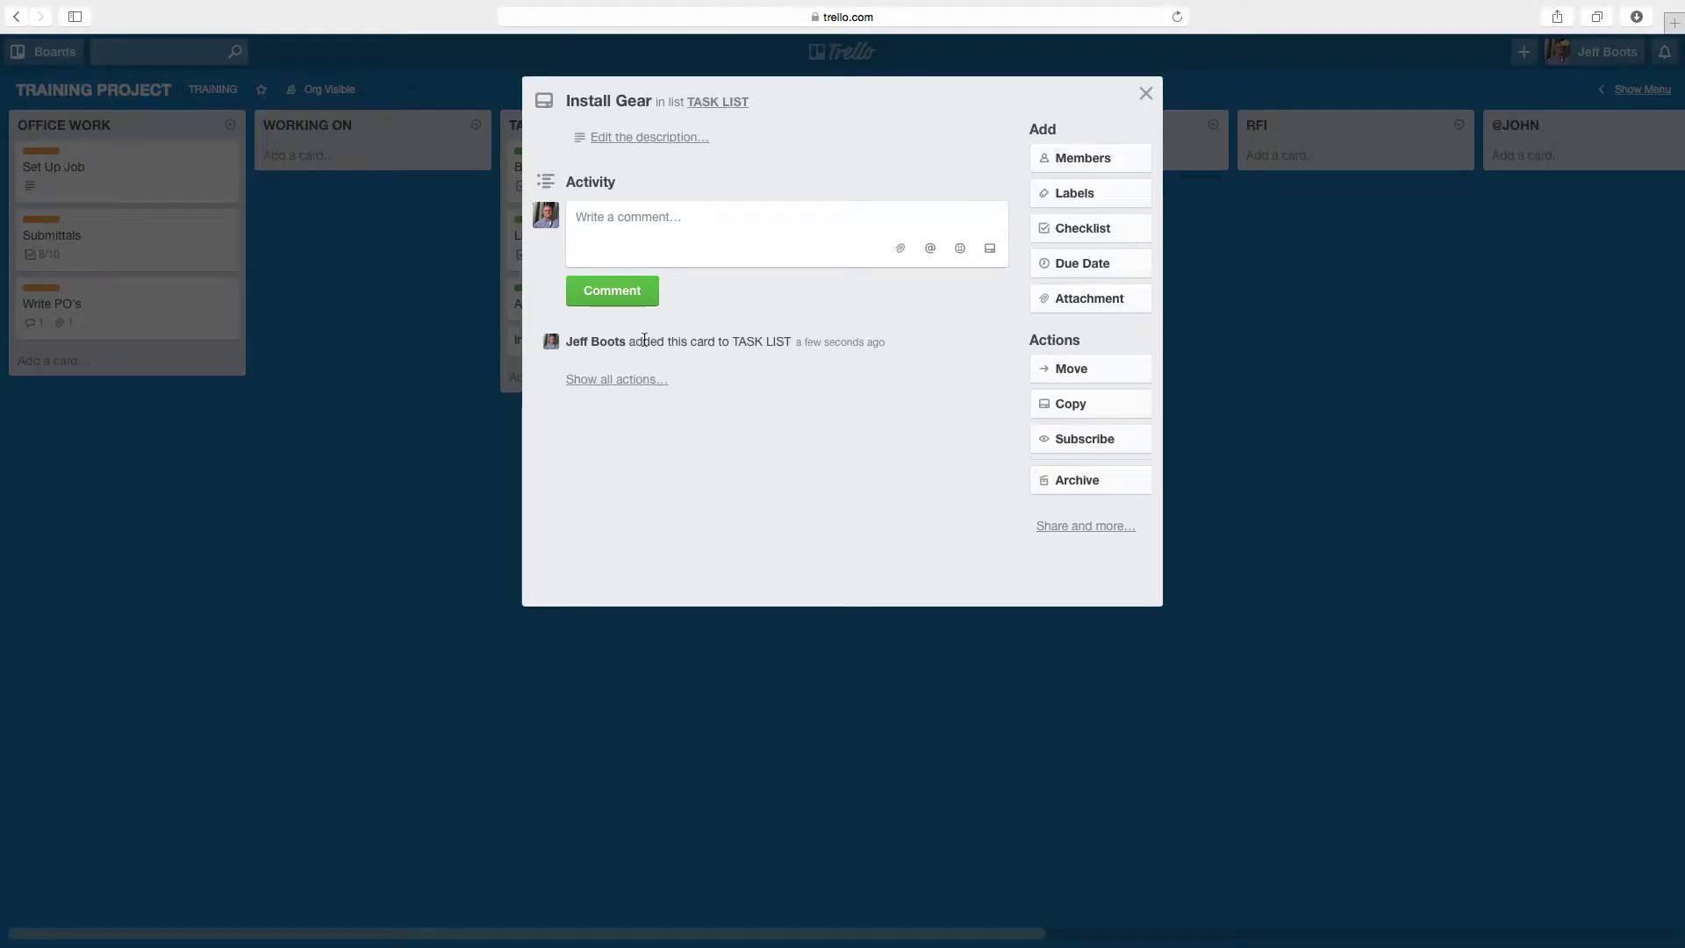
pyautogui.click(1076, 194)
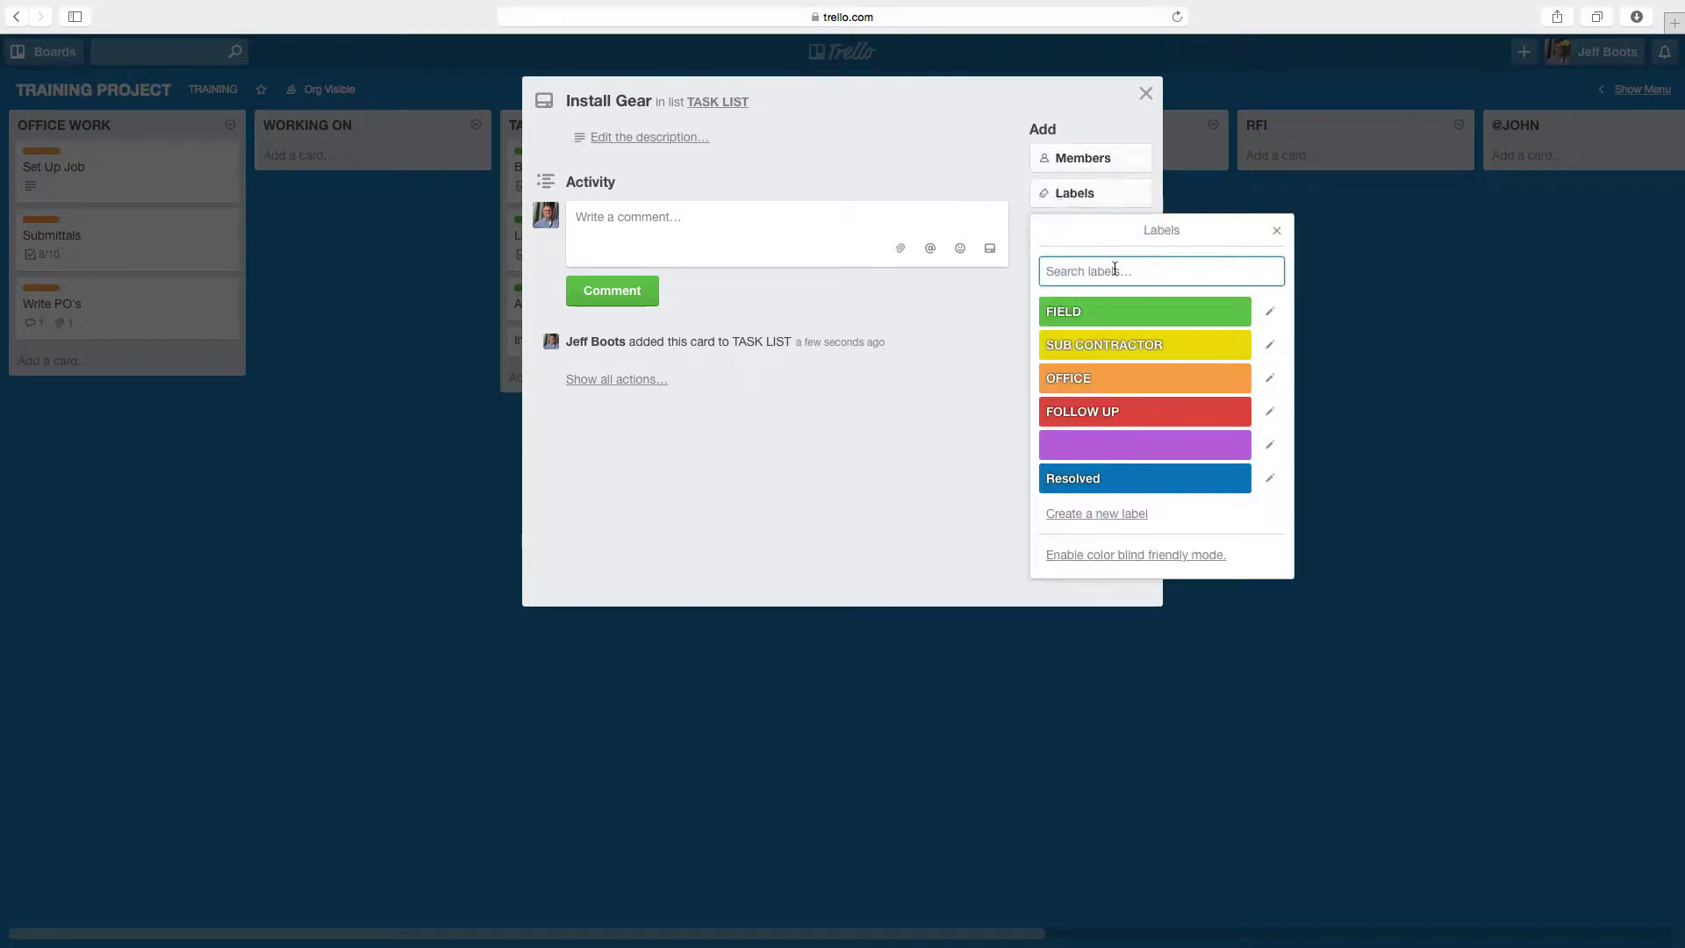
pyautogui.click(1108, 314)
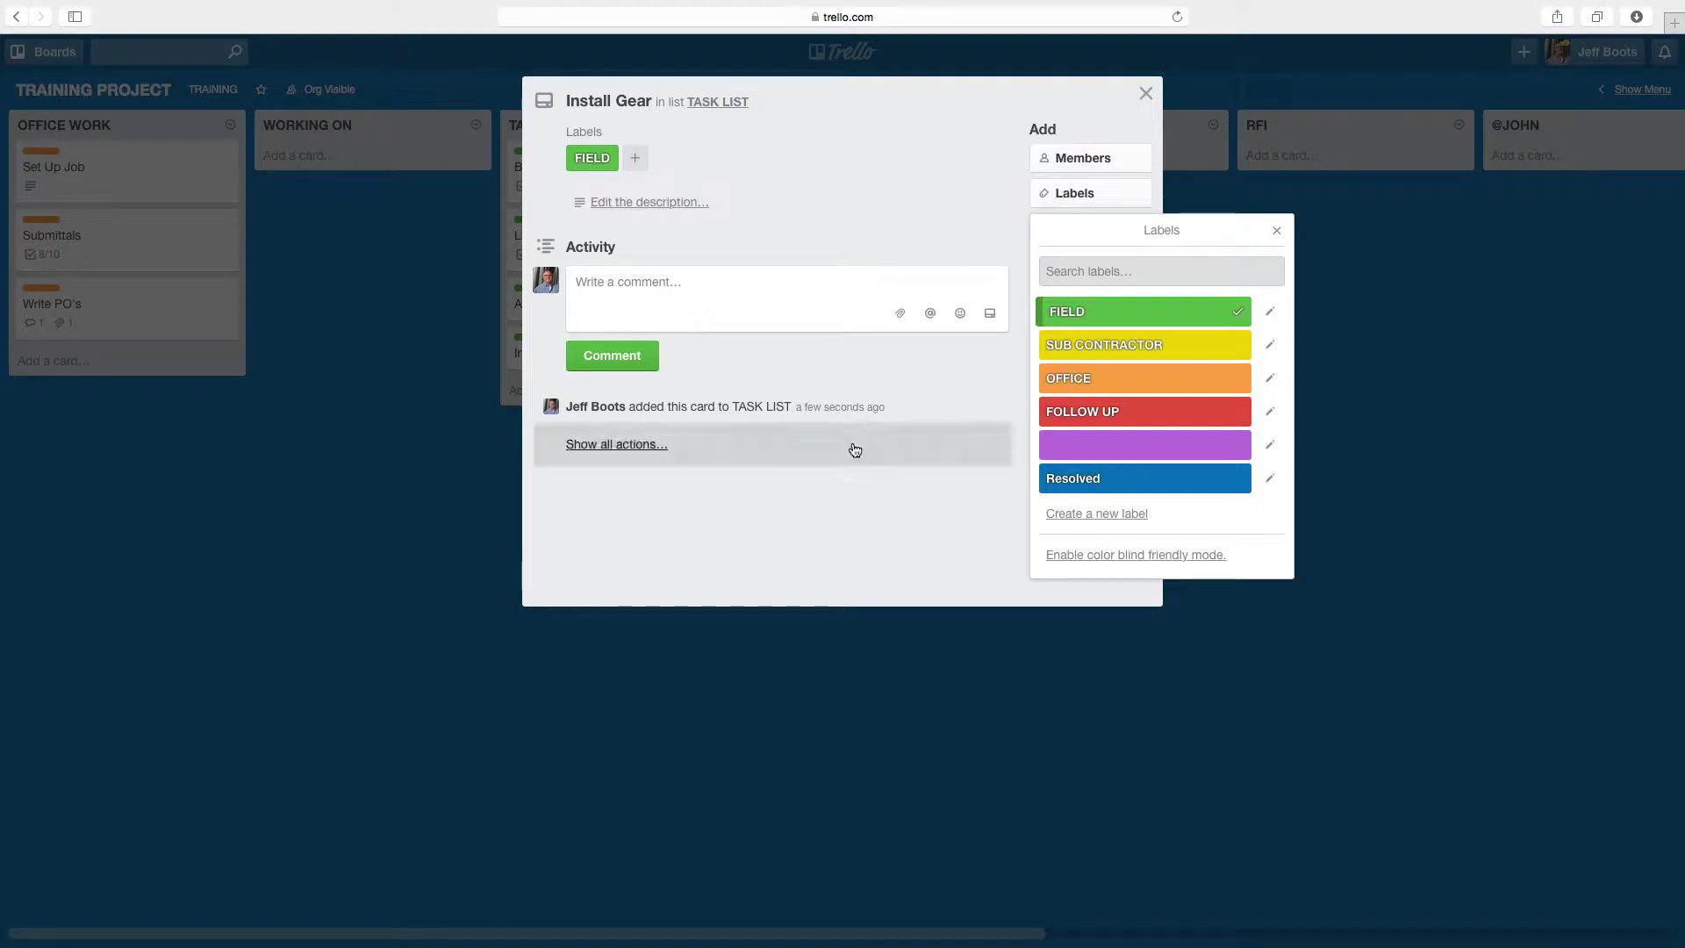
pyautogui.click(871, 214)
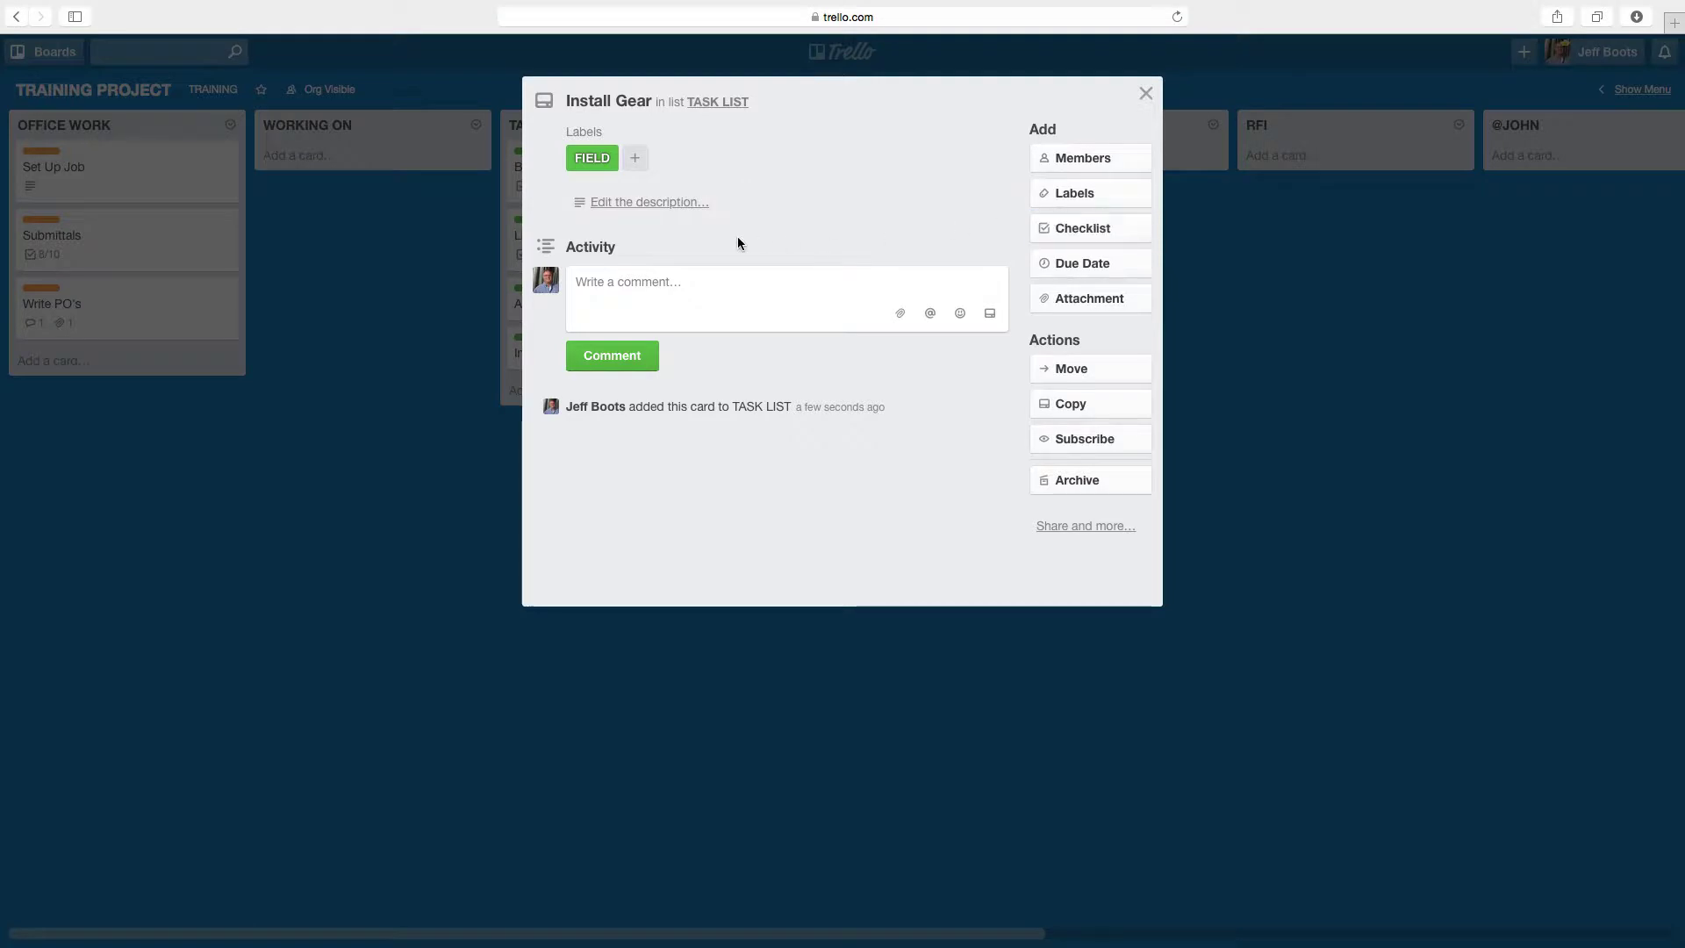
# - Add a 'Gear Progress' checklist copying the 10 items from Lighting Progress, then close the card
pyautogui.click(1092, 233)
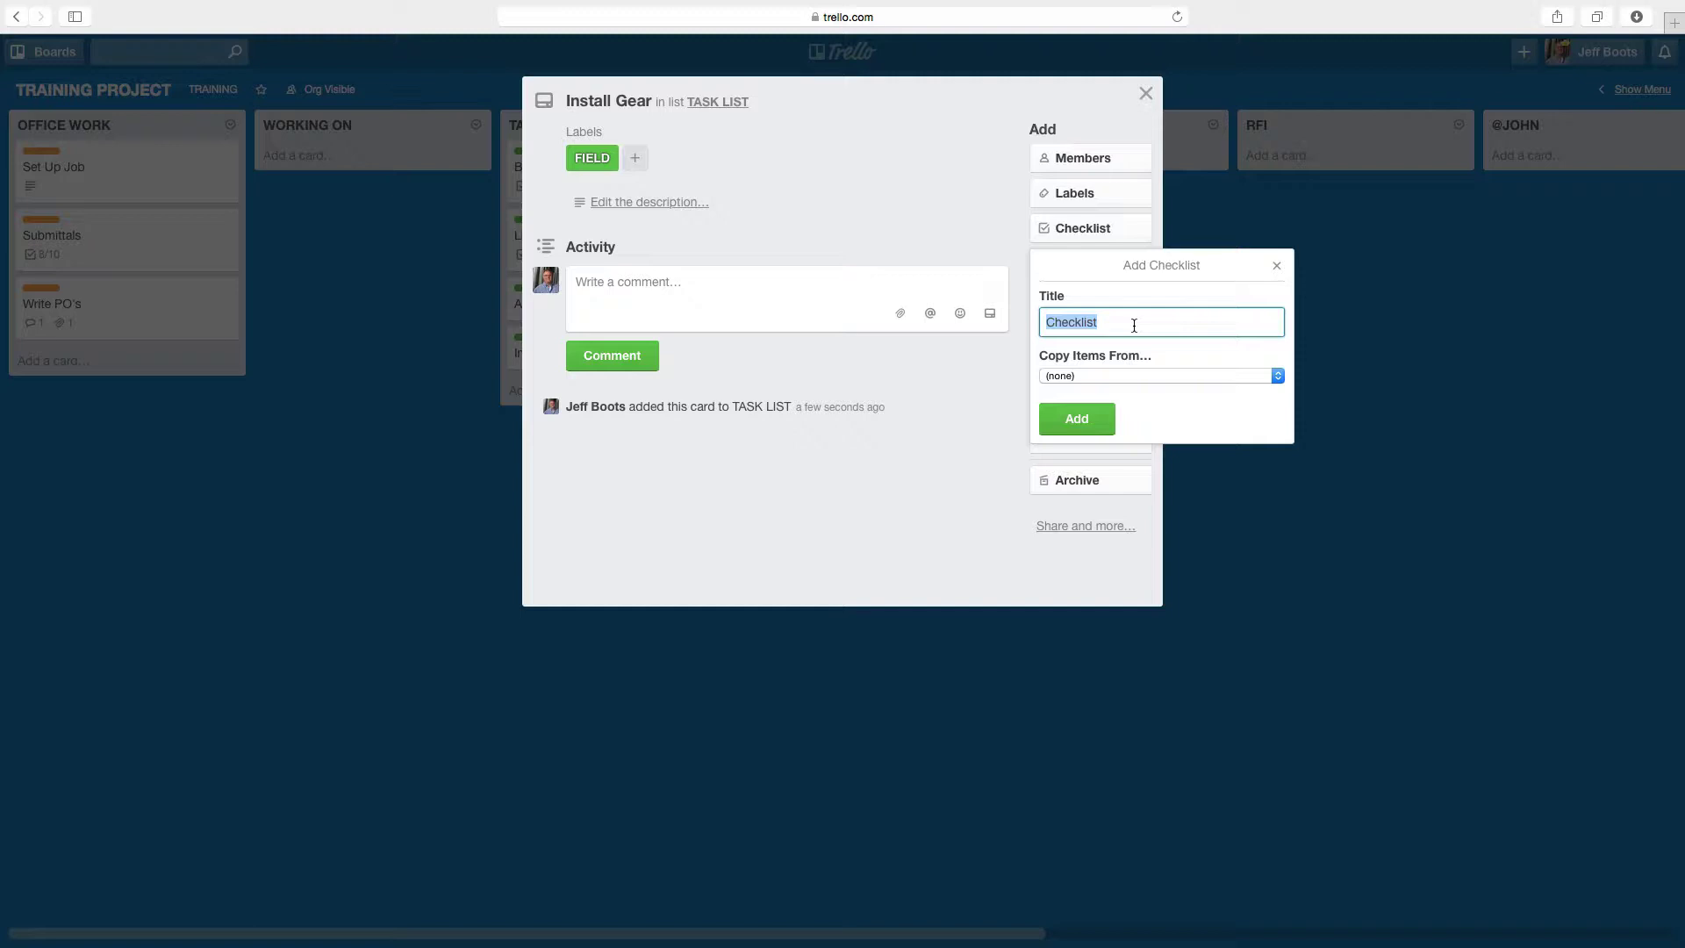
pyautogui.write('Gear Progress')
pyautogui.click(1073, 375)
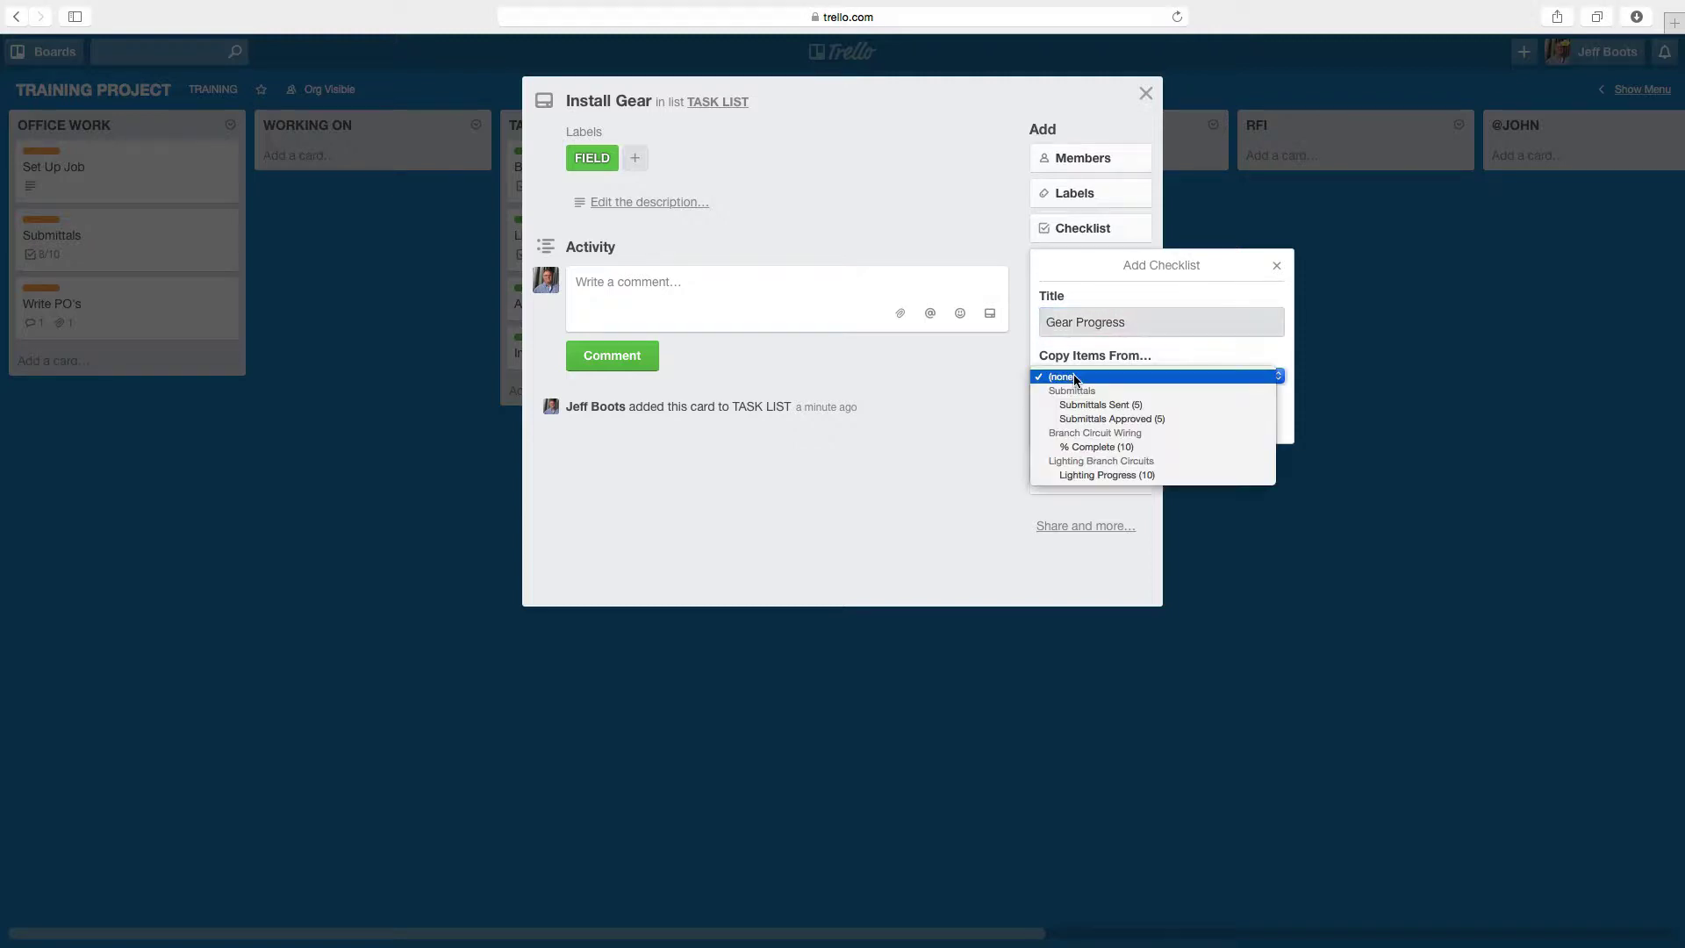
pyautogui.click(1081, 476)
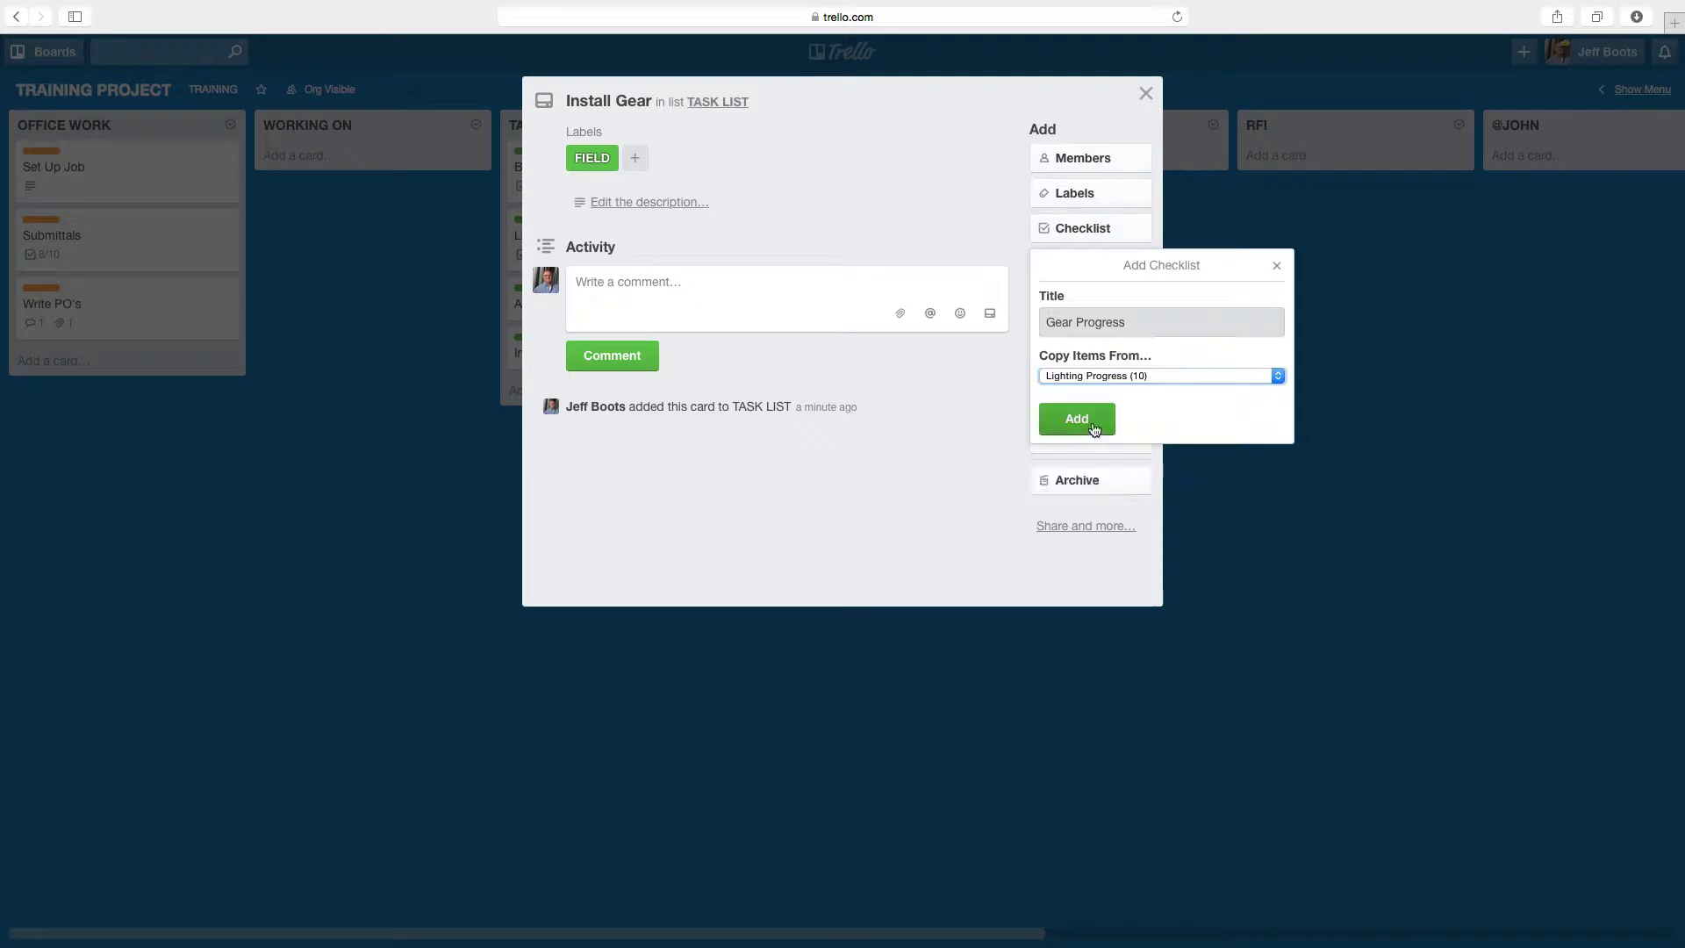
pyautogui.click(1094, 420)
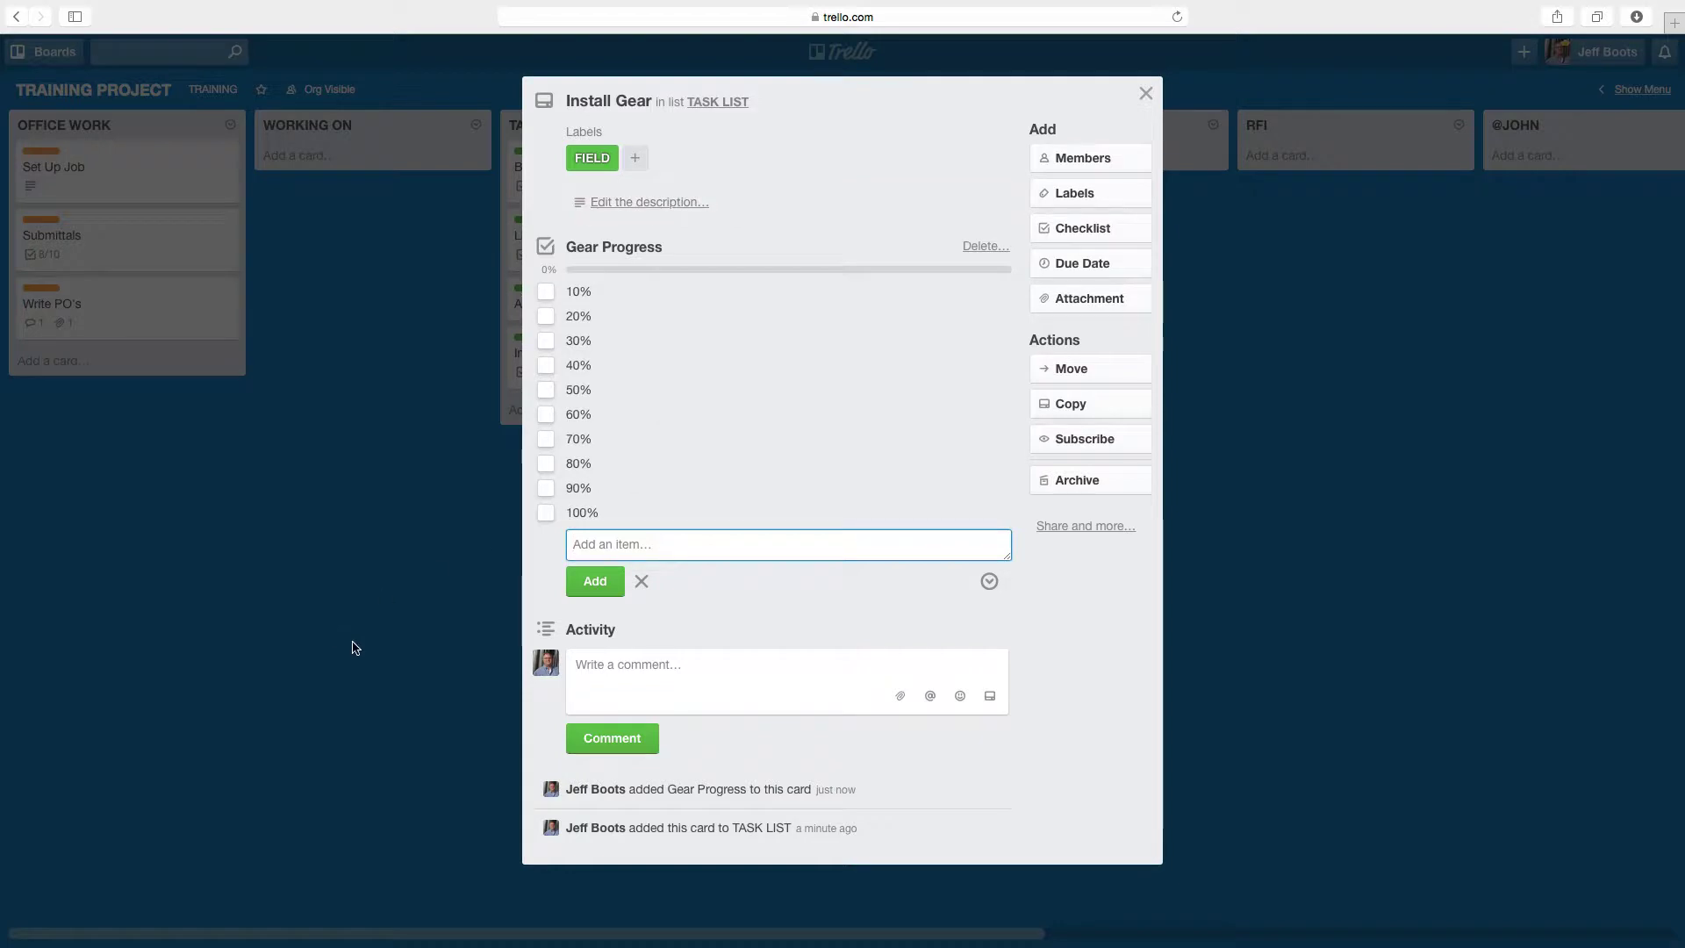
pyautogui.click(356, 648)
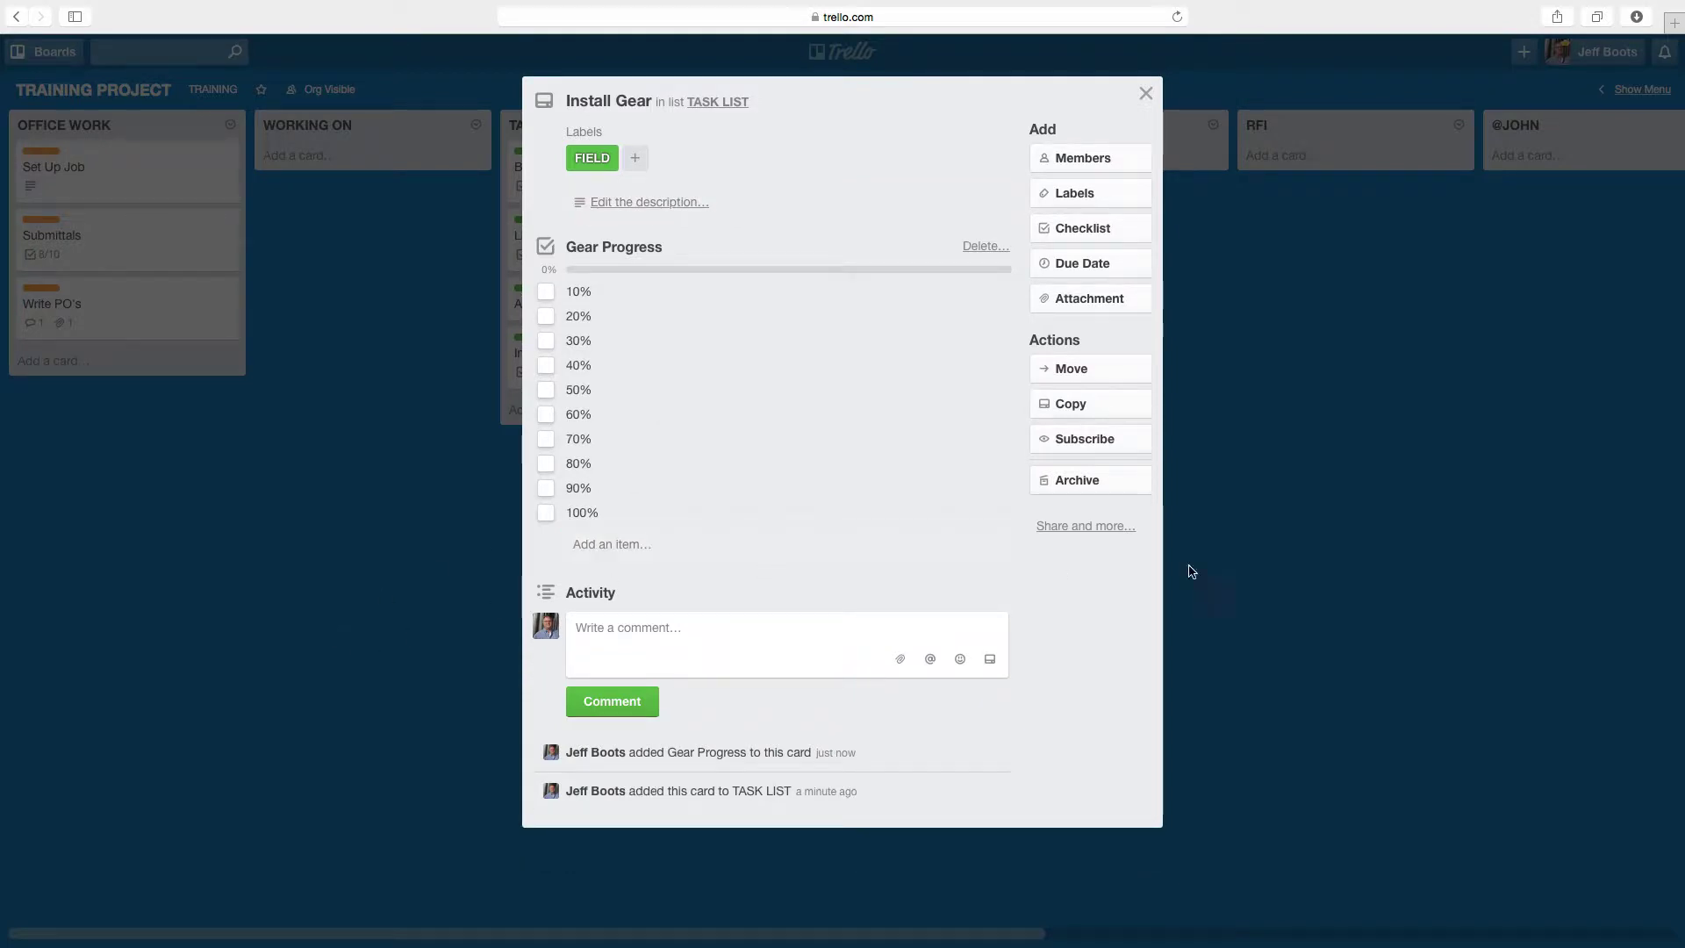
pyautogui.click(1362, 572)
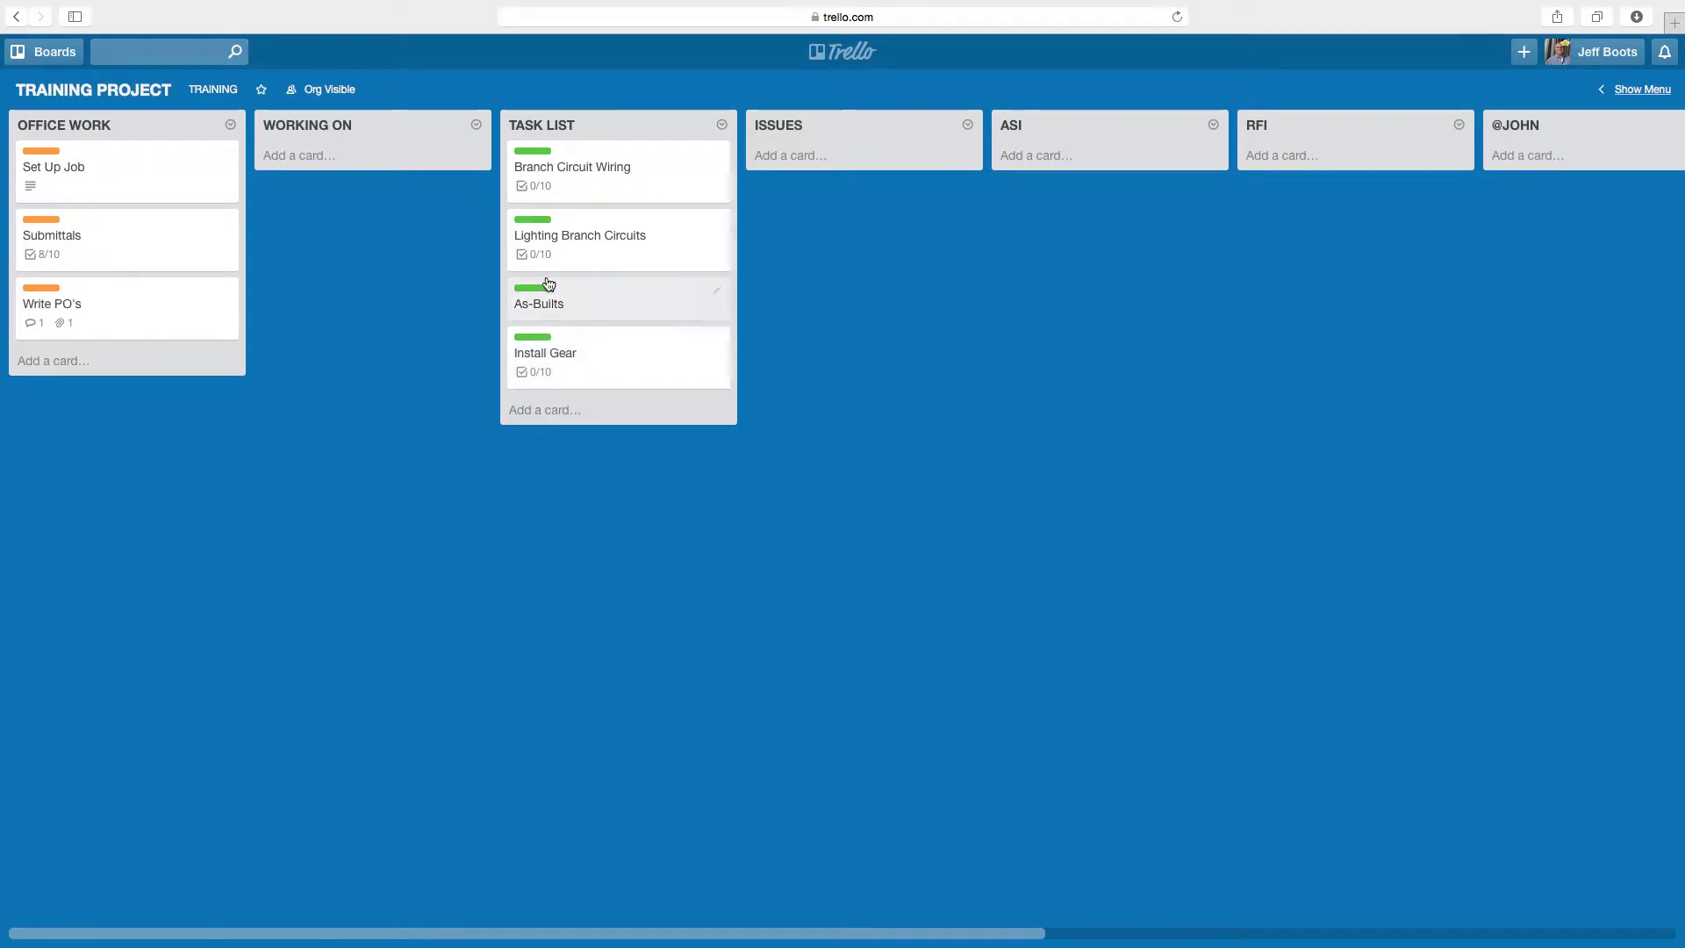
# - Copy Install Gear as 'Underground Work' in TASK LIST, keeping its checklist and label
pyautogui.click(614, 366)
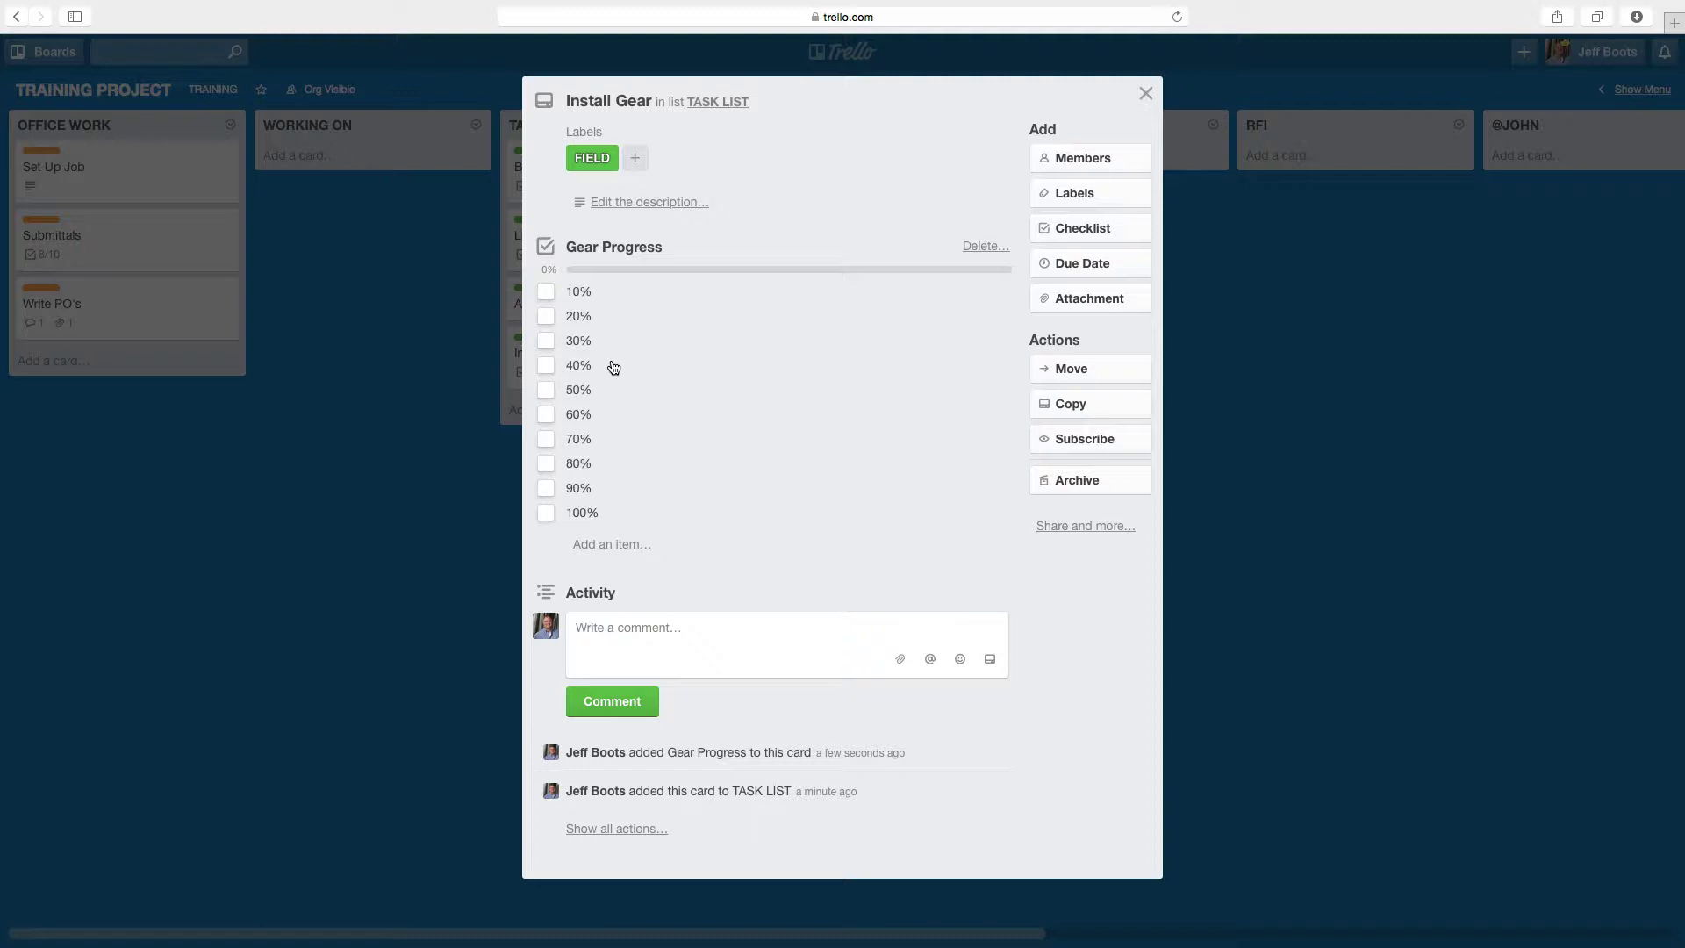
pyautogui.click(1102, 410)
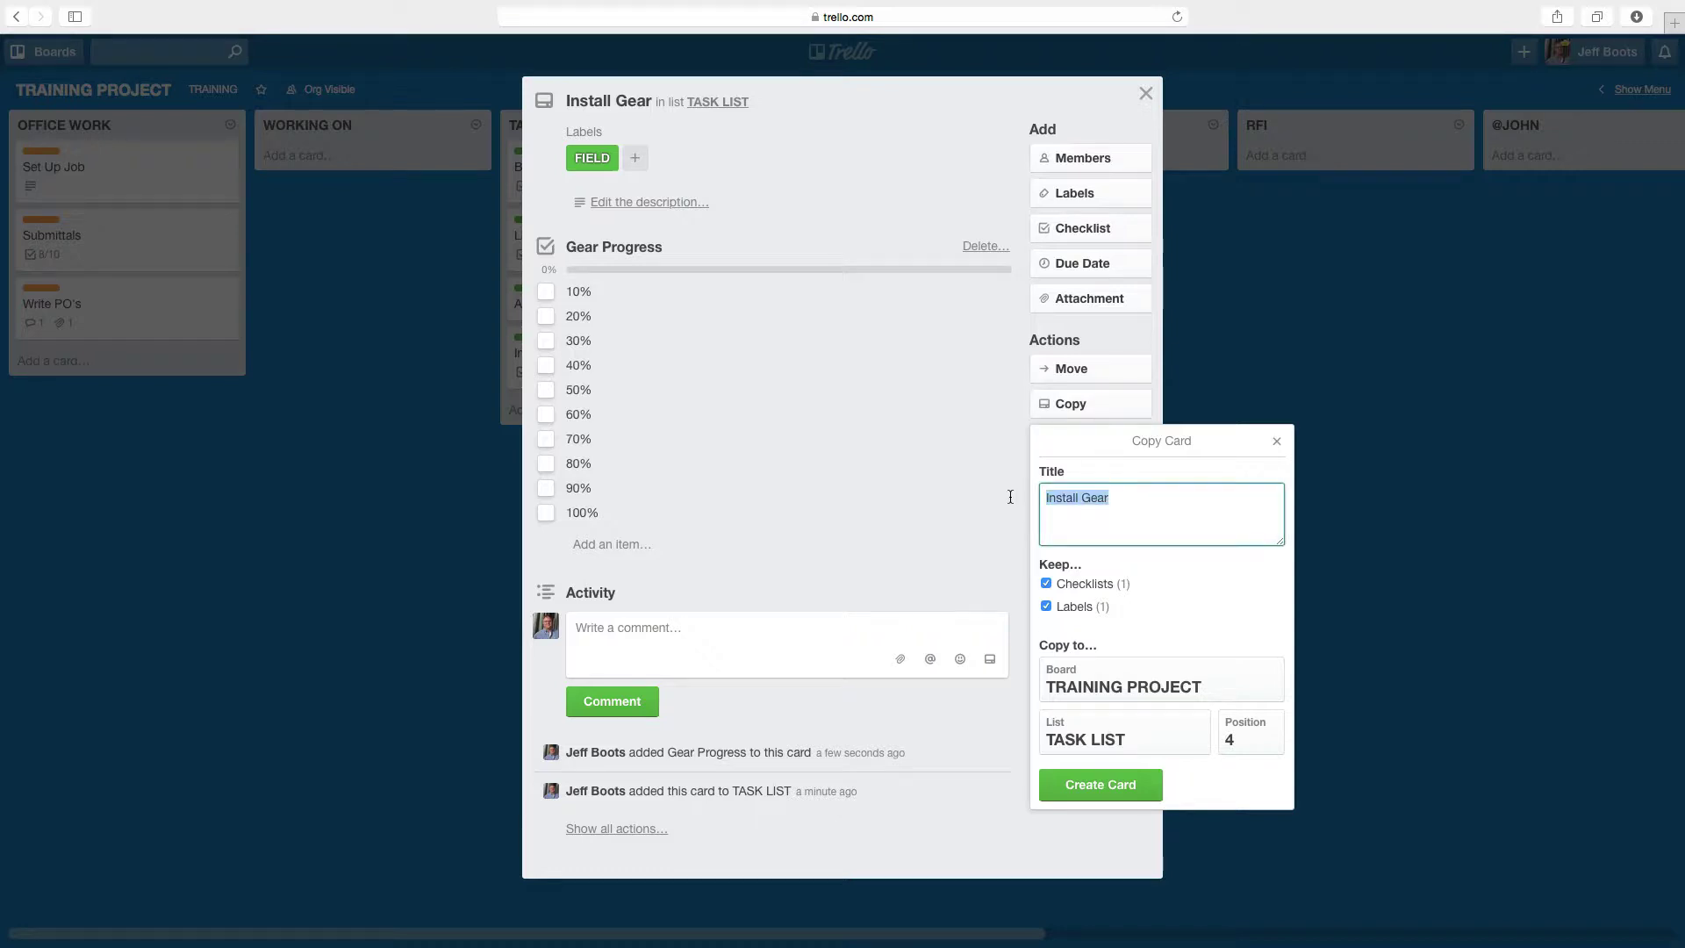
pyautogui.write('Underground Work')
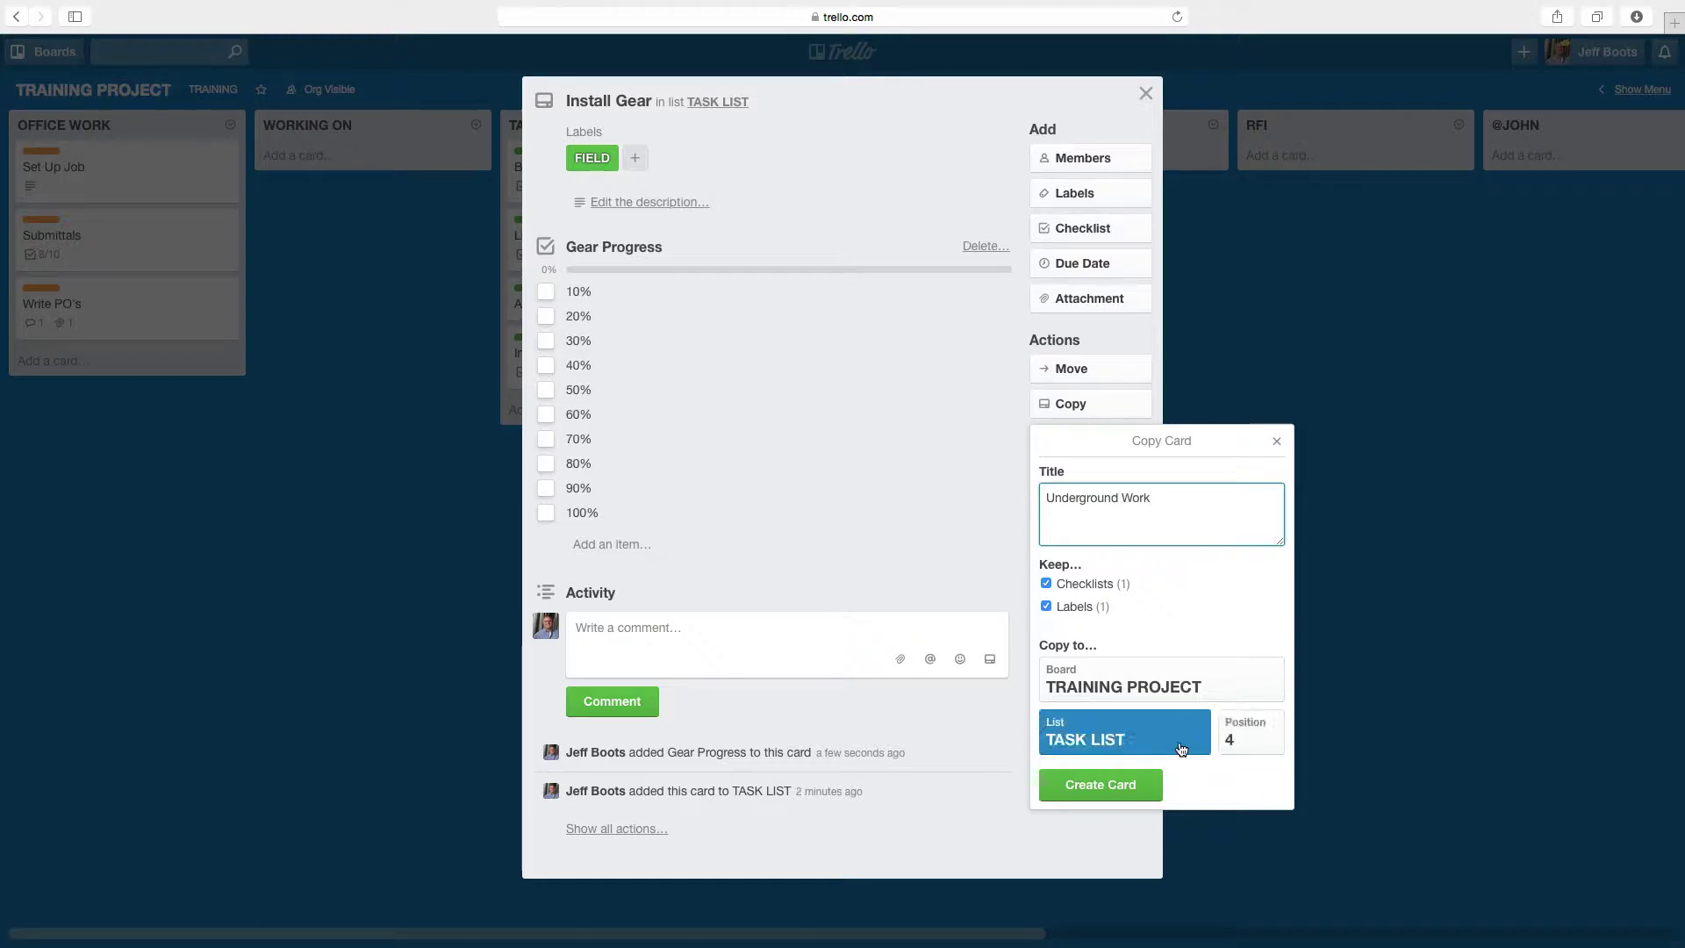
pyautogui.click(1116, 787)
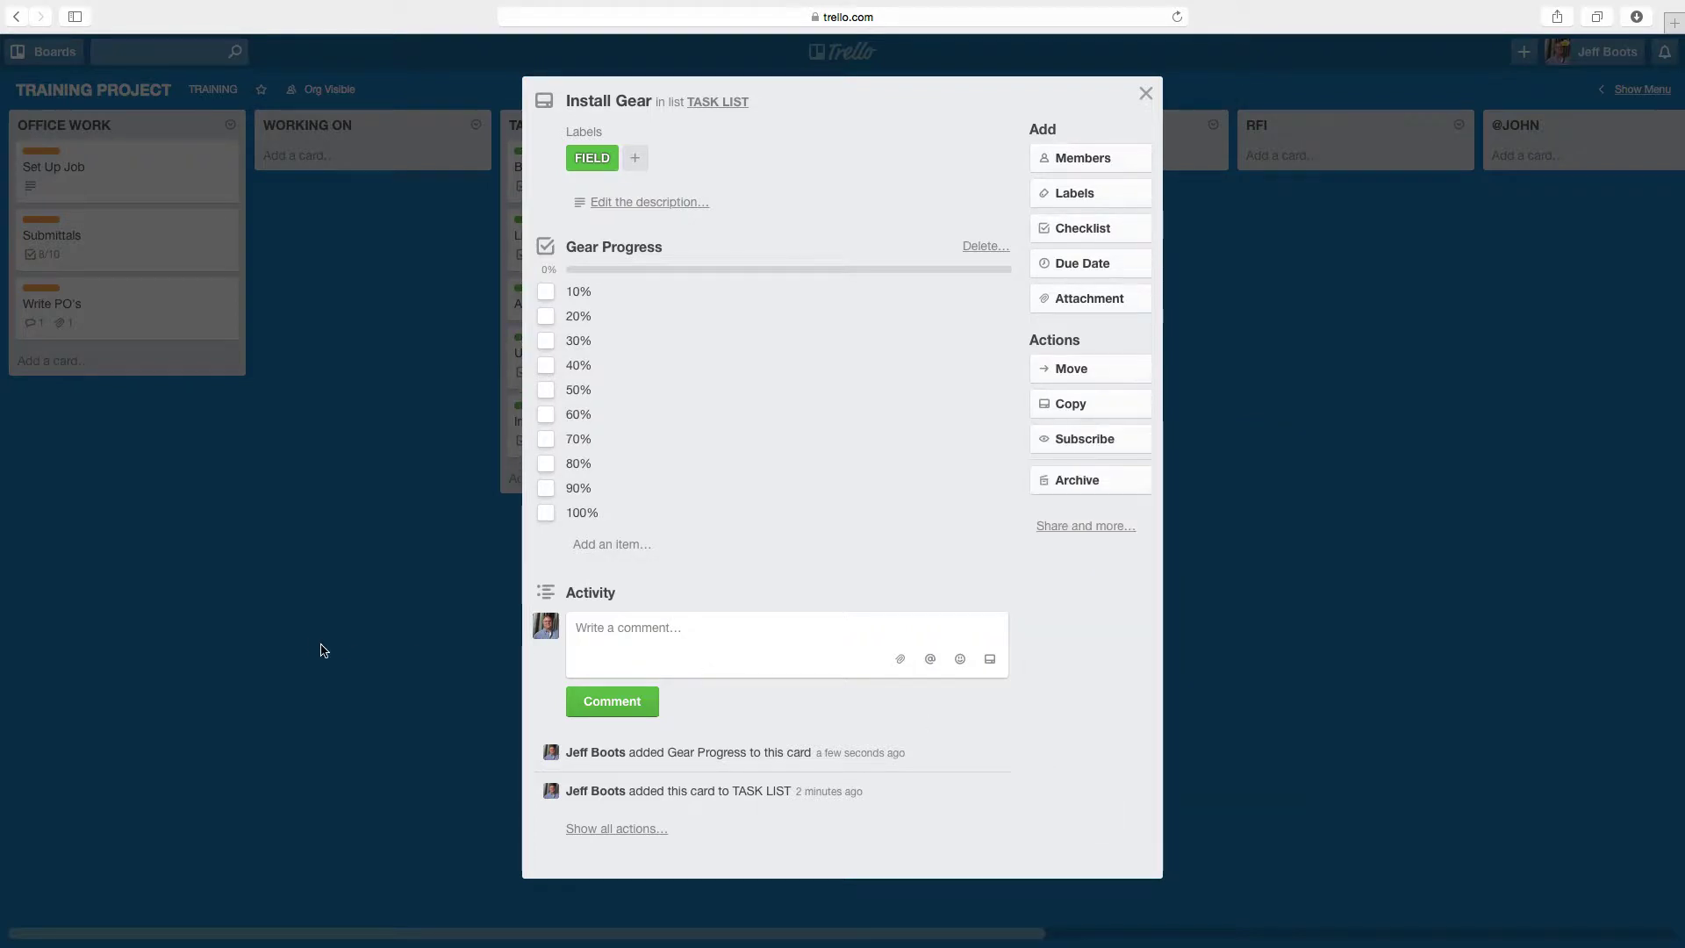
pyautogui.click(313, 648)
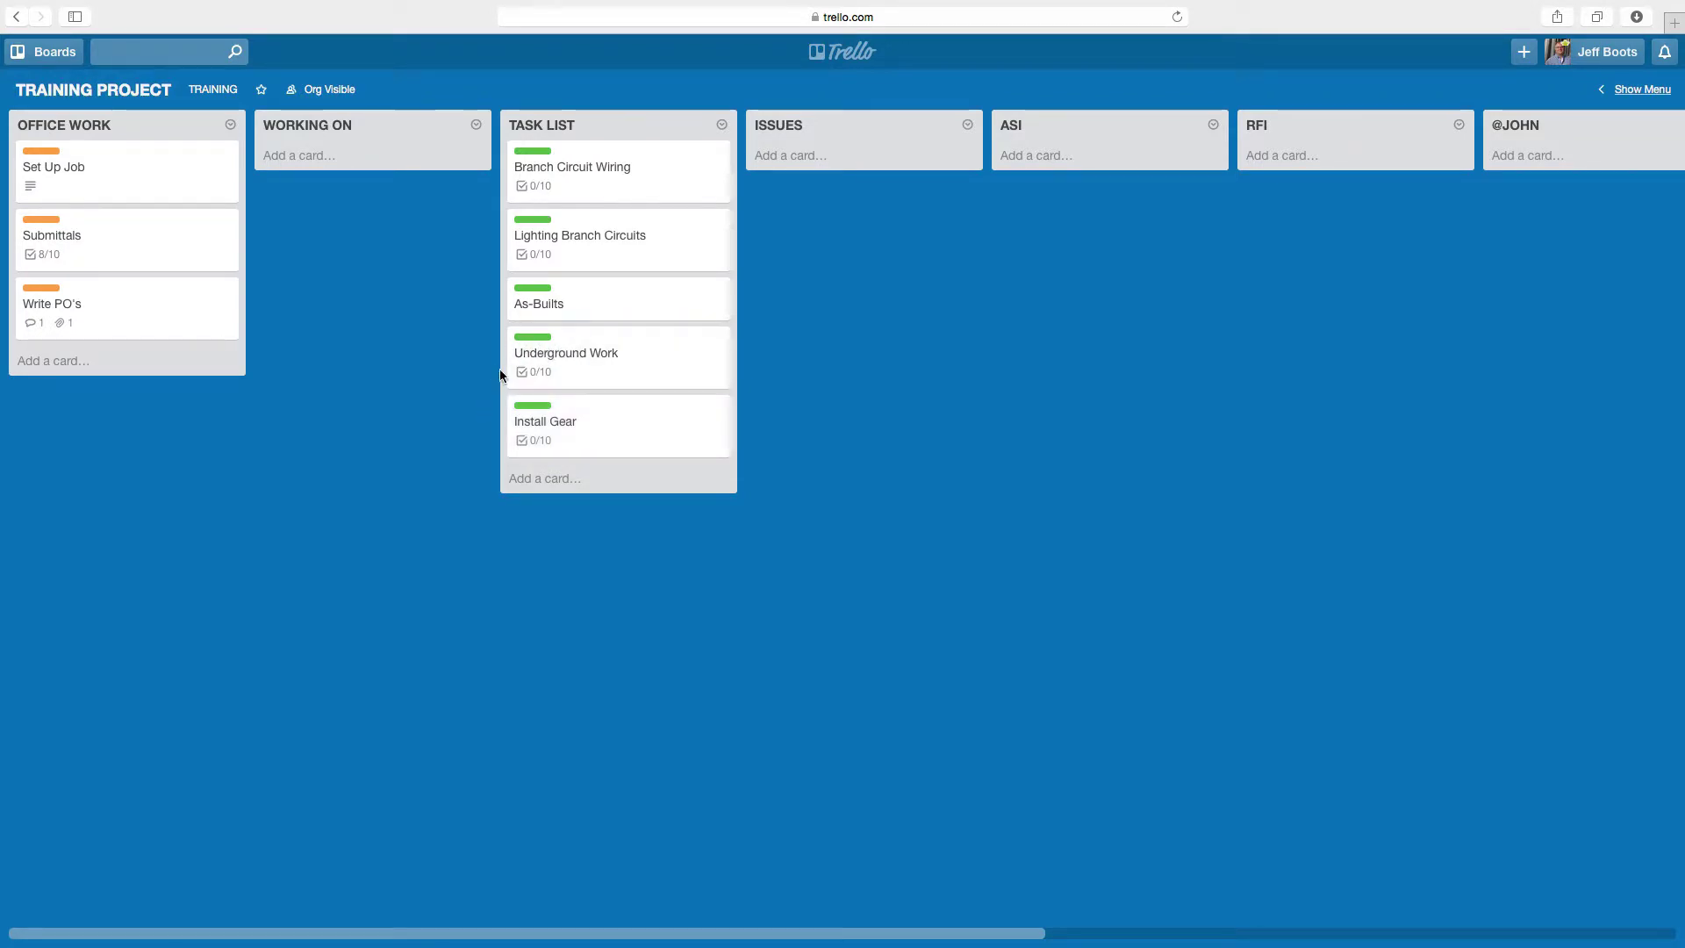
# - In Underground Work, retitle the Gear Progress checklist to 'Underground Progress' and close the card
pyautogui.click(619, 376)
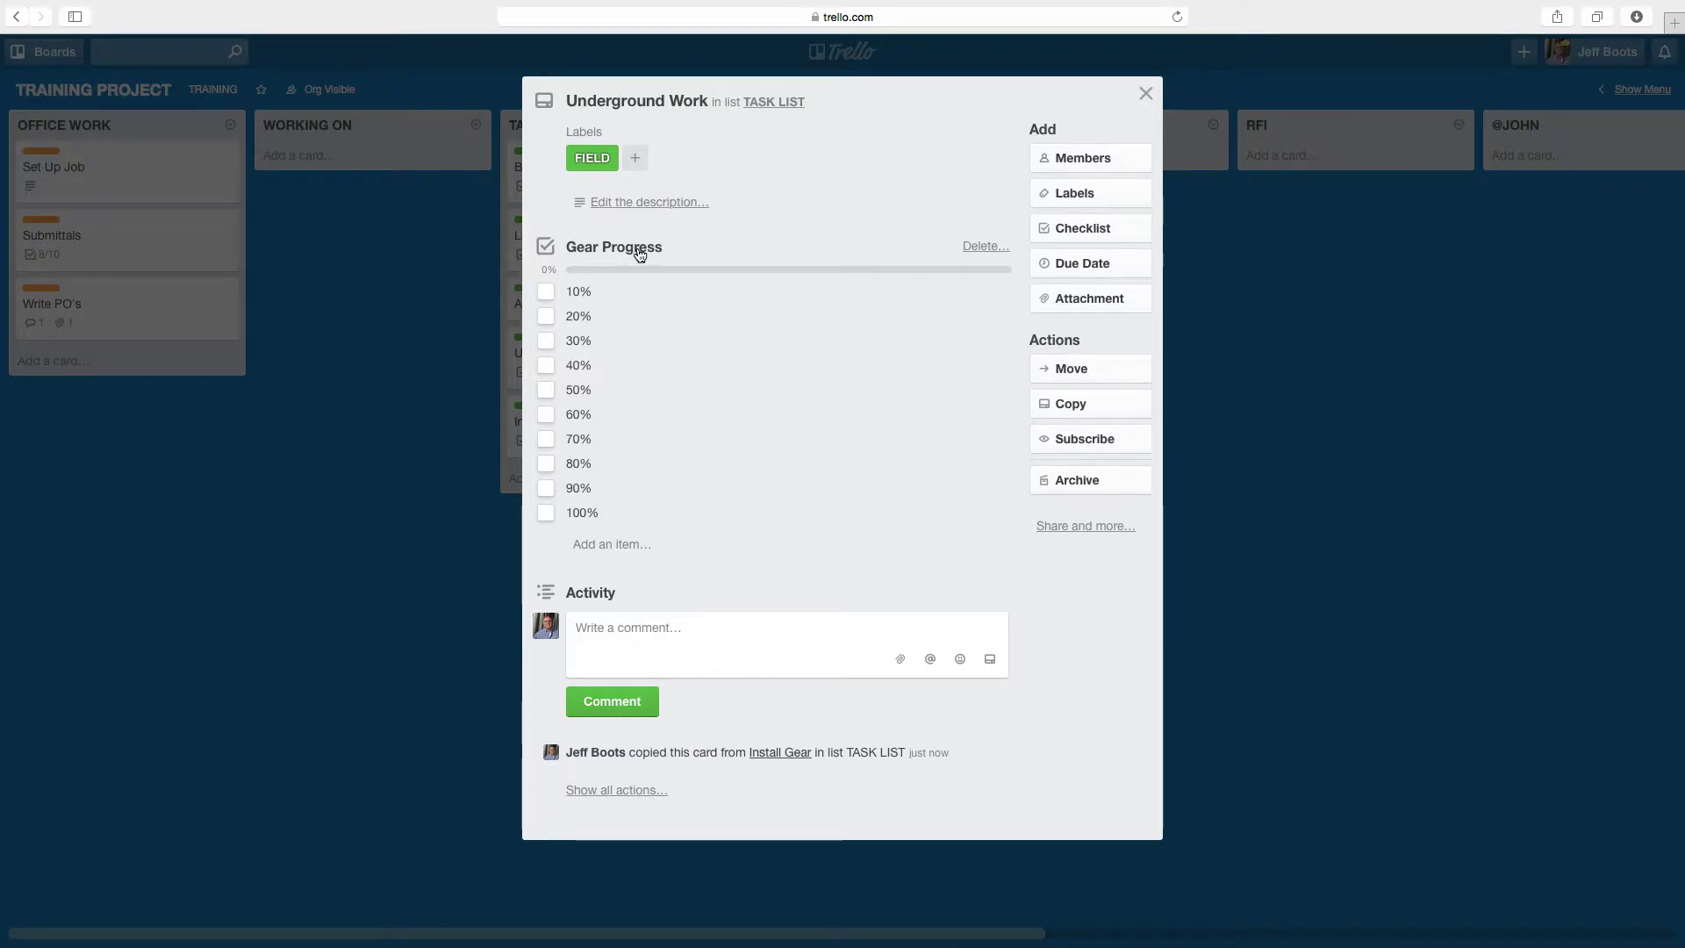
pyautogui.click(637, 250)
pyautogui.click(383, 387)
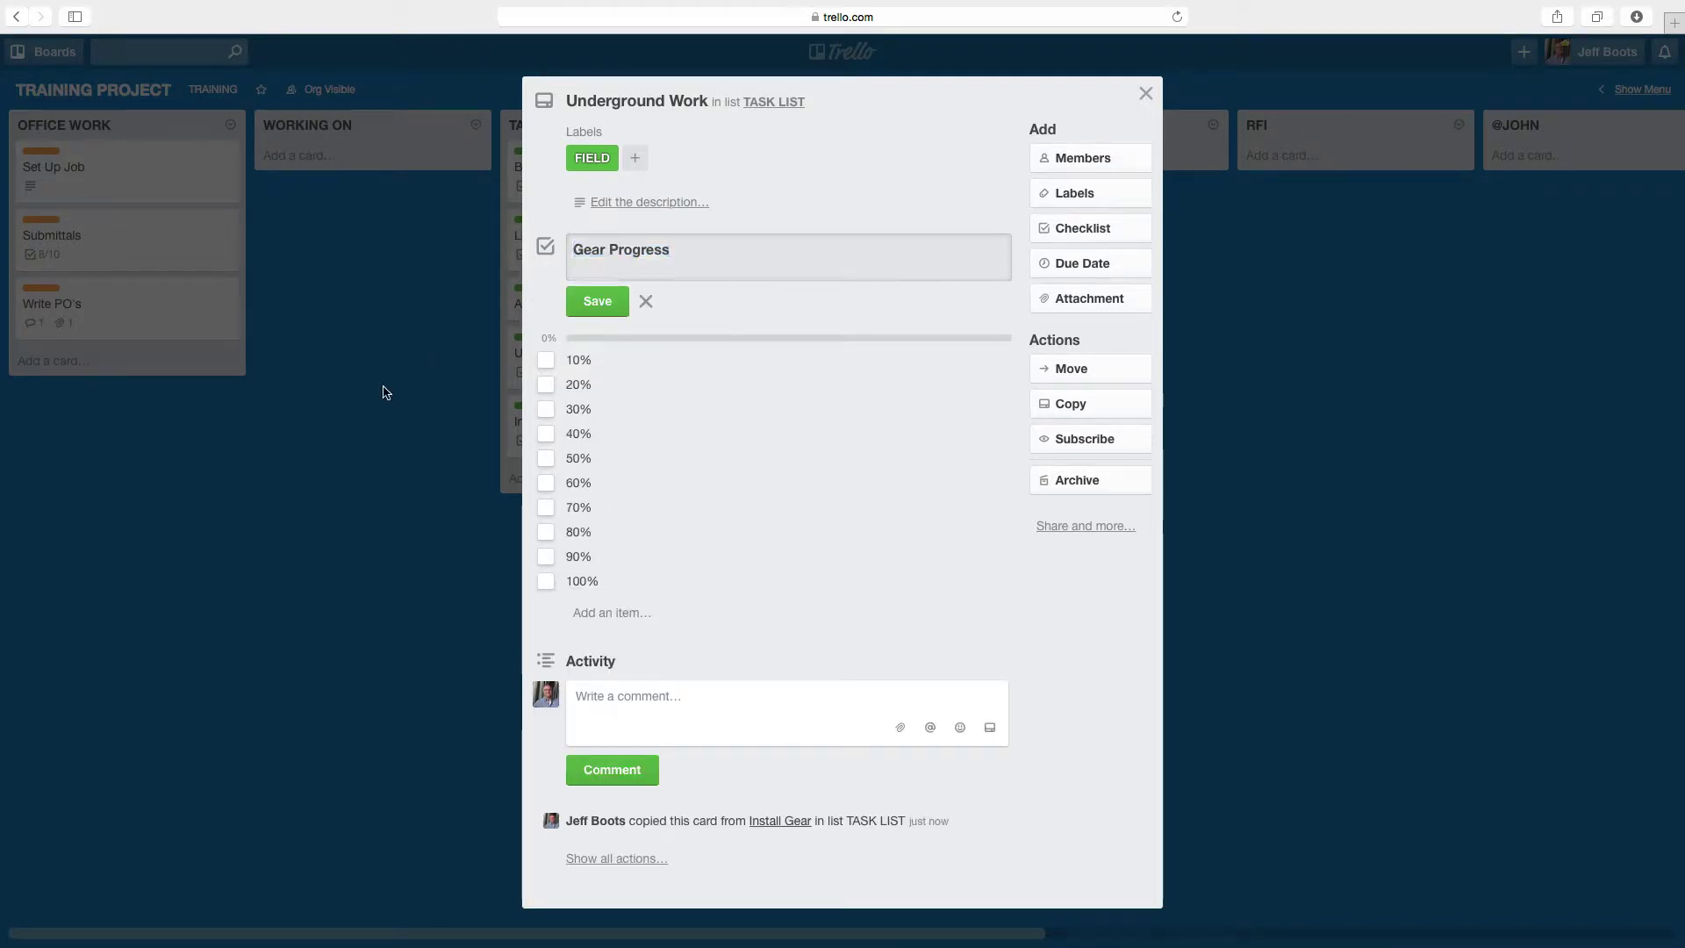
pyautogui.click(634, 253)
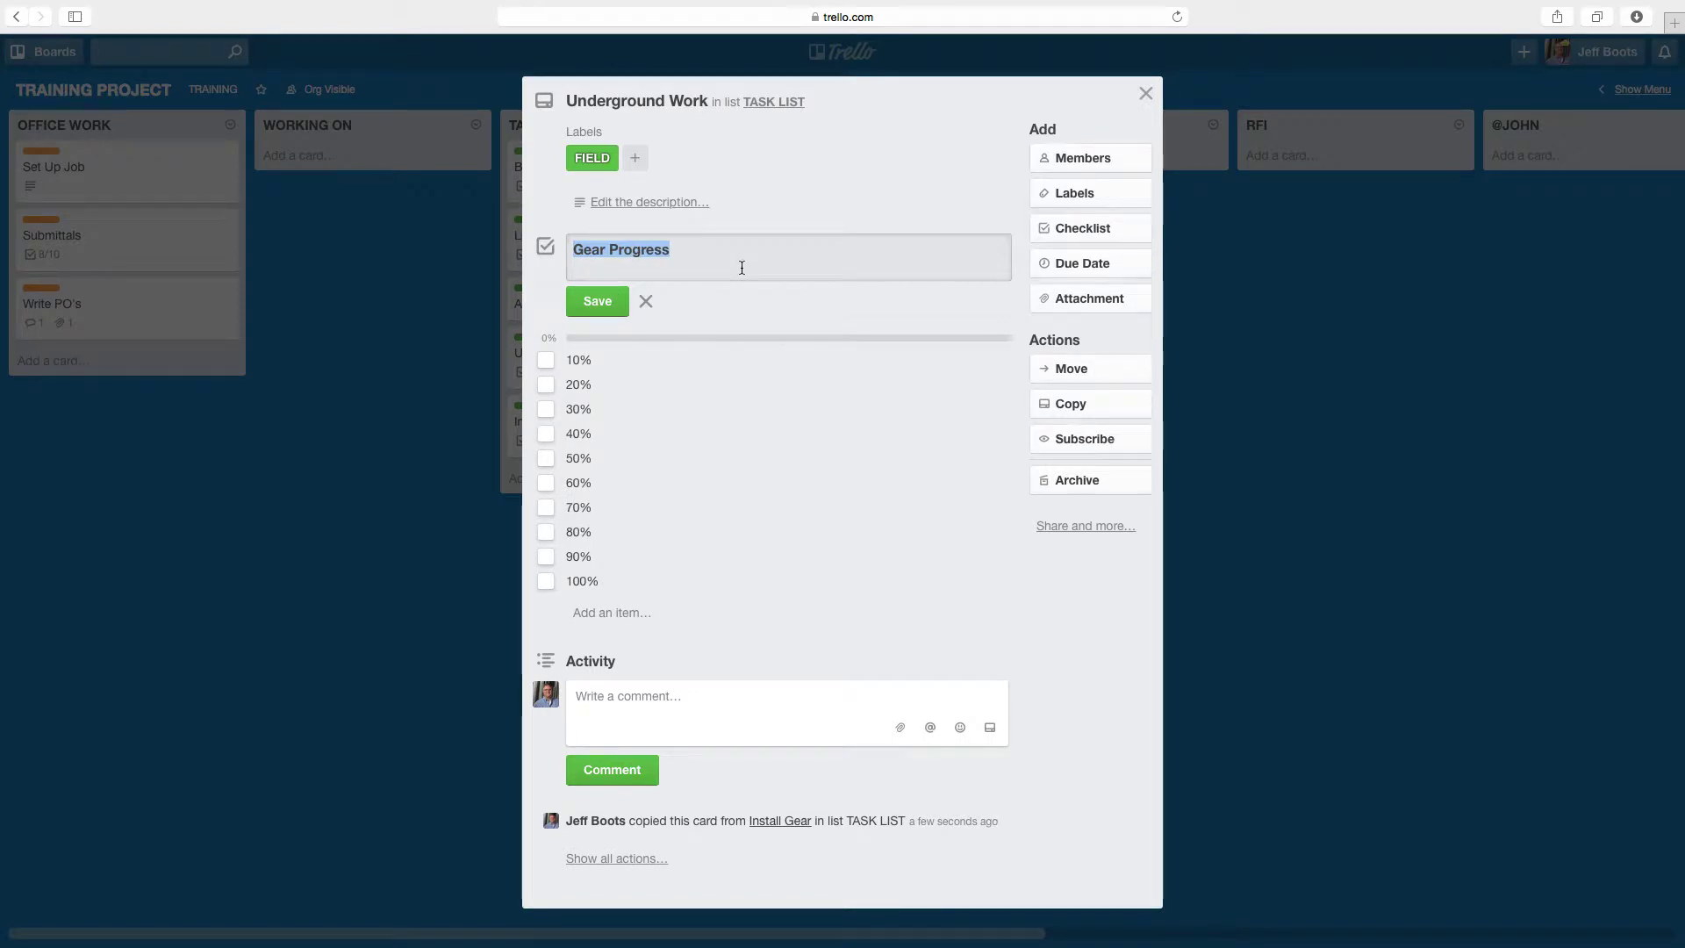
pyautogui.write('Undergr')
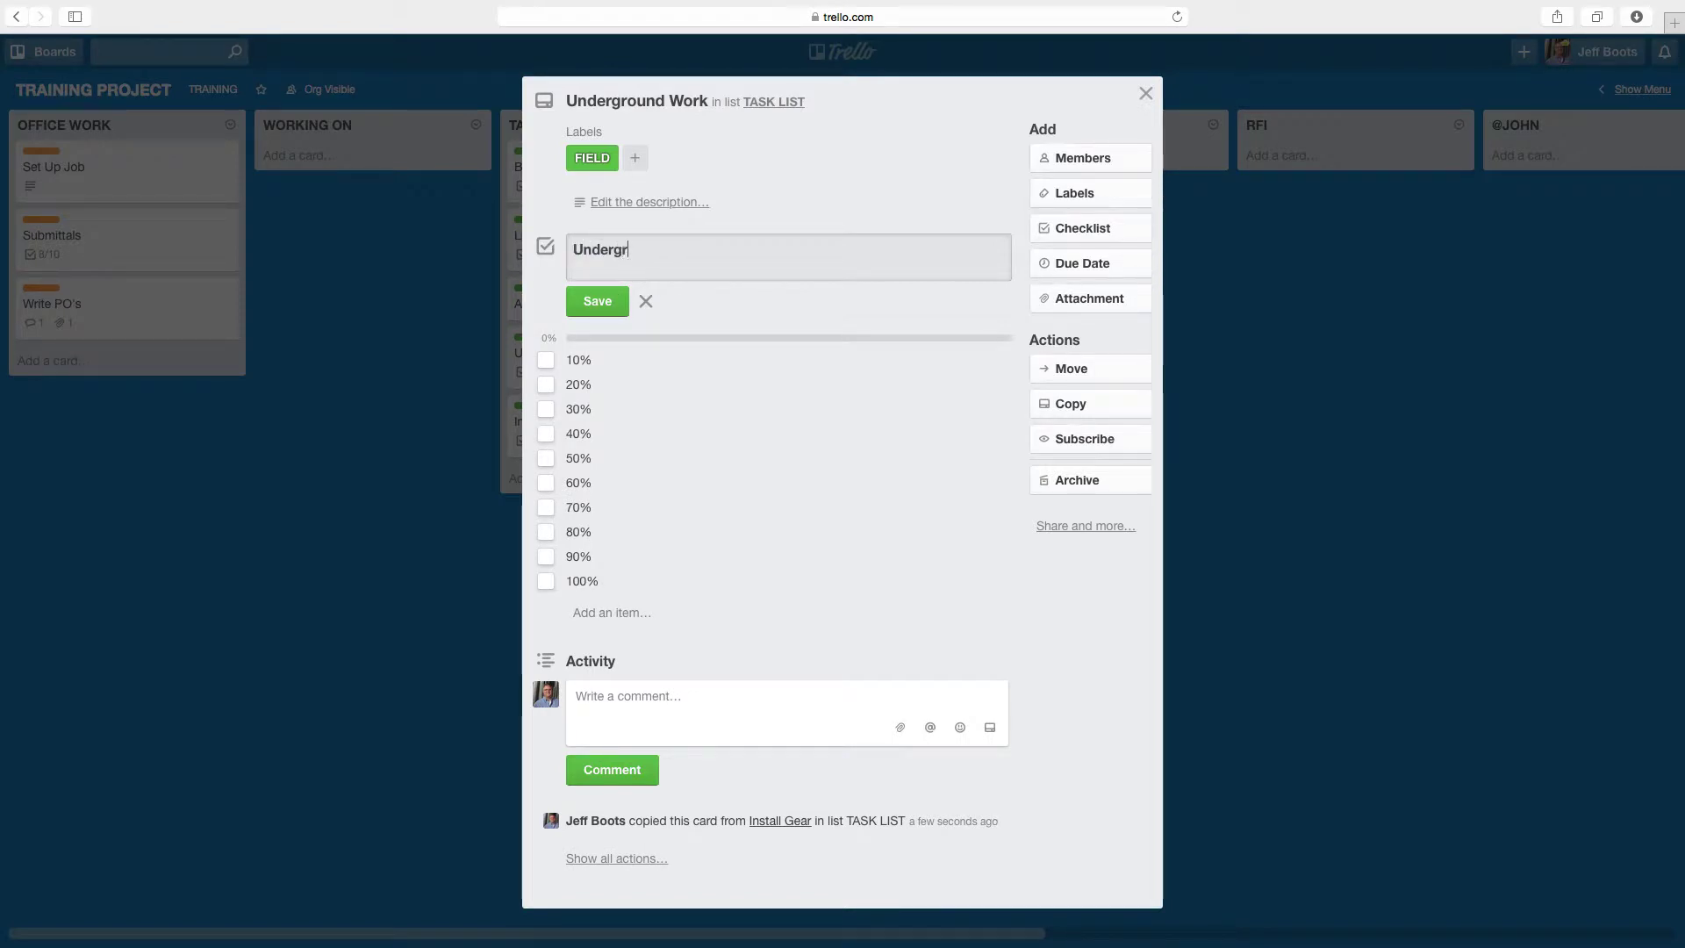
pyautogui.write('ound')
pyautogui.write('P')
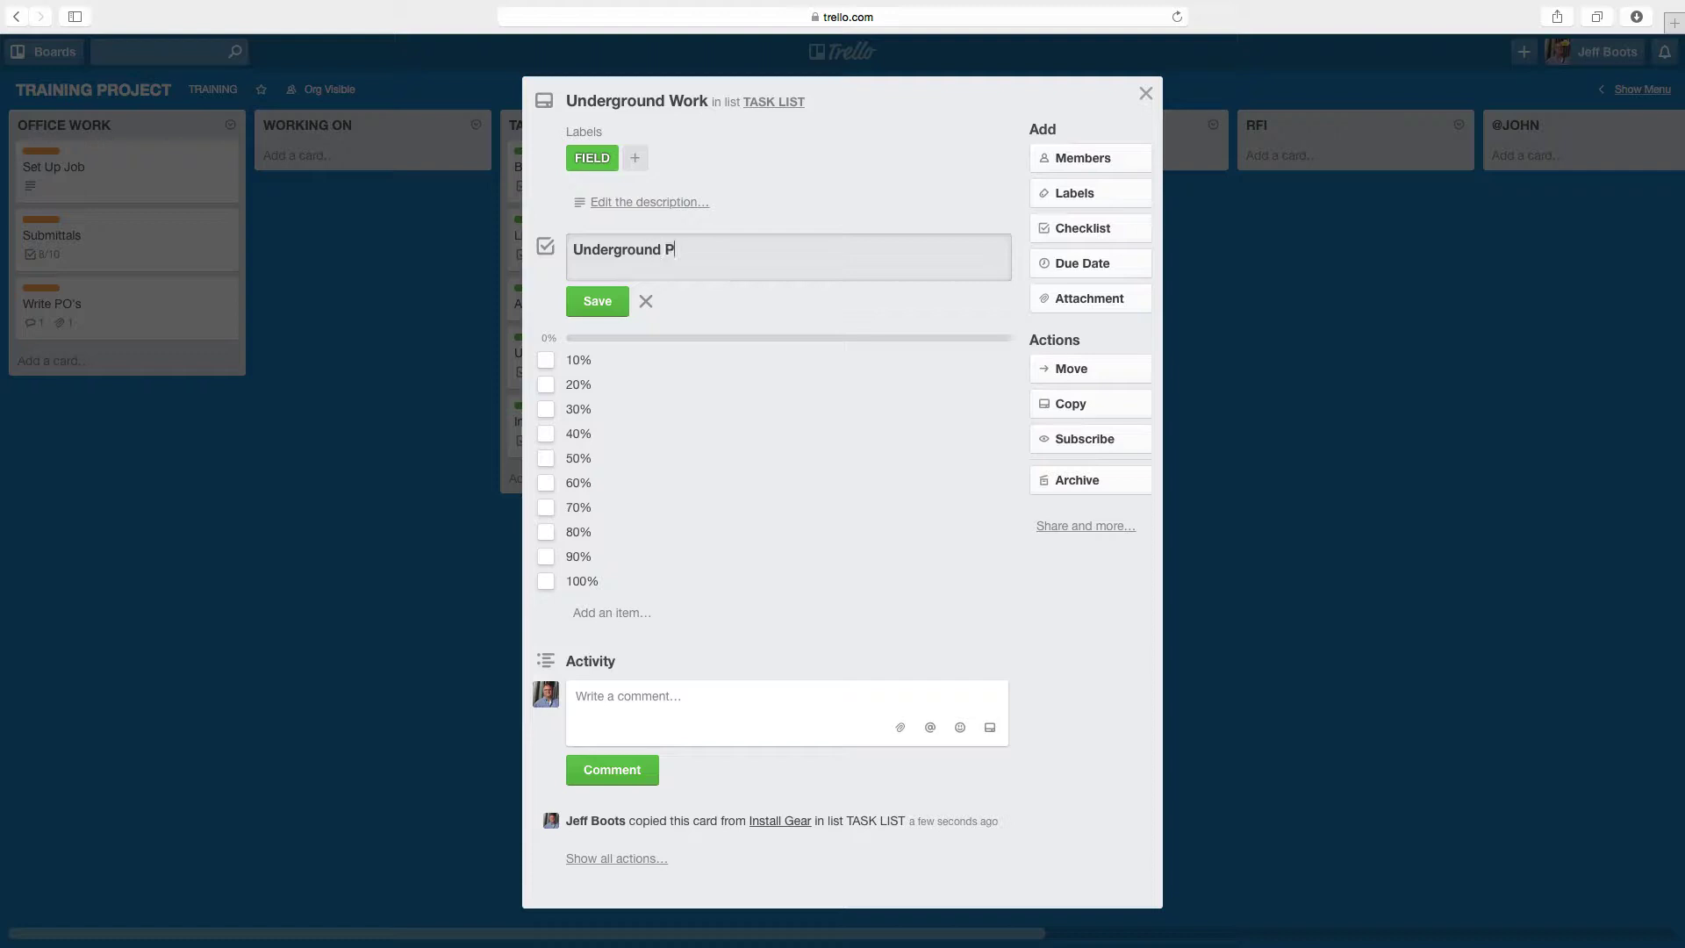
pyautogui.write('rogress')
pyautogui.click(579, 309)
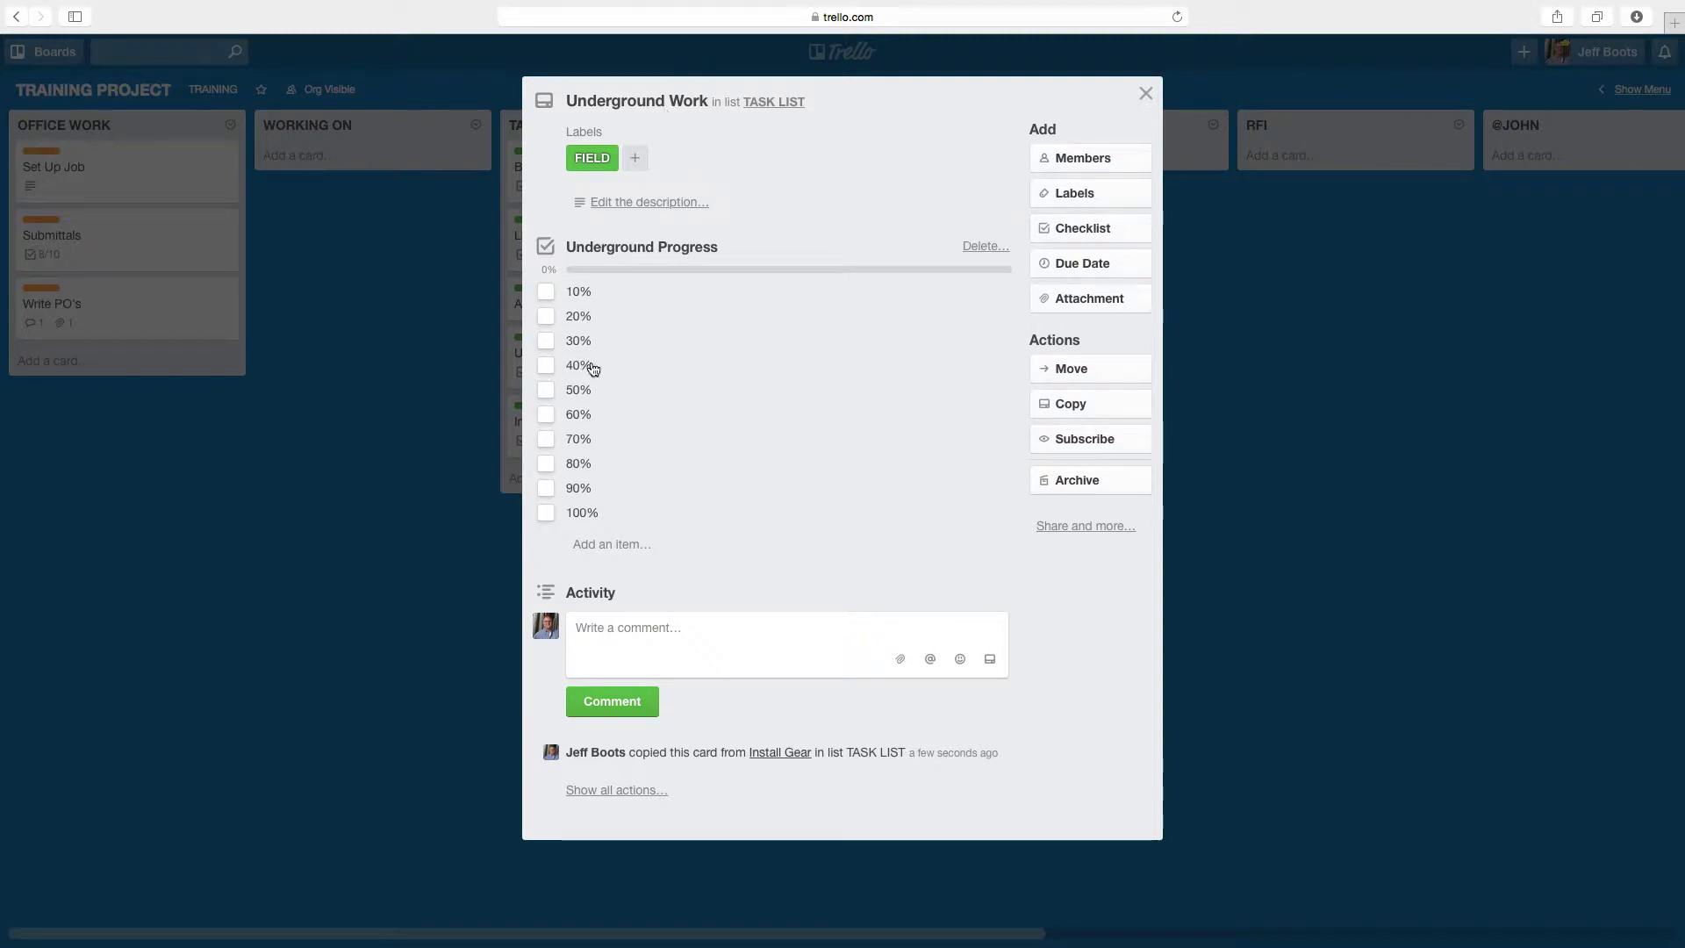
pyautogui.click(362, 512)
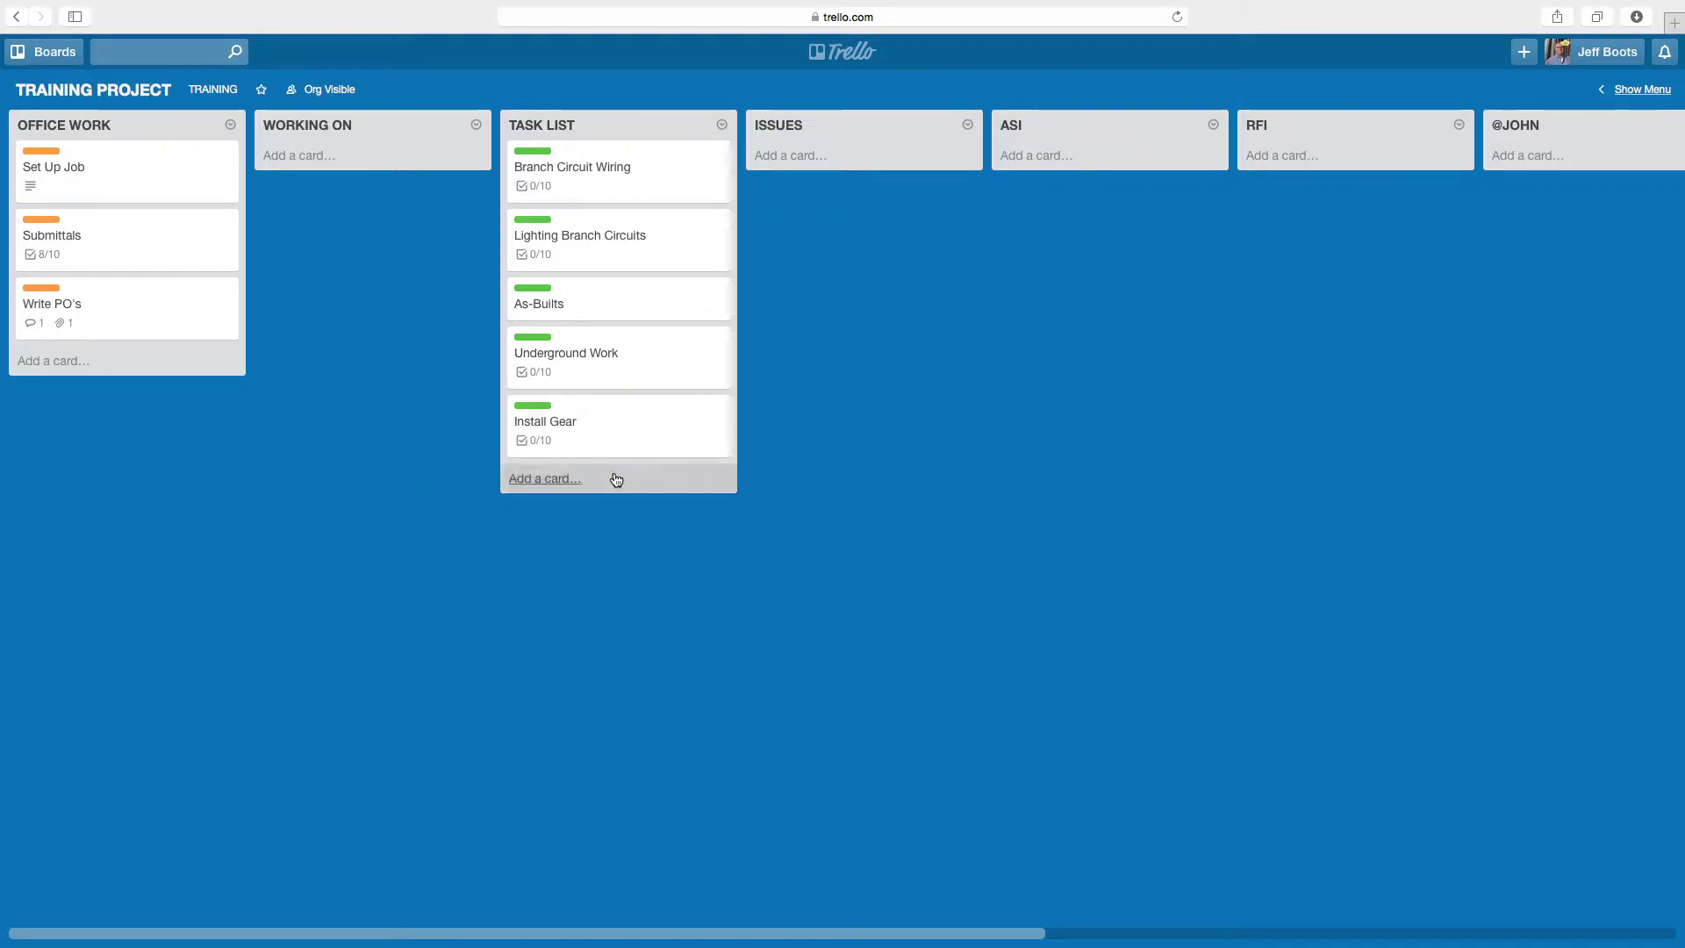
# - Drag Underground Work from TASK LIST into WORKING ON, then view the other account's board
pyautogui.moveTo(632, 385); pyautogui.dragTo(380, 211)
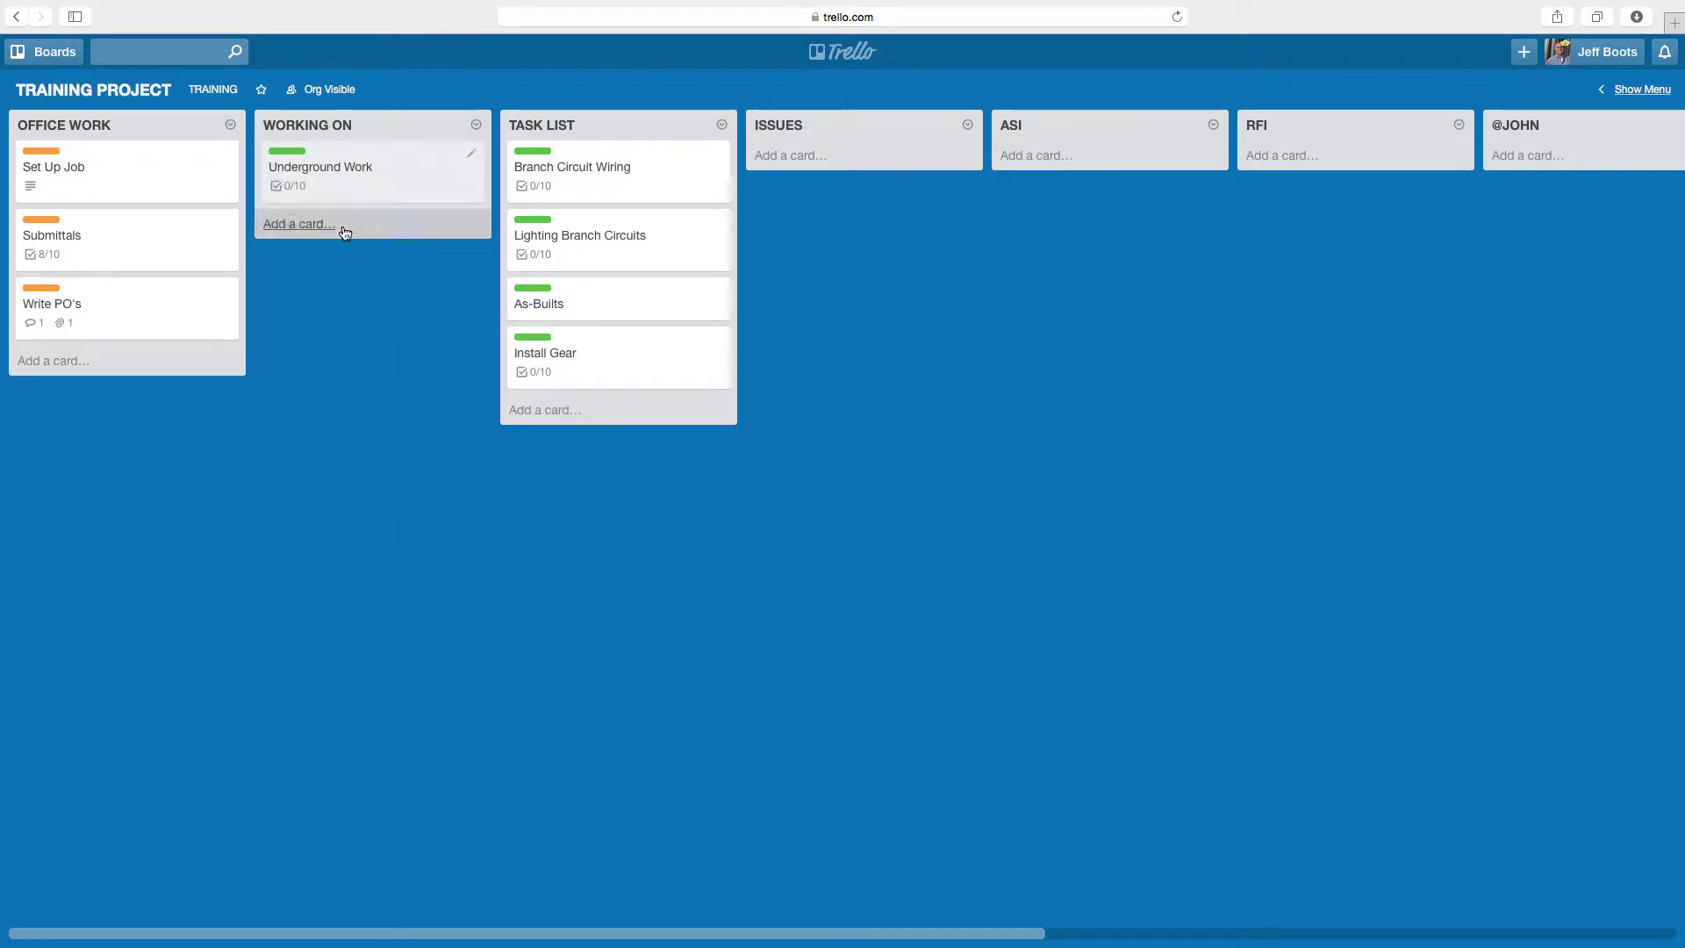
pyautogui.moveTo(351, 170); pyautogui.dragTo(571, 309)
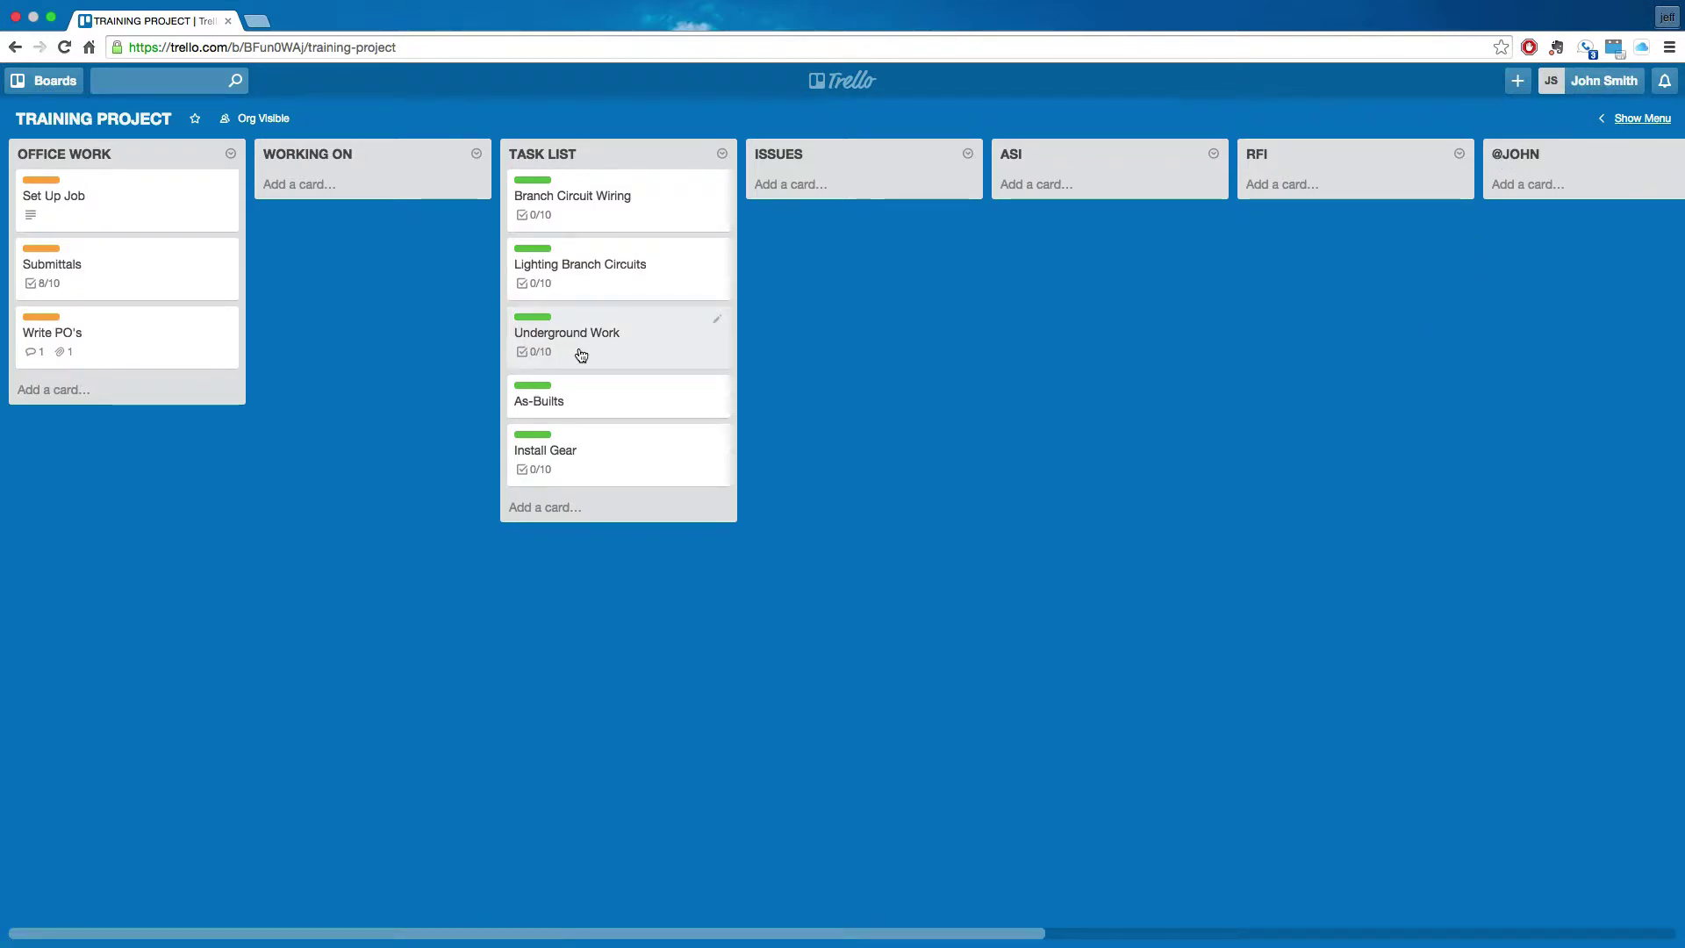
pyautogui.moveTo(621, 358); pyautogui.dragTo(370, 210)
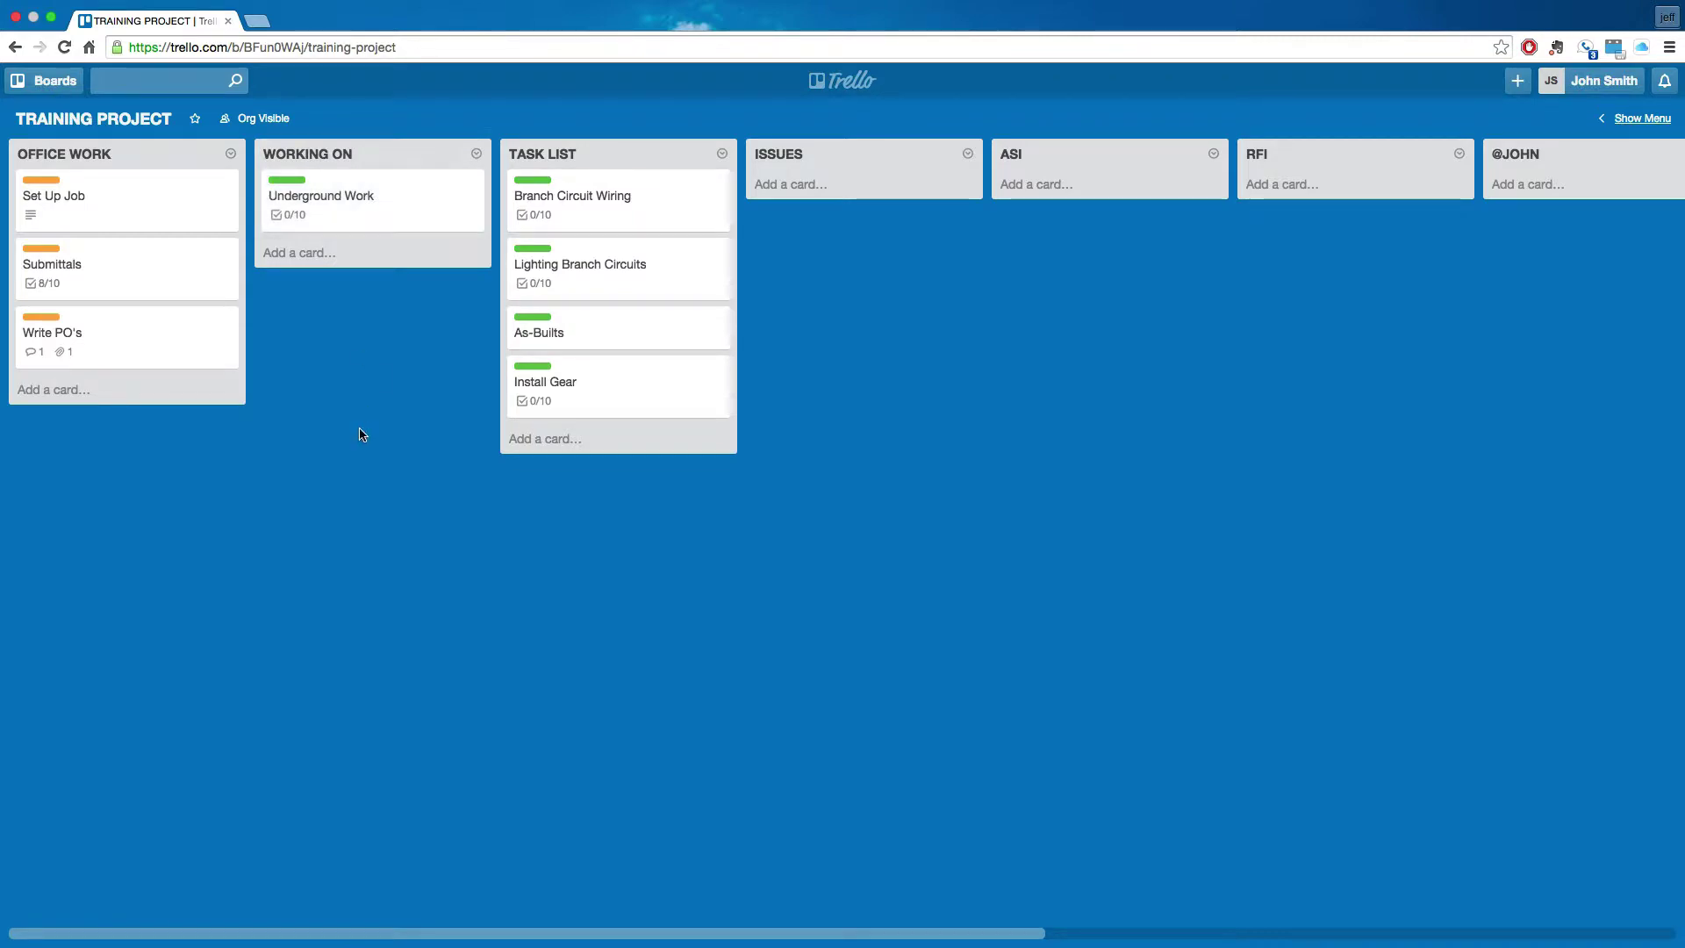
pyautogui.hotkey('ctrl', 'Left')
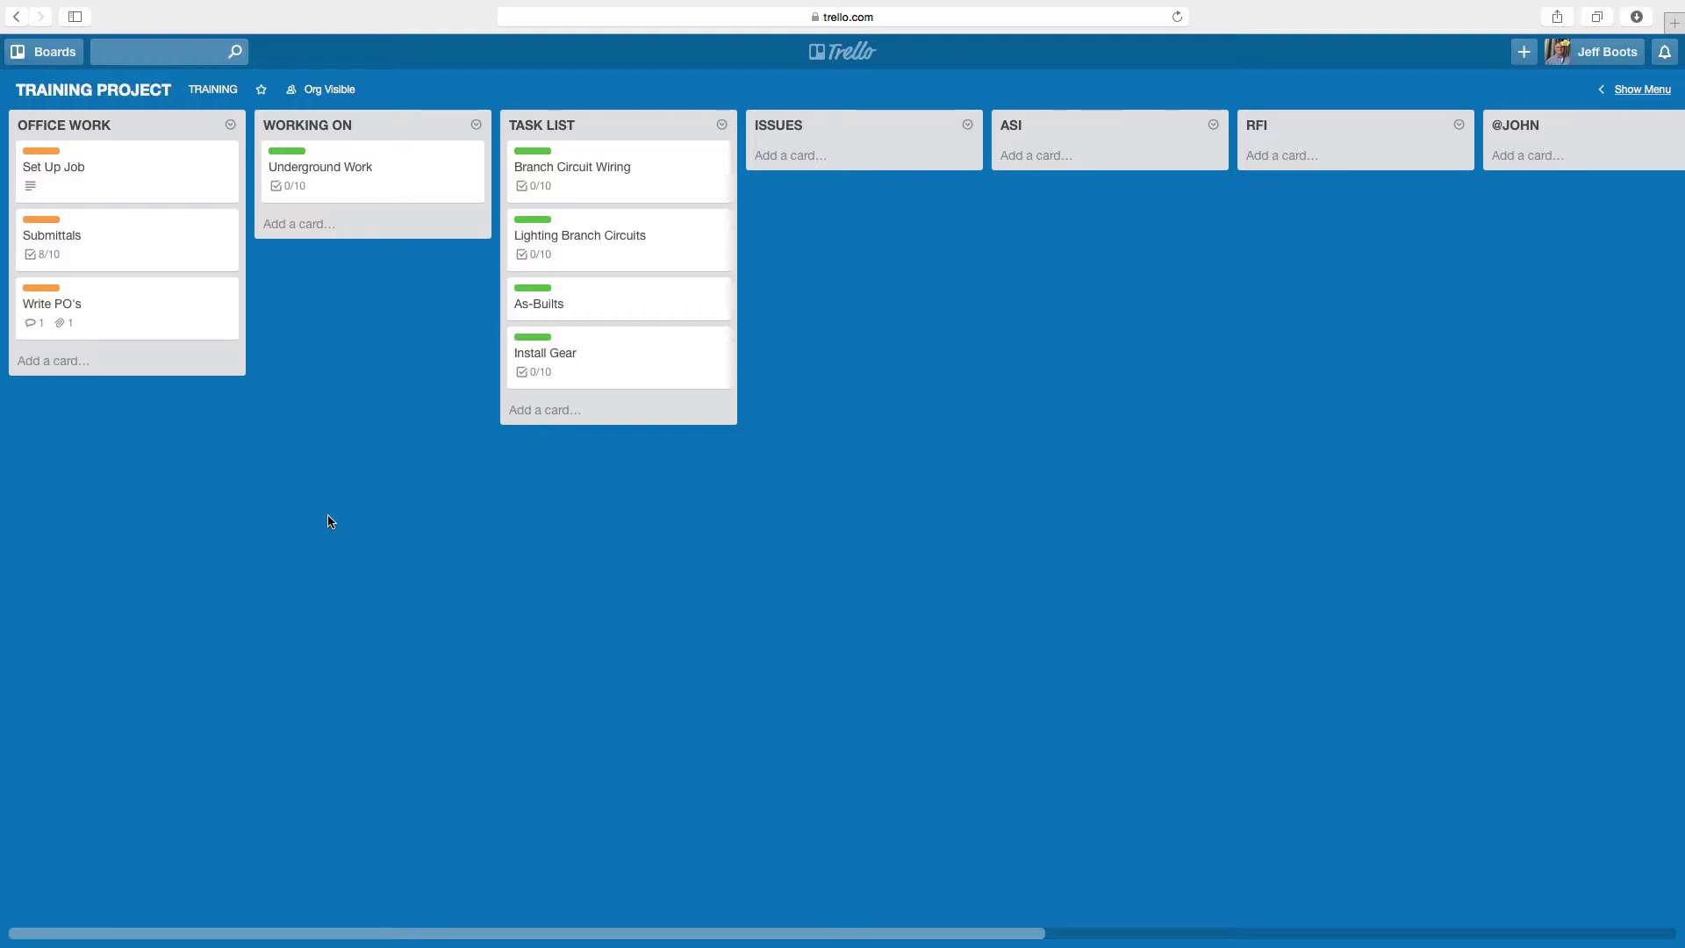
# - Open Underground Work, then reopen it from the other account's board view
pyautogui.click(390, 173)
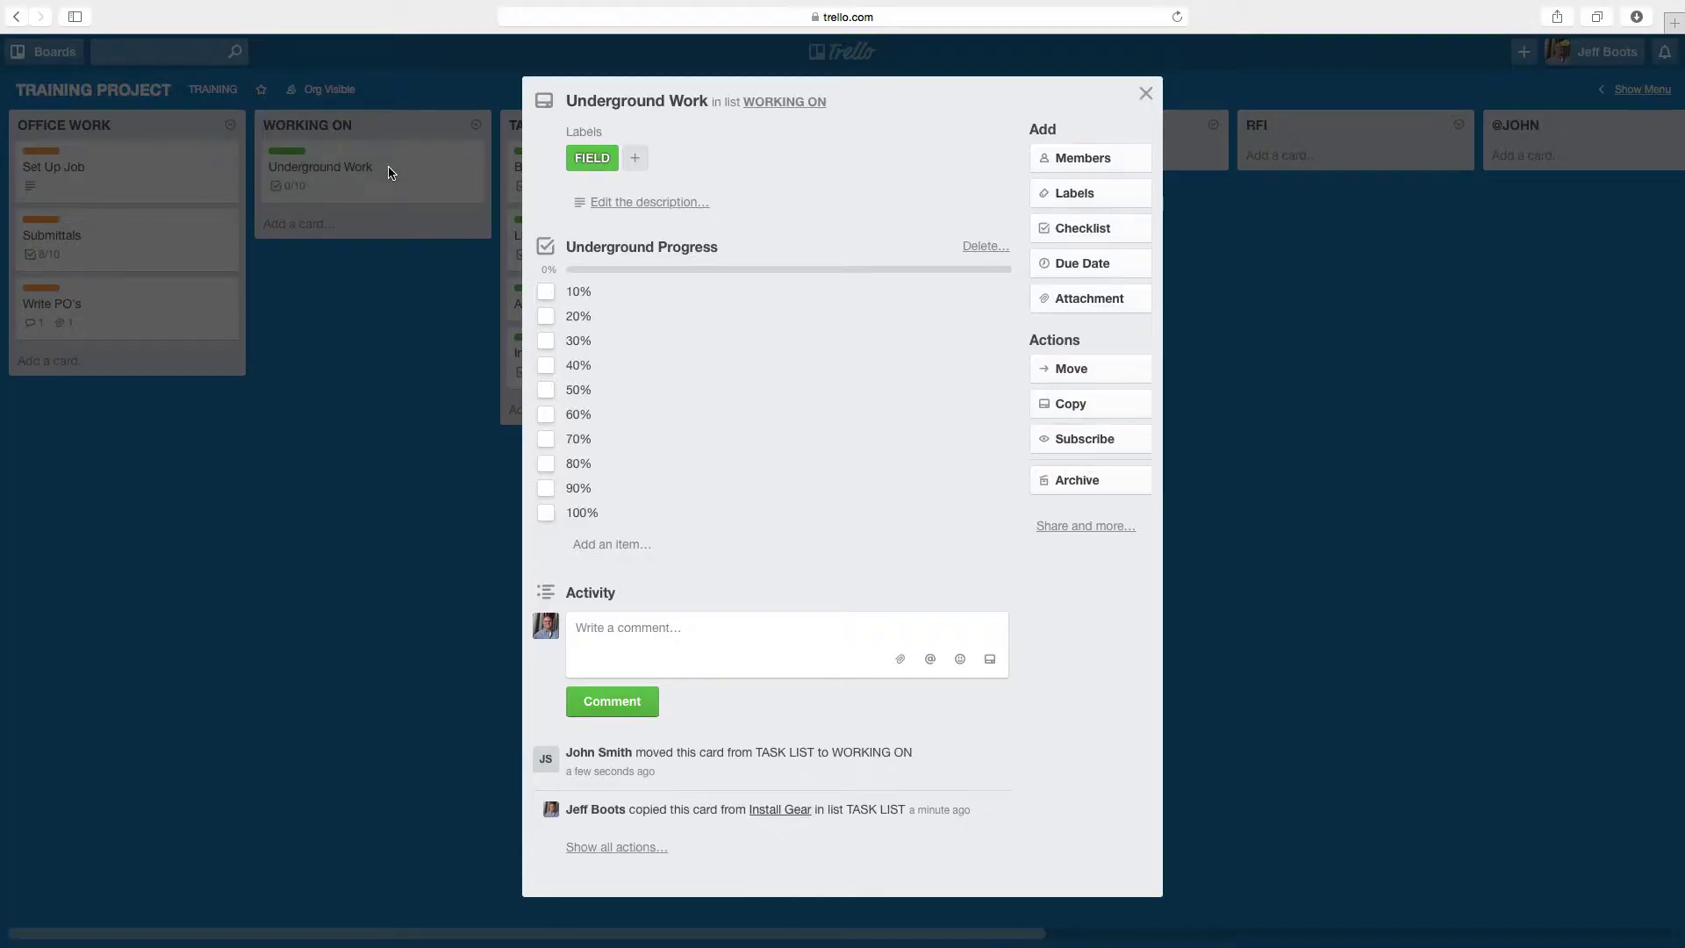
pyautogui.click(407, 615)
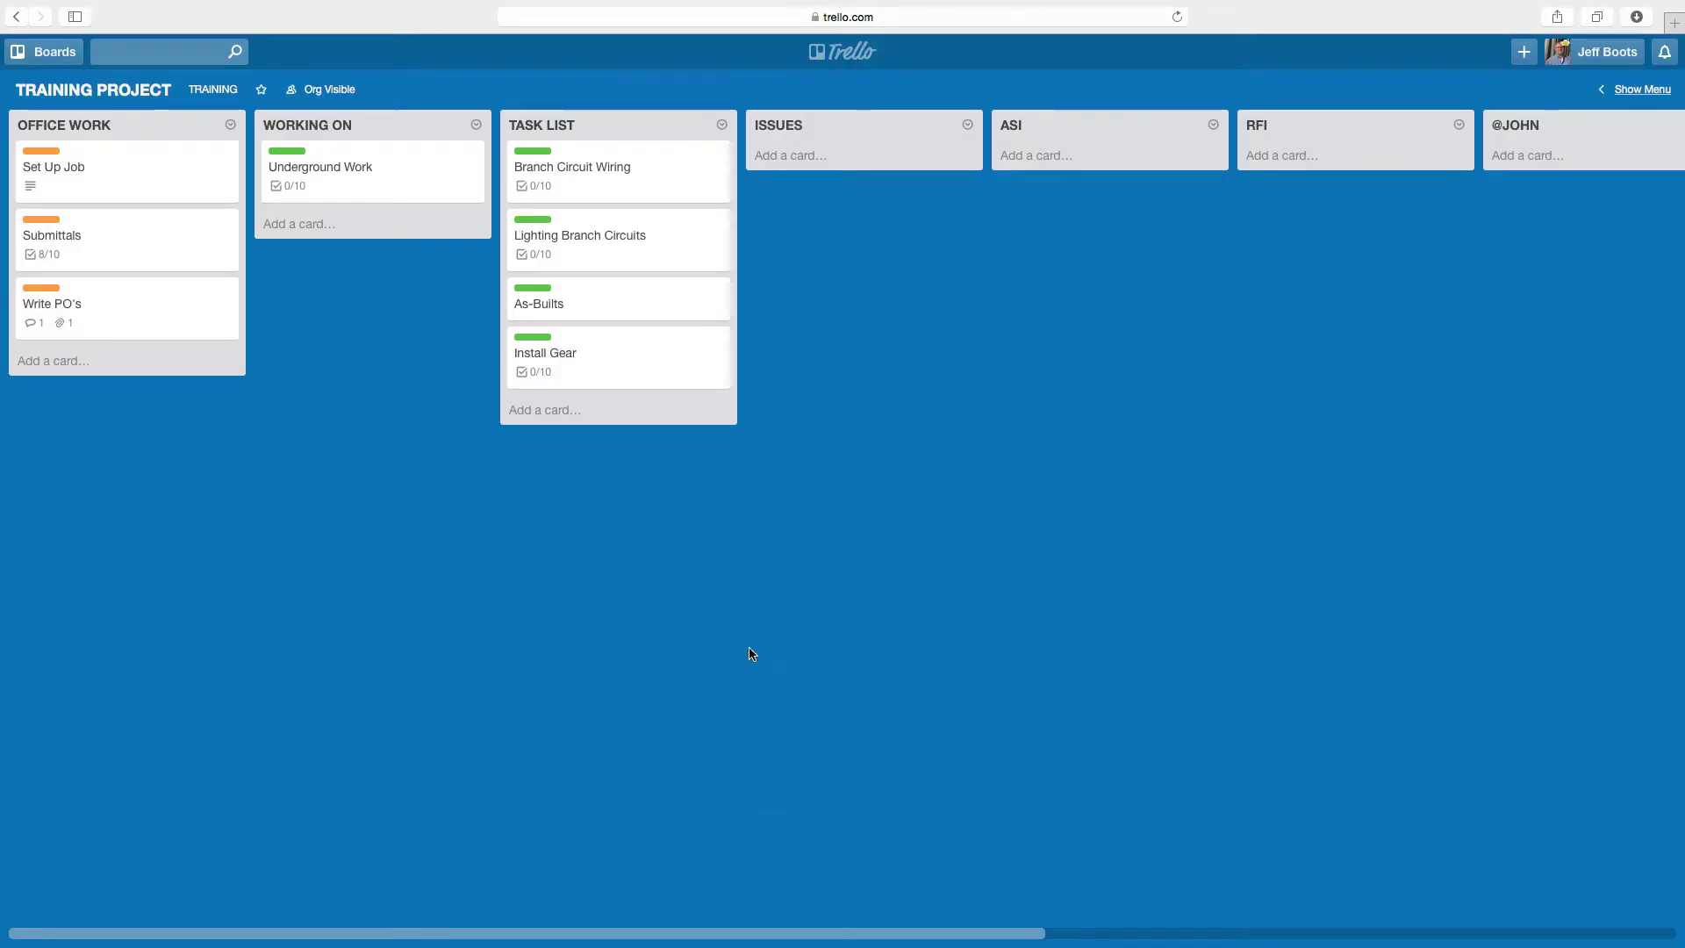
pyautogui.hotkey('ctrl', 'Right')
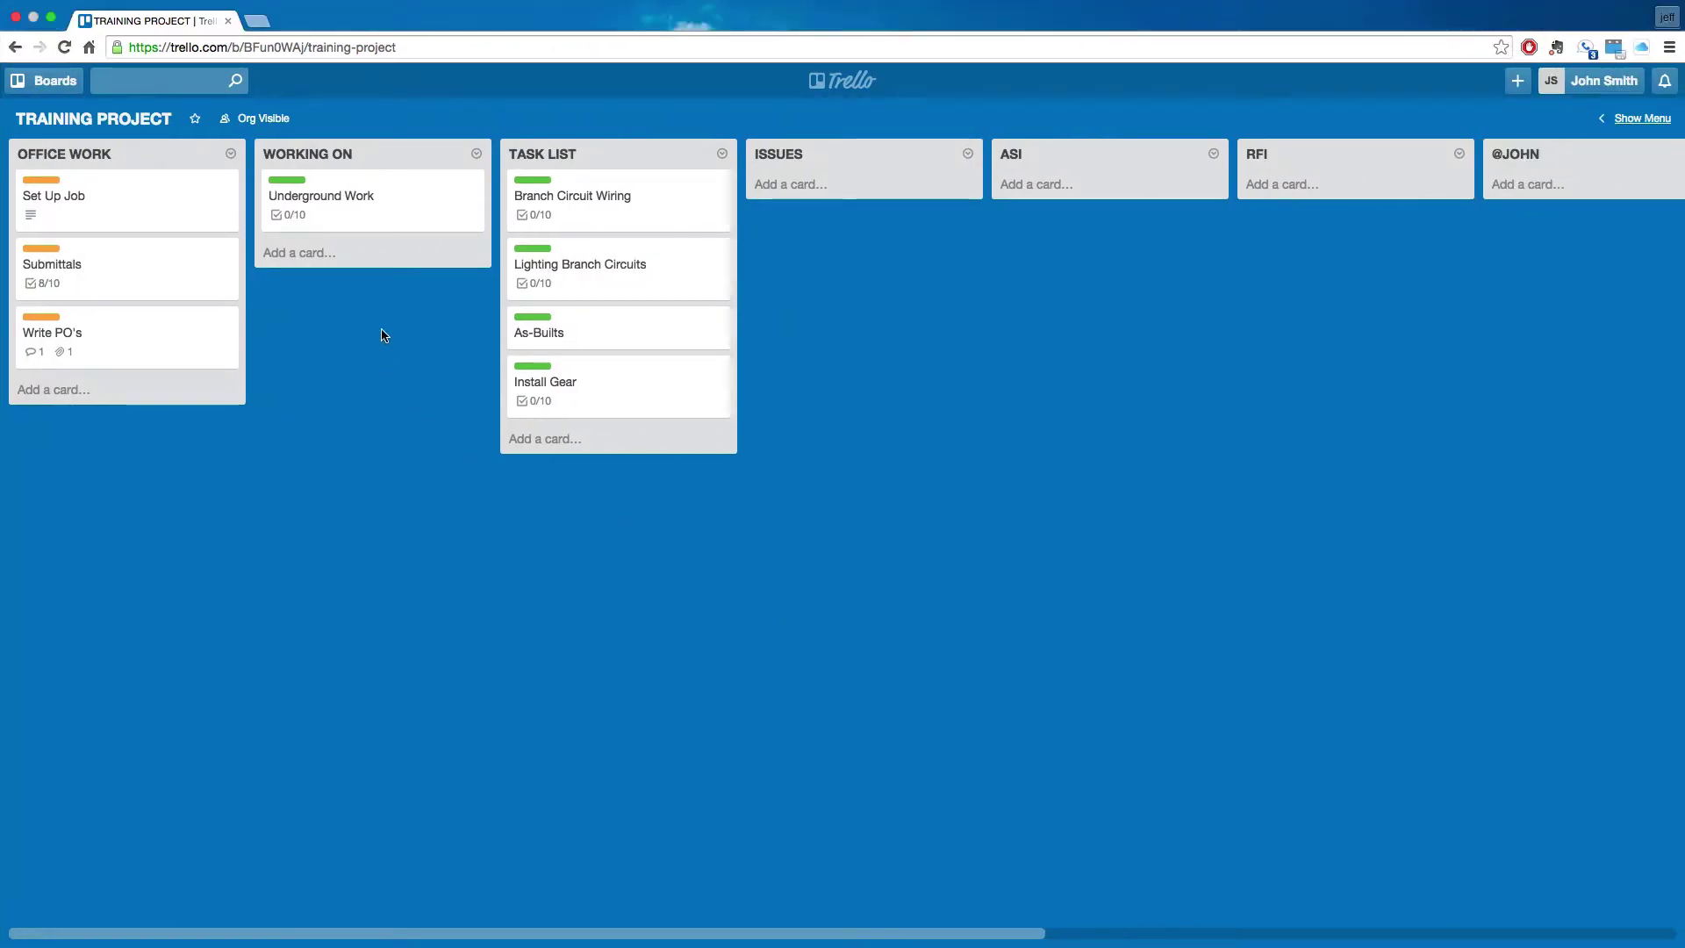
pyautogui.click(391, 205)
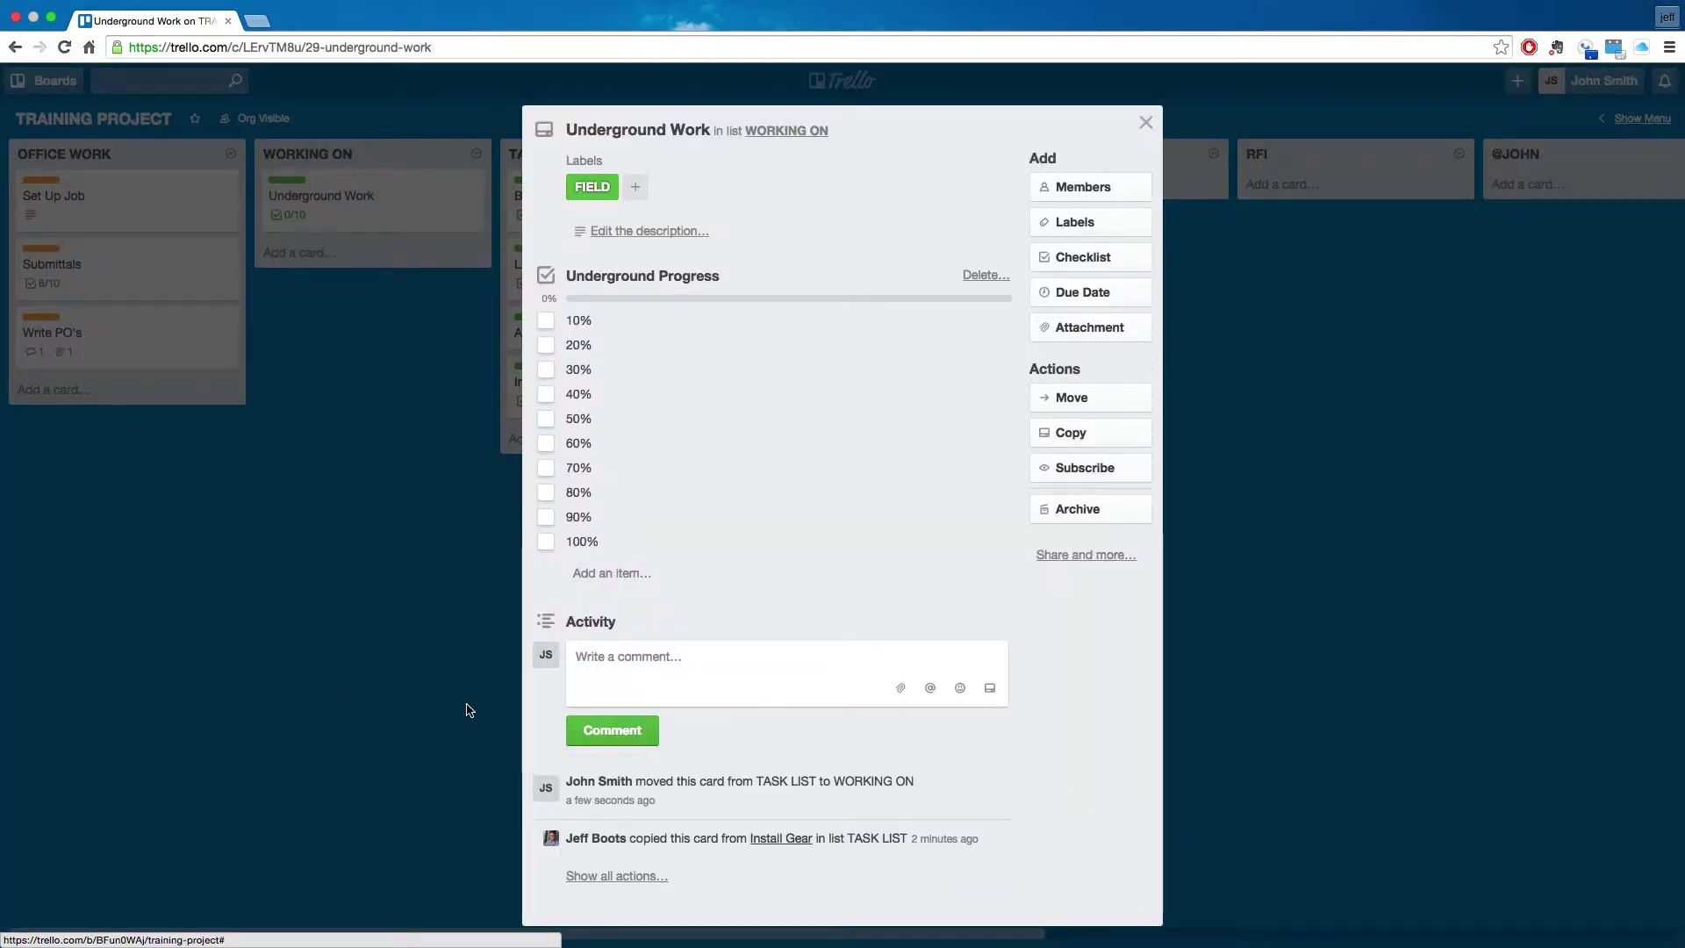
# - Post a comment mentioning the teammate: 'started digging for the transformer pad', then close the card
pyautogui.click(684, 667)
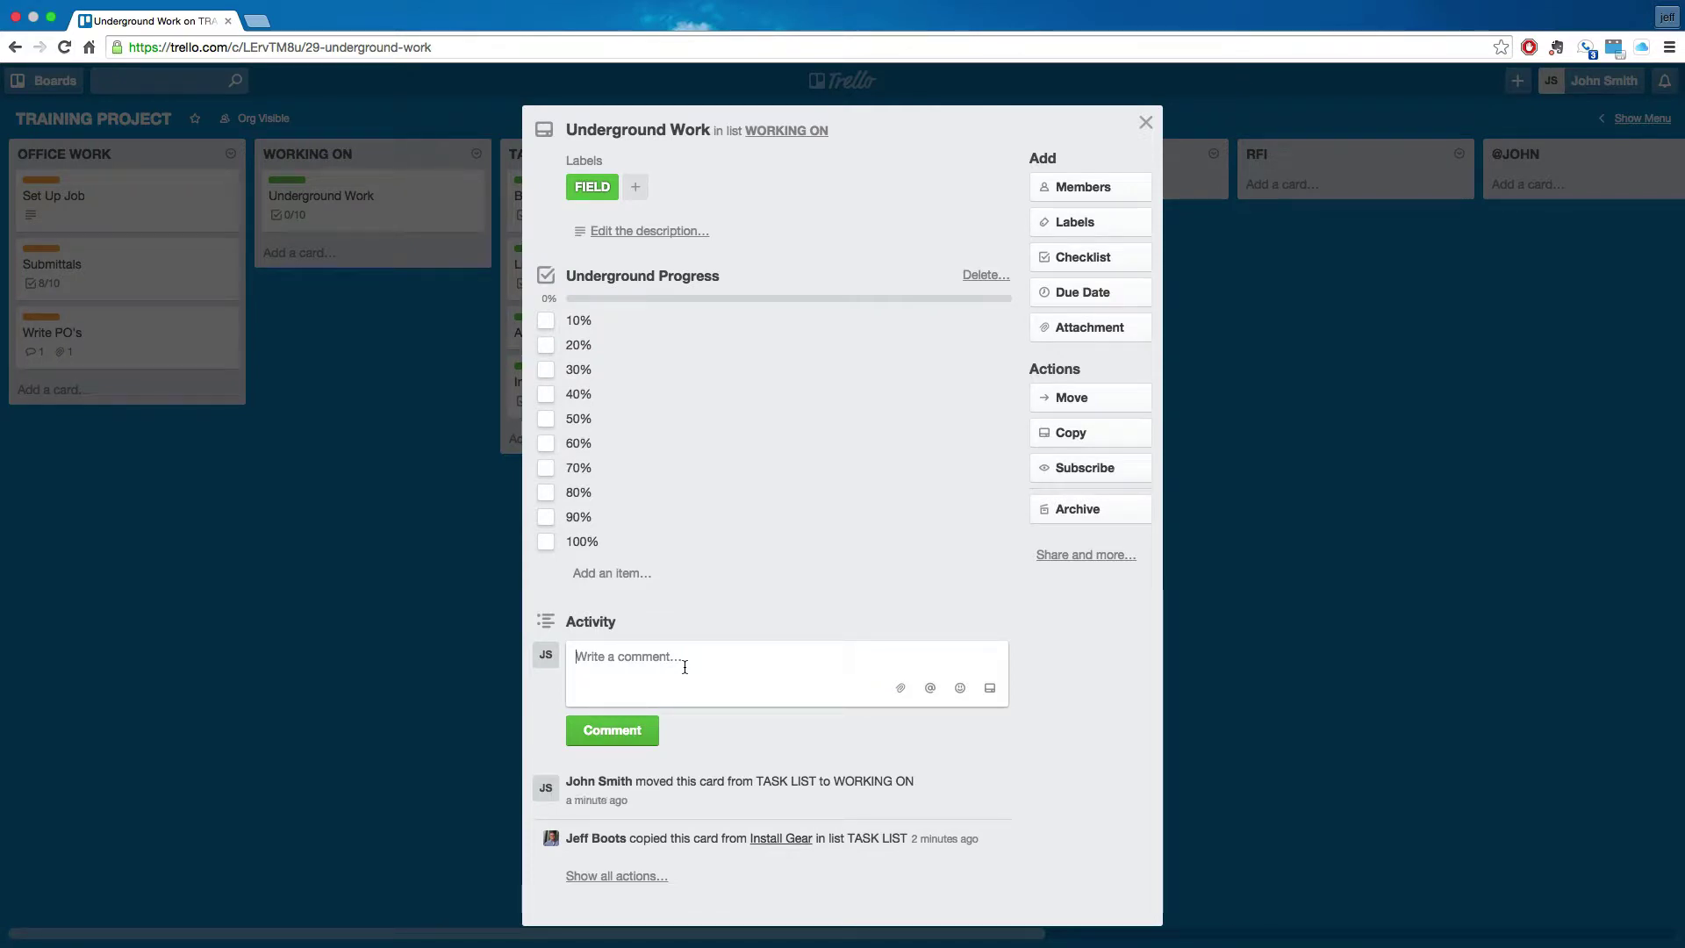
pyautogui.write('@je')
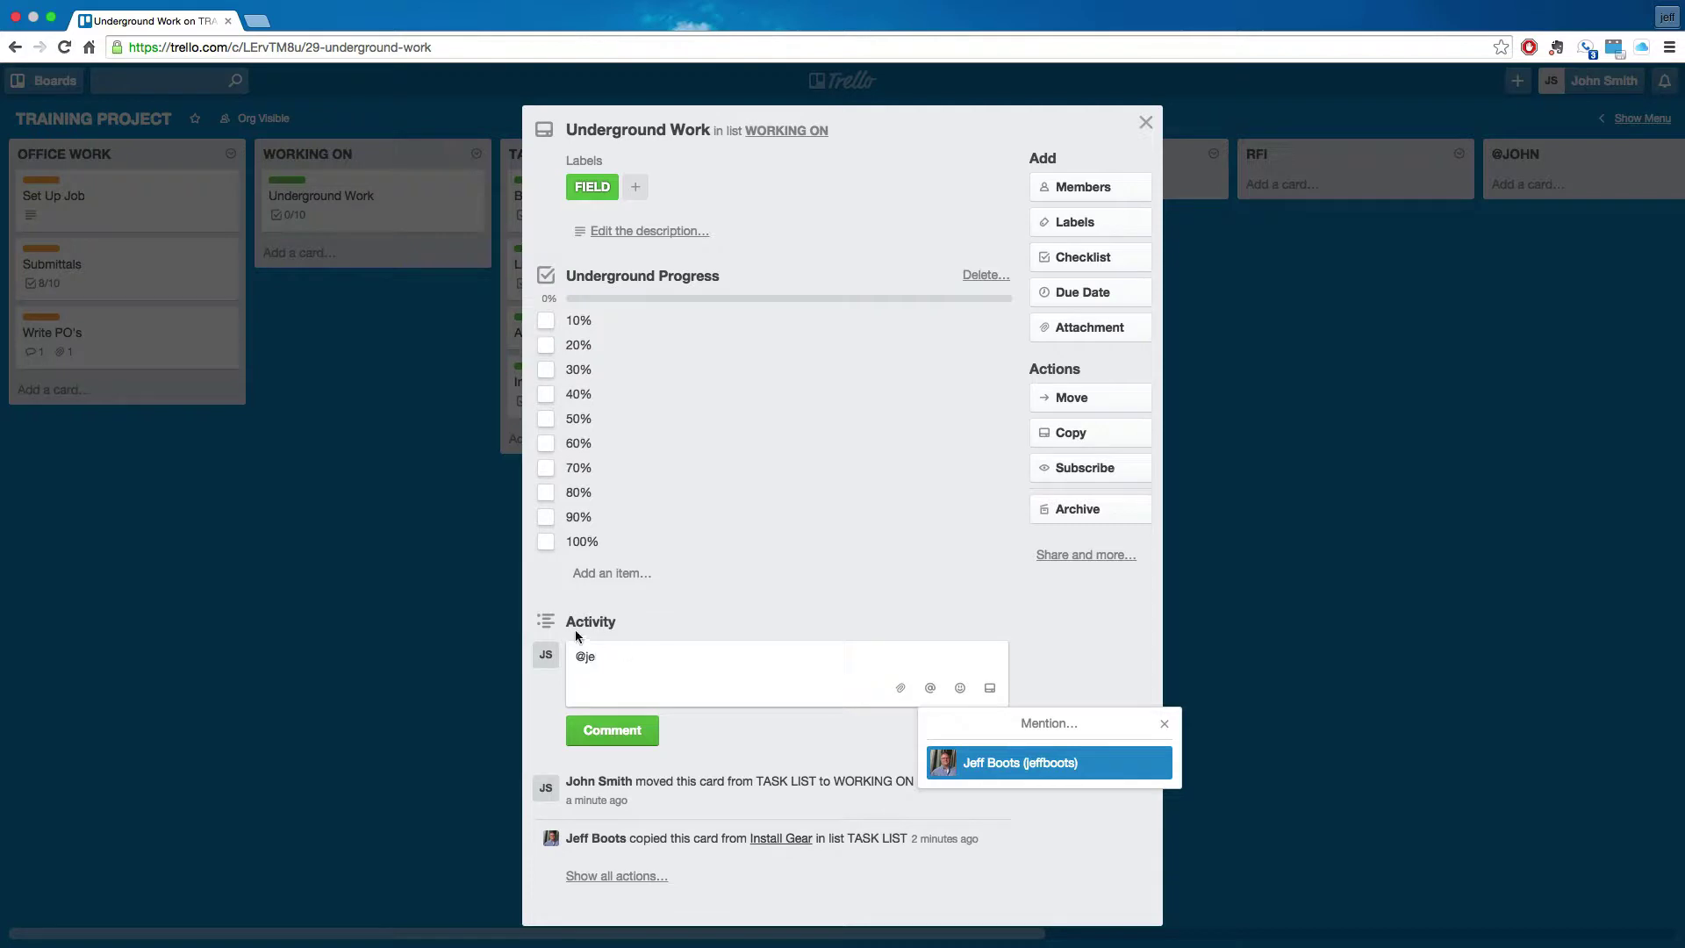
pyautogui.click(1011, 765)
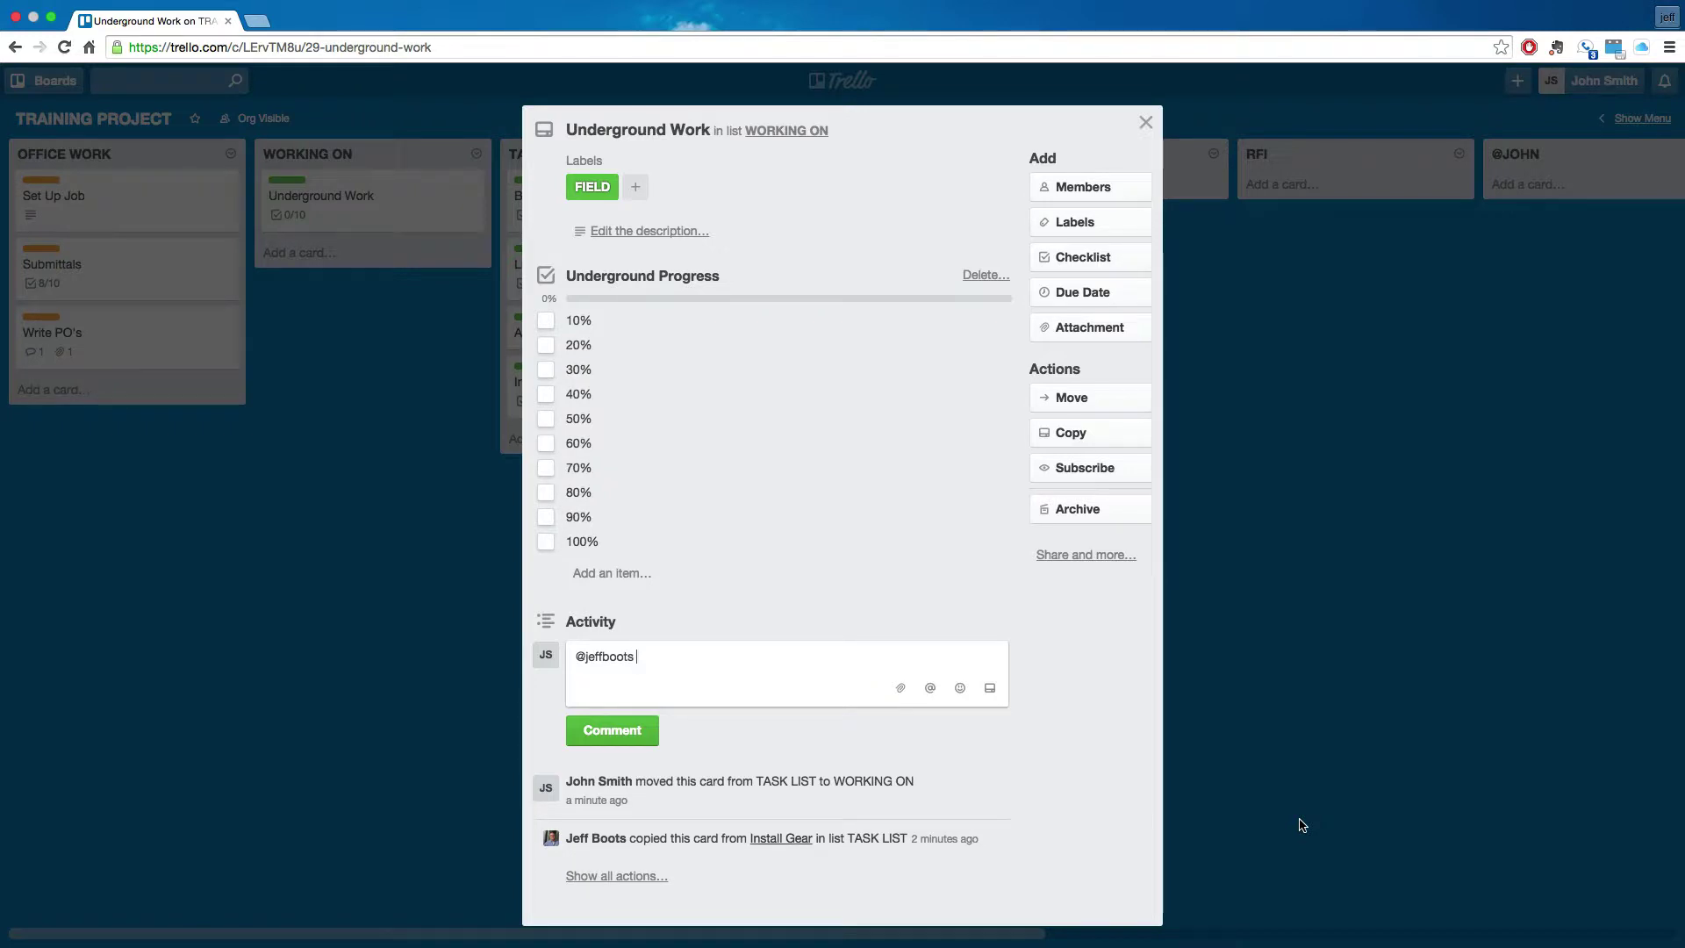
pyautogui.write('star')
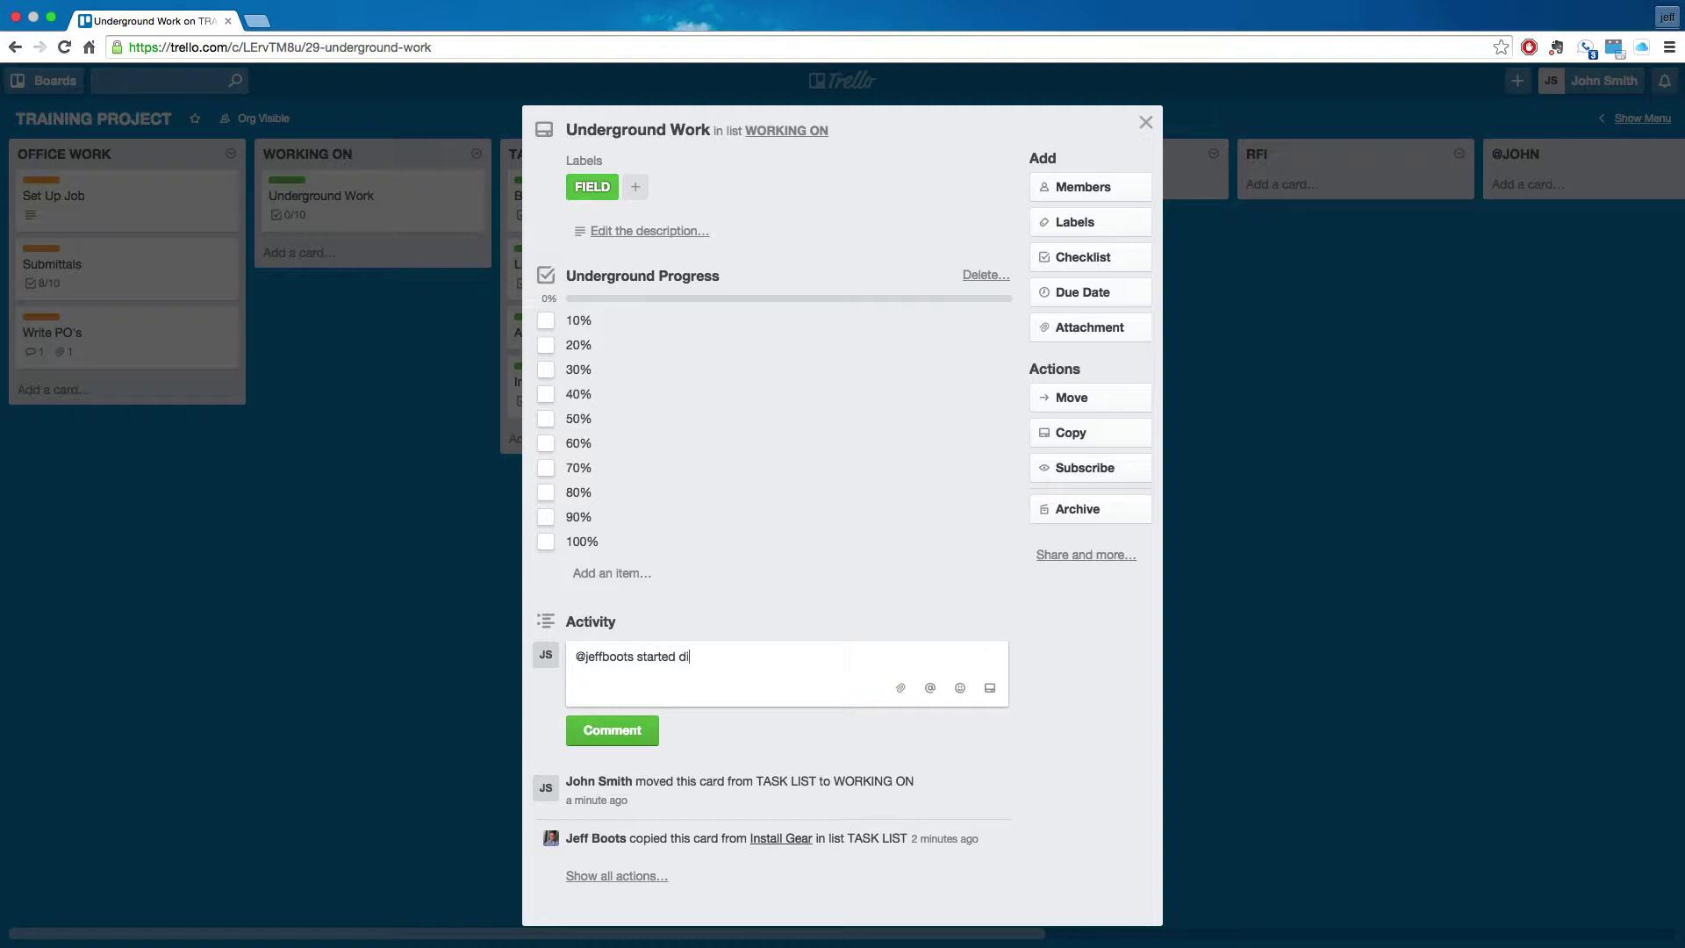
pyautogui.write('ted diggin for the')
pyautogui.press('BackSpace')
pyautogui.press('BackSpace')
pyautogui.press('BackSpace')
pyautogui.write('g for the transformer pad')
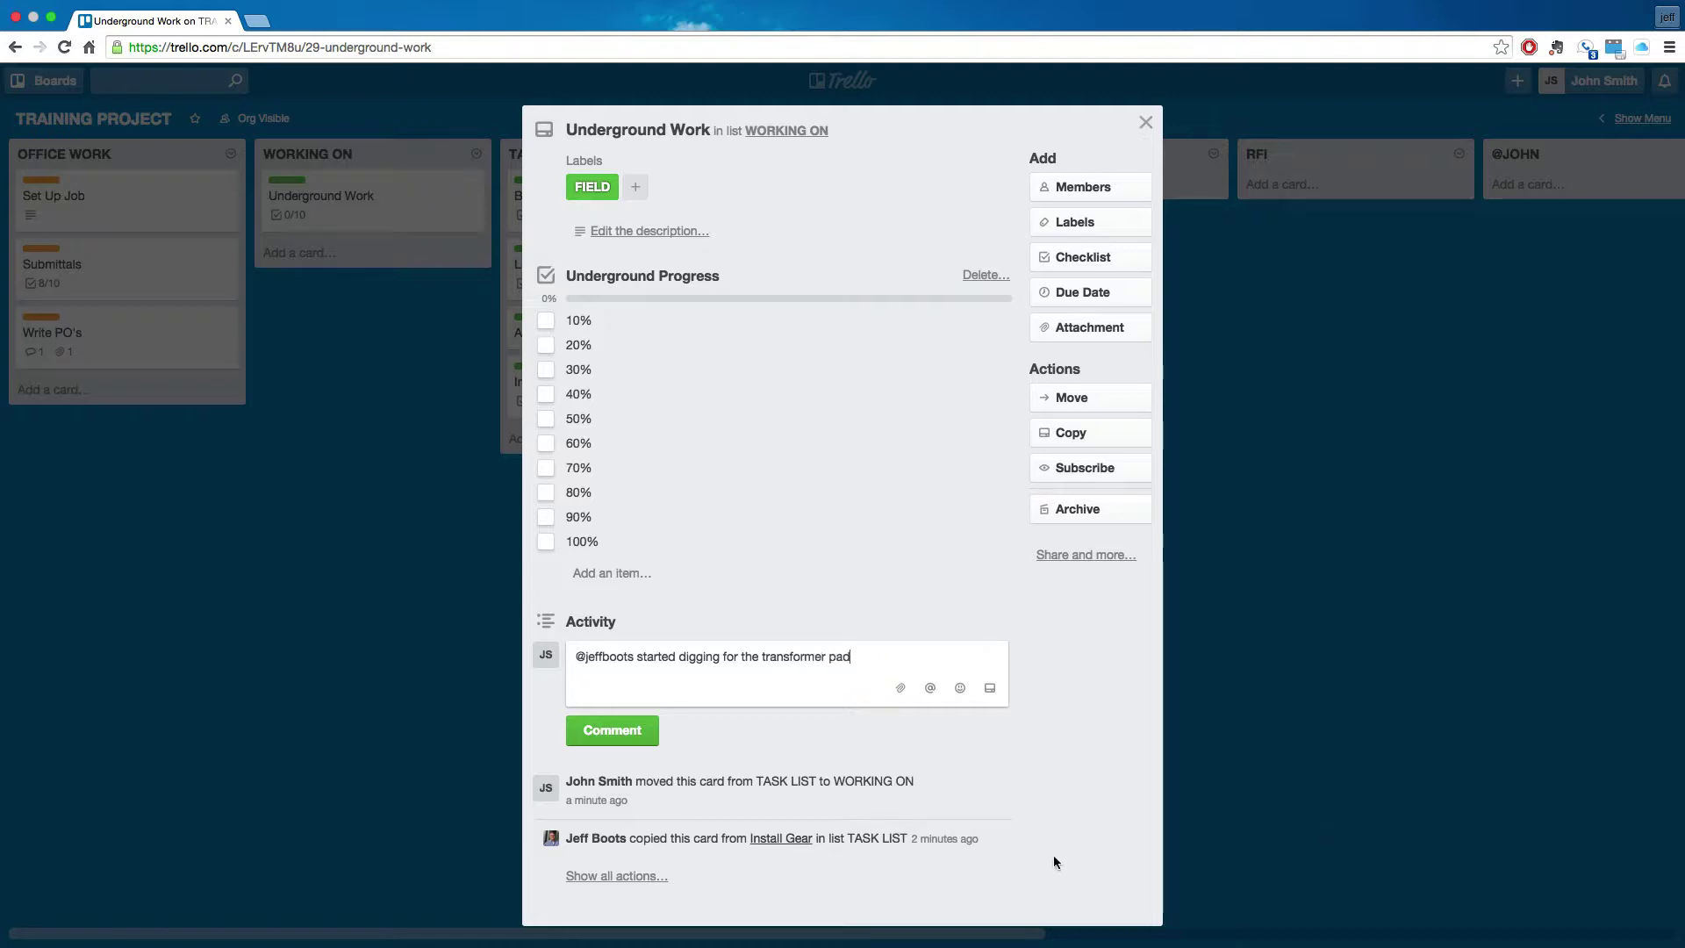
pyautogui.click(638, 730)
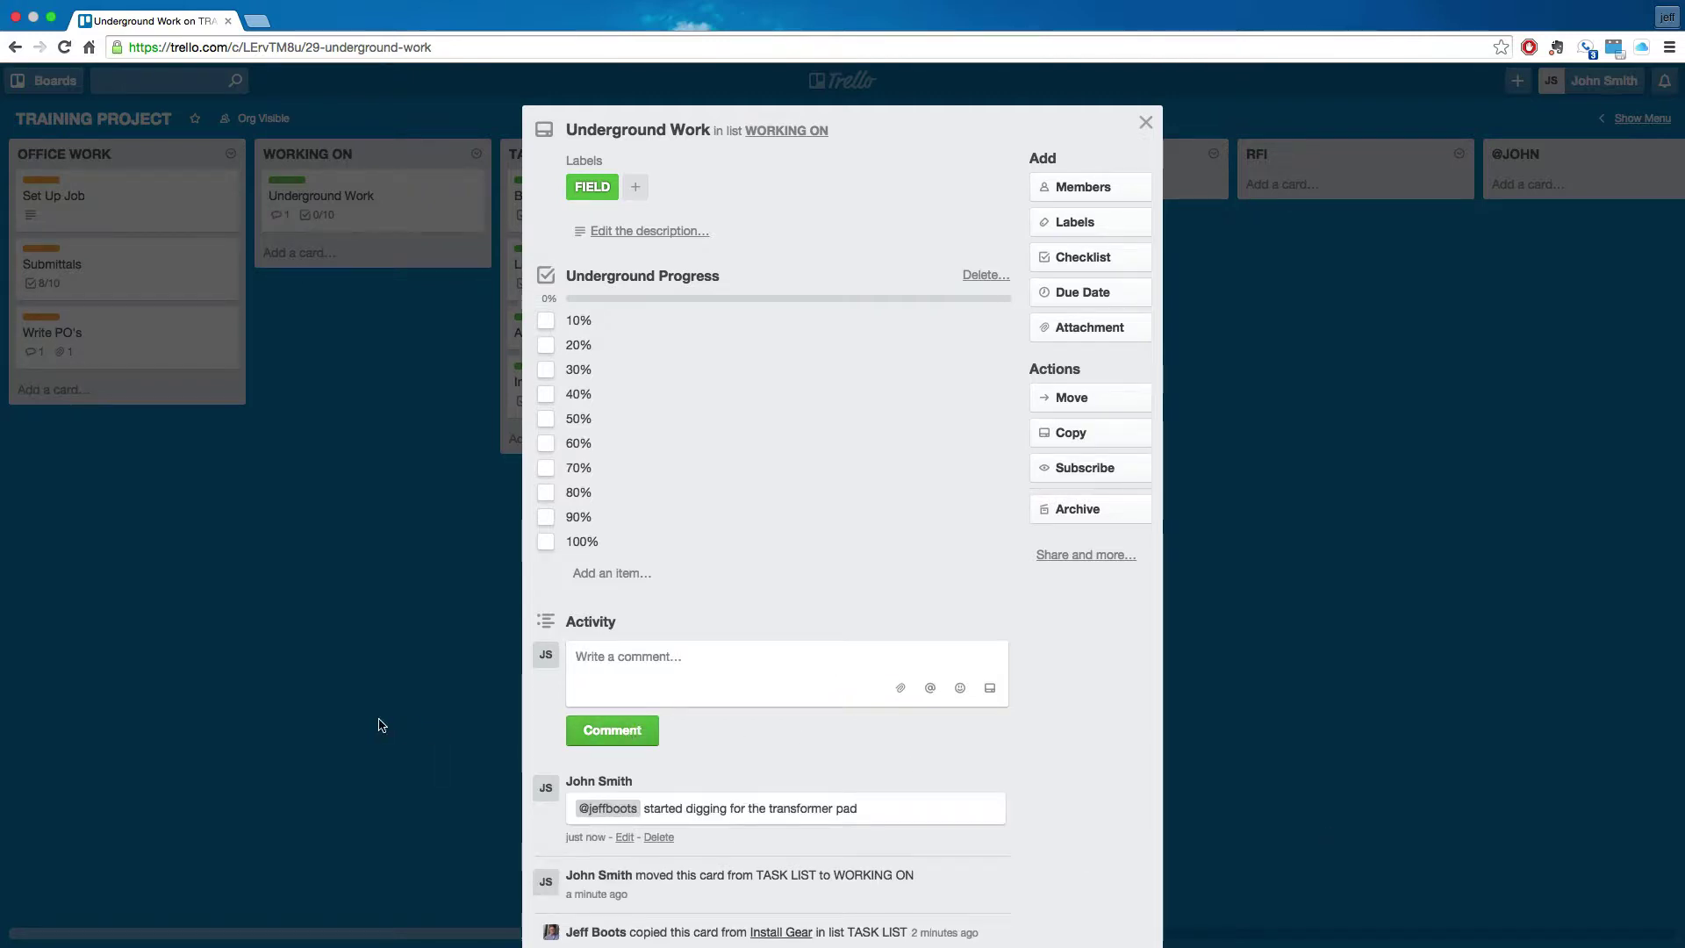
pyautogui.click(381, 725)
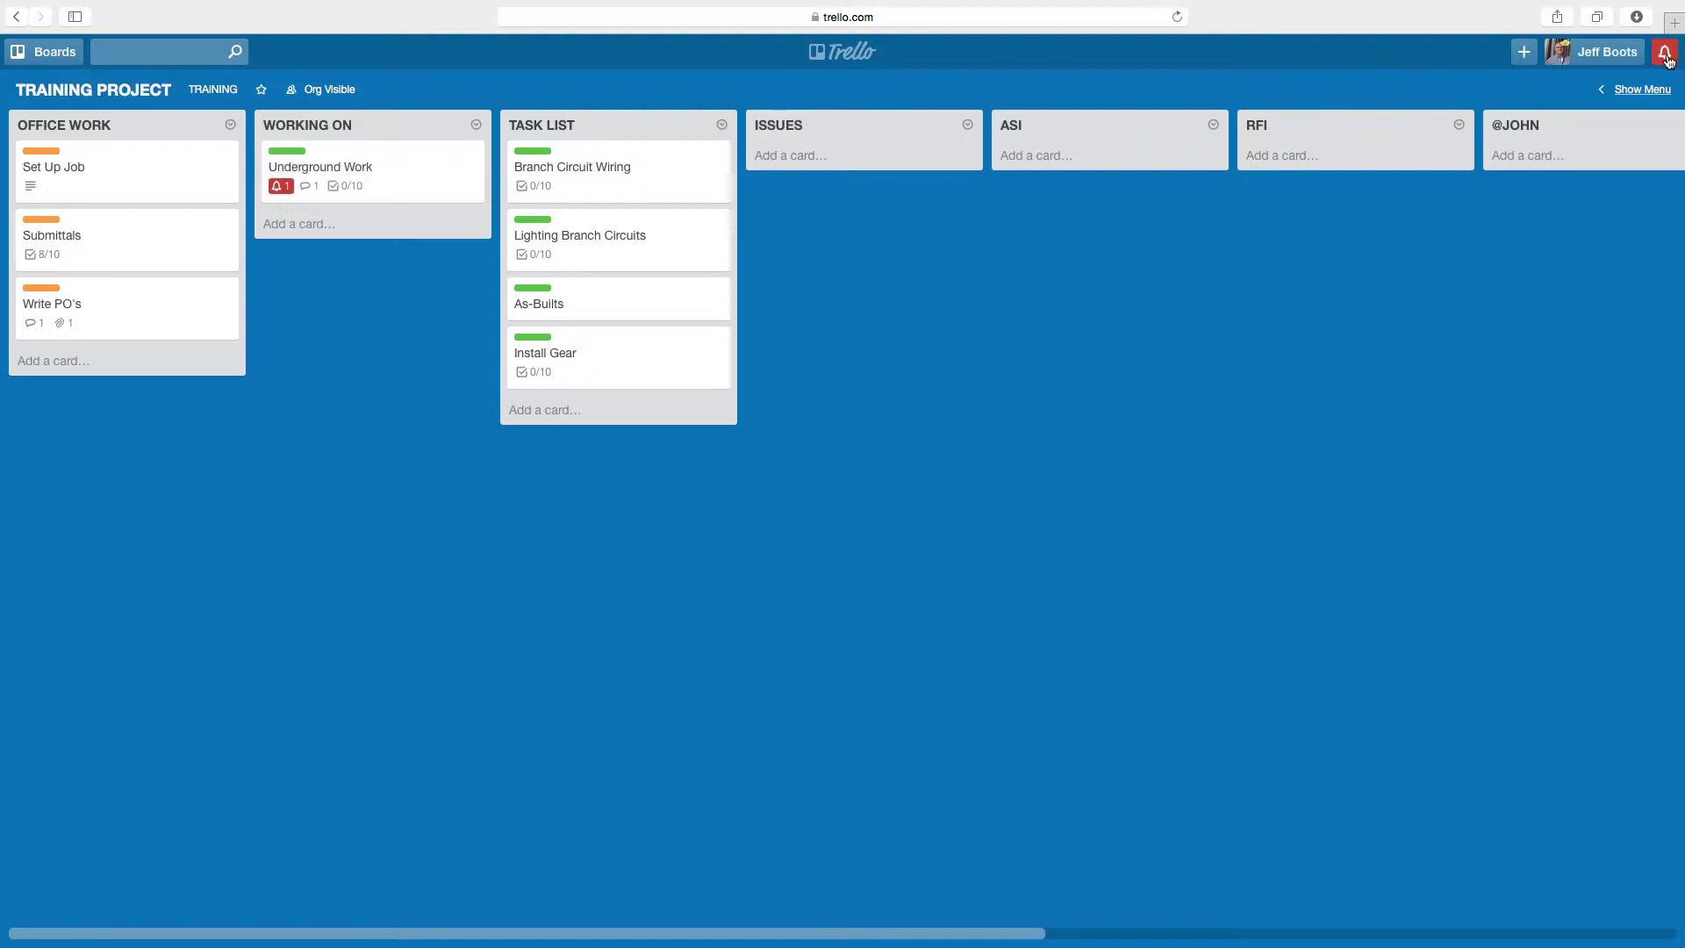
# - Check notifications, then open and close Underground Work, now showing a one-comment badge
pyautogui.click(1666, 54)
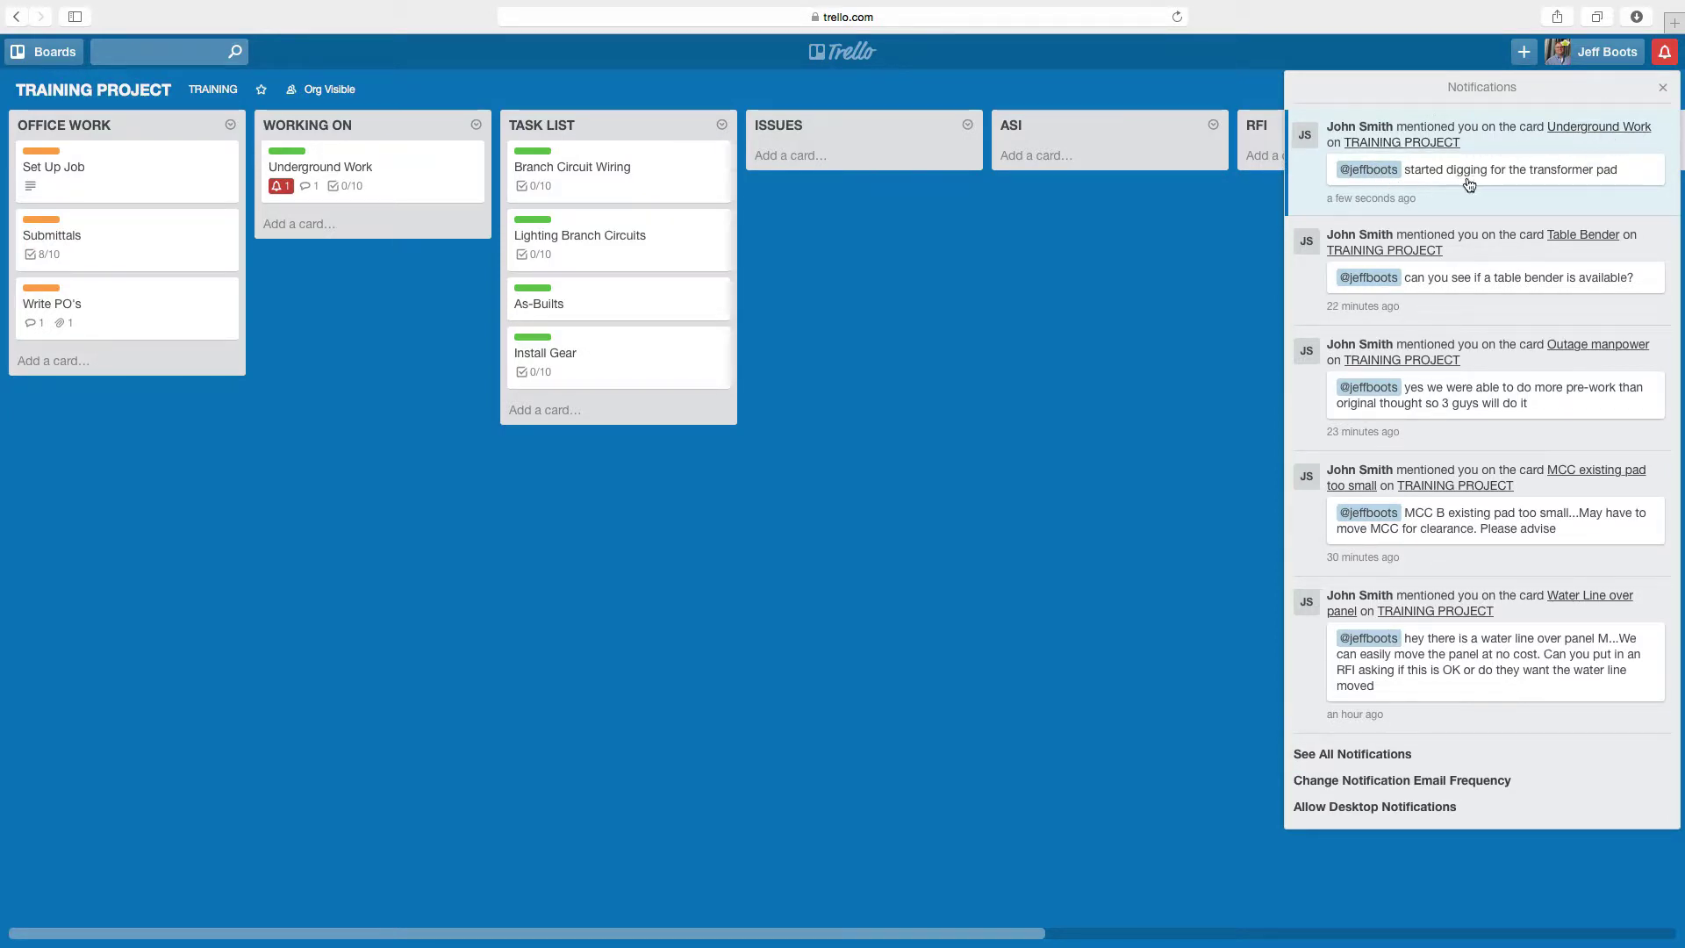
pyautogui.click(997, 324)
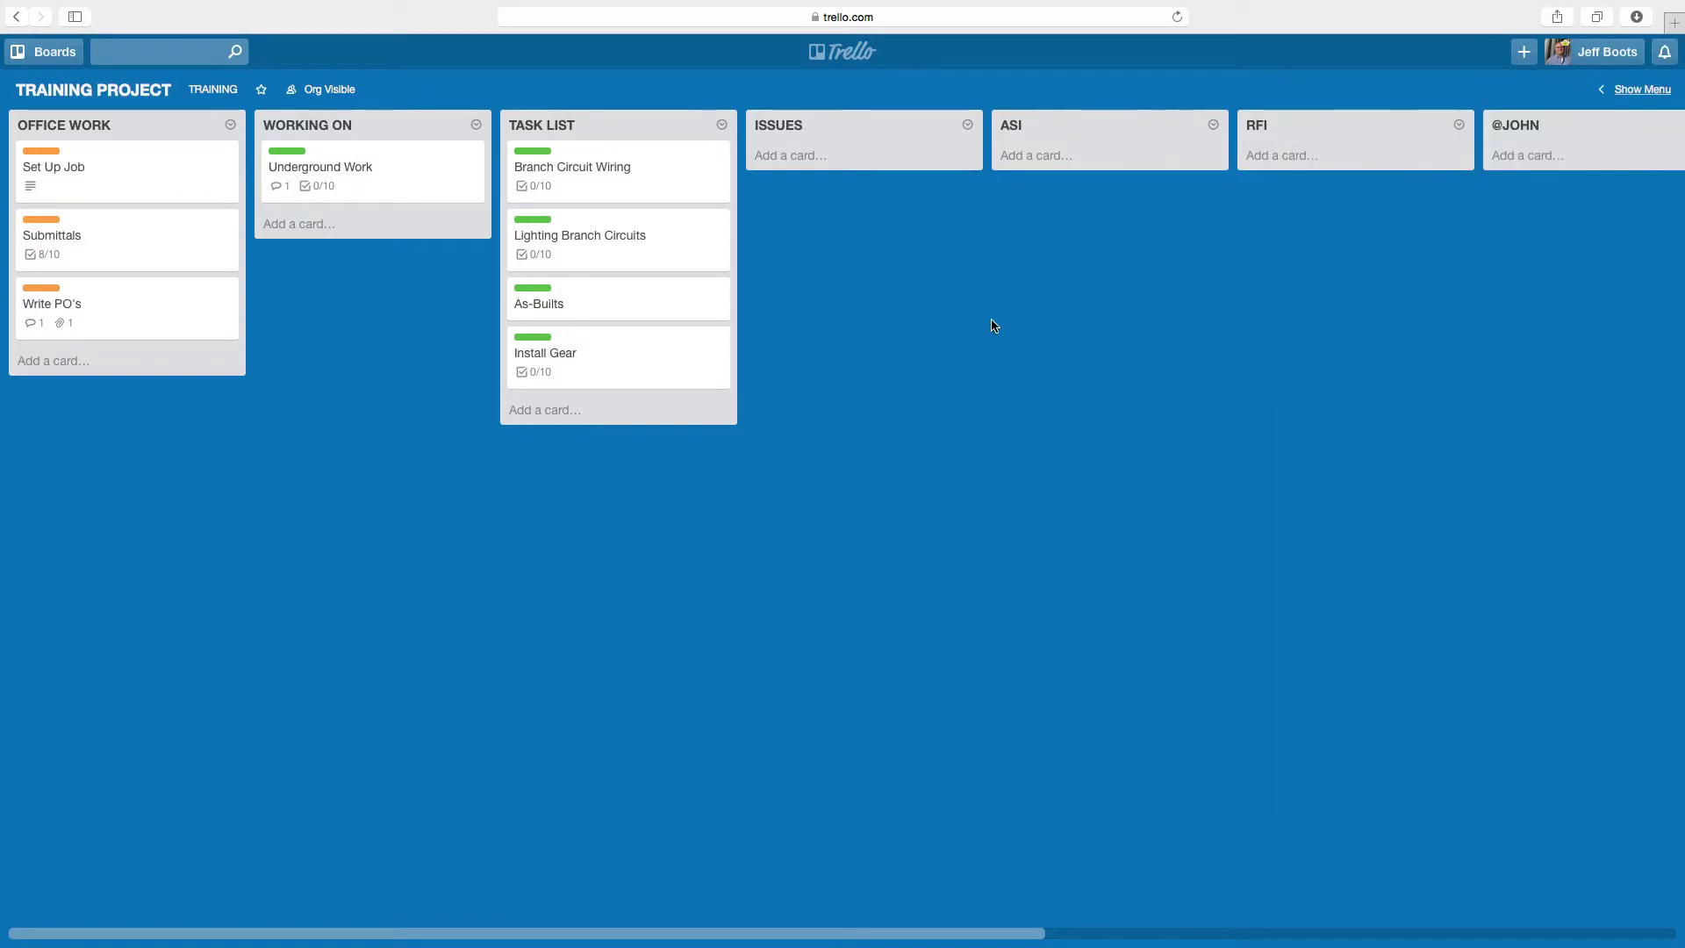
pyautogui.click(421, 199)
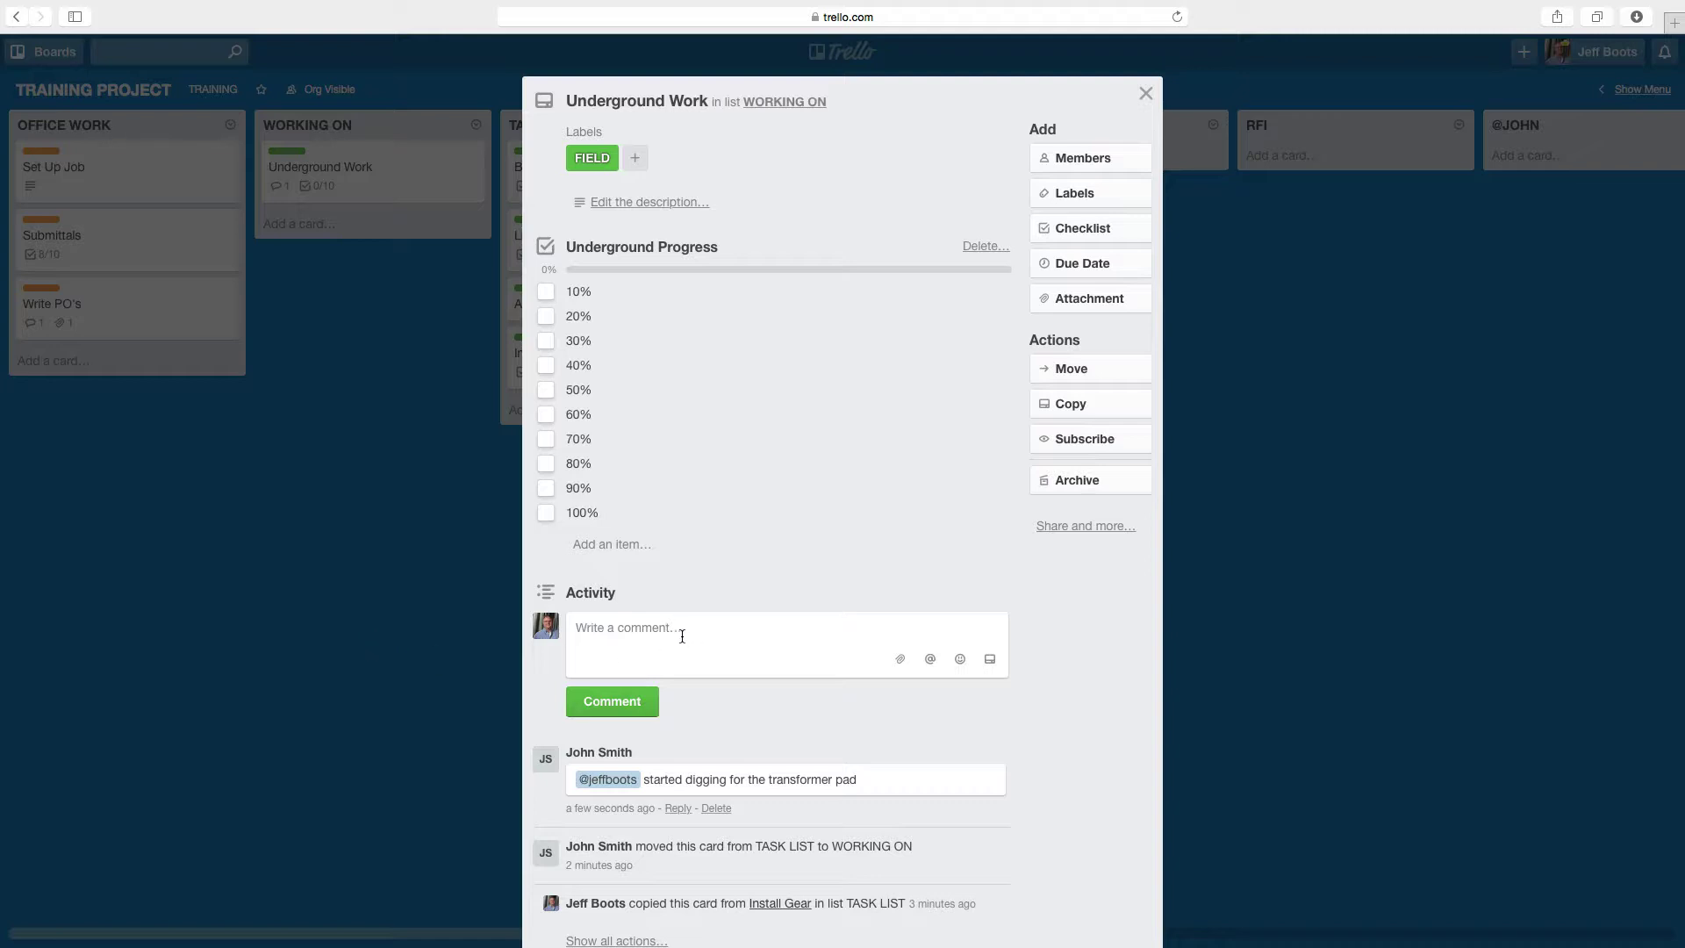
pyautogui.click(309, 614)
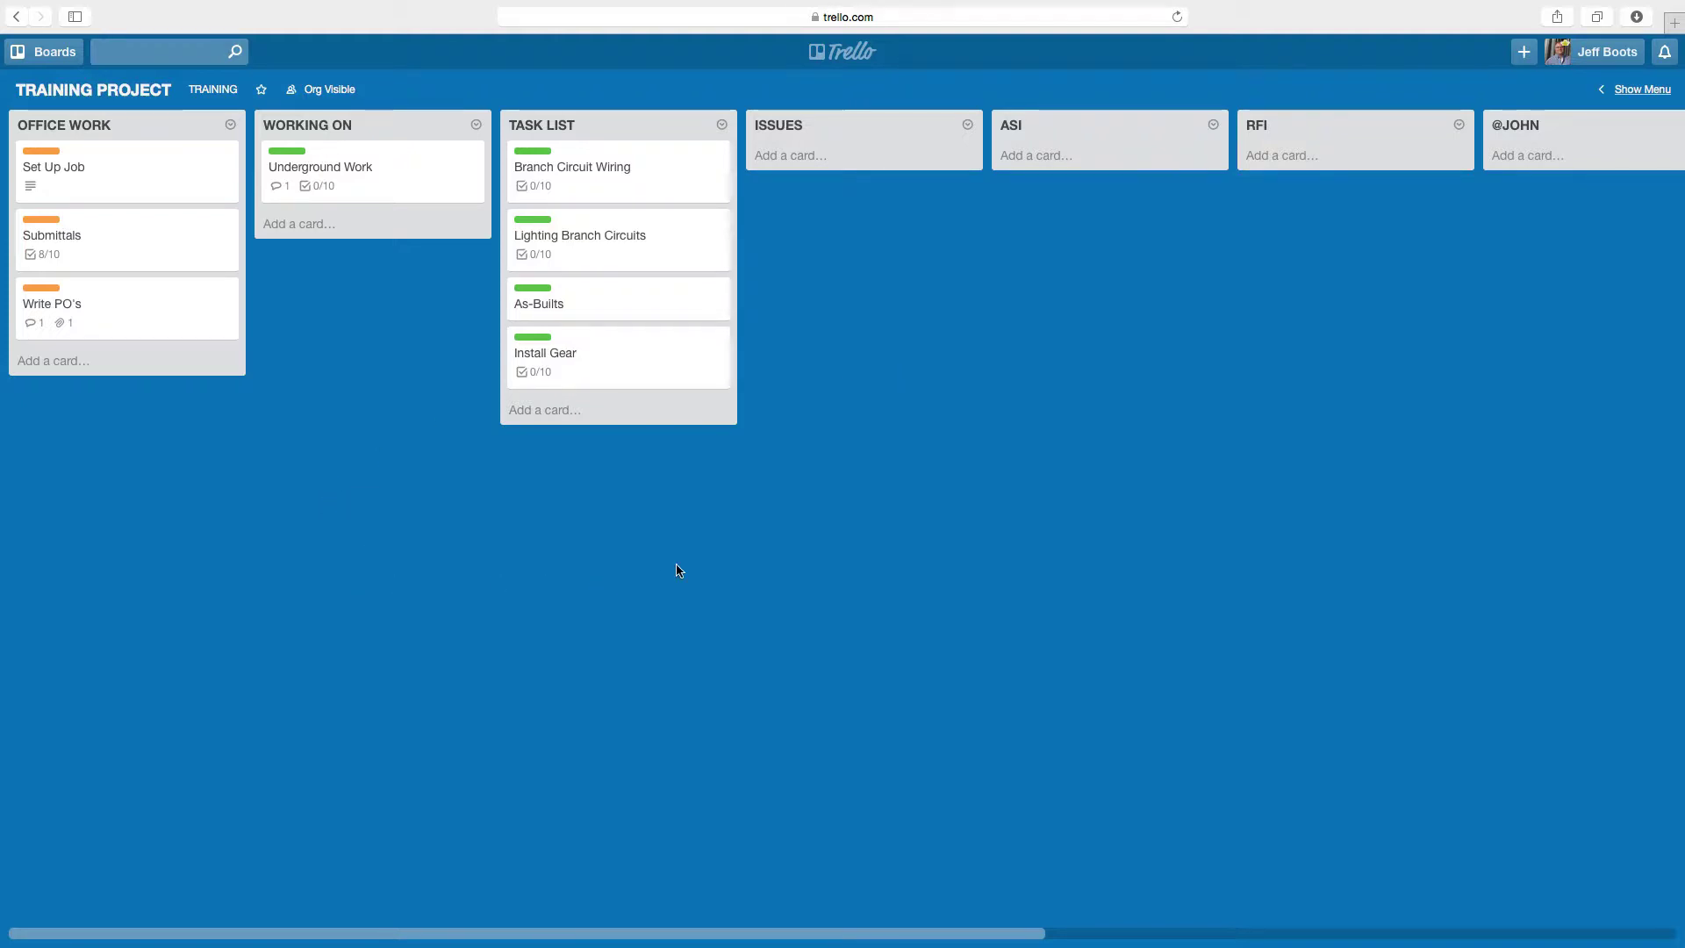
# - Abandon adding a new list and open Underground Work to view its Underground Progress checklist
pyautogui.hscroll(10, 679, 571)
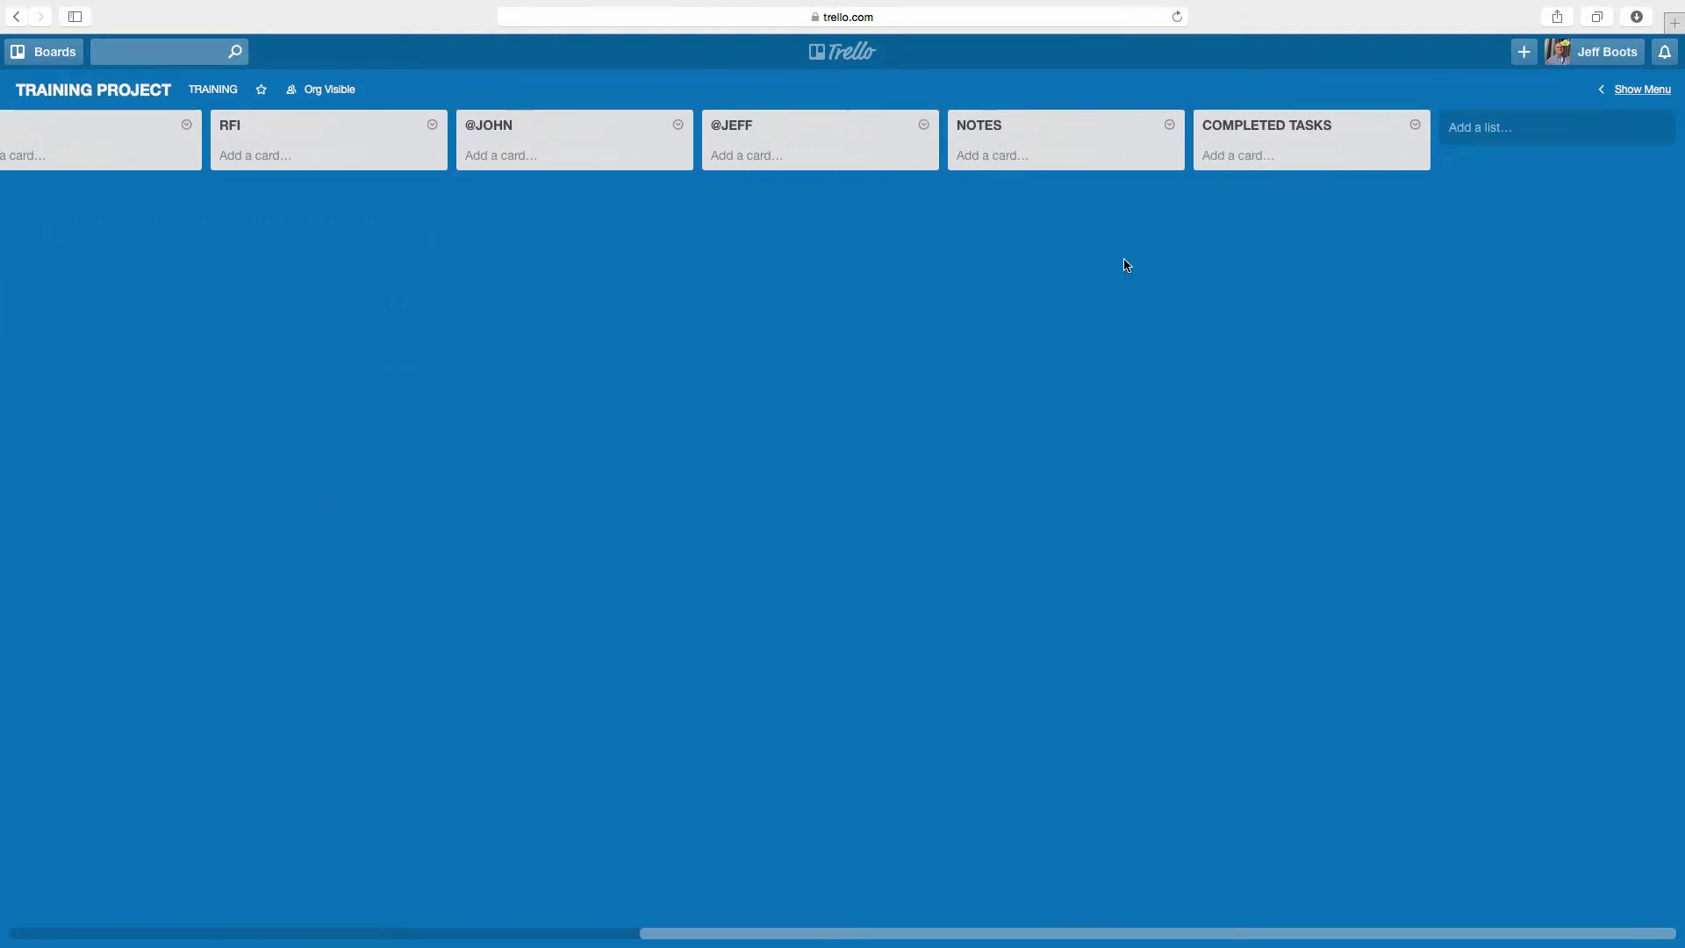
pyautogui.click(1473, 130)
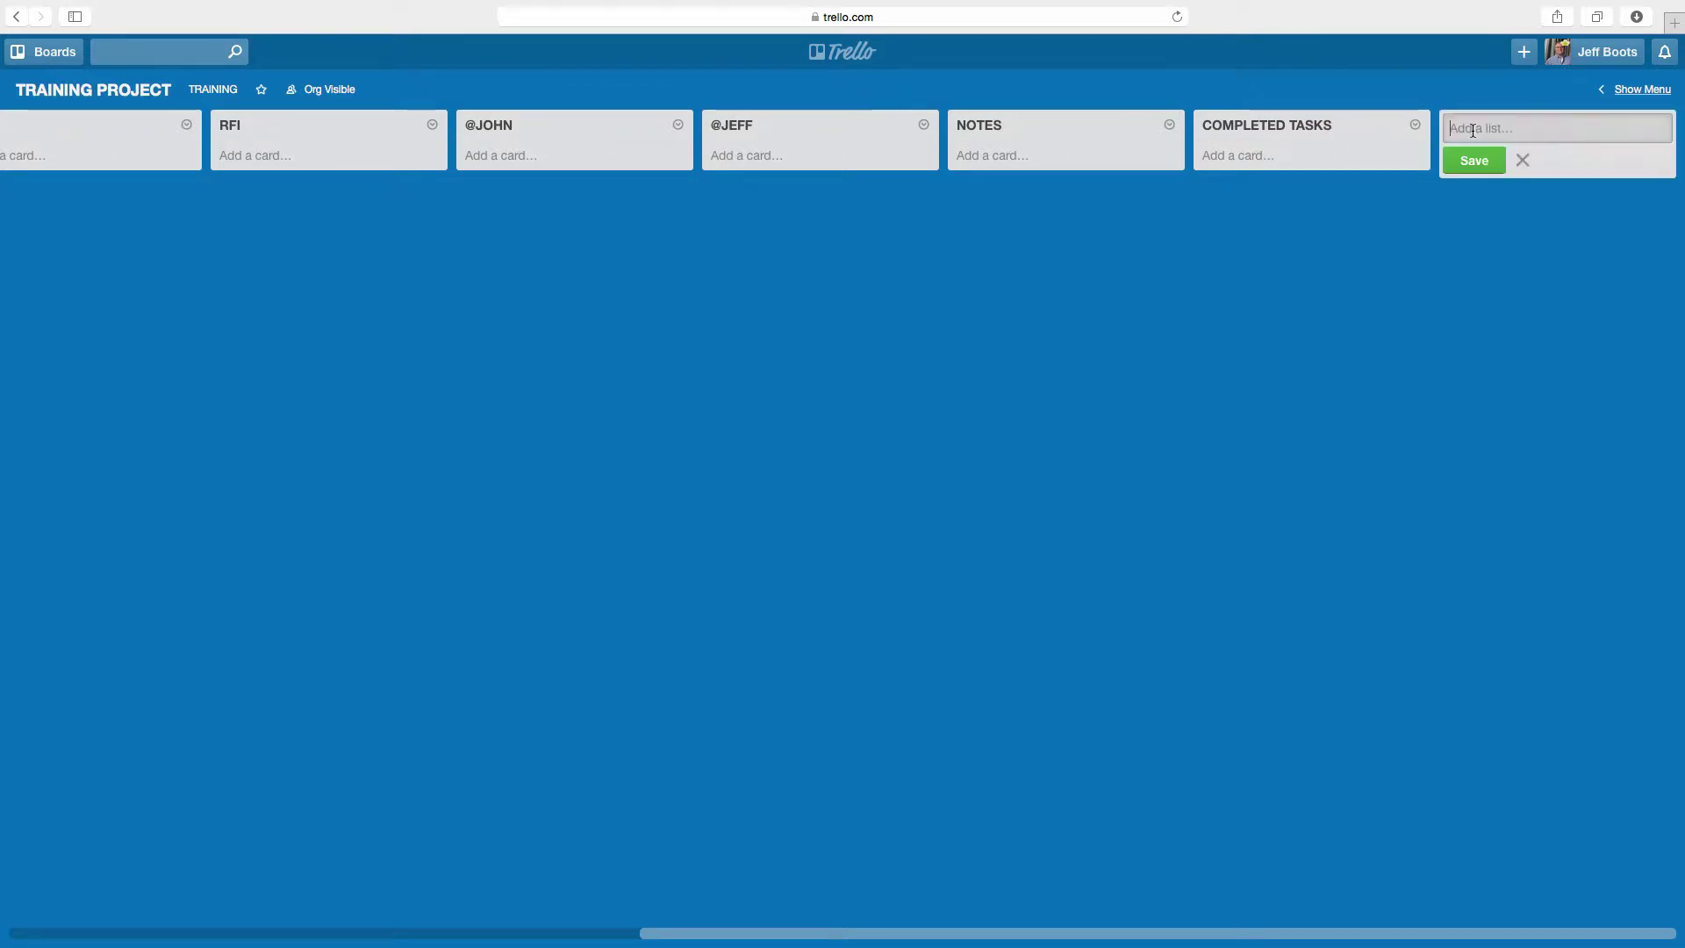
pyautogui.click(1426, 305)
pyautogui.hscroll(-7, 575, 536)
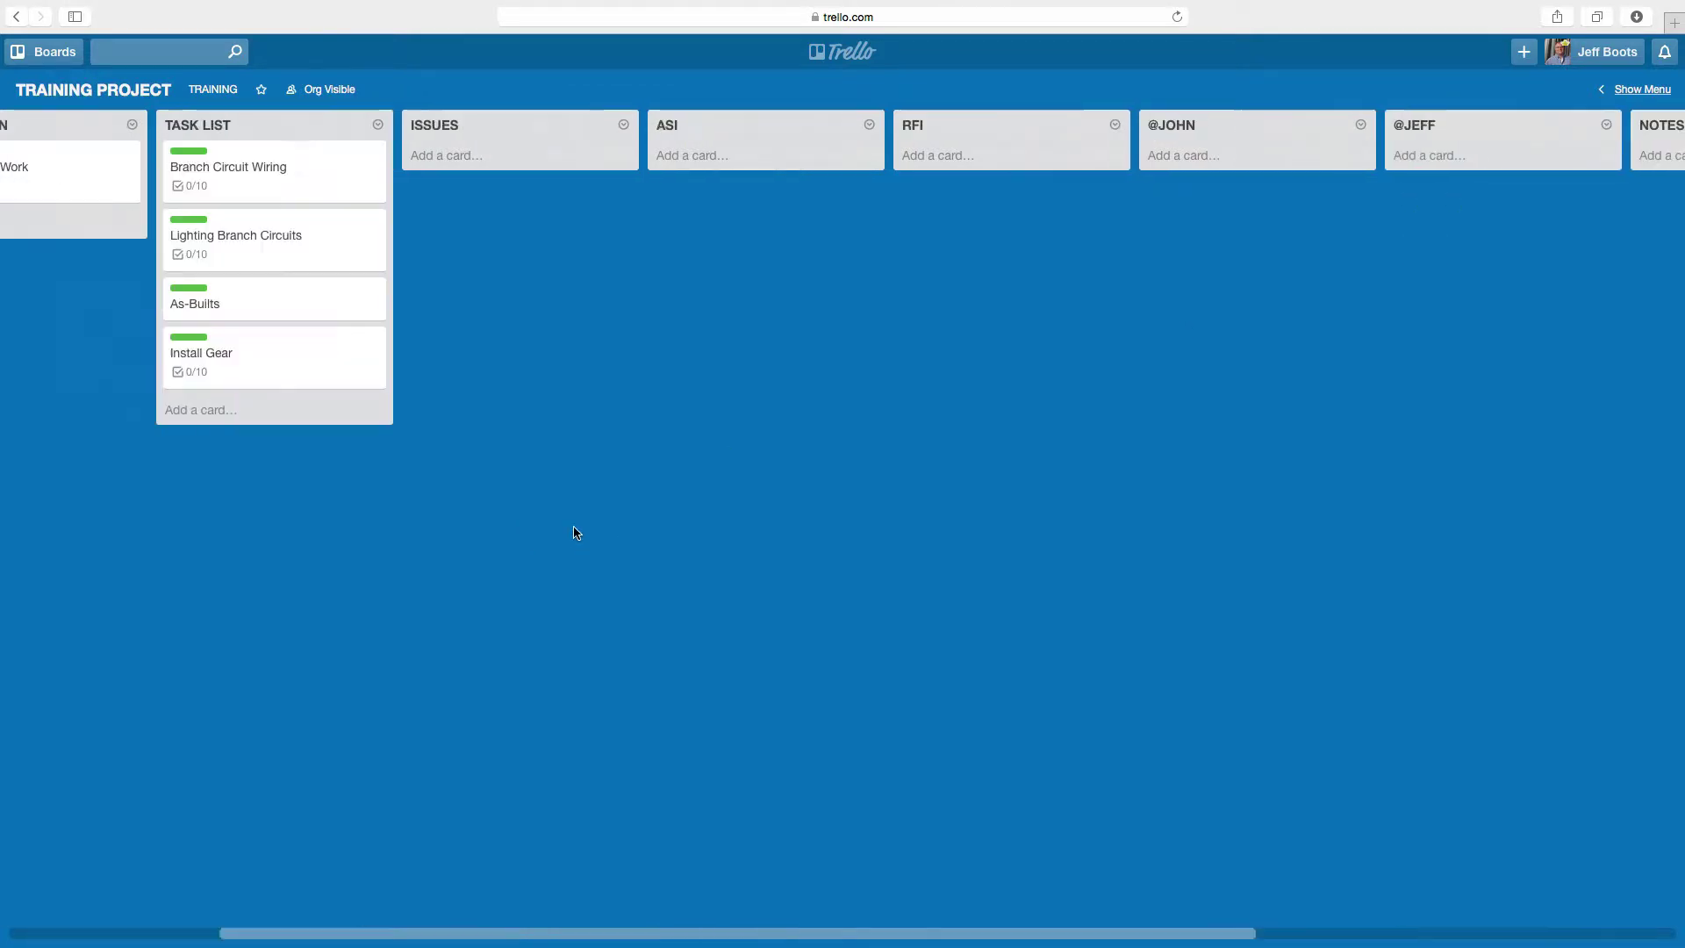
pyautogui.hscroll(-3, 576, 532)
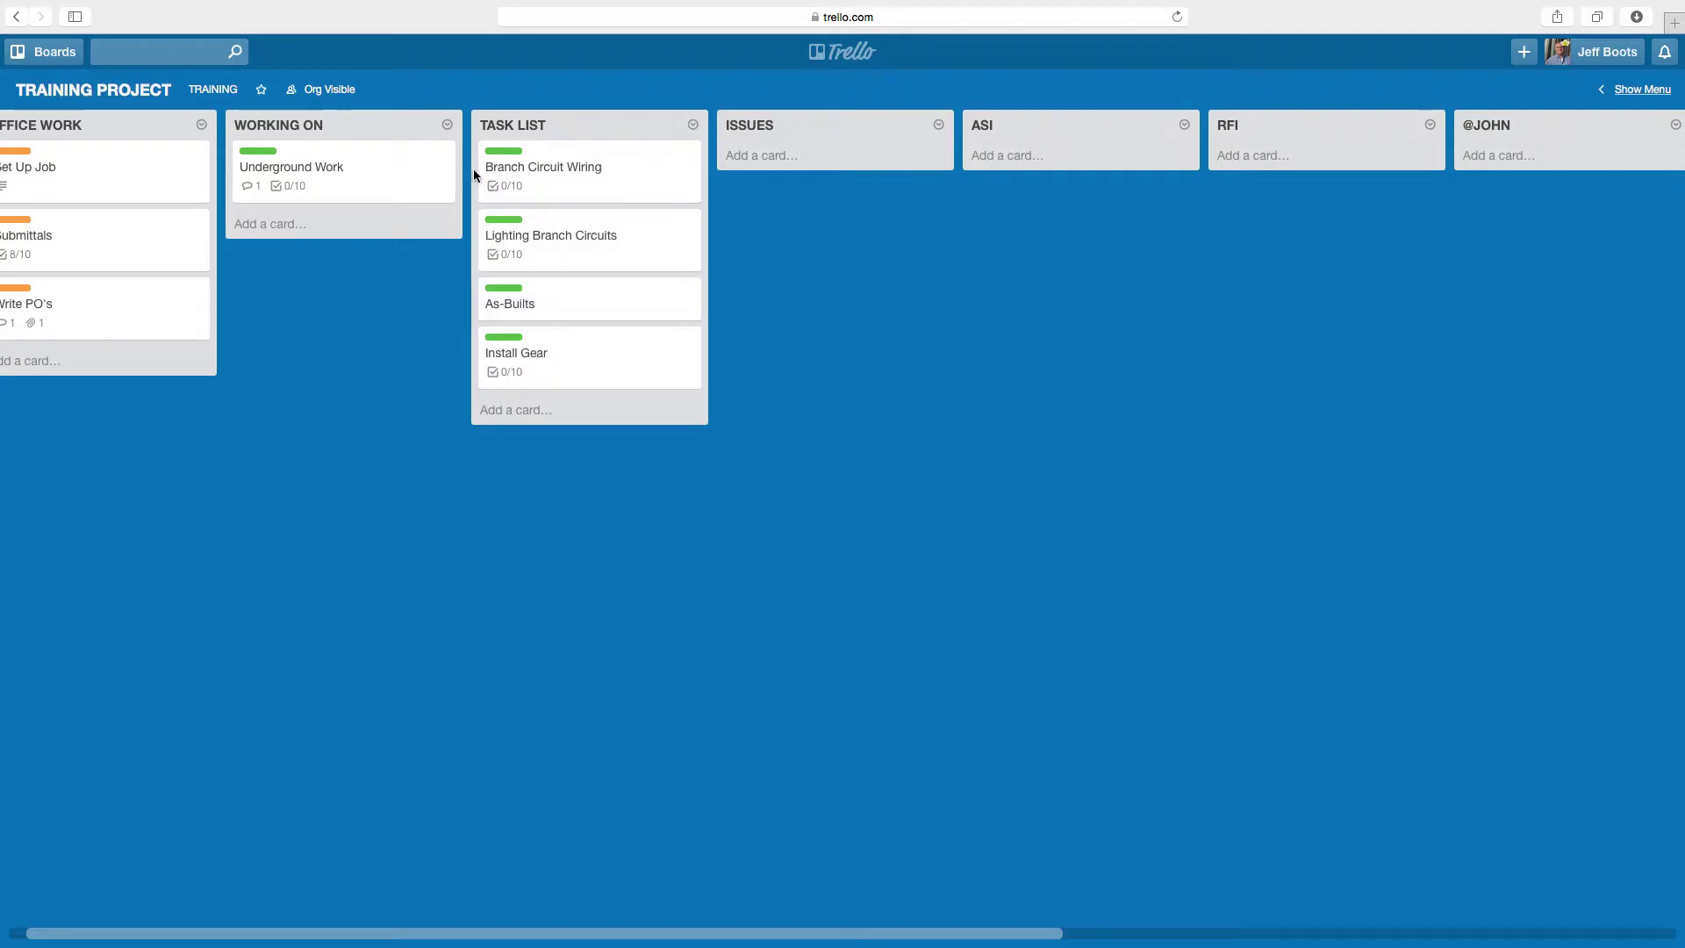
pyautogui.doubleClick(443, 616)
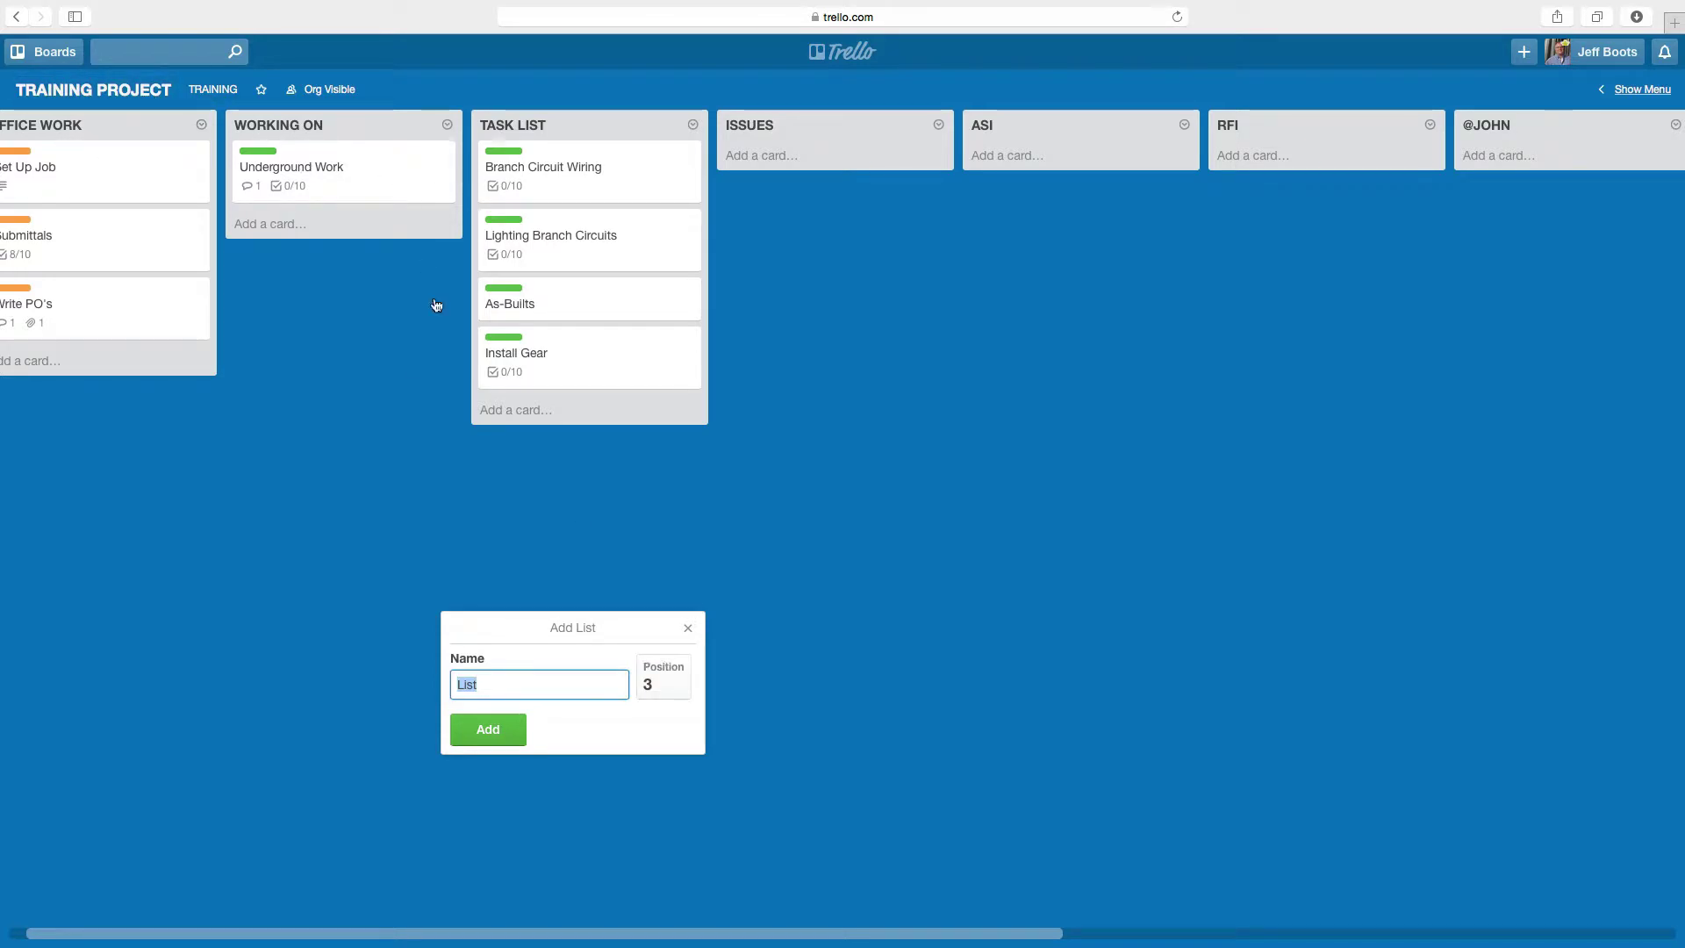
pyautogui.click(387, 699)
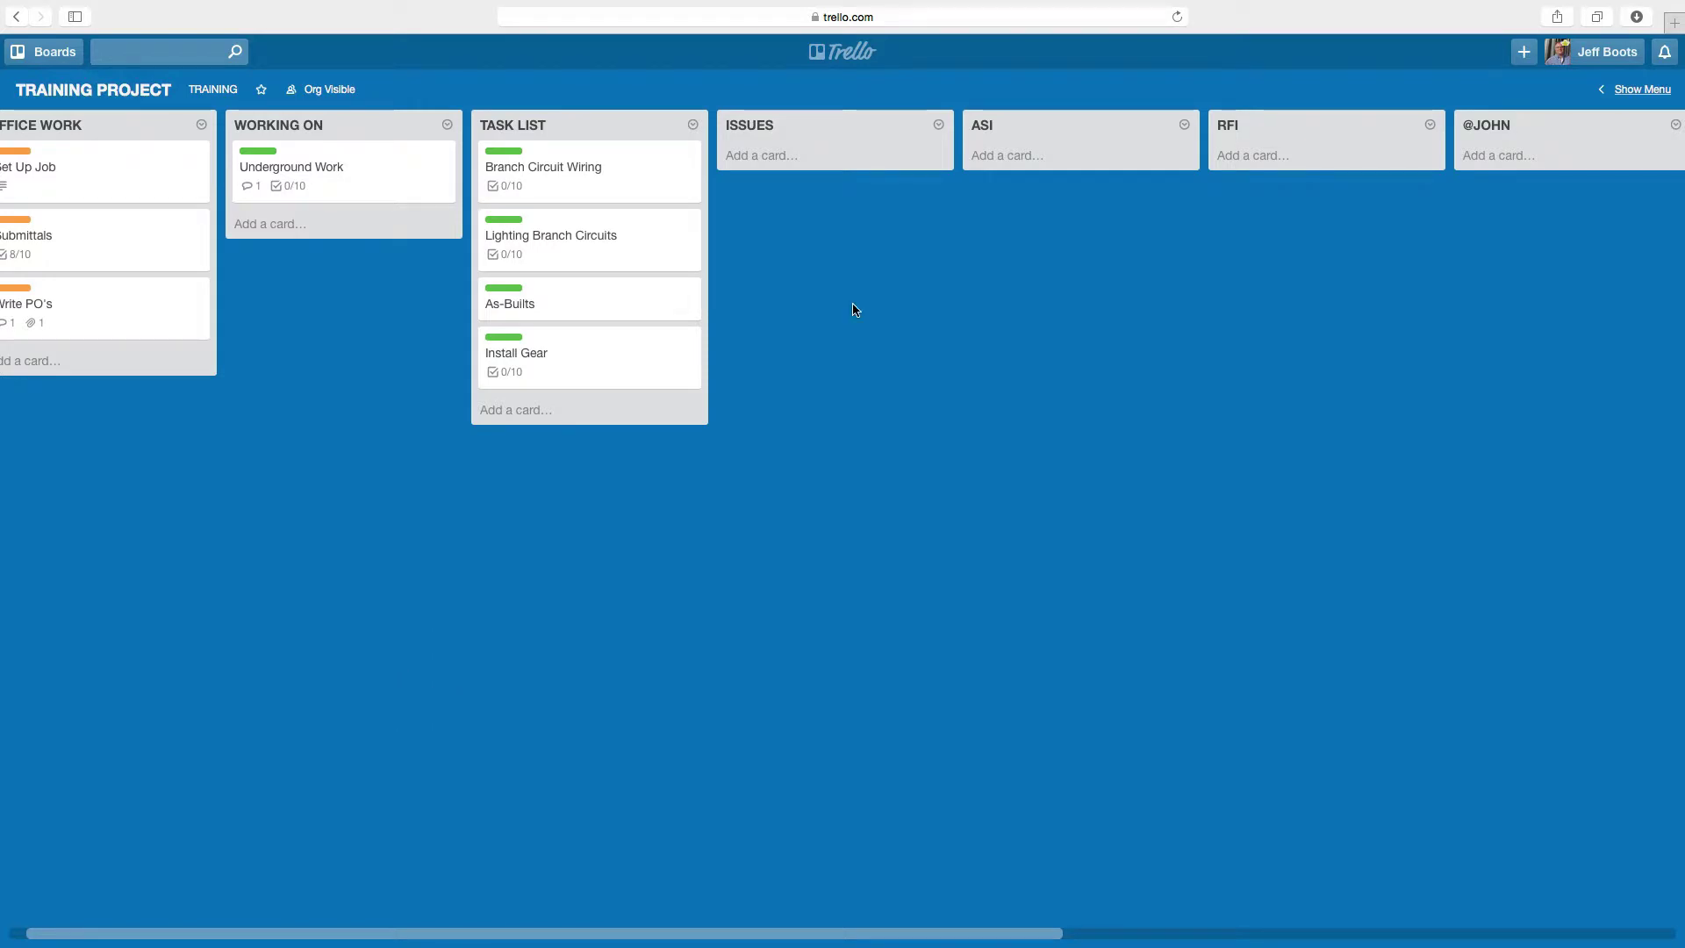
pyautogui.click(357, 186)
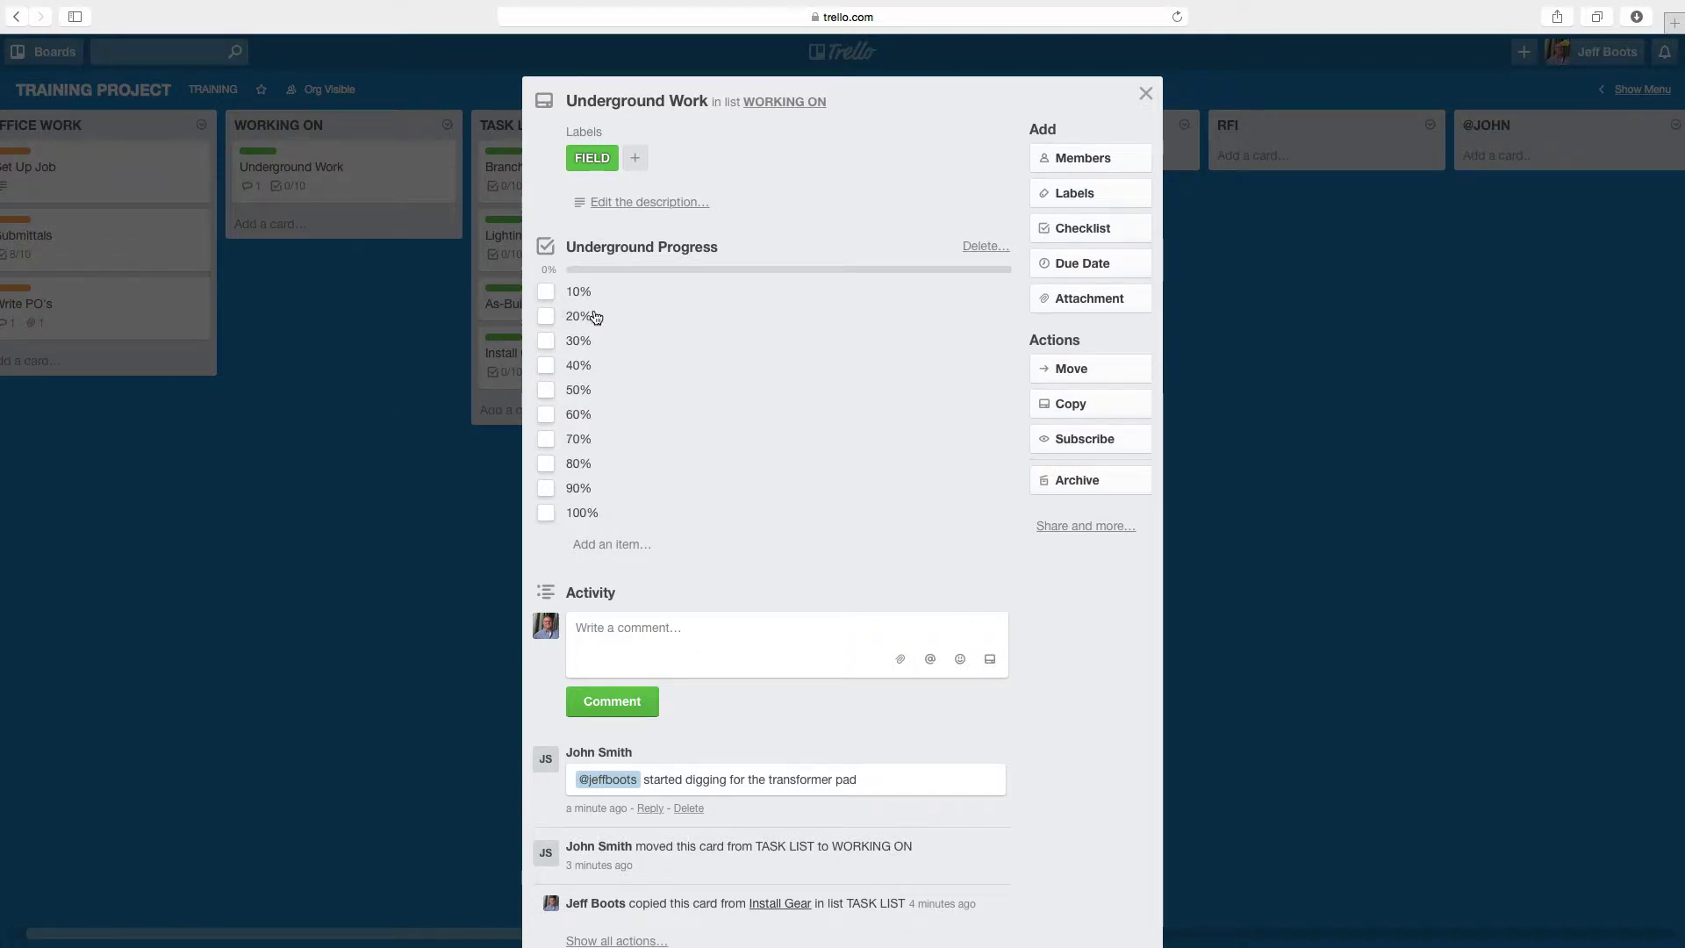
# - Tick the 10%, 20%, 30%, 40% and 50% checklist items on Underground Work, then close the card
pyautogui.click(546, 292)
pyautogui.click(545, 316)
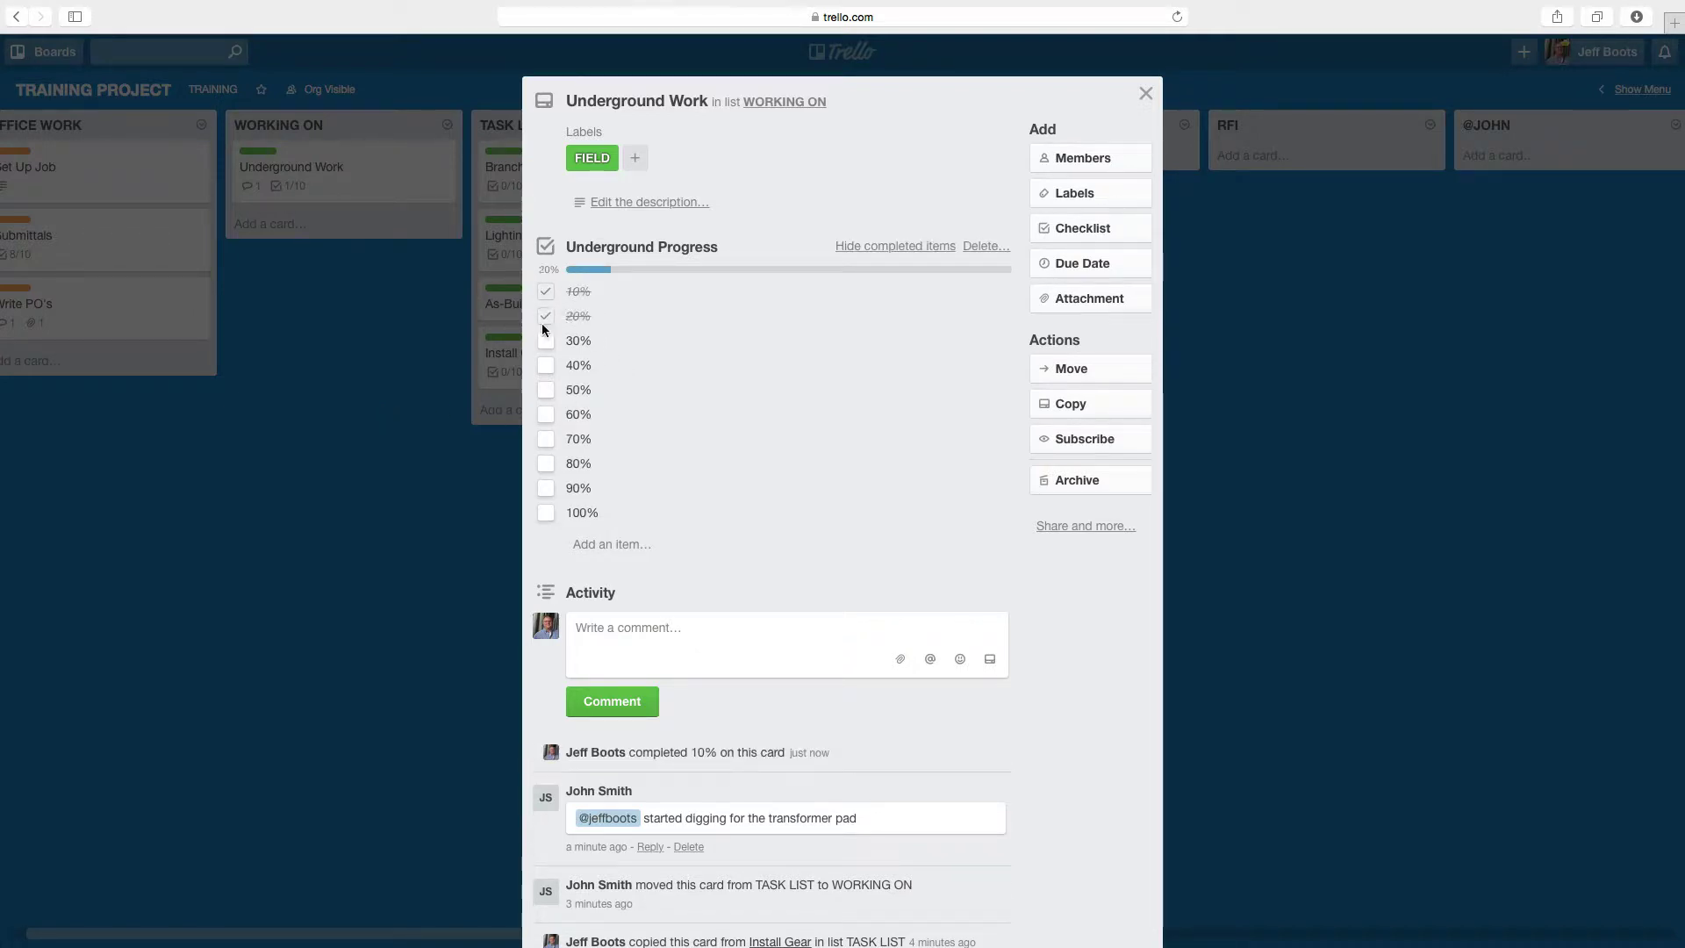
pyautogui.click(545, 341)
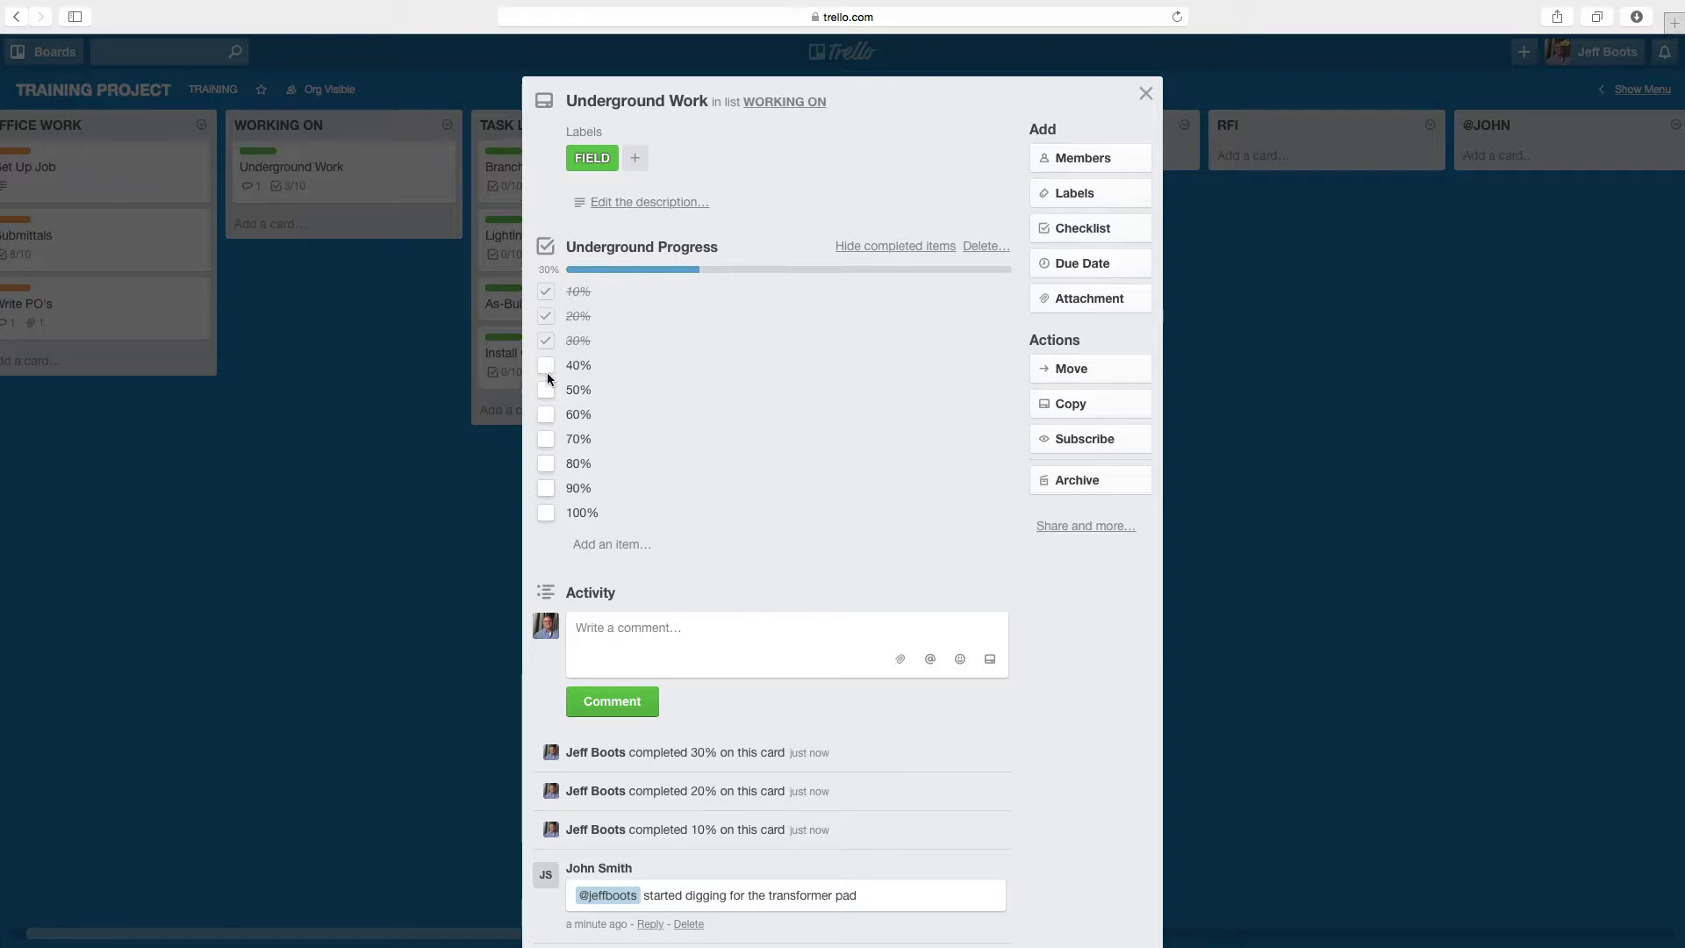
pyautogui.click(546, 366)
pyautogui.click(547, 392)
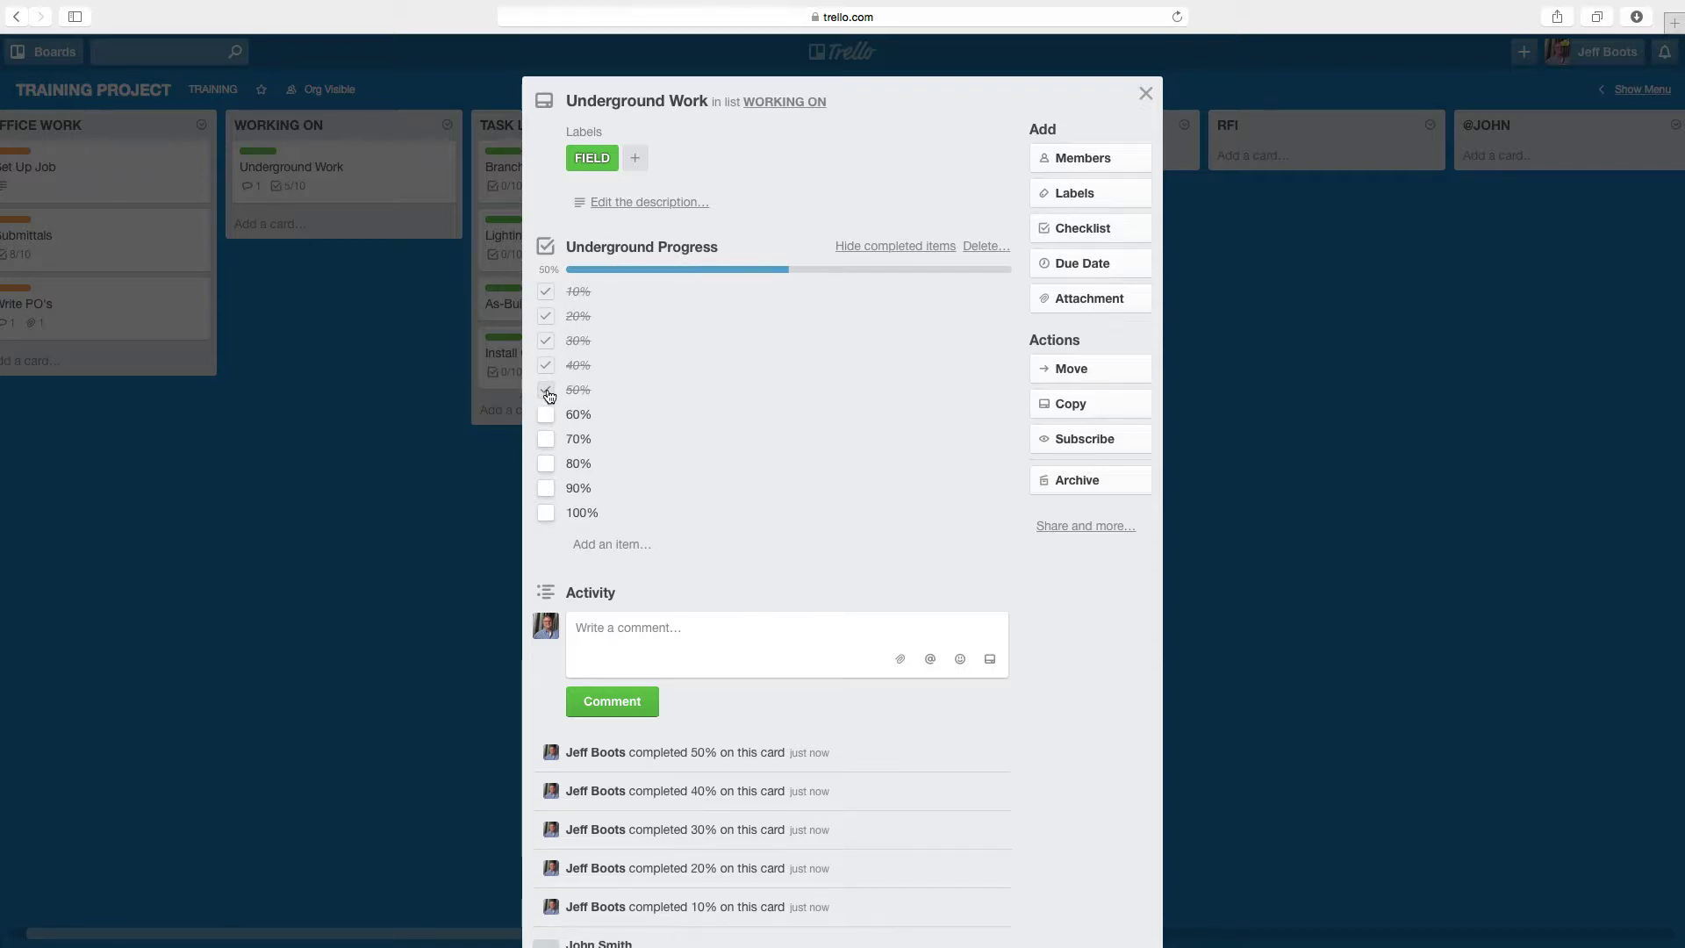
pyautogui.click(392, 567)
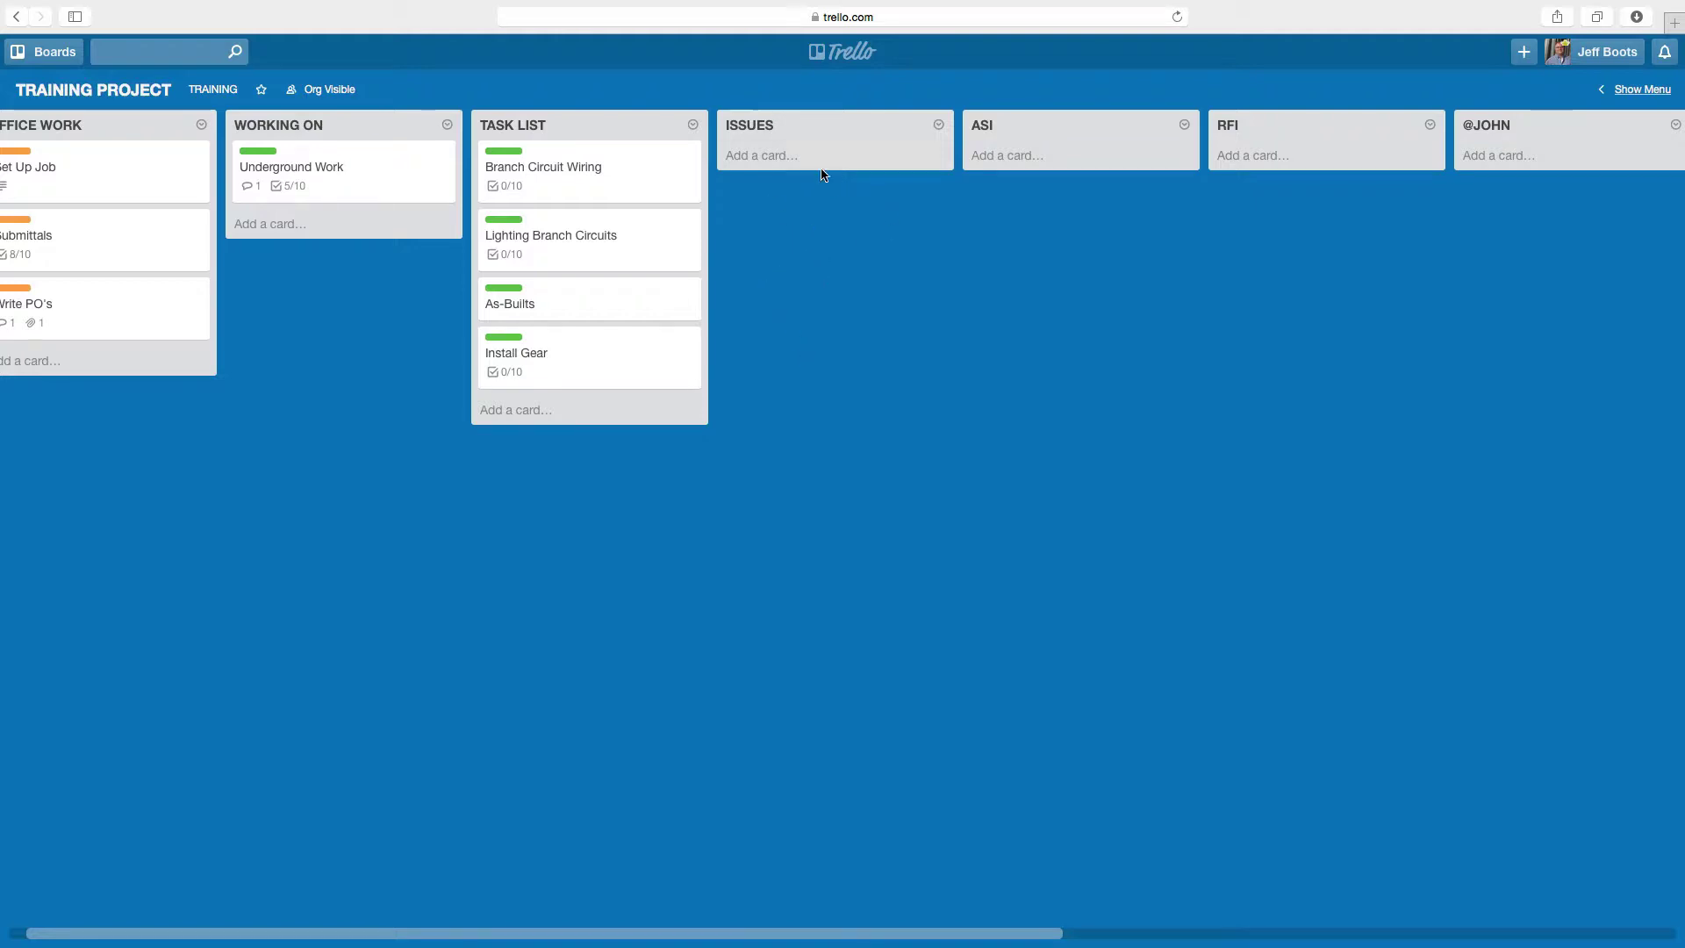
# - Create a 'Water line over Panel M' card in the ISSUES list and open it
pyautogui.click(778, 169)
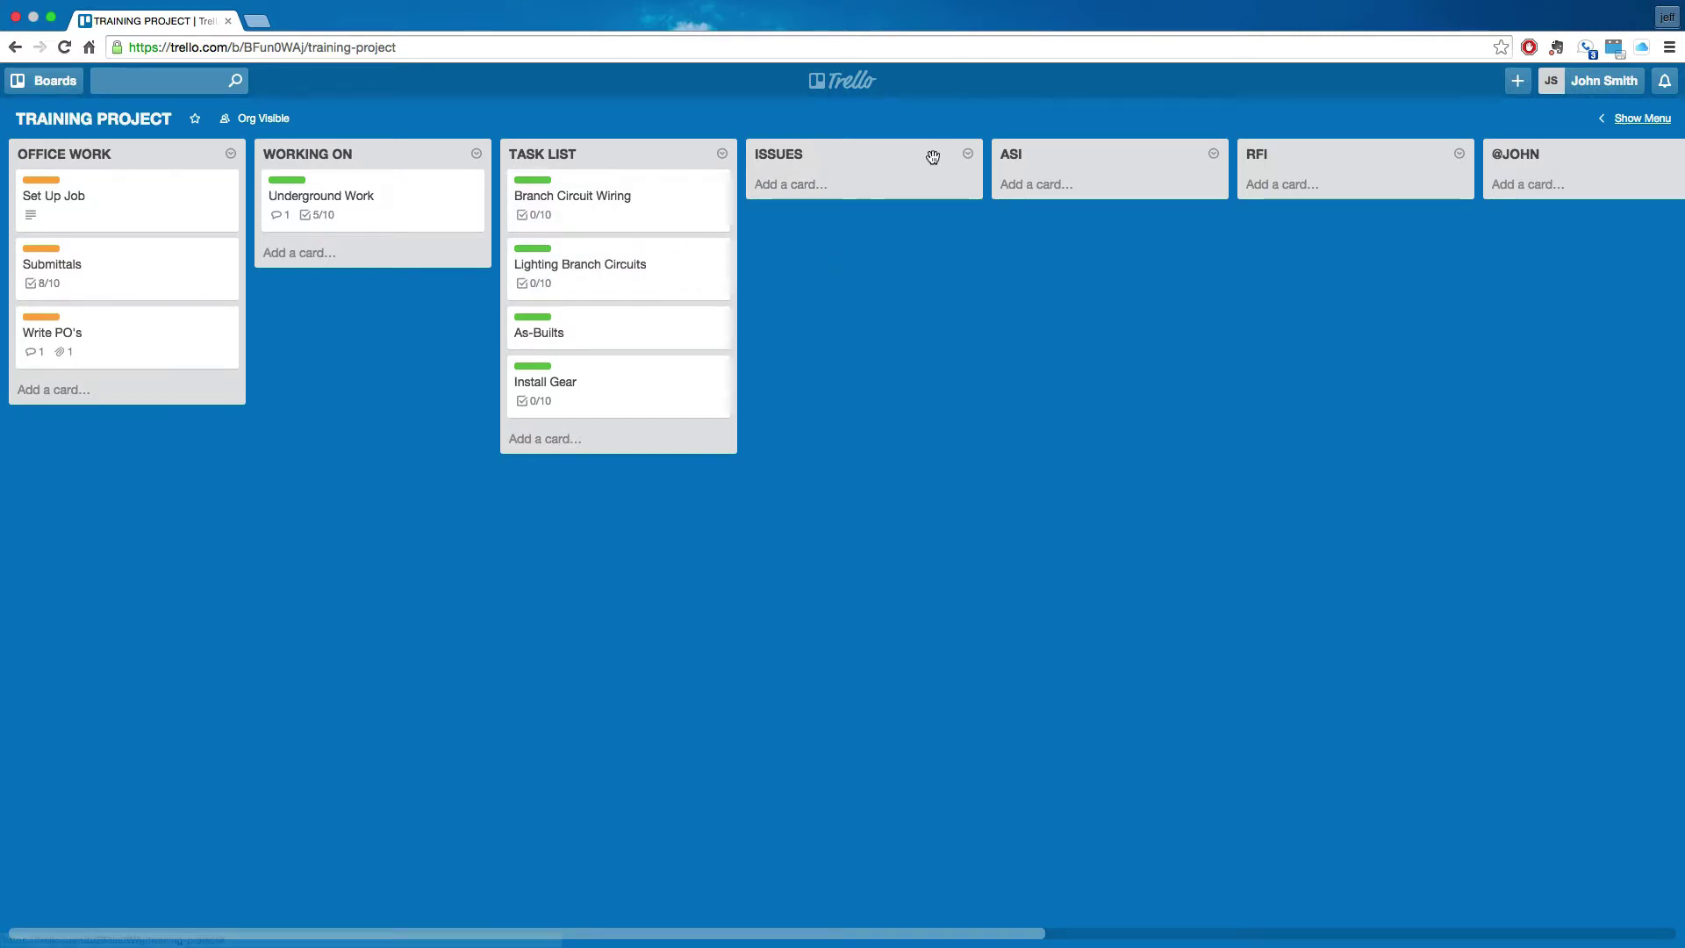
pyautogui.click(799, 203)
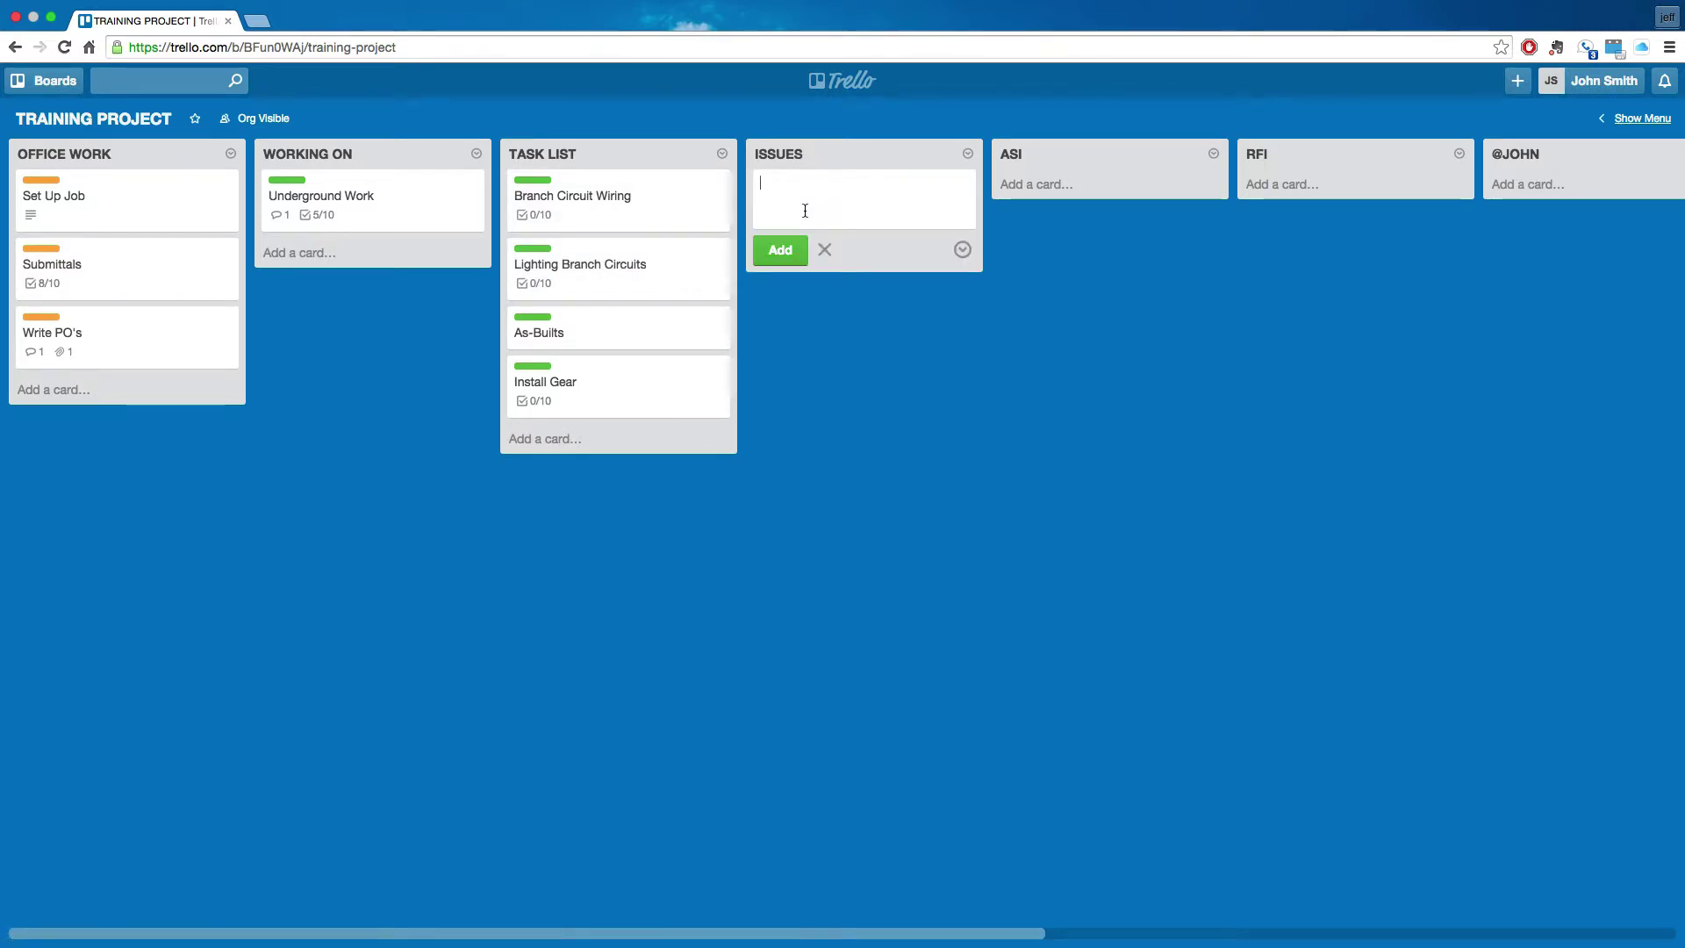
pyautogui.write('Water line')
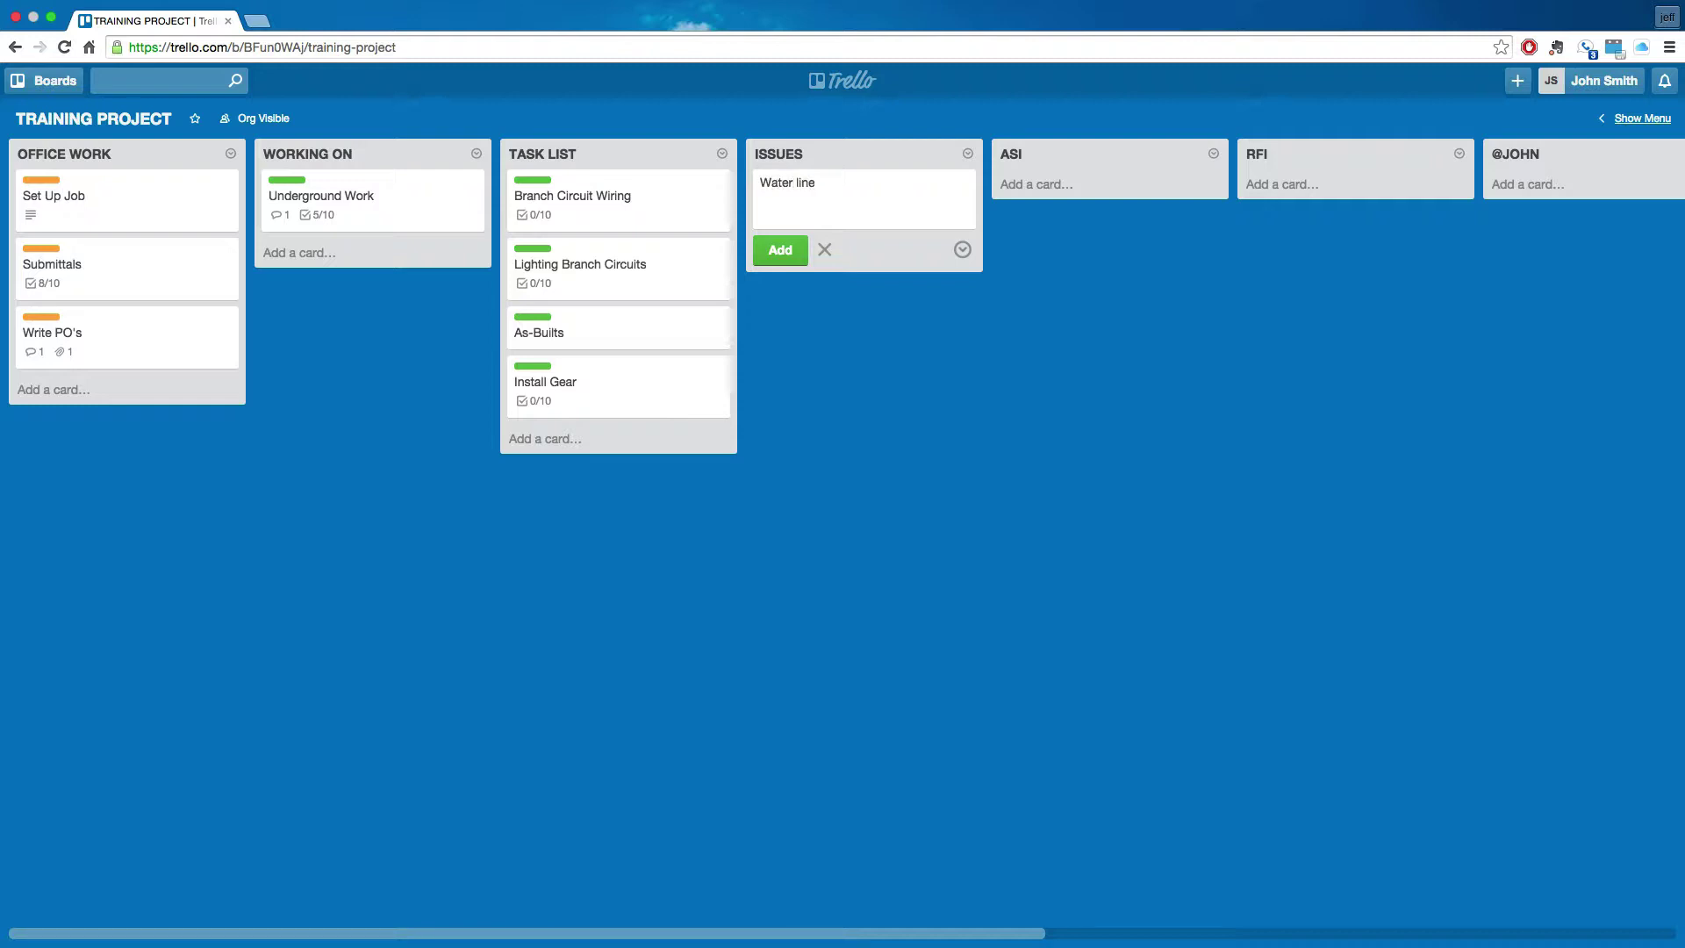
pyautogui.write(' over Panel M')
pyautogui.press('Return')
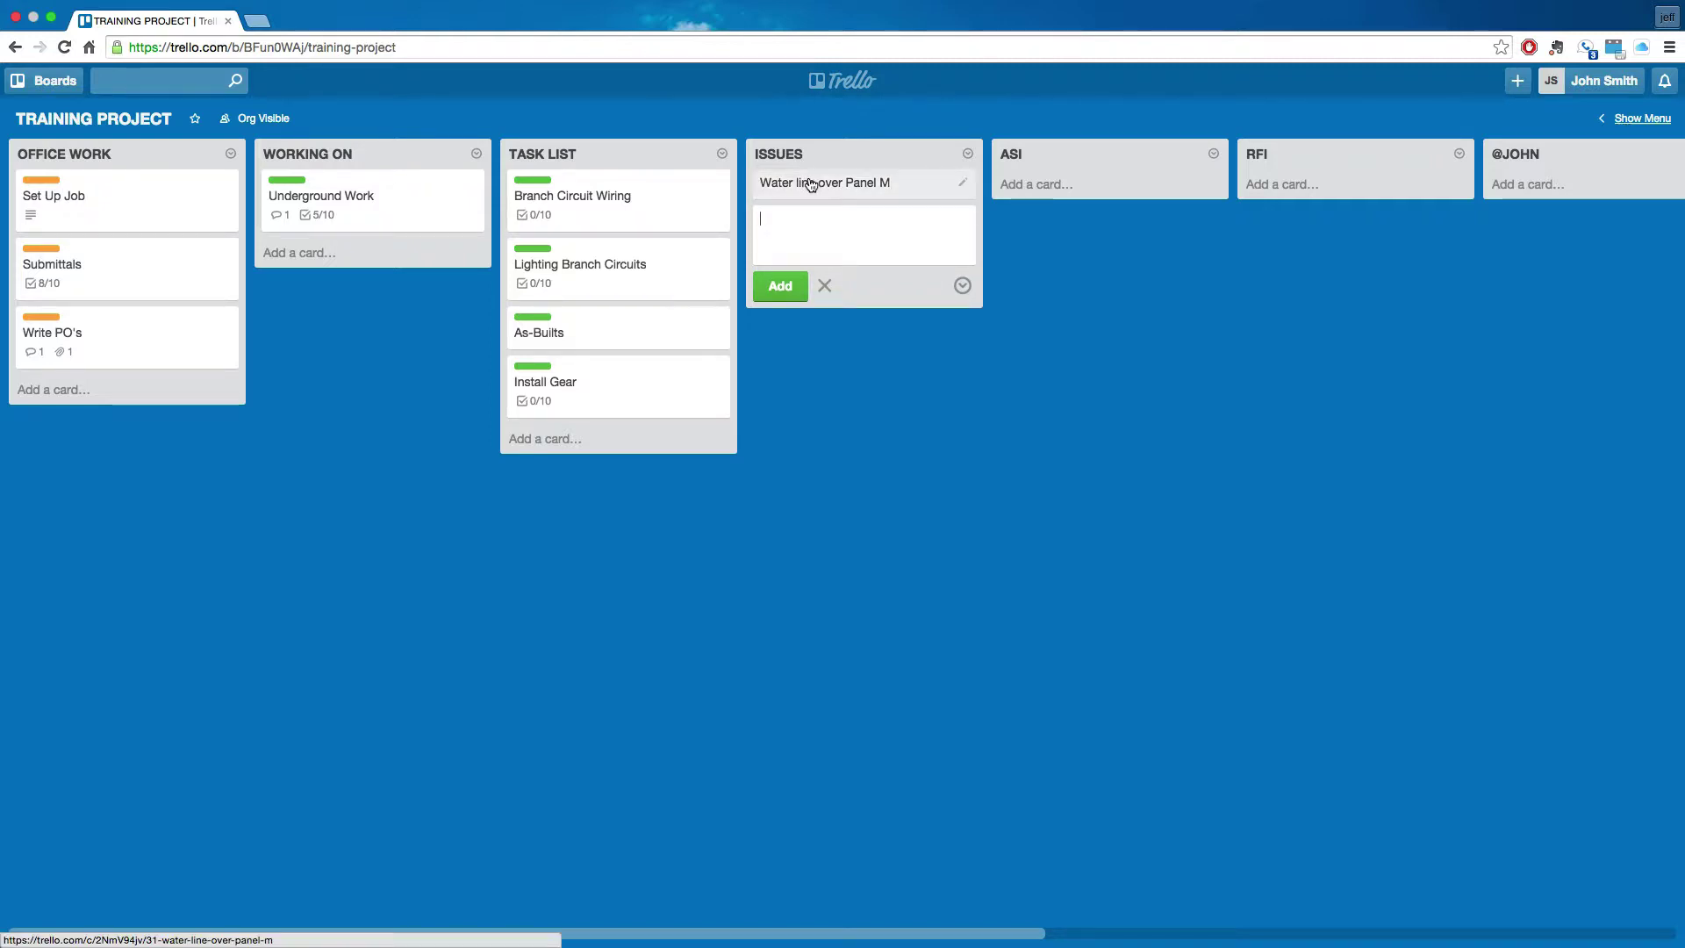
pyautogui.click(811, 184)
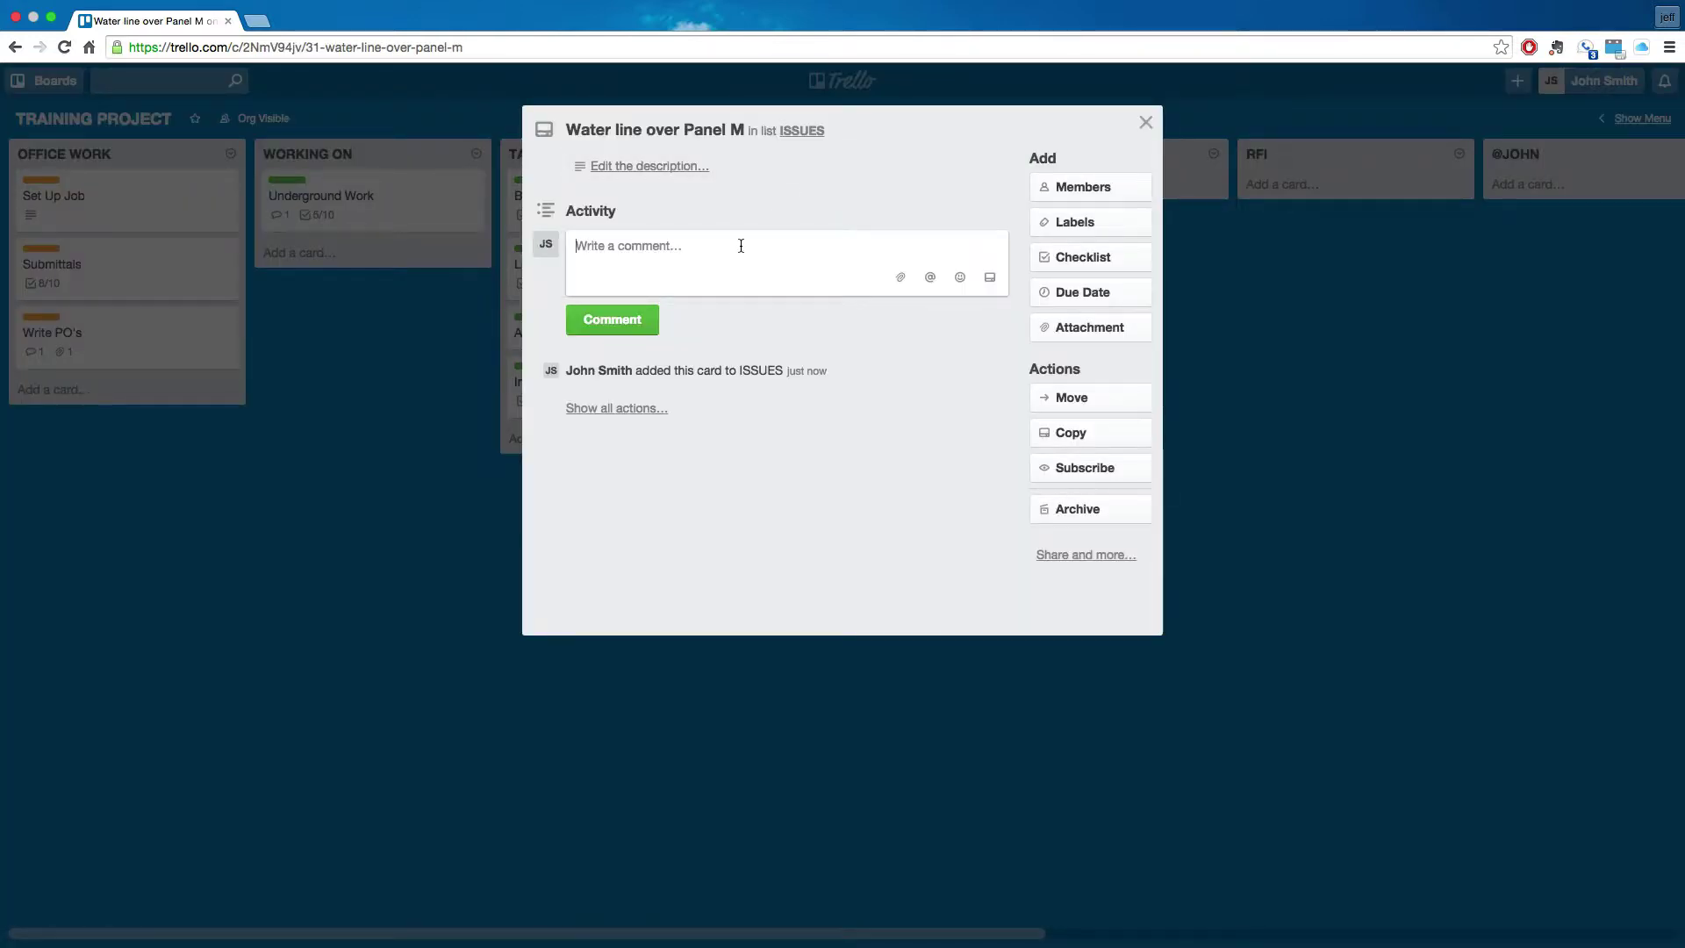
# - Post a comment mentioning a teammate that Panel M can move without extra cost, ending 'Please advise'
pyautogui.write('@jeff')
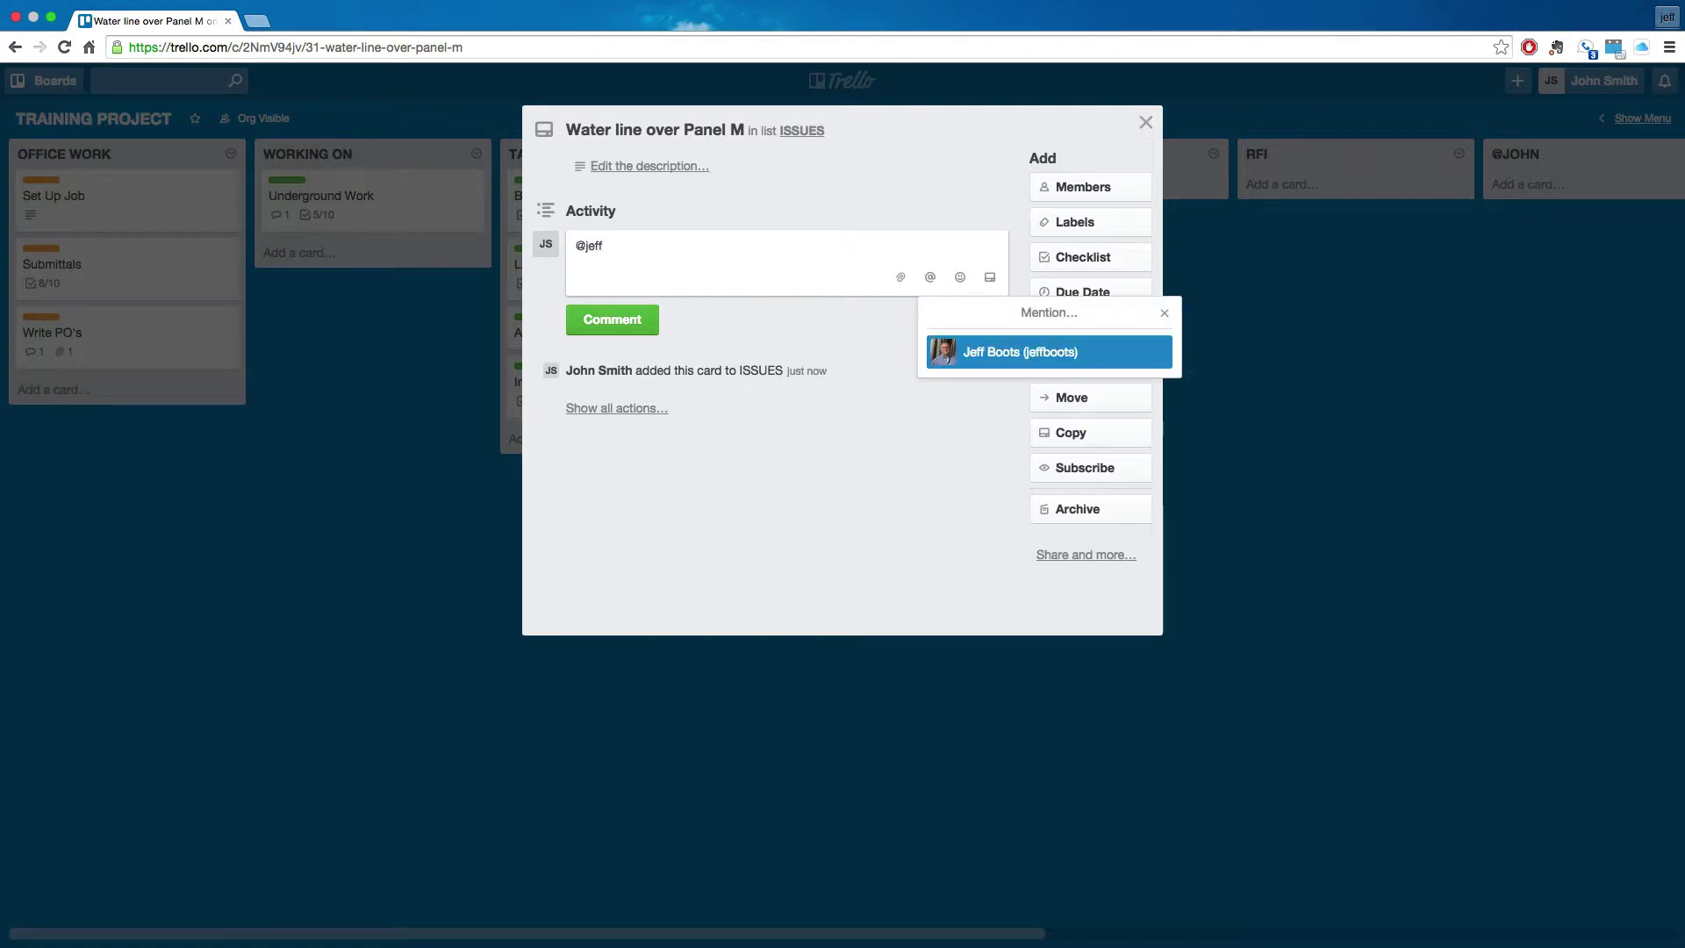
pyautogui.press('Return')
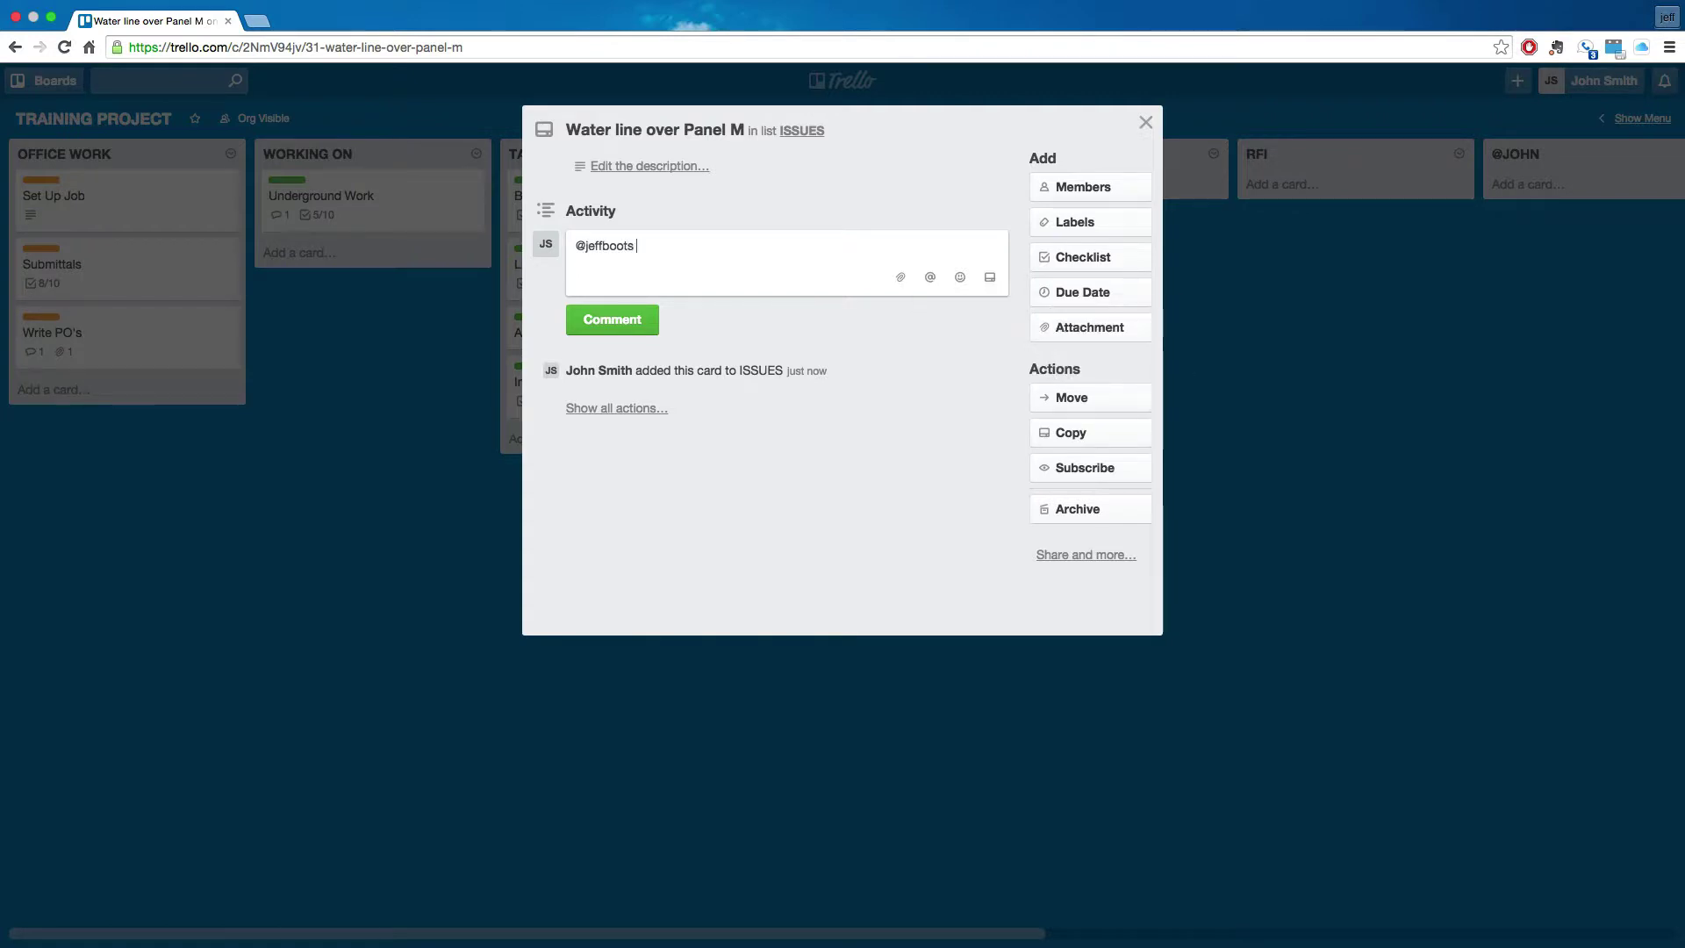
pyautogui.write('there is water line above Panel M')
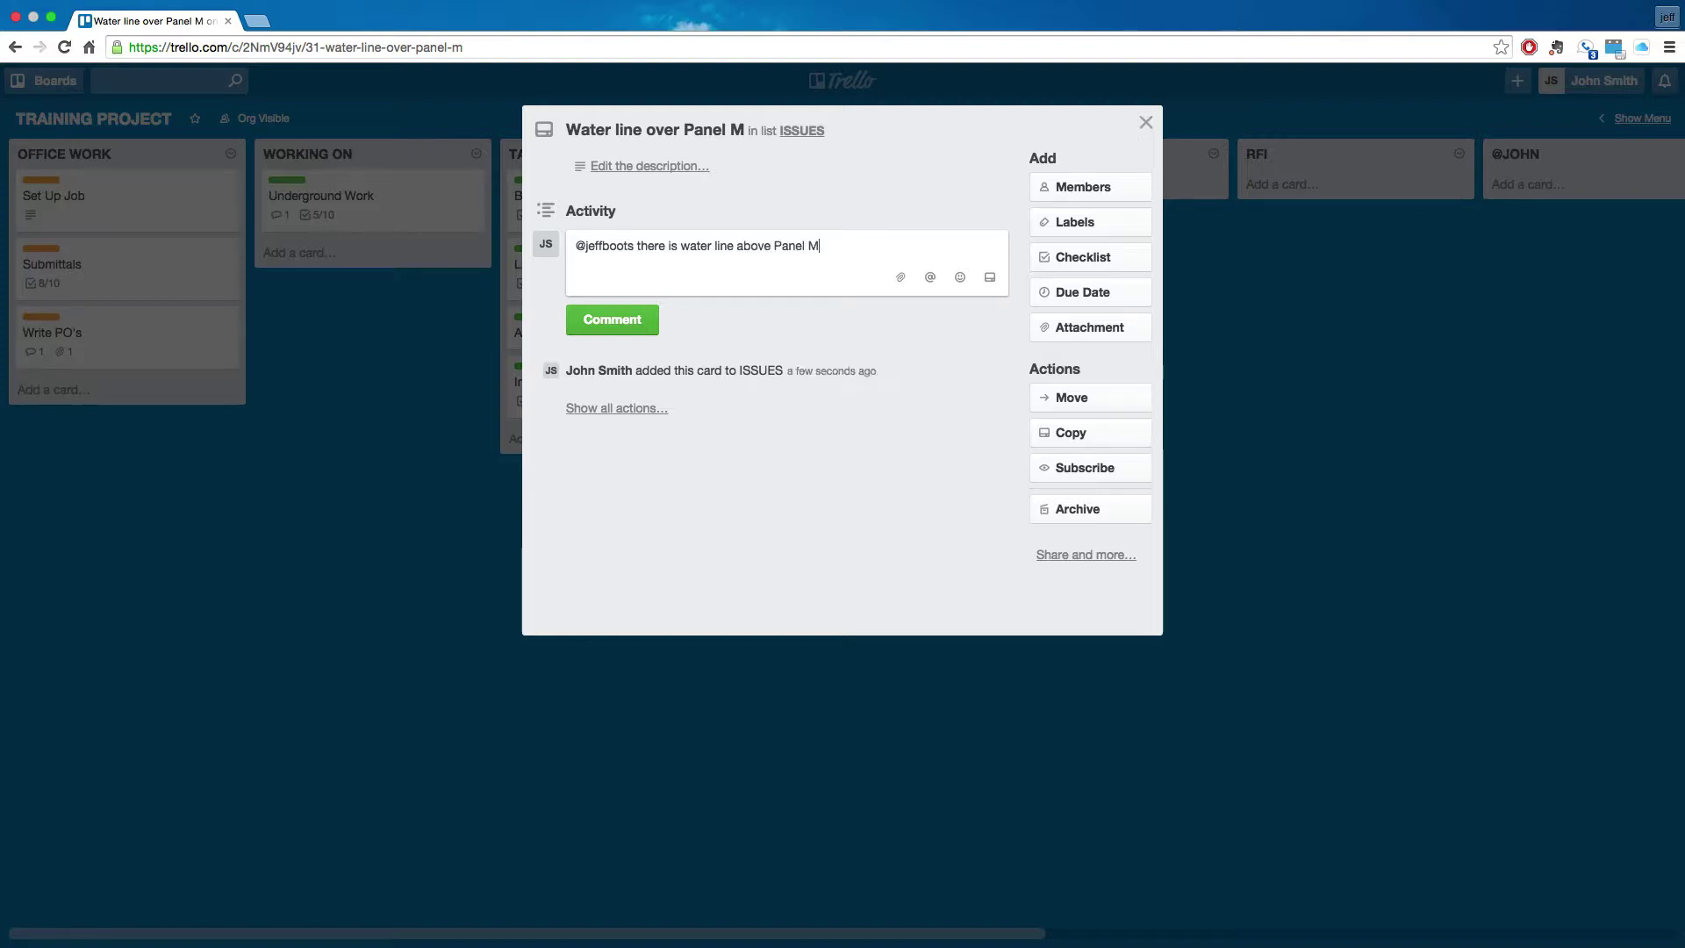
pyautogui.write(' location....We can move the panel ')
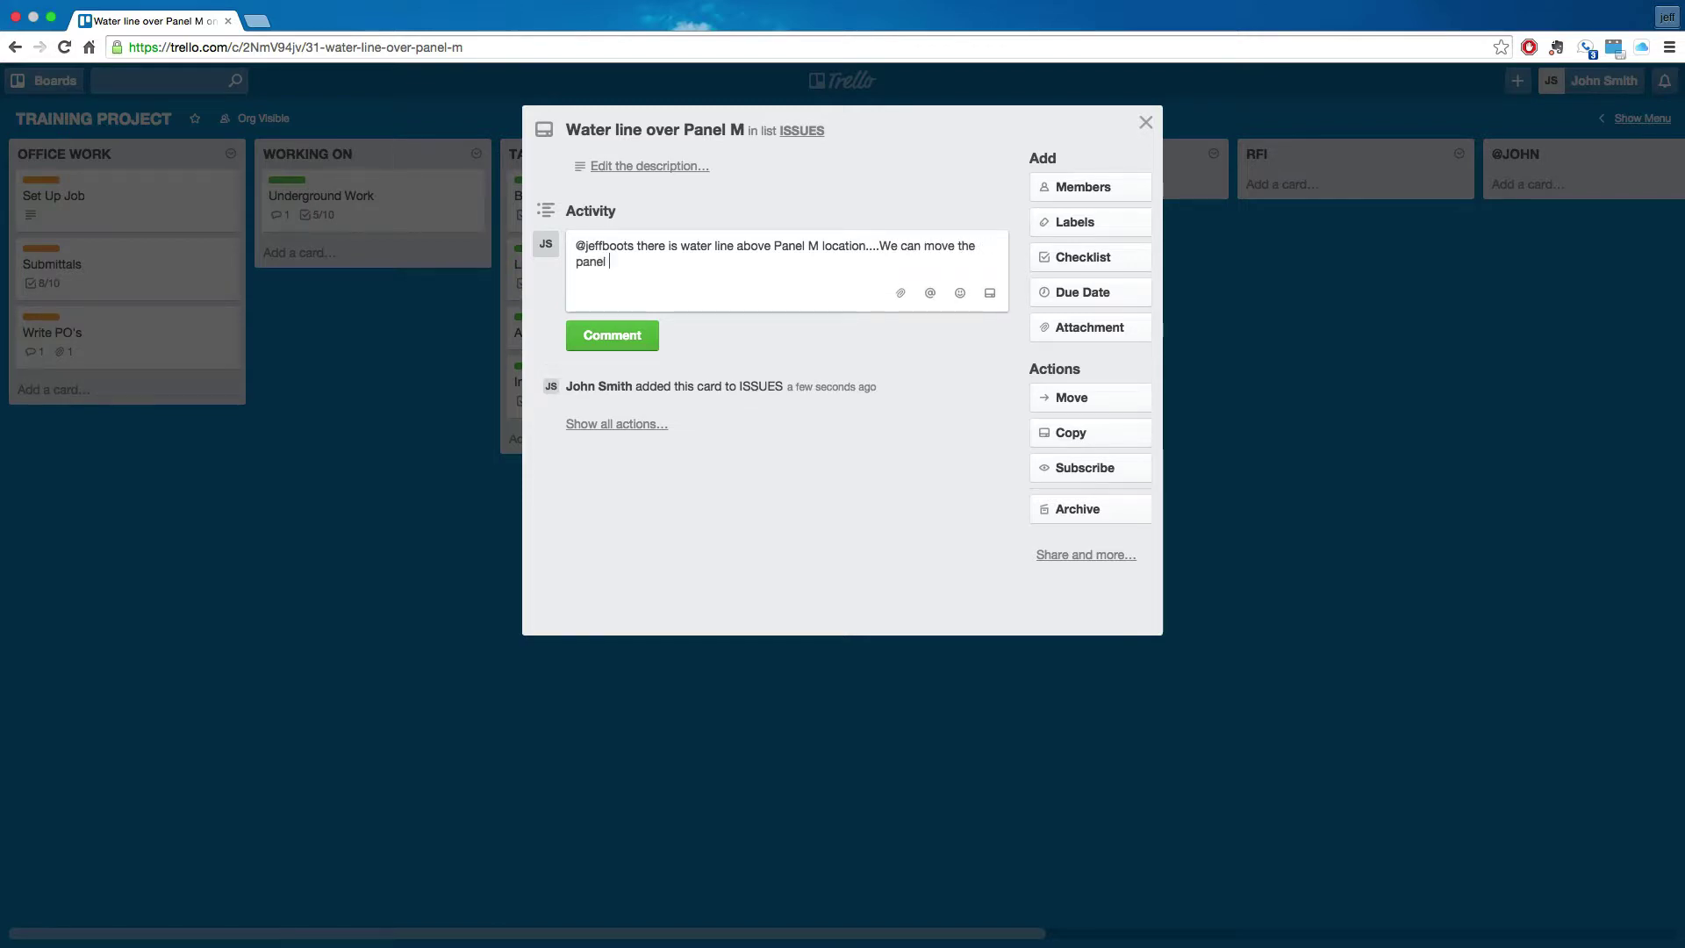
pyautogui.write('without incurring extra cost.')
pyautogui.press('Return')
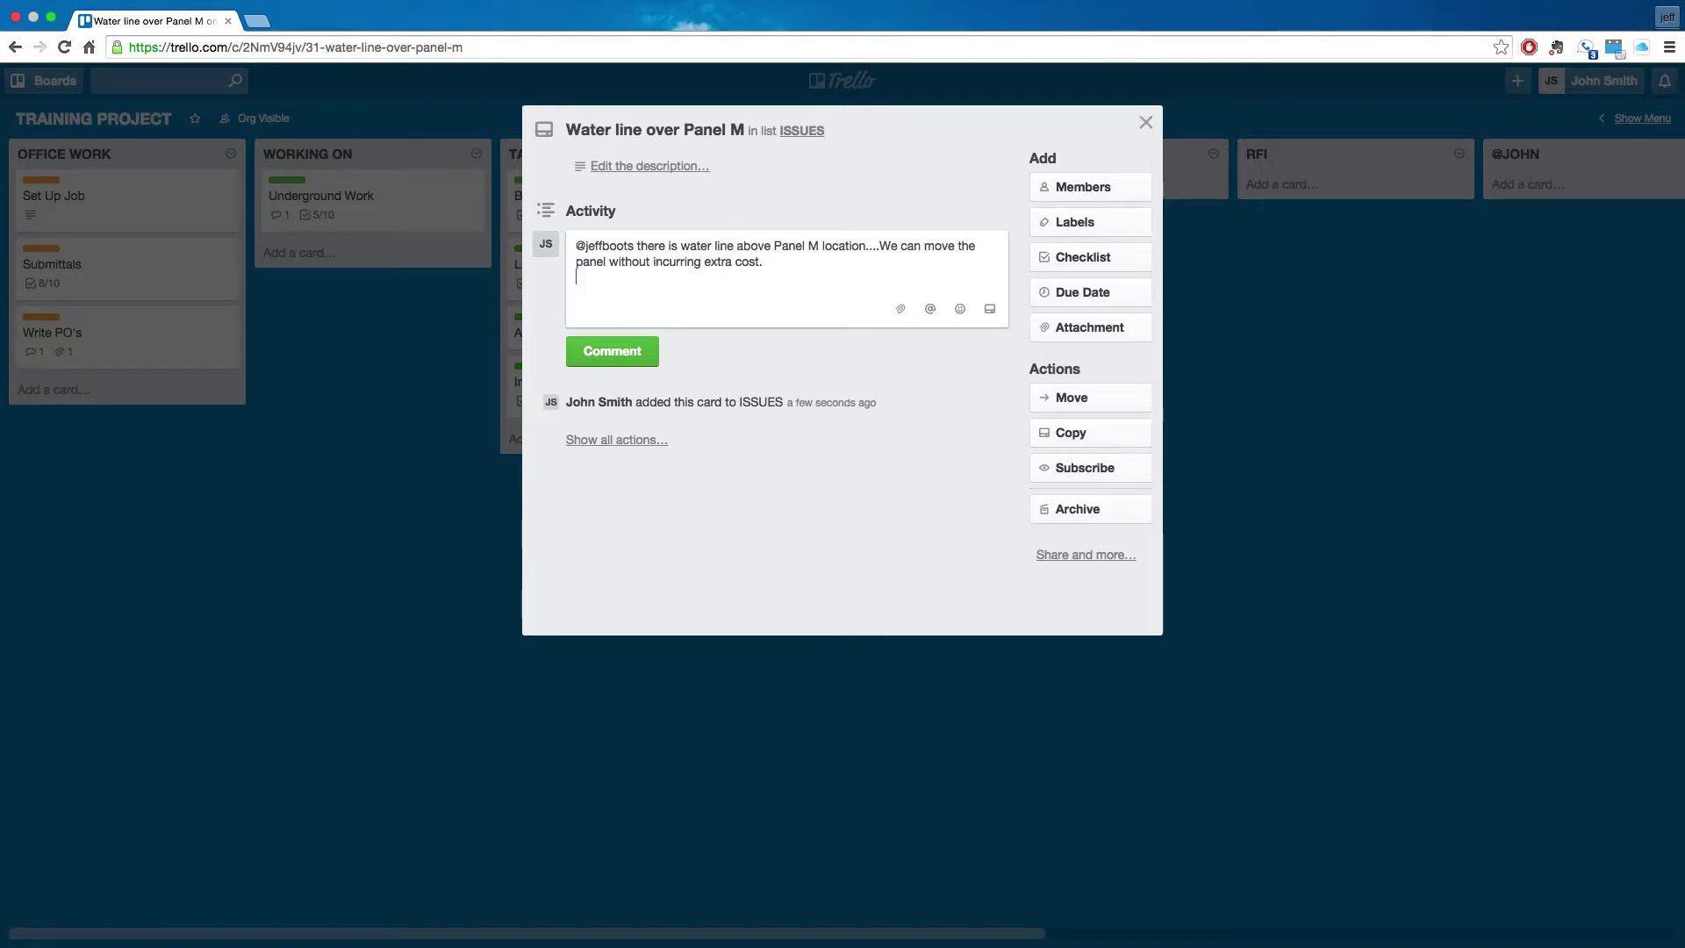
pyautogui.write('Please advise')
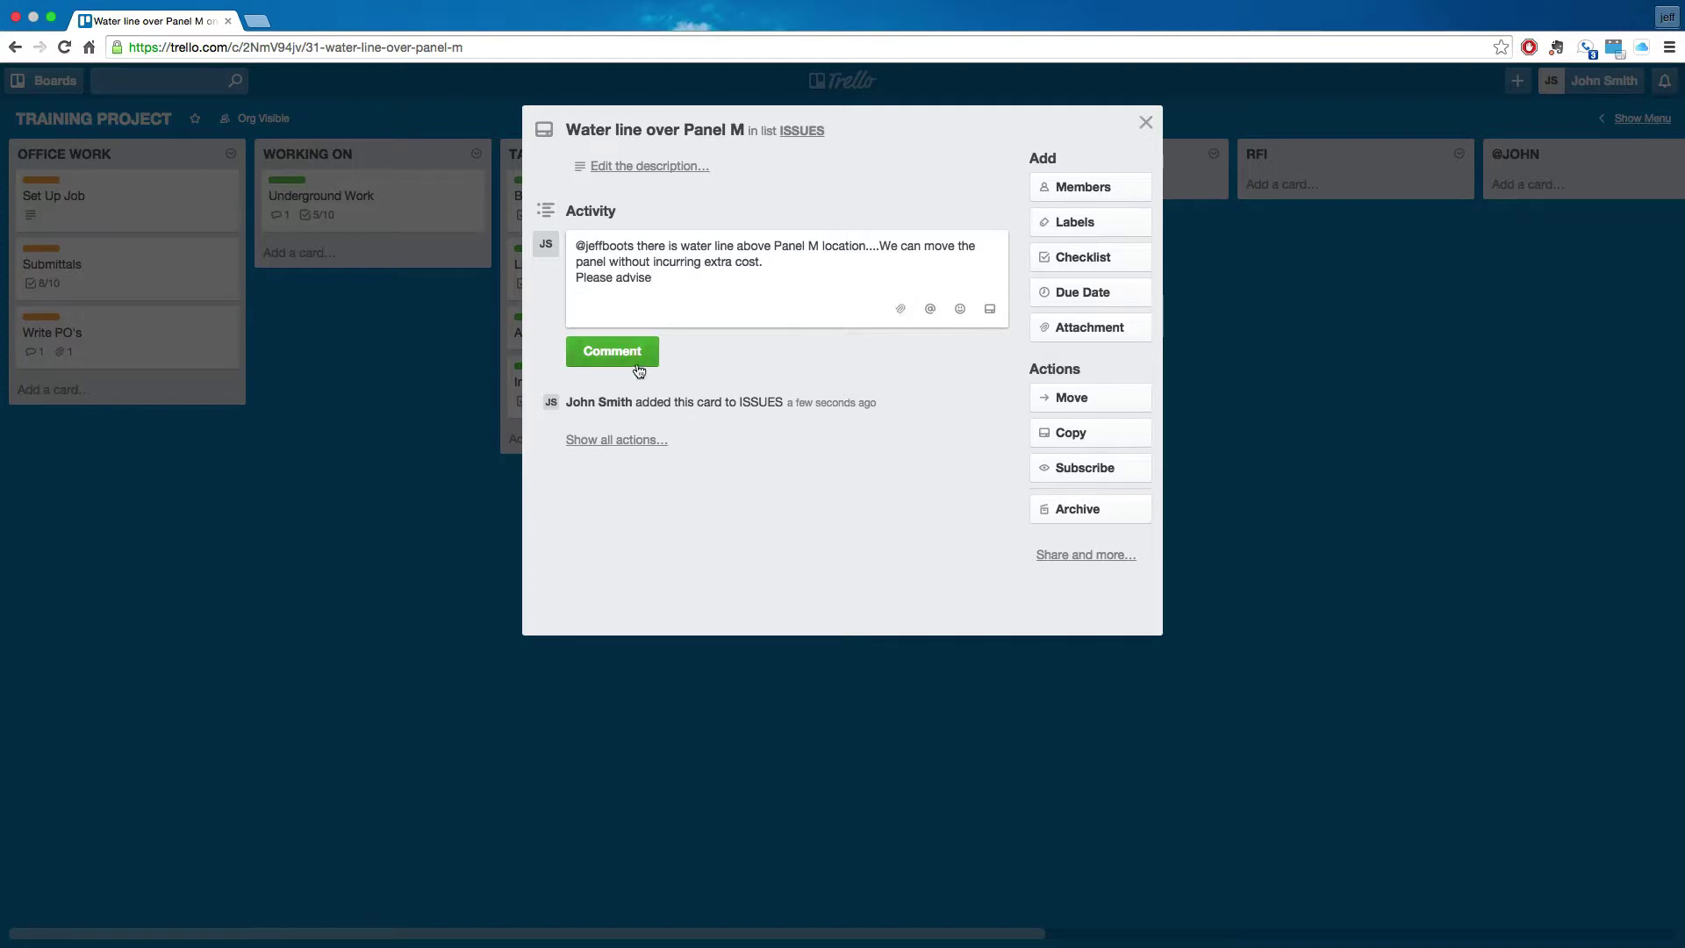
pyautogui.click(636, 358)
pyautogui.click(350, 548)
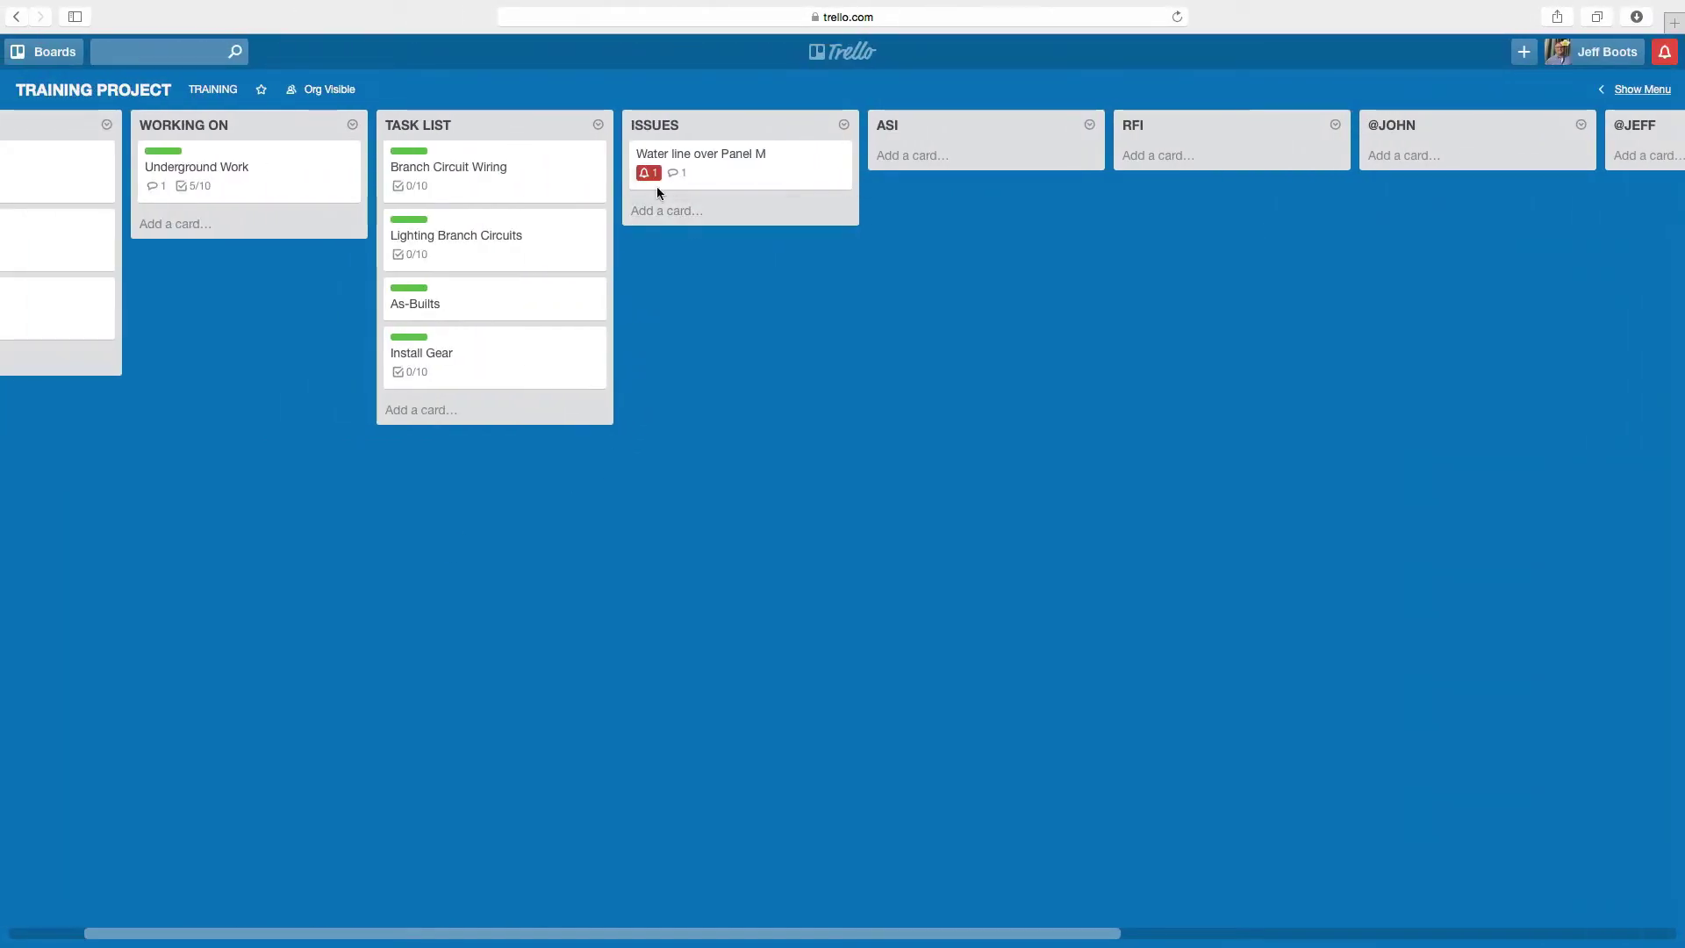
# - Open the Water line over Panel M card to read the mention, then close it
pyautogui.click(718, 177)
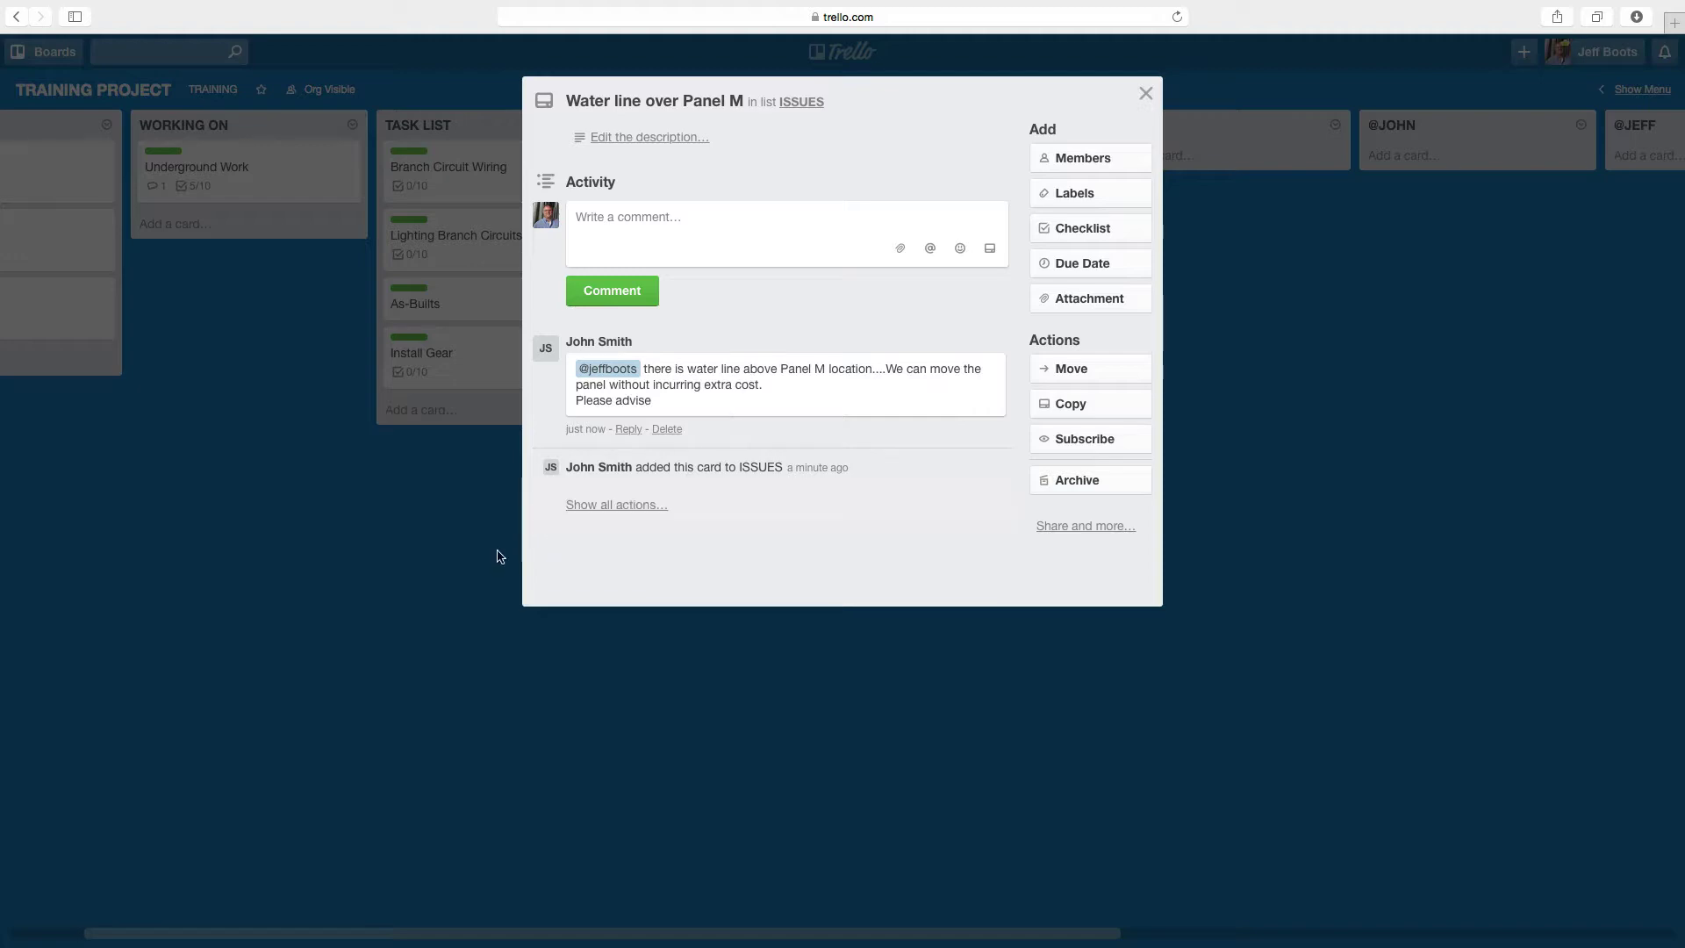
pyautogui.click(446, 509)
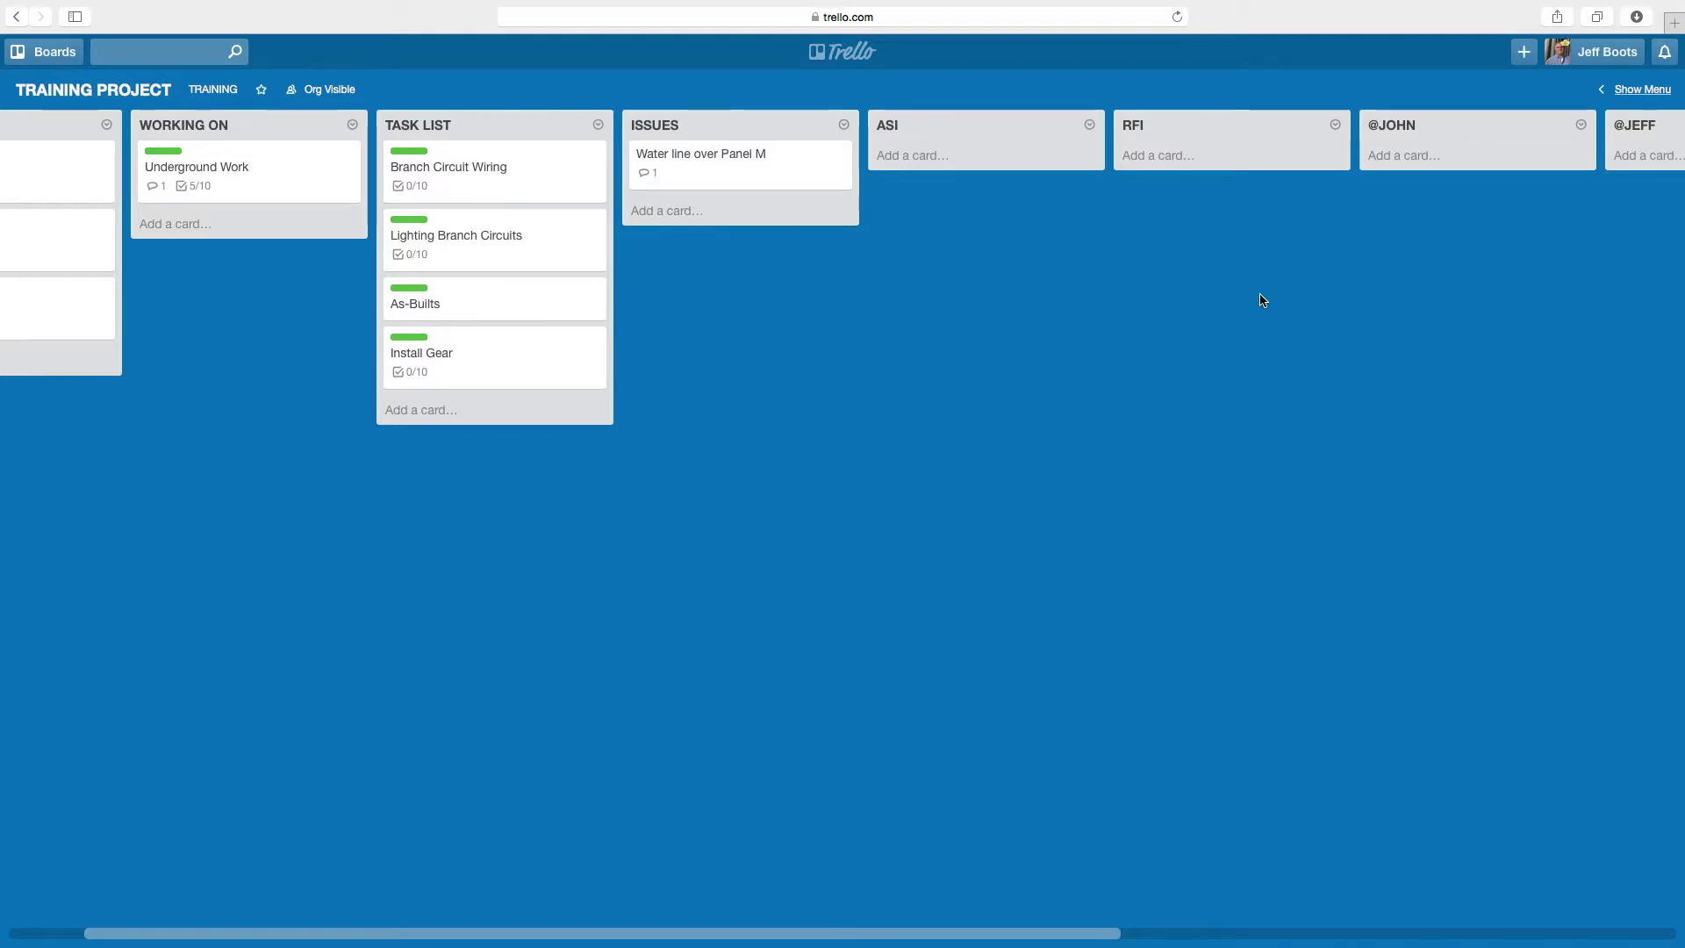
# - Add a '001-Water line over Panel M location' card to the RFI list and open it
pyautogui.click(1178, 158)
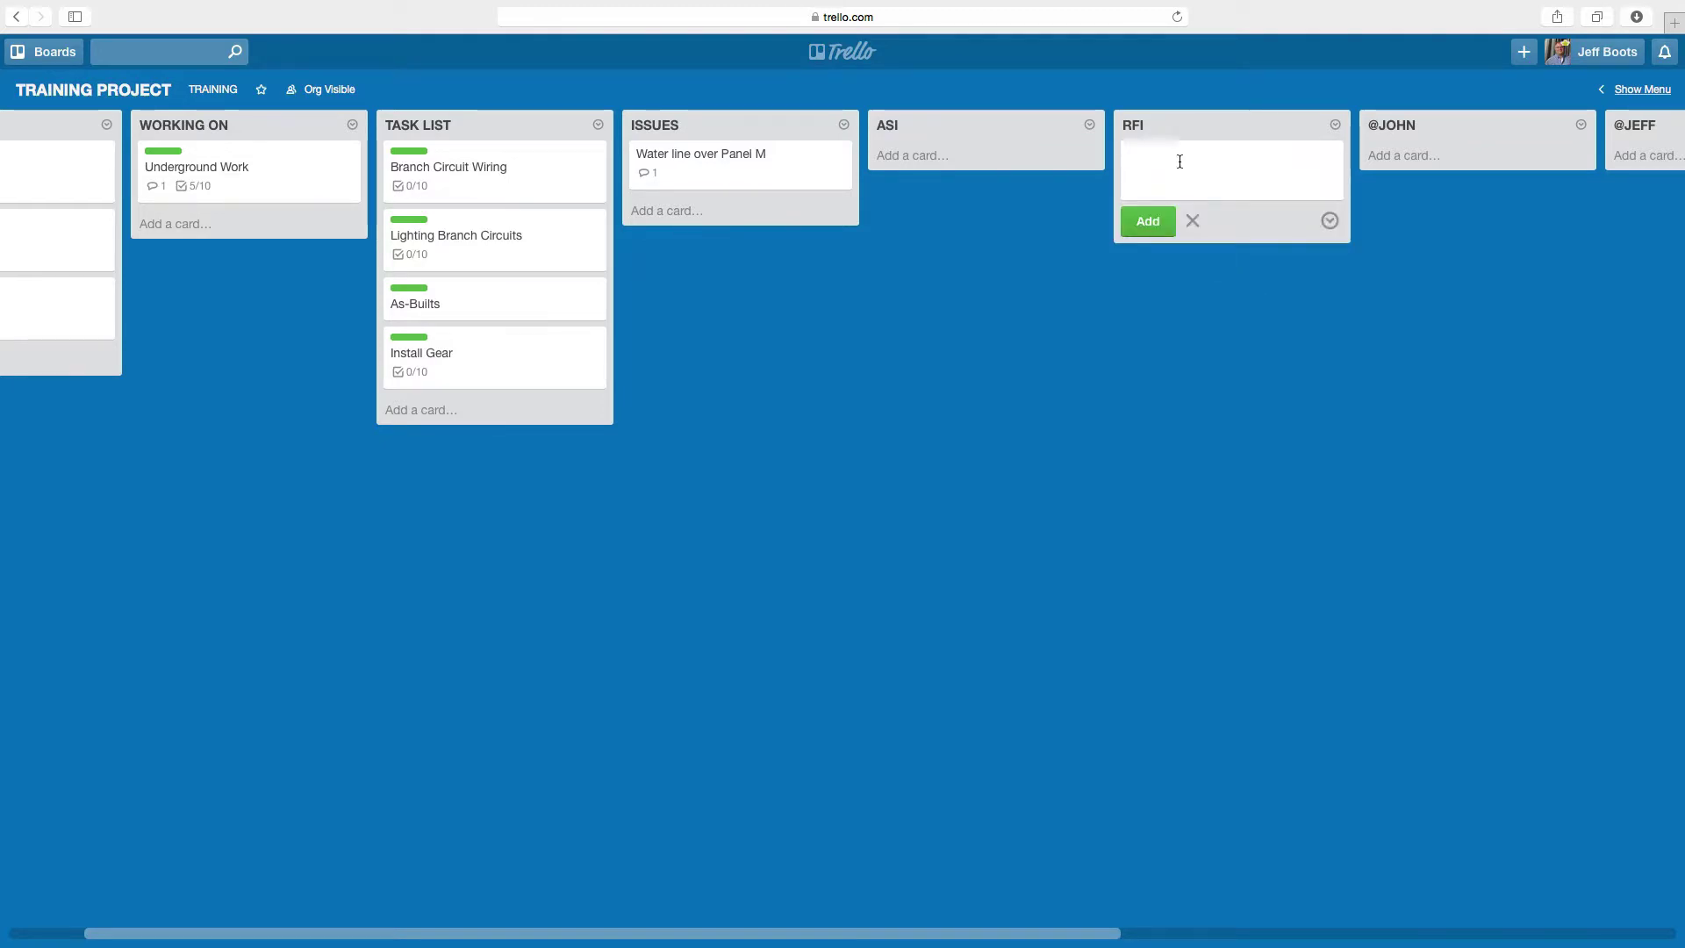
pyautogui.write('001-')
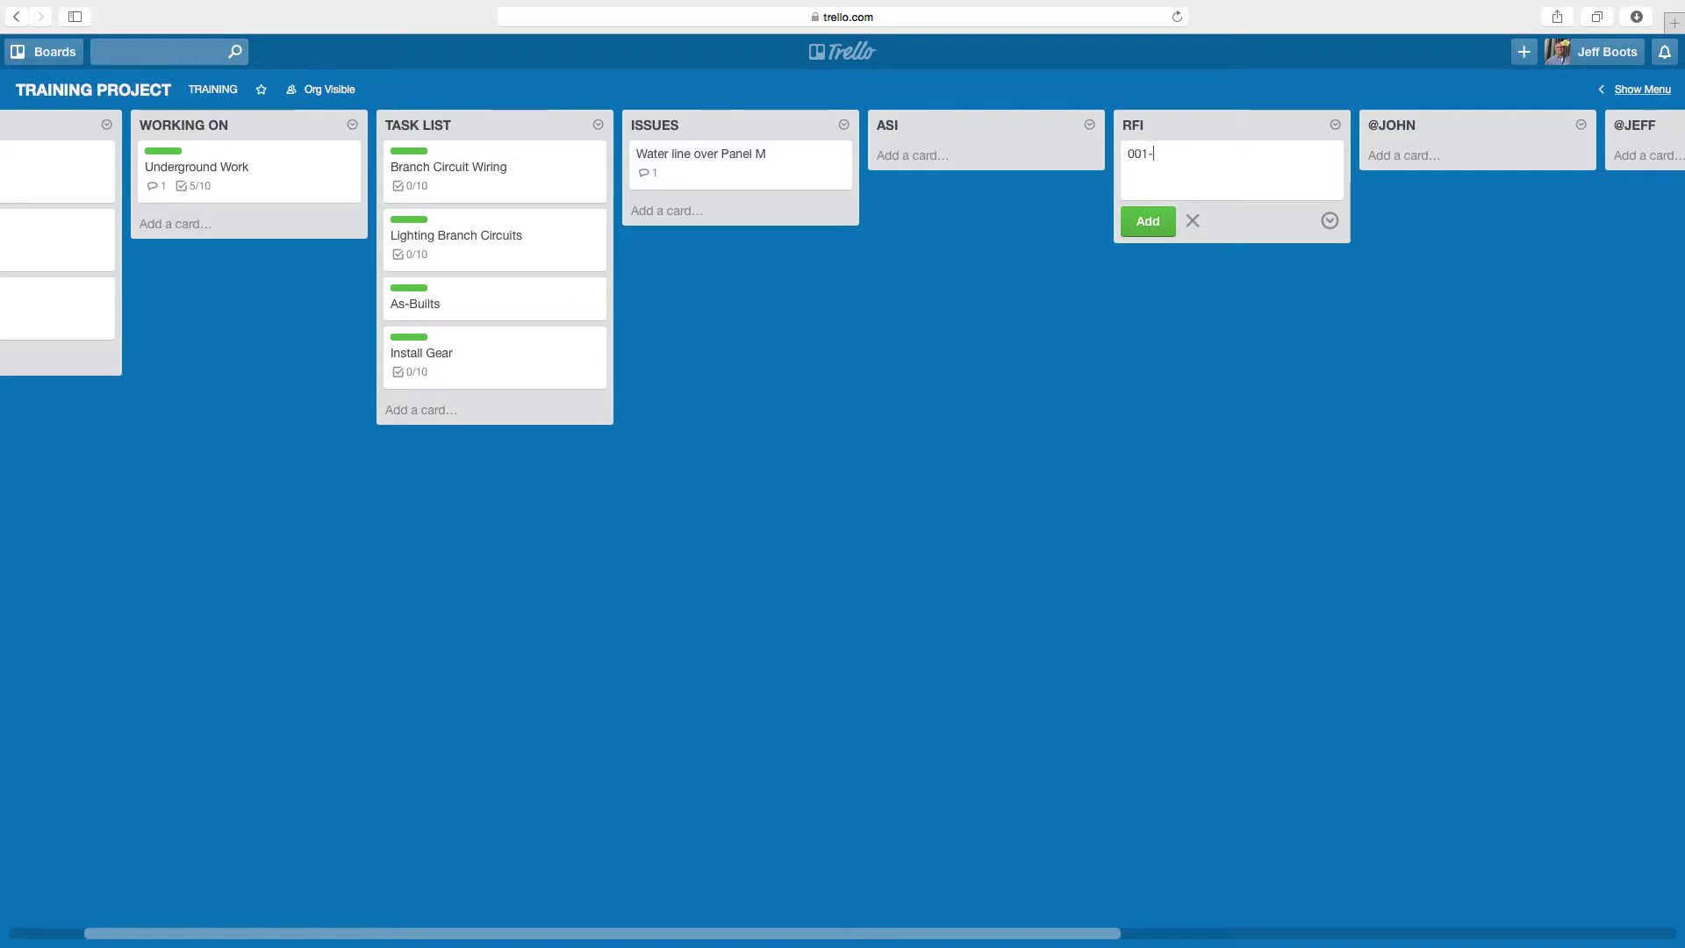
pyautogui.write('Pane')
pyautogui.press('BackSpace')
pyautogui.press('BackSpace')
pyautogui.press('BackSpace')
pyautogui.write('Watr')
pyautogui.write('er line over')
pyautogui.write(' Pan')
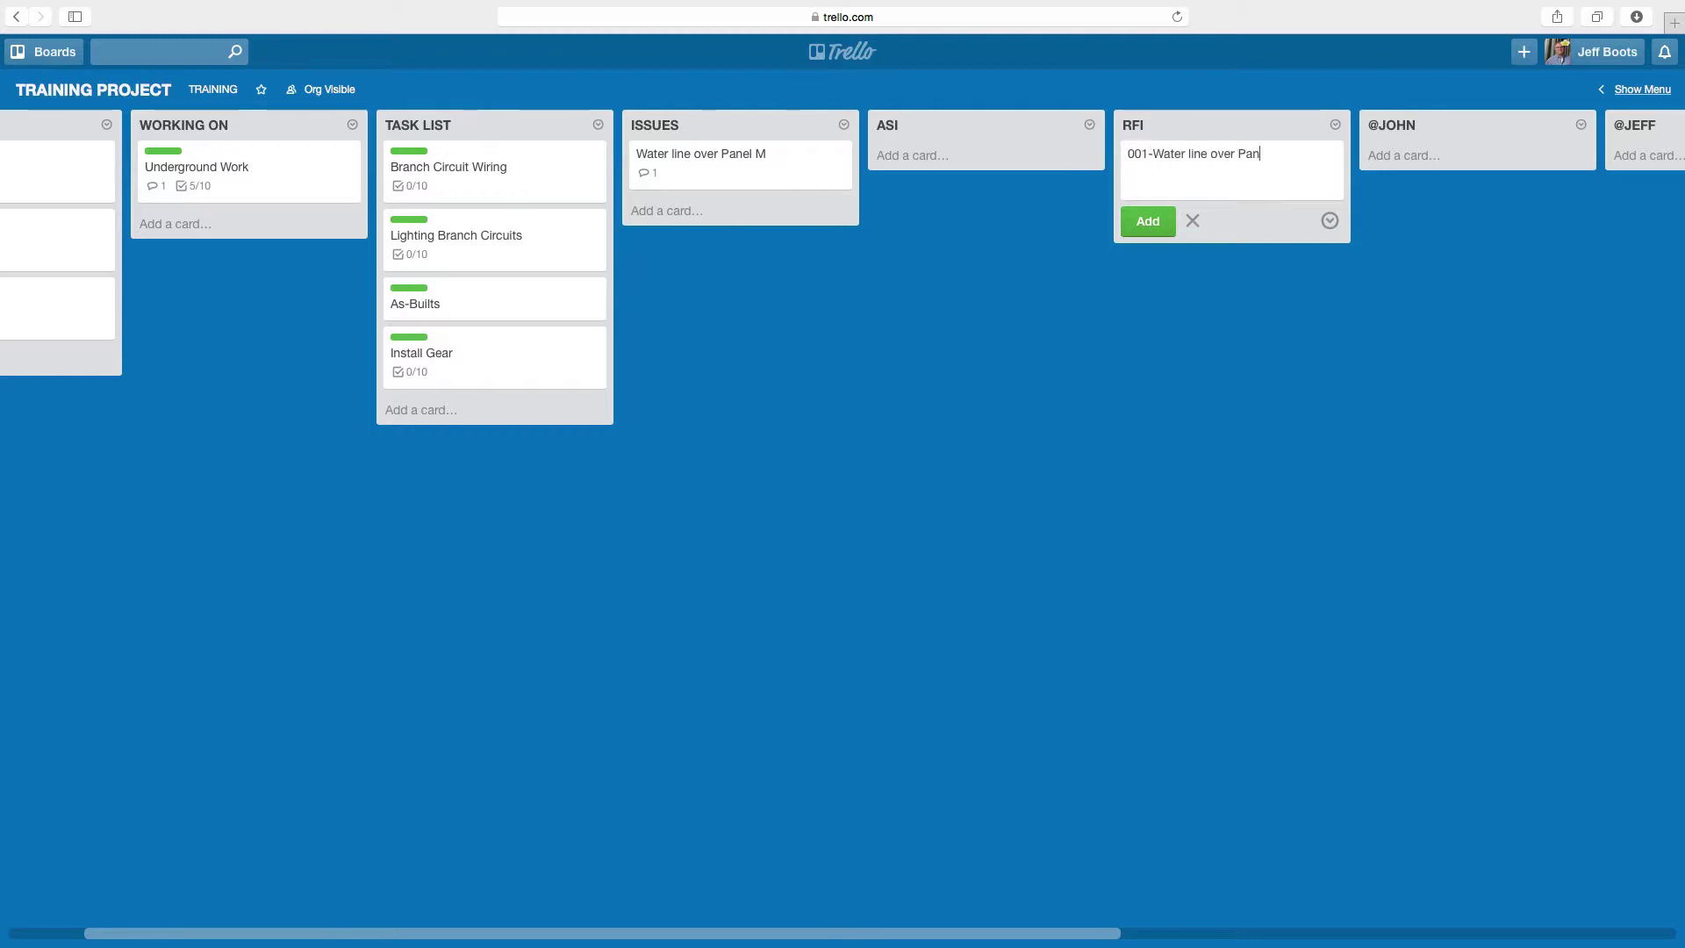
pyautogui.write('el M location')
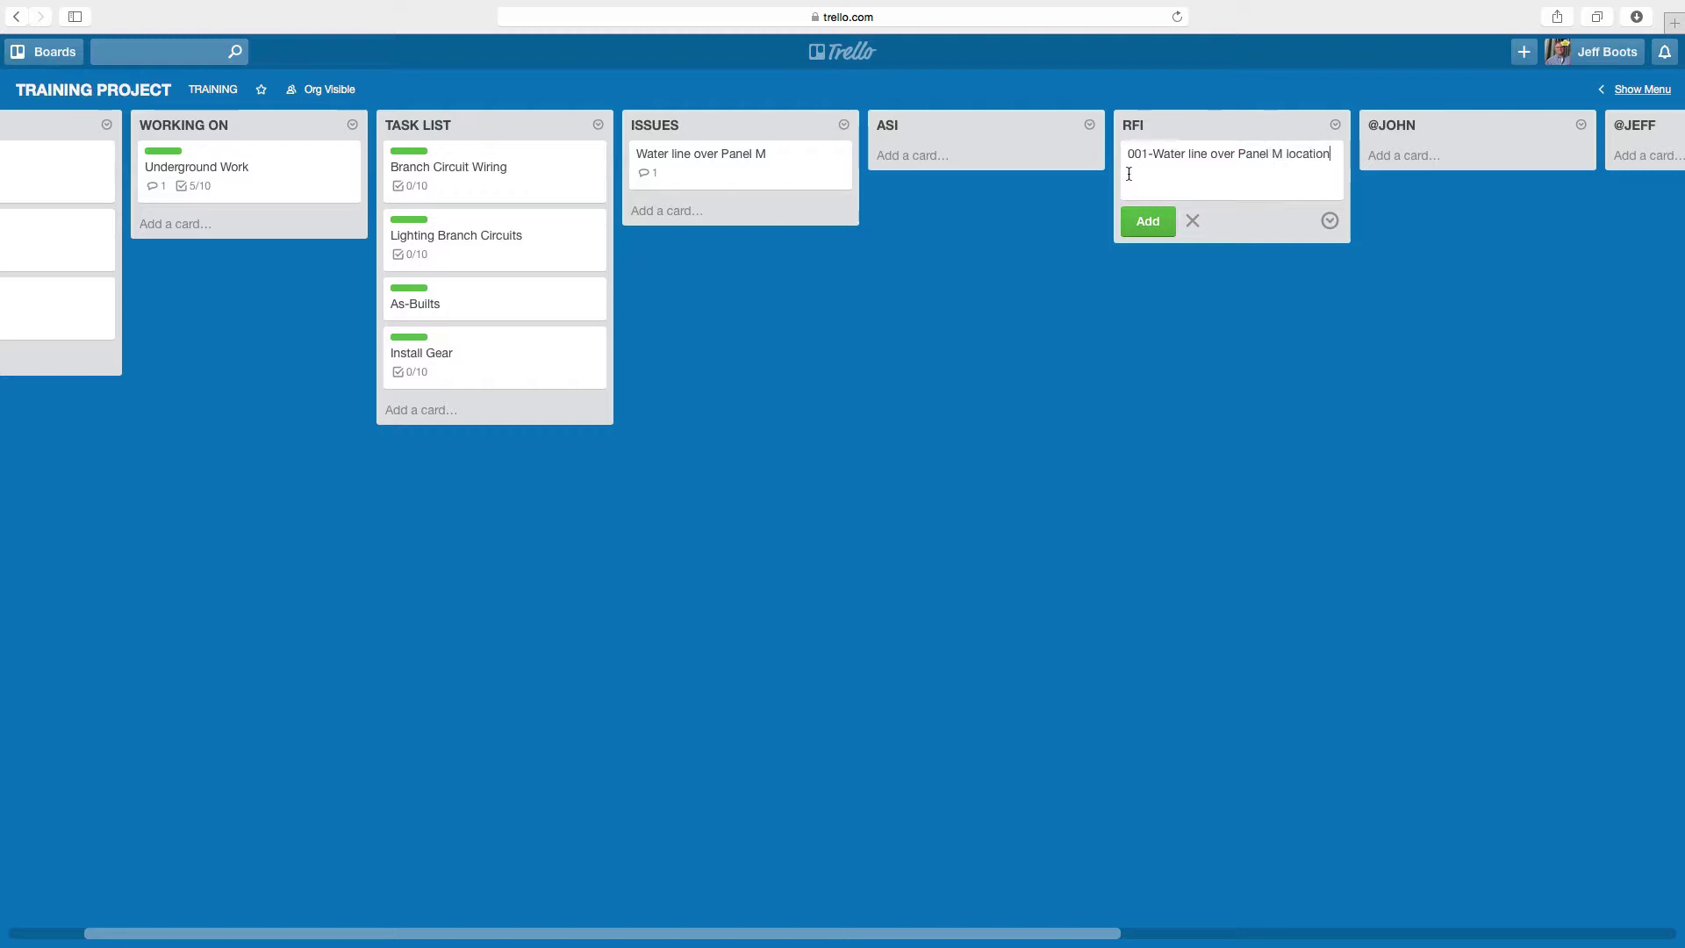
pyautogui.click(1148, 221)
pyautogui.click(1196, 171)
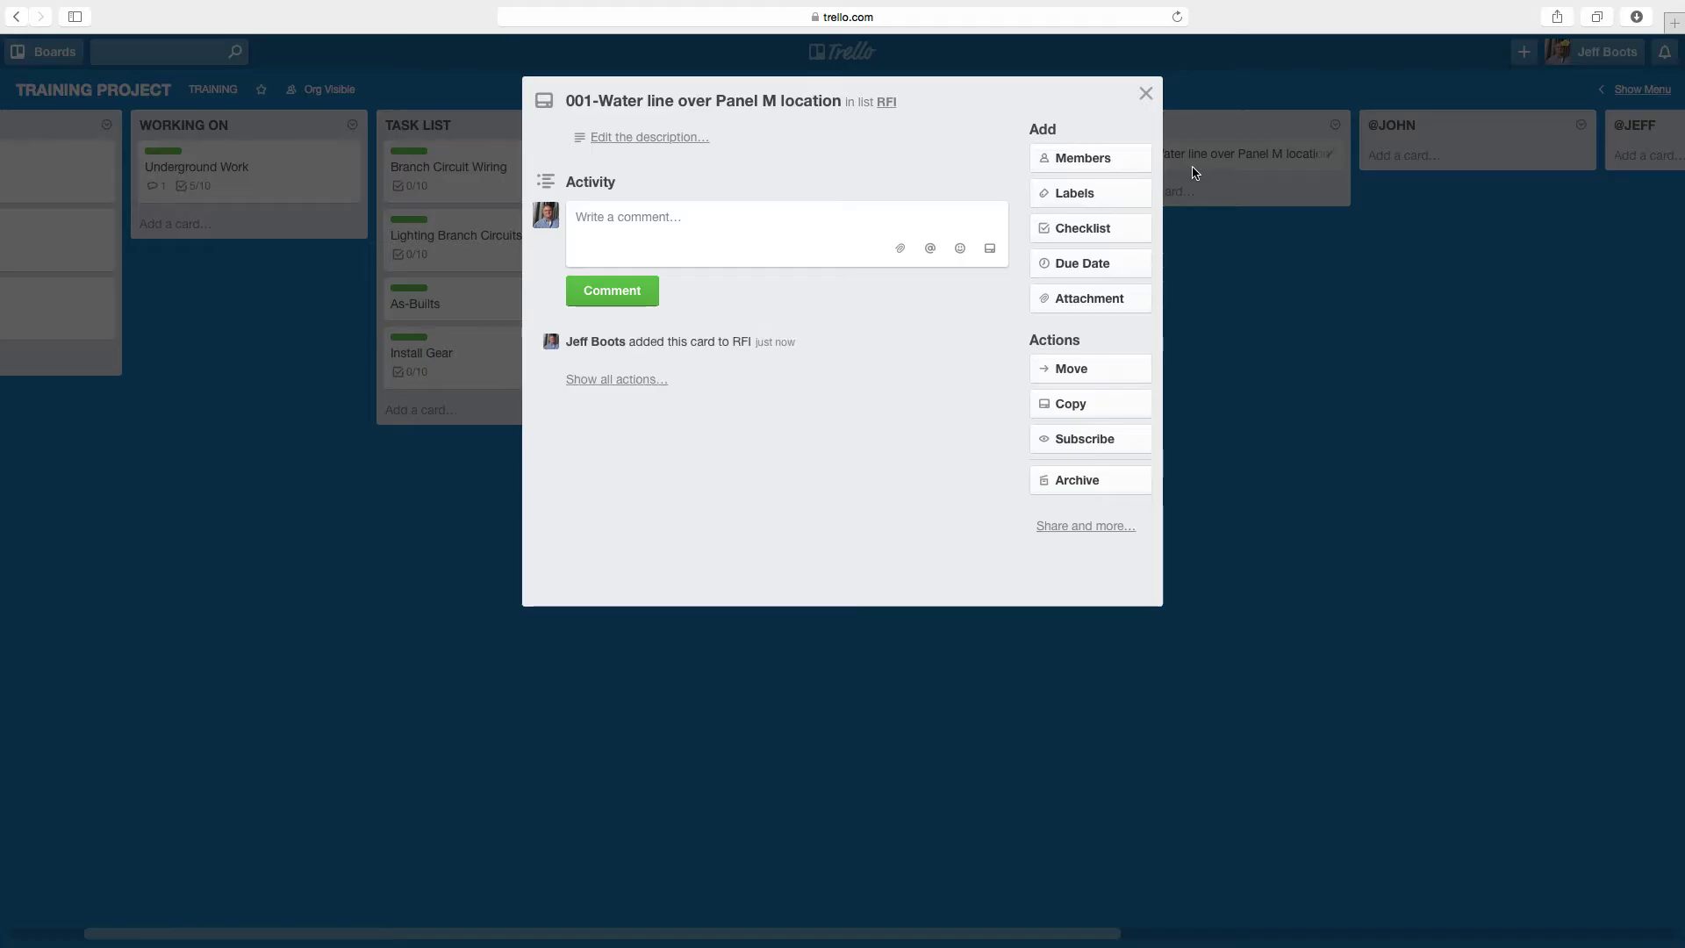
# - Comment 'Sent RFI to GC' on the card and apply the FOLLOW UP label
pyautogui.click(747, 223)
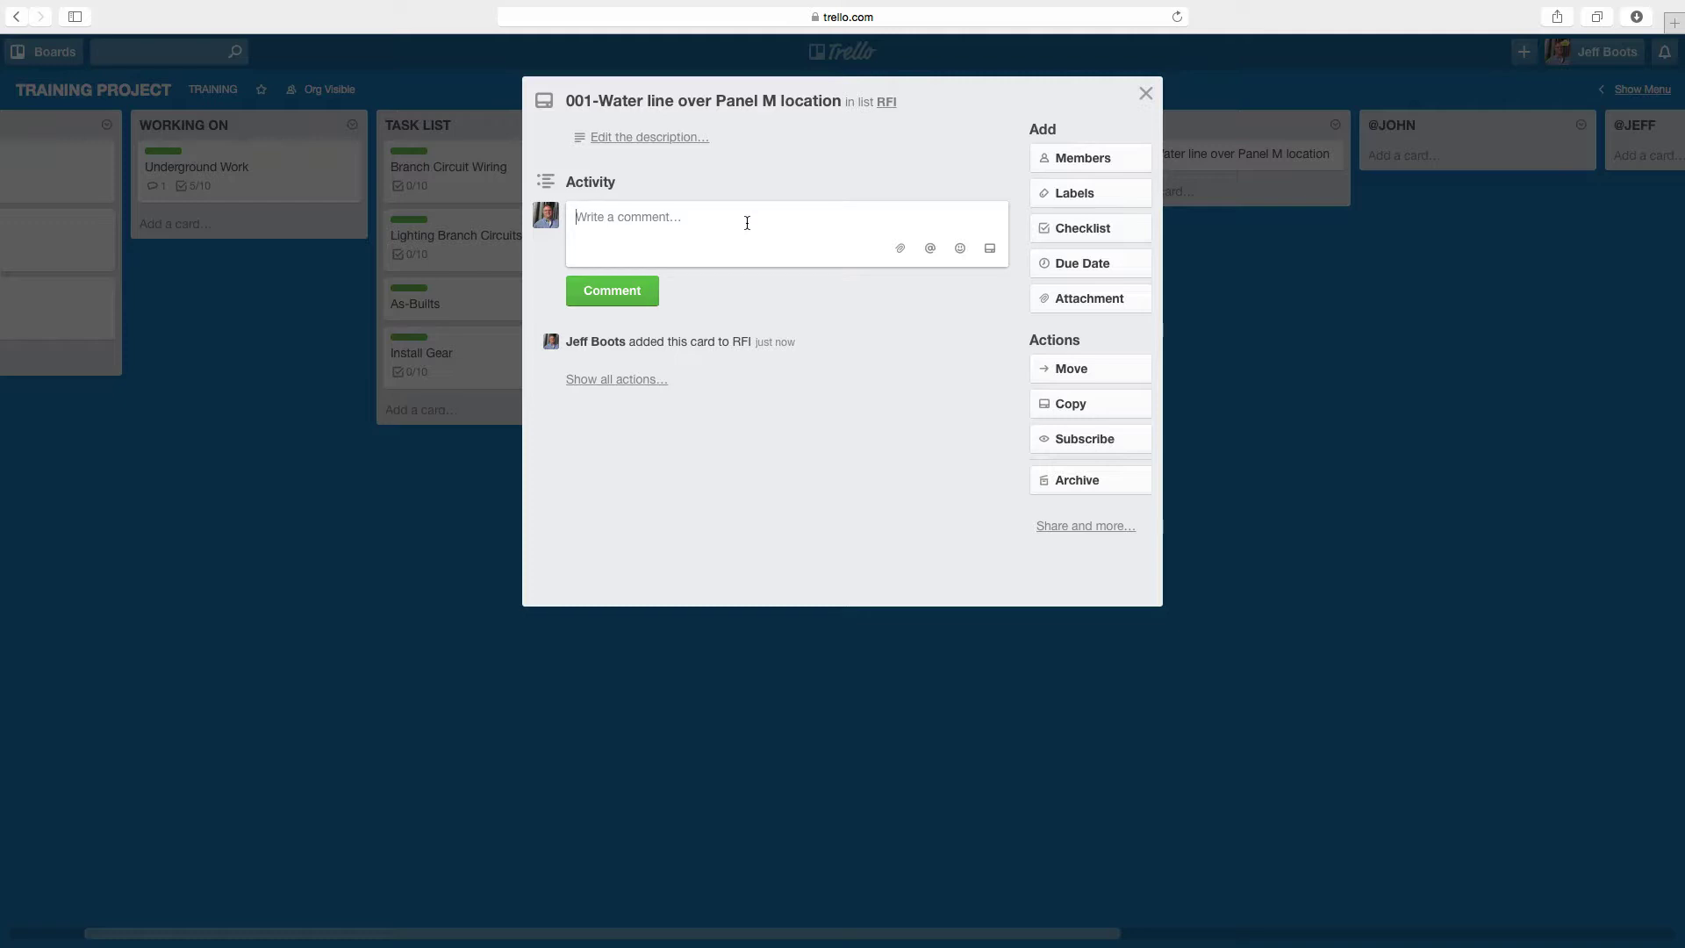
pyautogui.write('Sent RFI to GC')
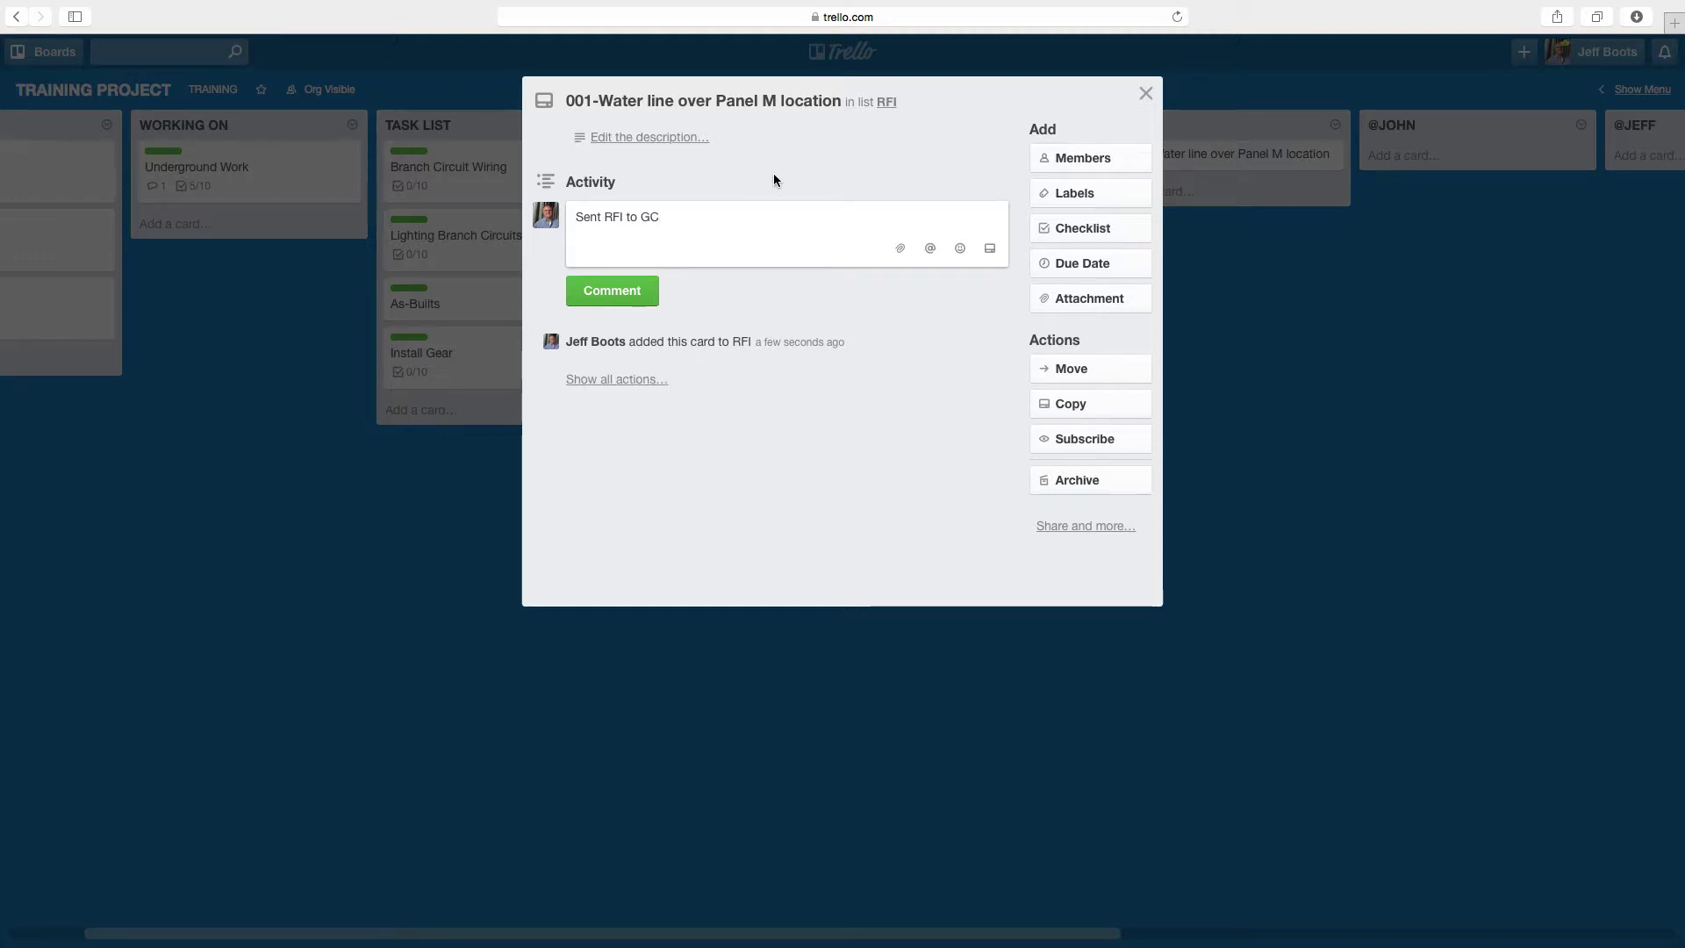
pyautogui.click(639, 293)
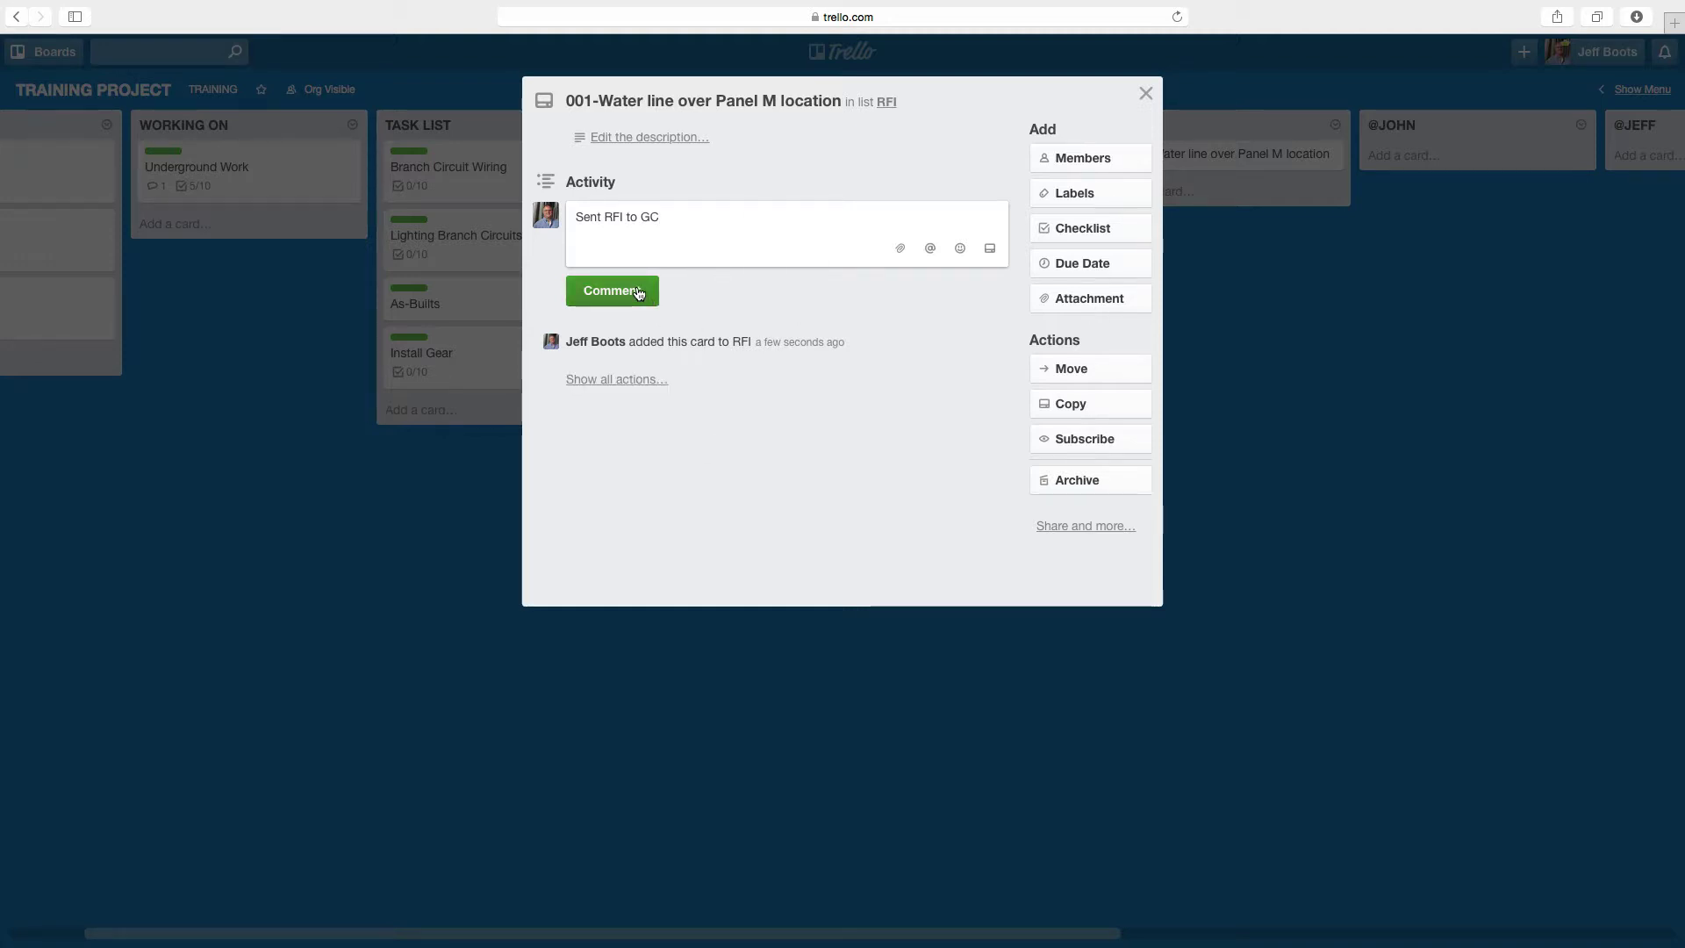
pyautogui.click(1077, 198)
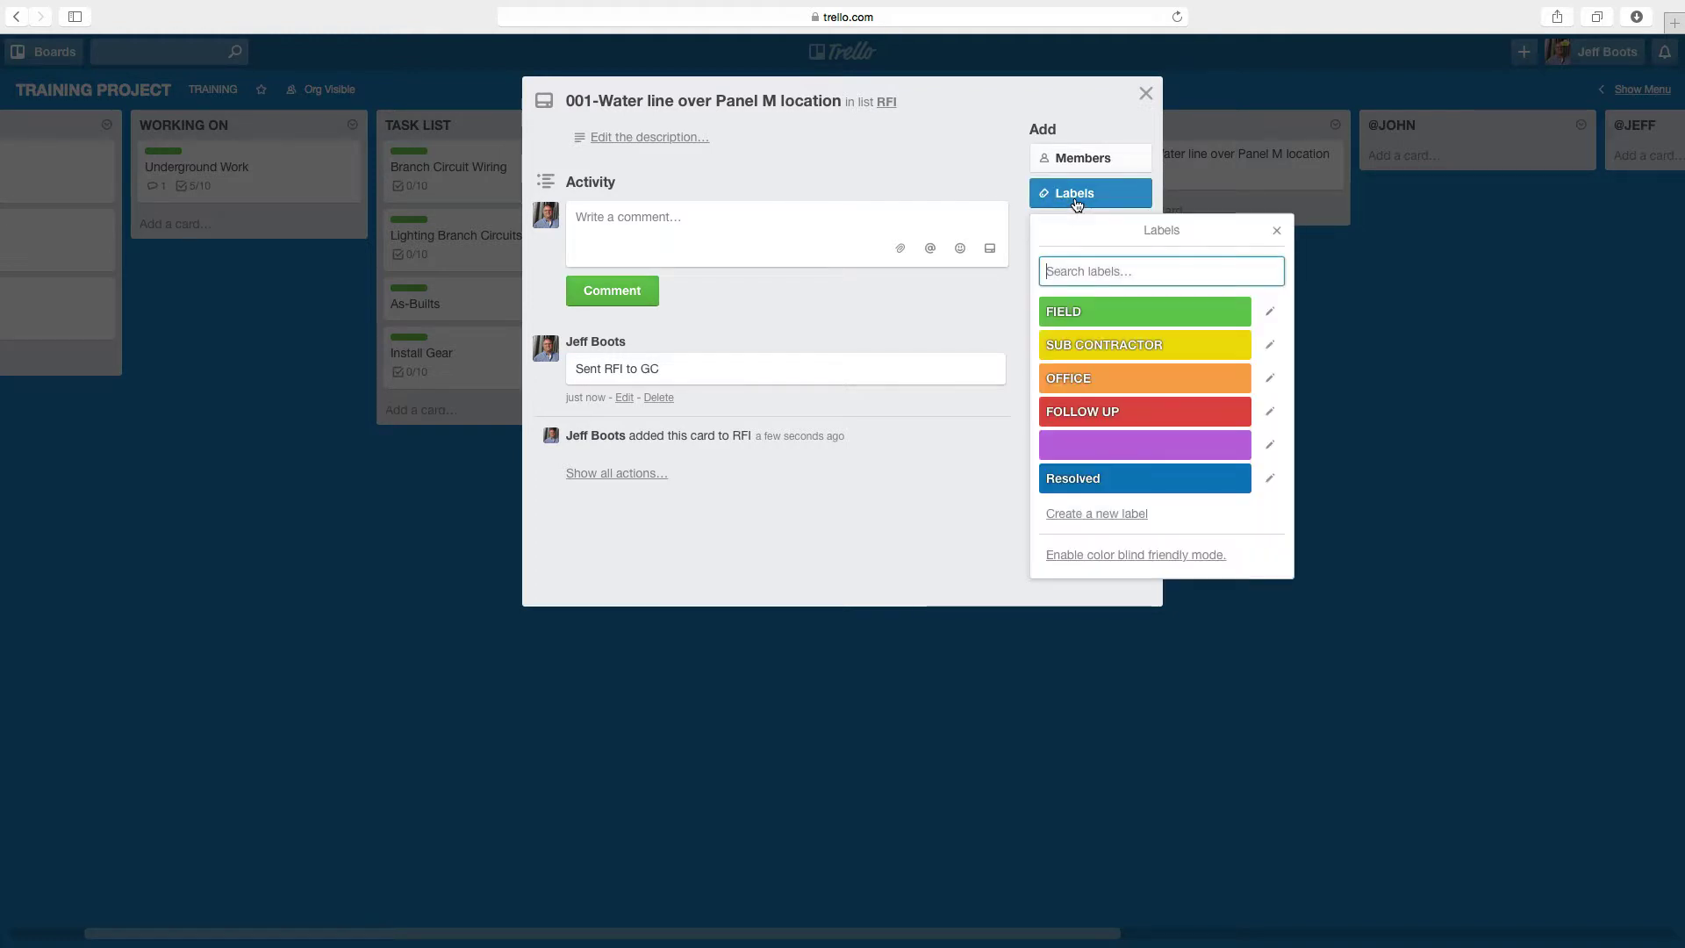
pyautogui.click(1081, 422)
pyautogui.click(746, 715)
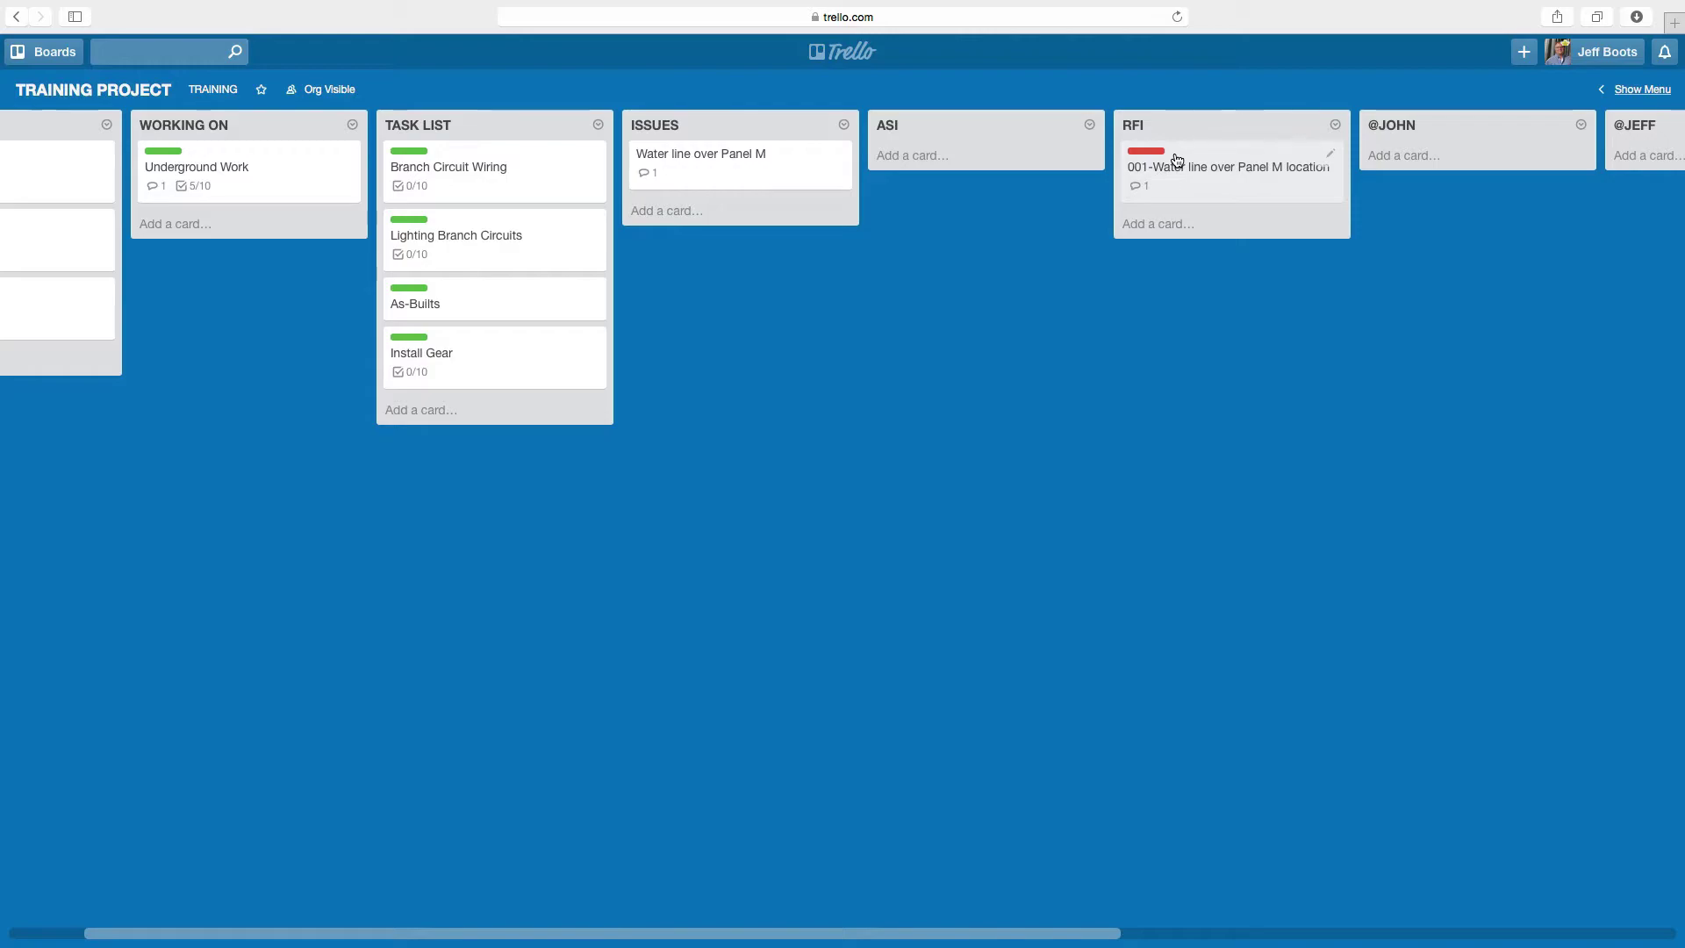
# - On the Water line over Panel M card, post a comment mentioning a teammate: 'put in RFI to see'
pyautogui.click(786, 183)
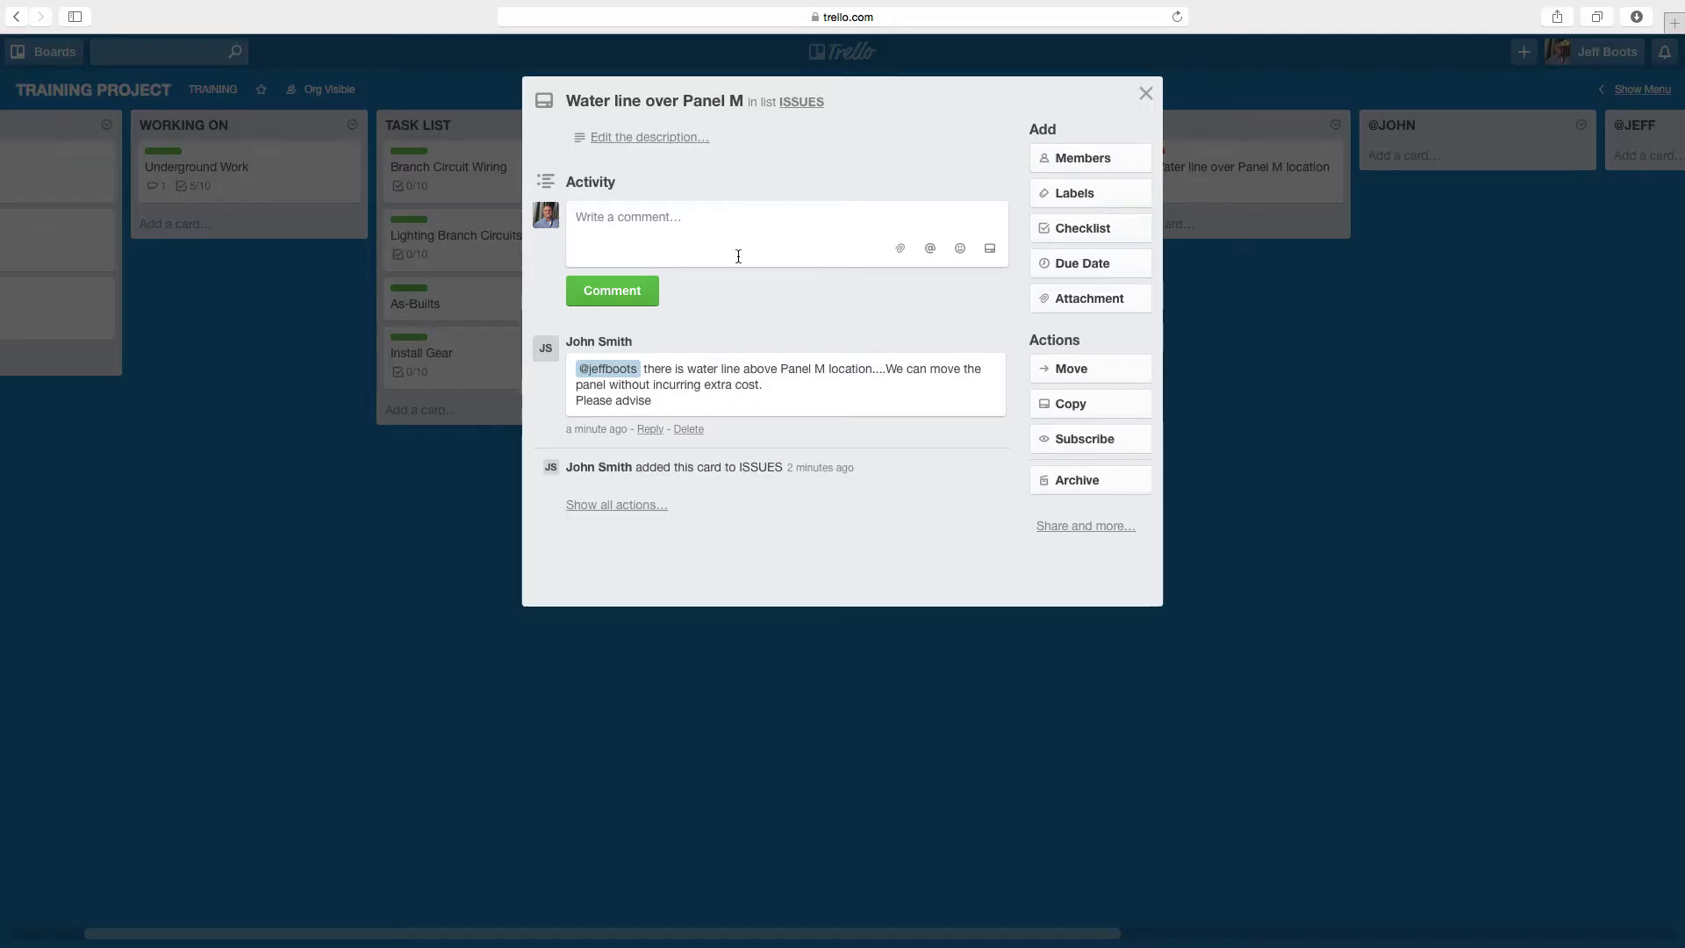
pyautogui.write('@jo')
pyautogui.press('Return')
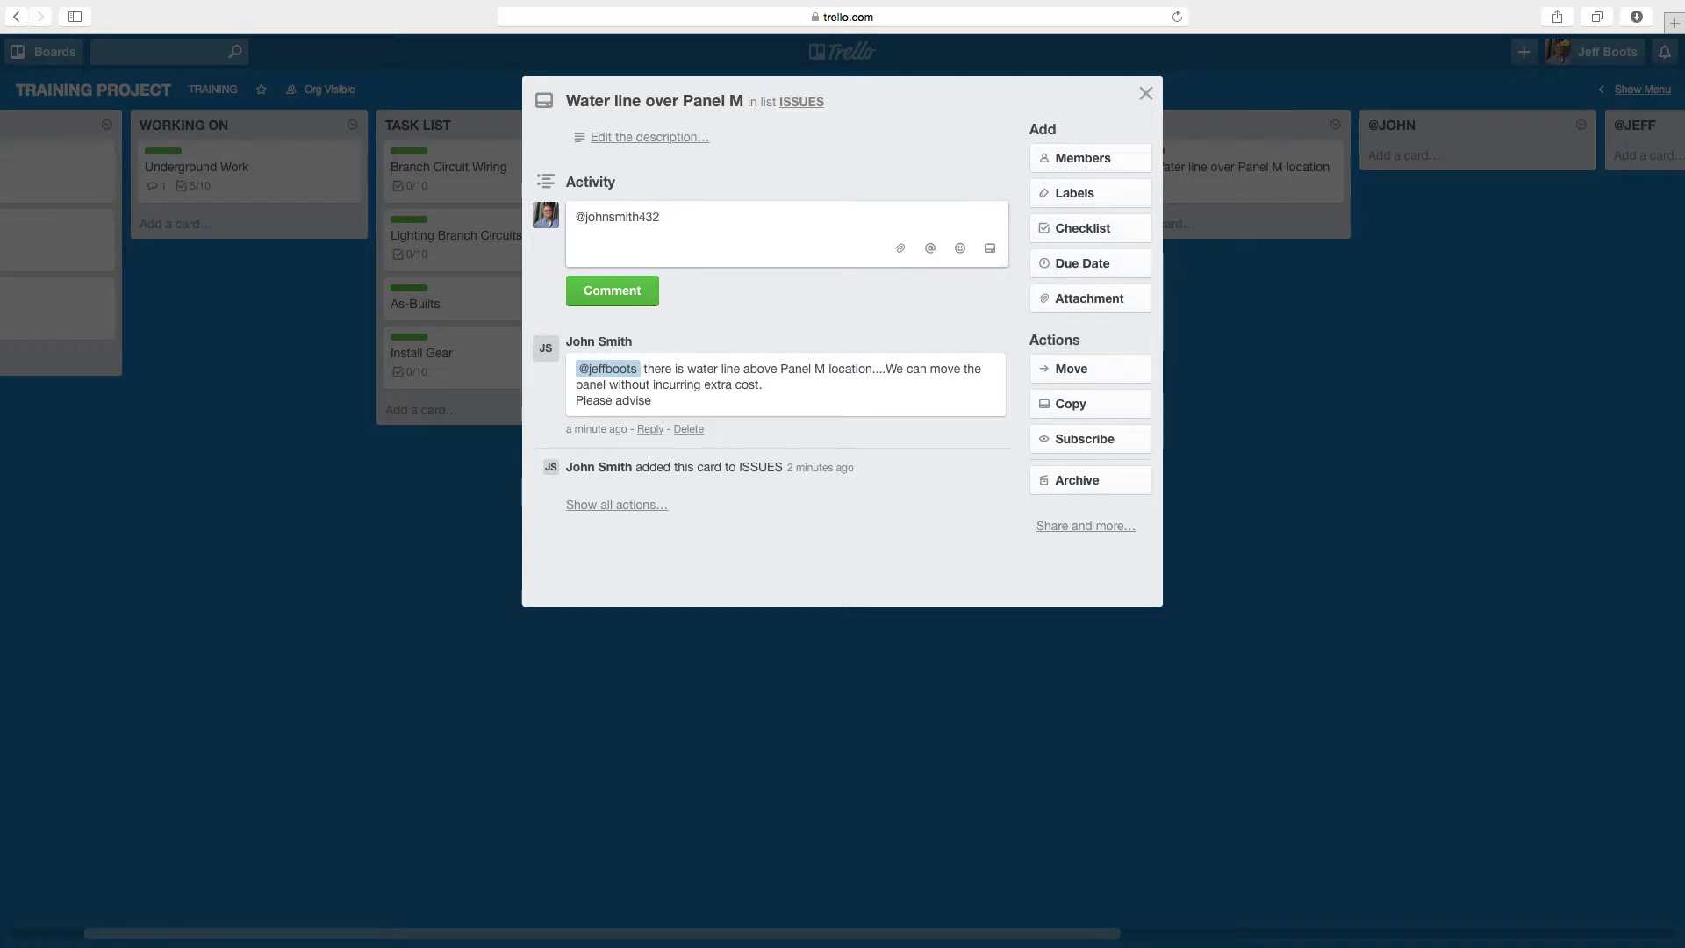
pyautogui.write('put in RFI to see what the architect wants to do')
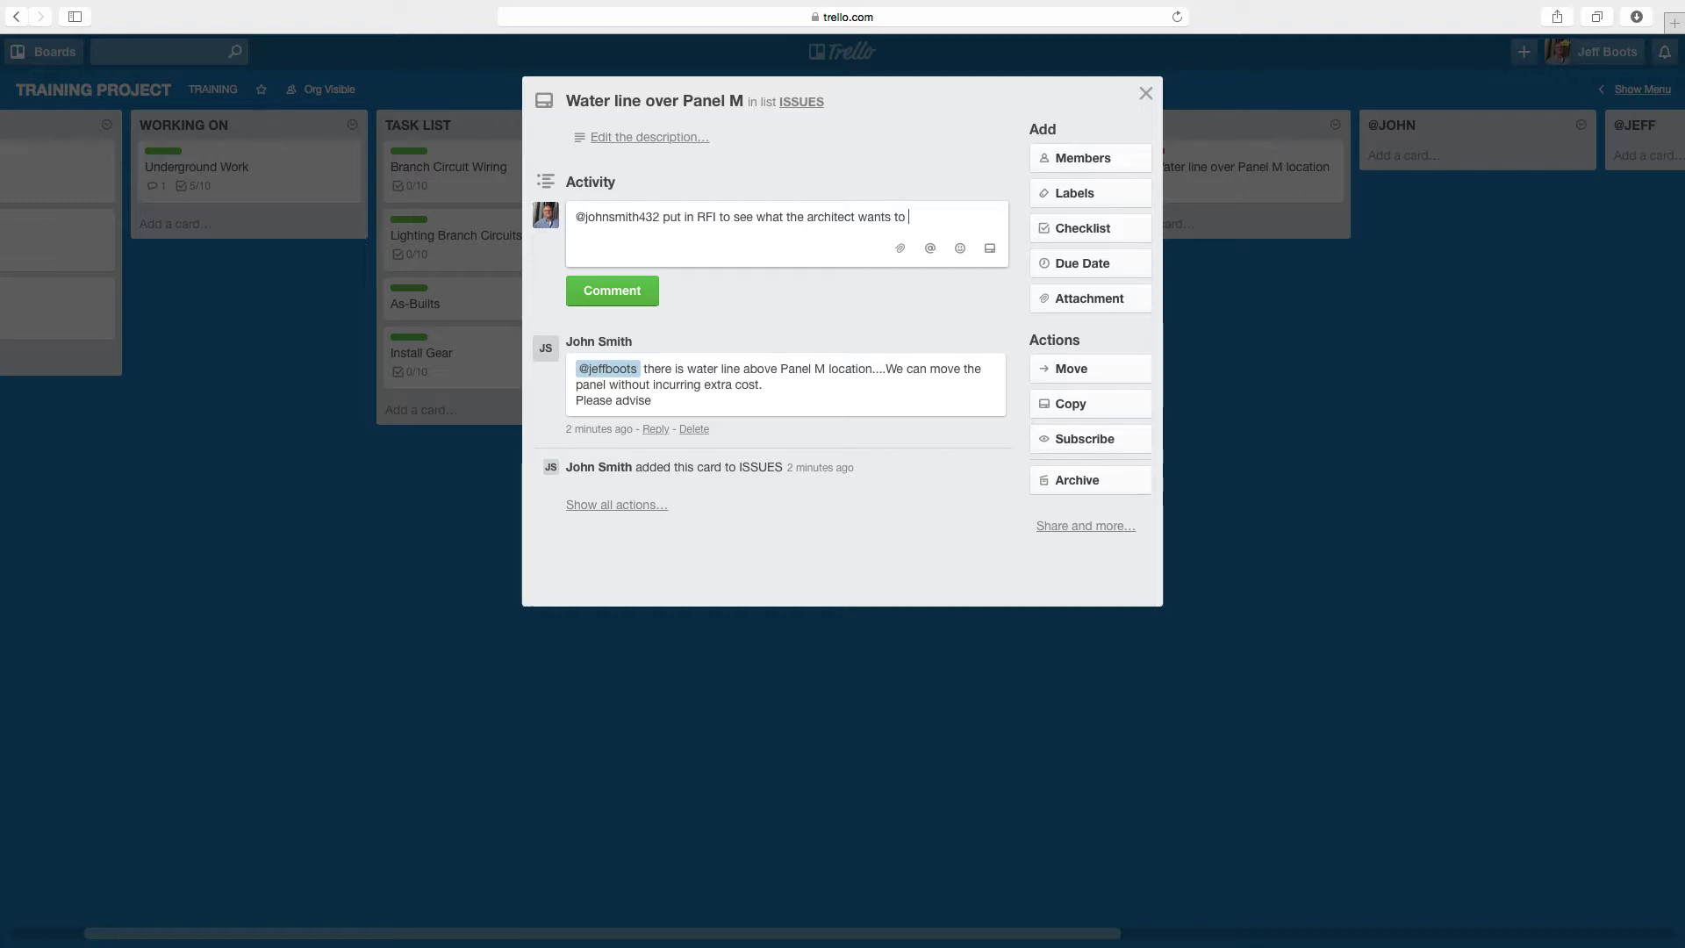
pyautogui.click(602, 291)
pyautogui.click(391, 569)
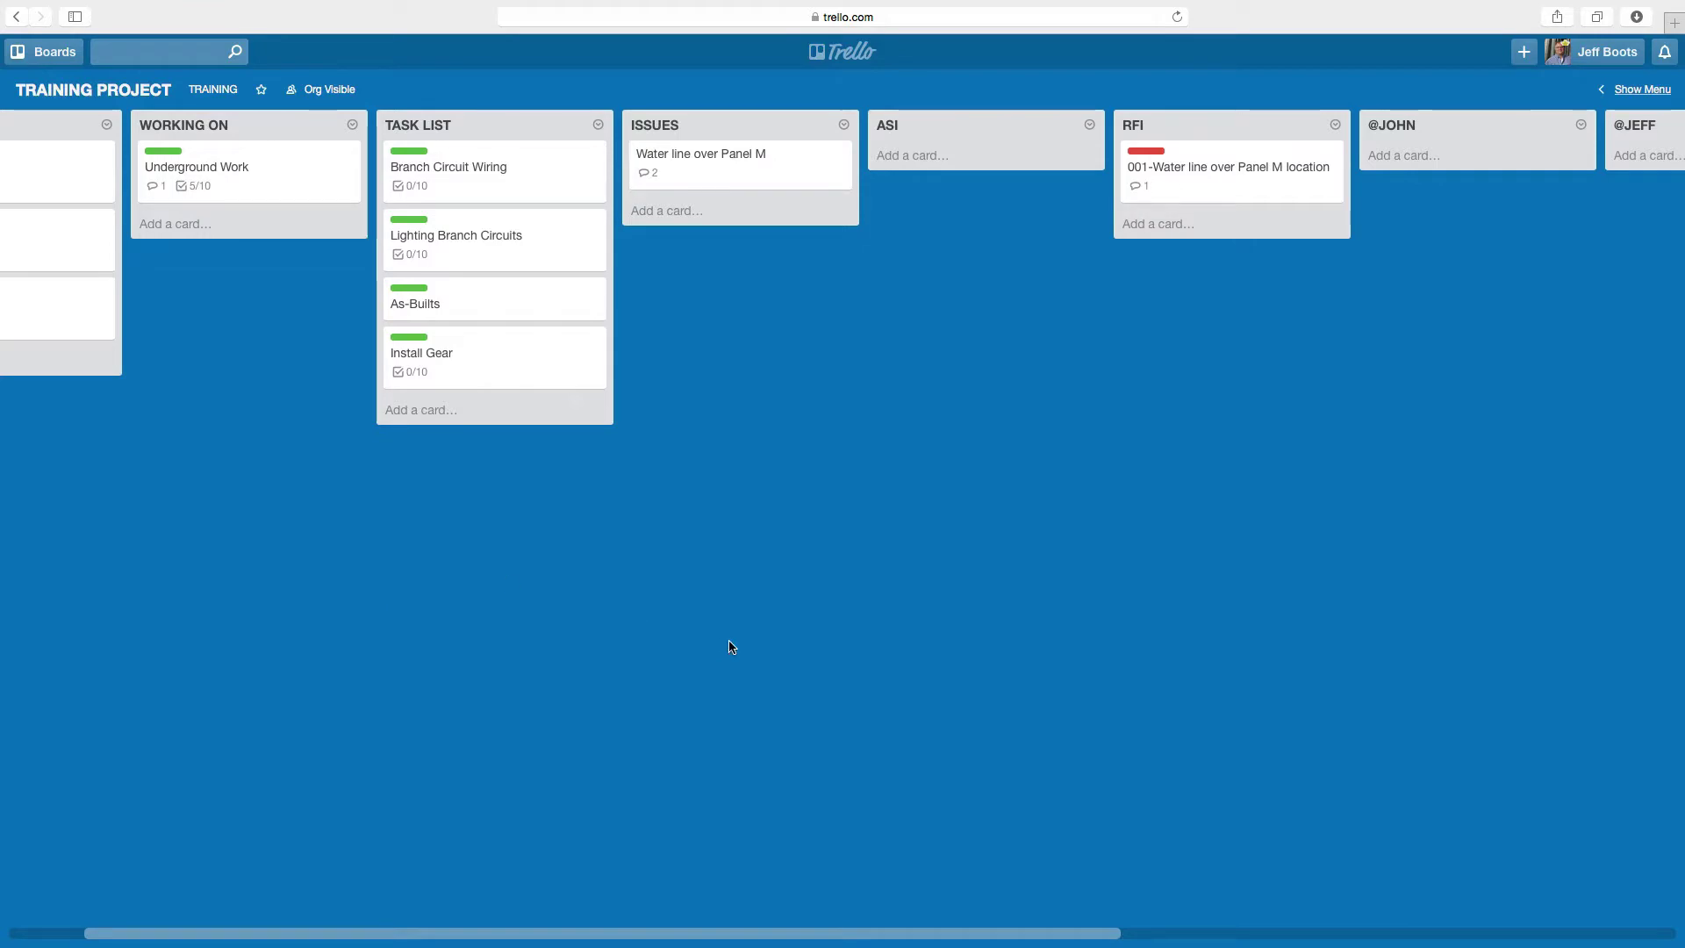
pyautogui.hotkey('ctrl', 'Right')
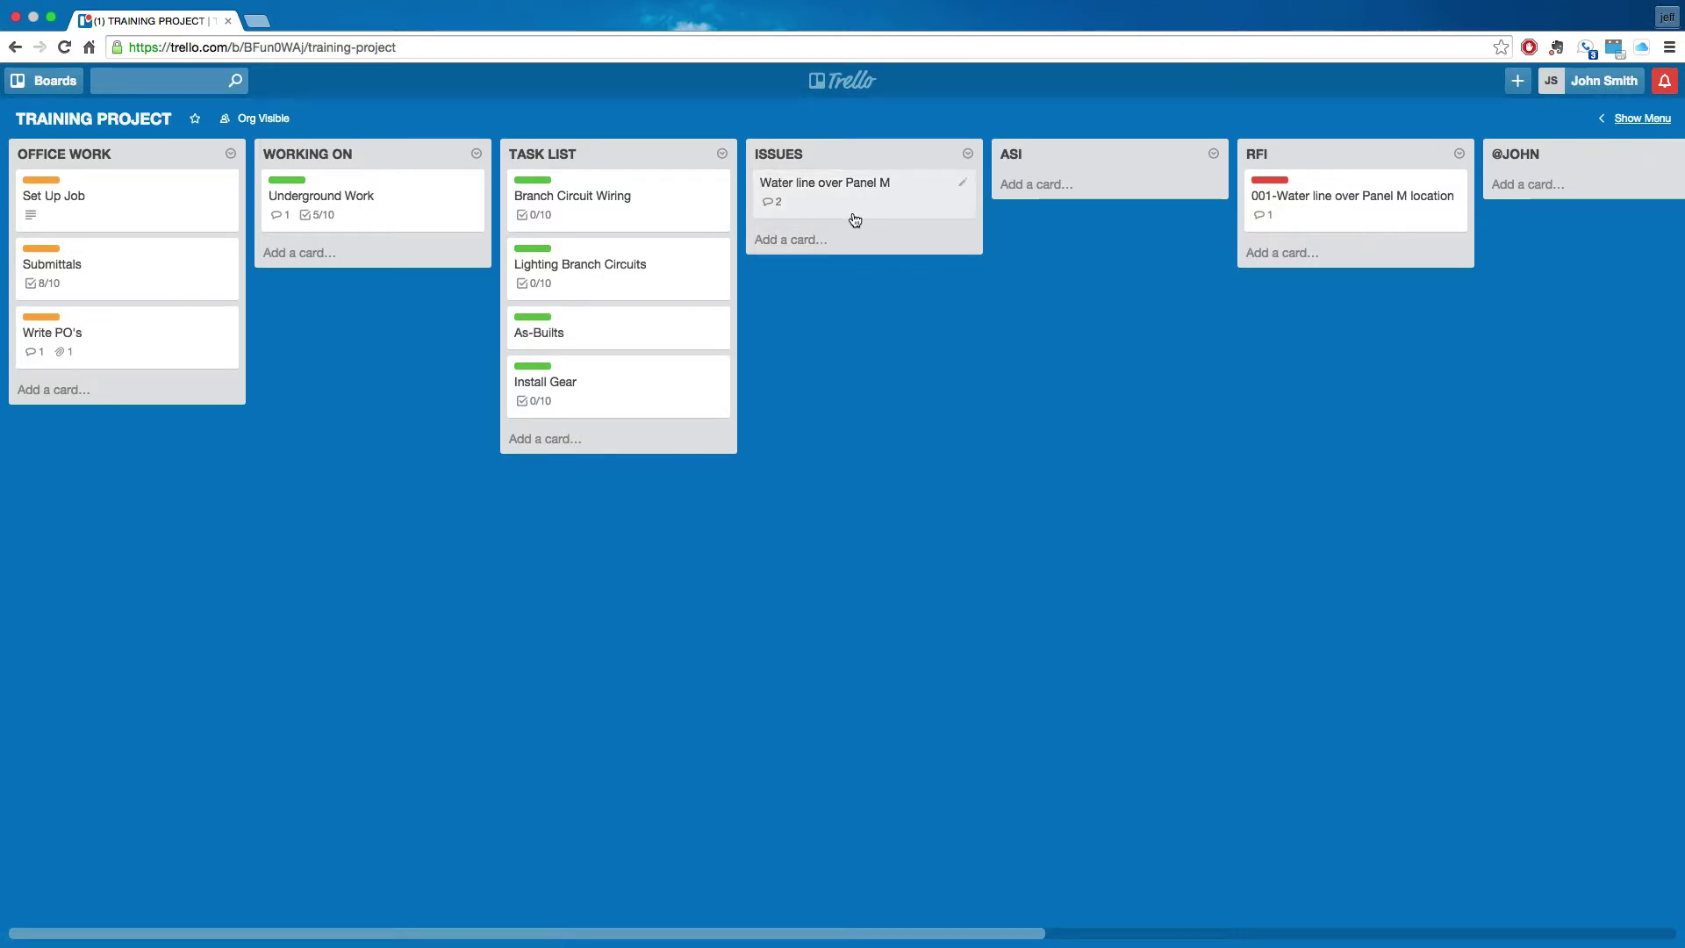
pyautogui.click(1667, 86)
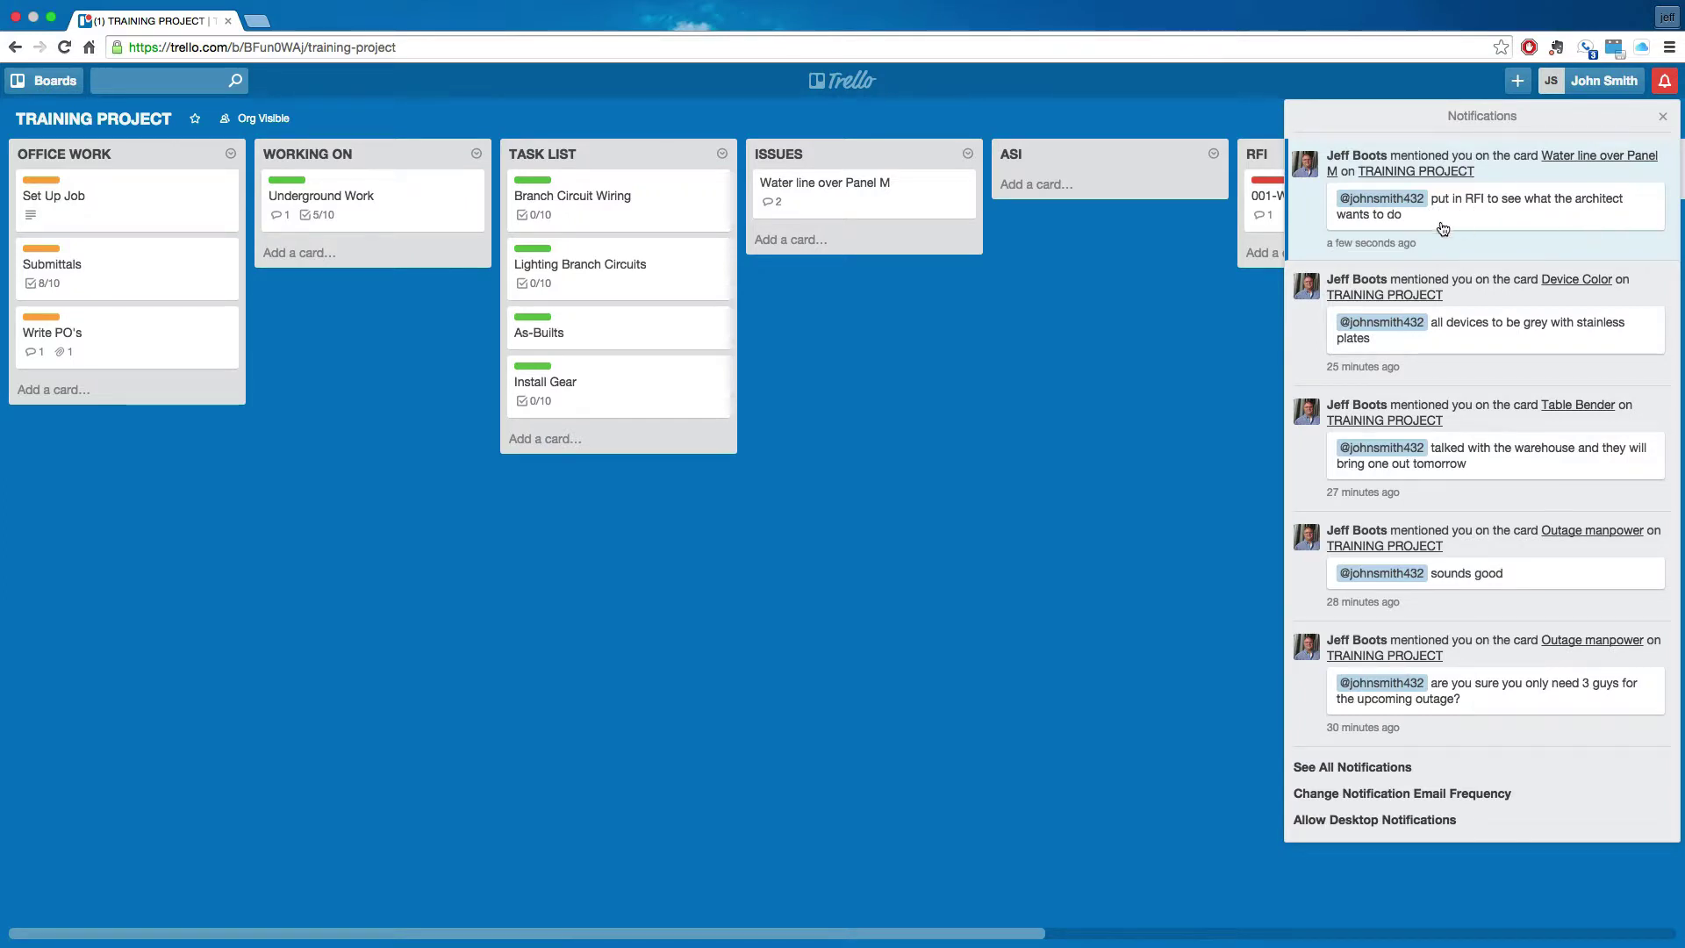
pyautogui.click(1071, 393)
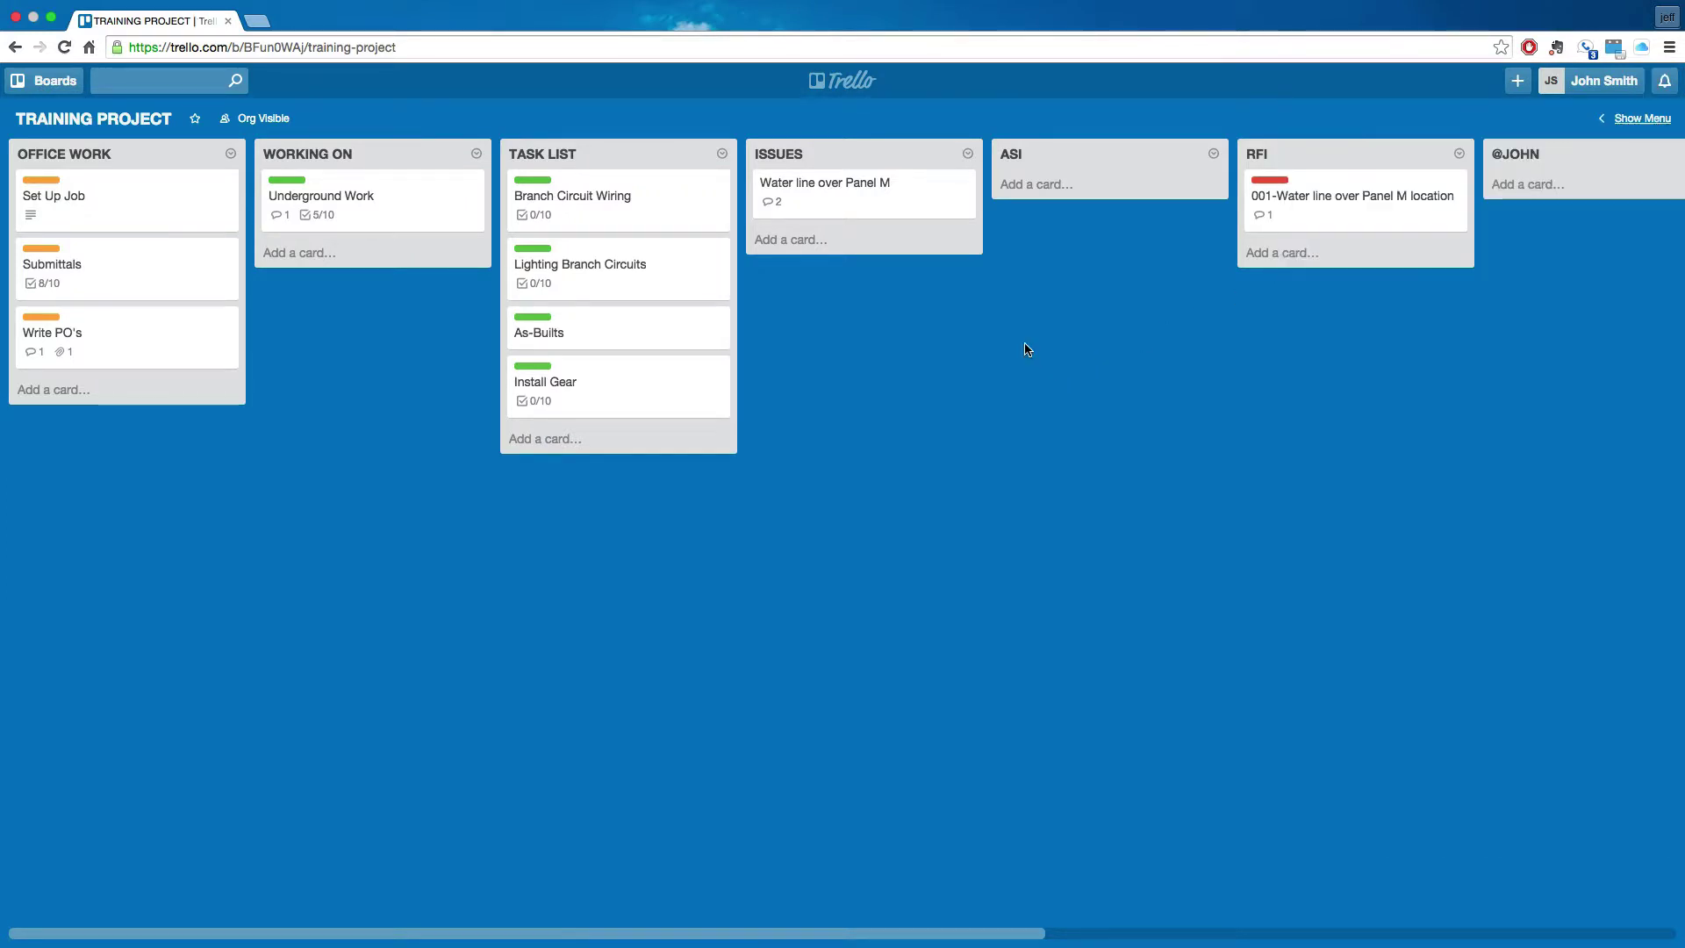
pyautogui.click(884, 191)
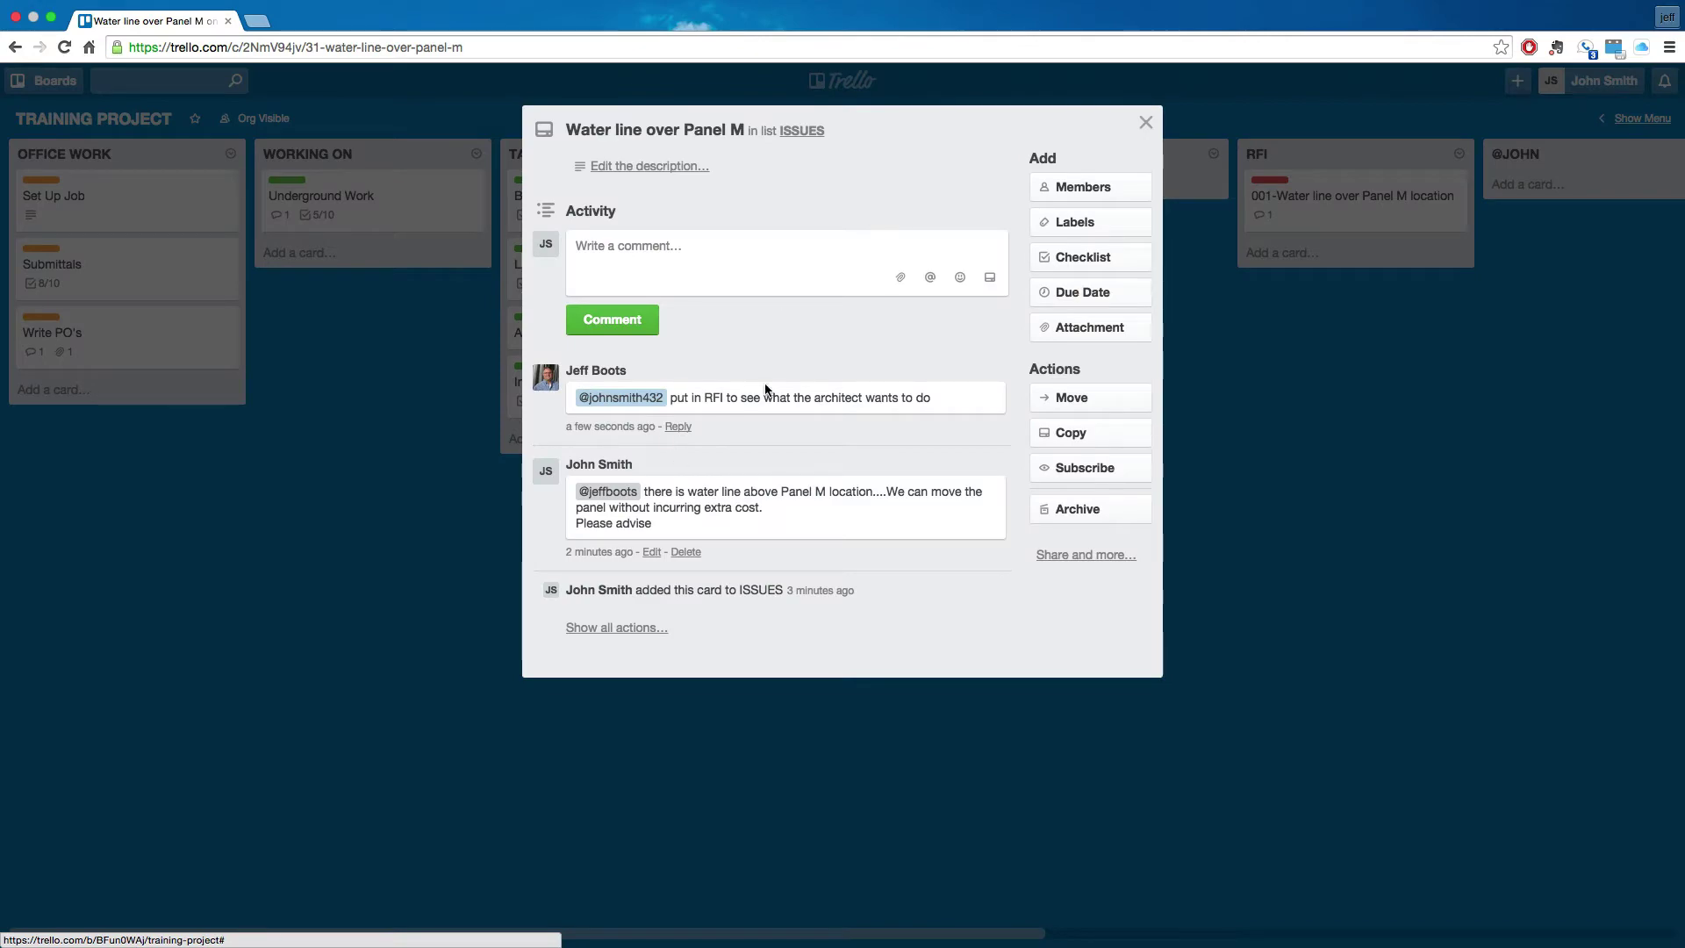
pyautogui.click(318, 577)
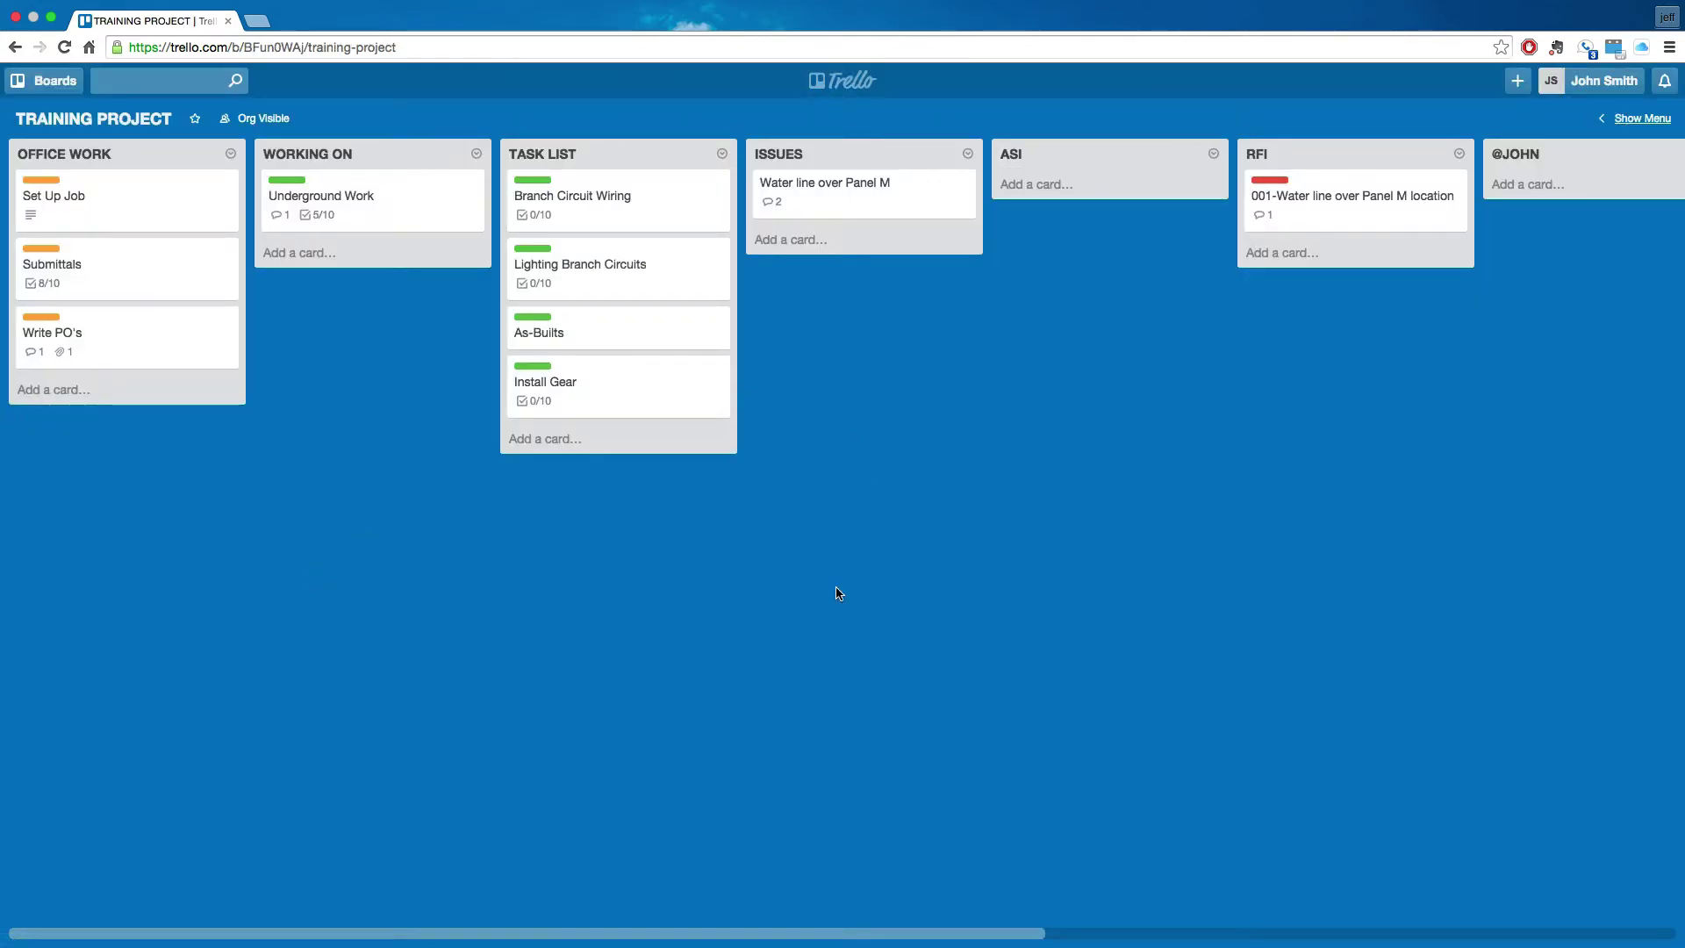
pyautogui.hotkey('ctrl', 'Left')
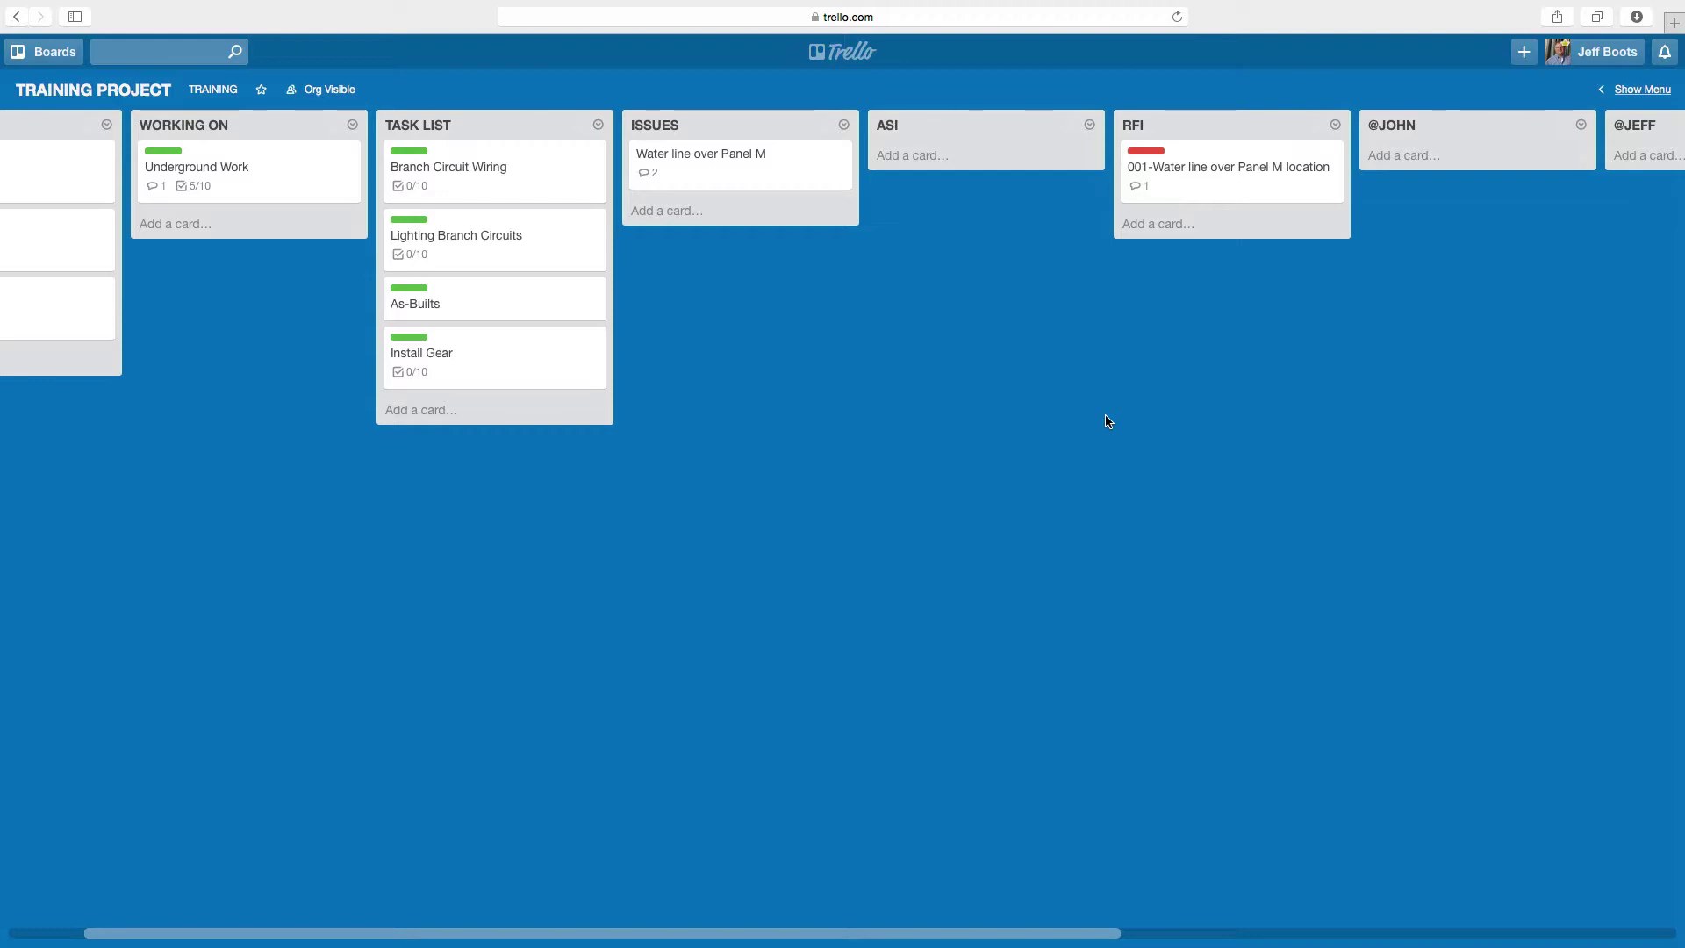
# - Add '001-Relocate Panel M' to ASI with the comment 'Sent no cost change to architect'
pyautogui.click(919, 158)
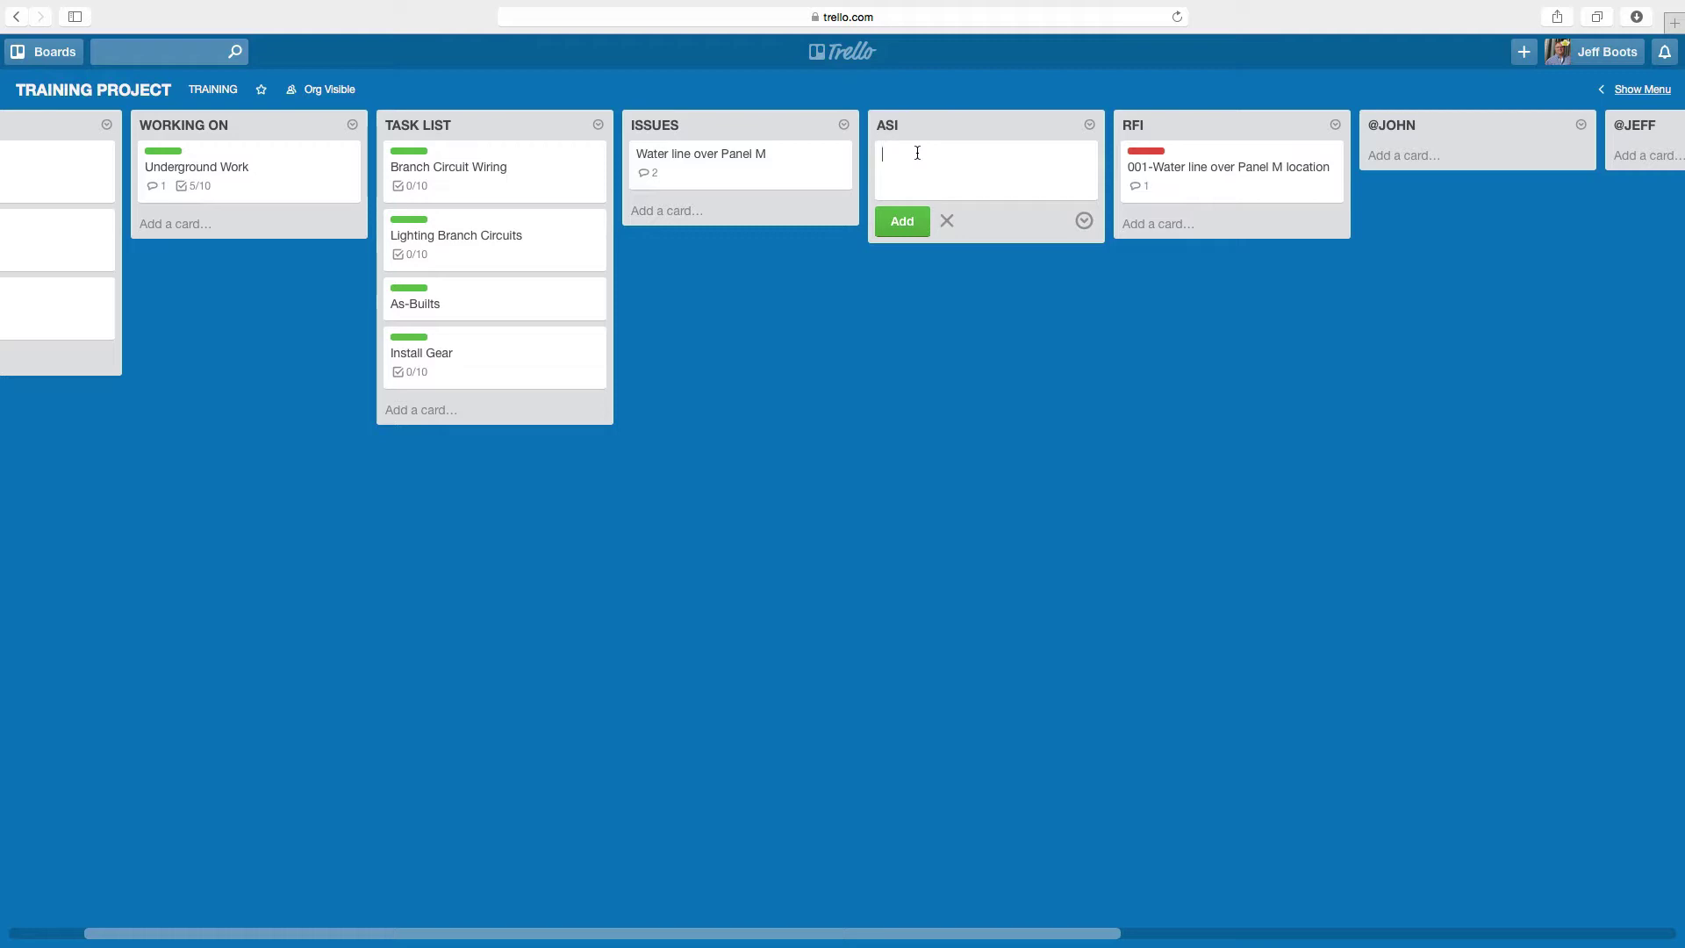
pyautogui.write('001-Relocate Panel M')
pyautogui.click(902, 221)
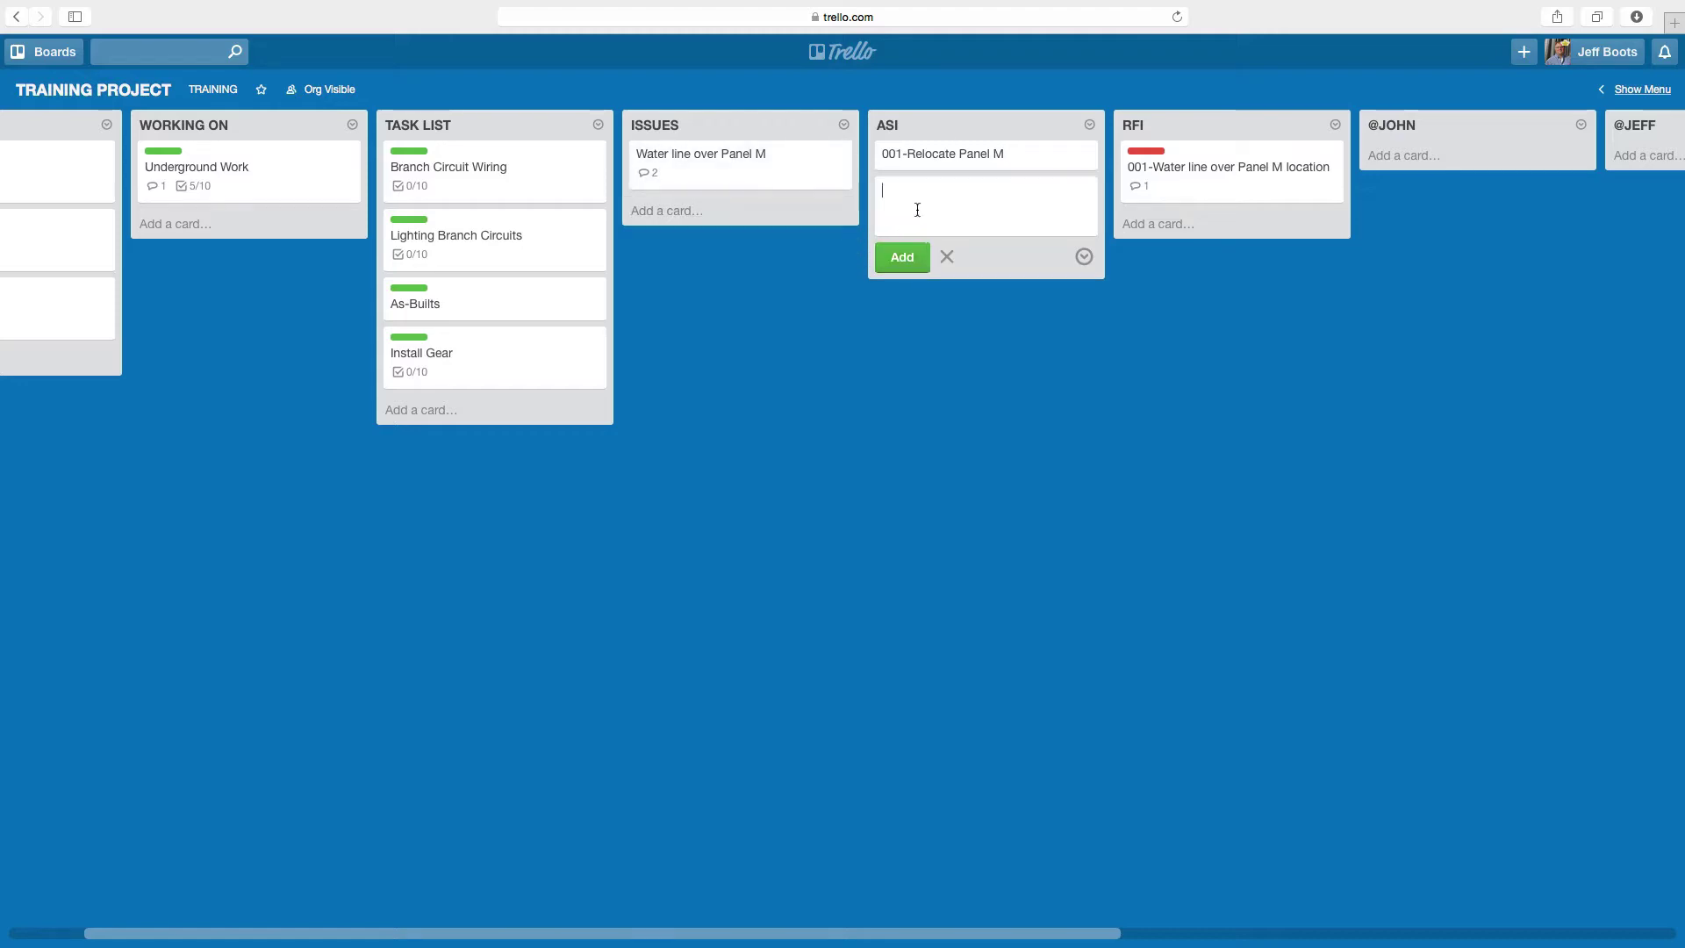
pyautogui.click(961, 167)
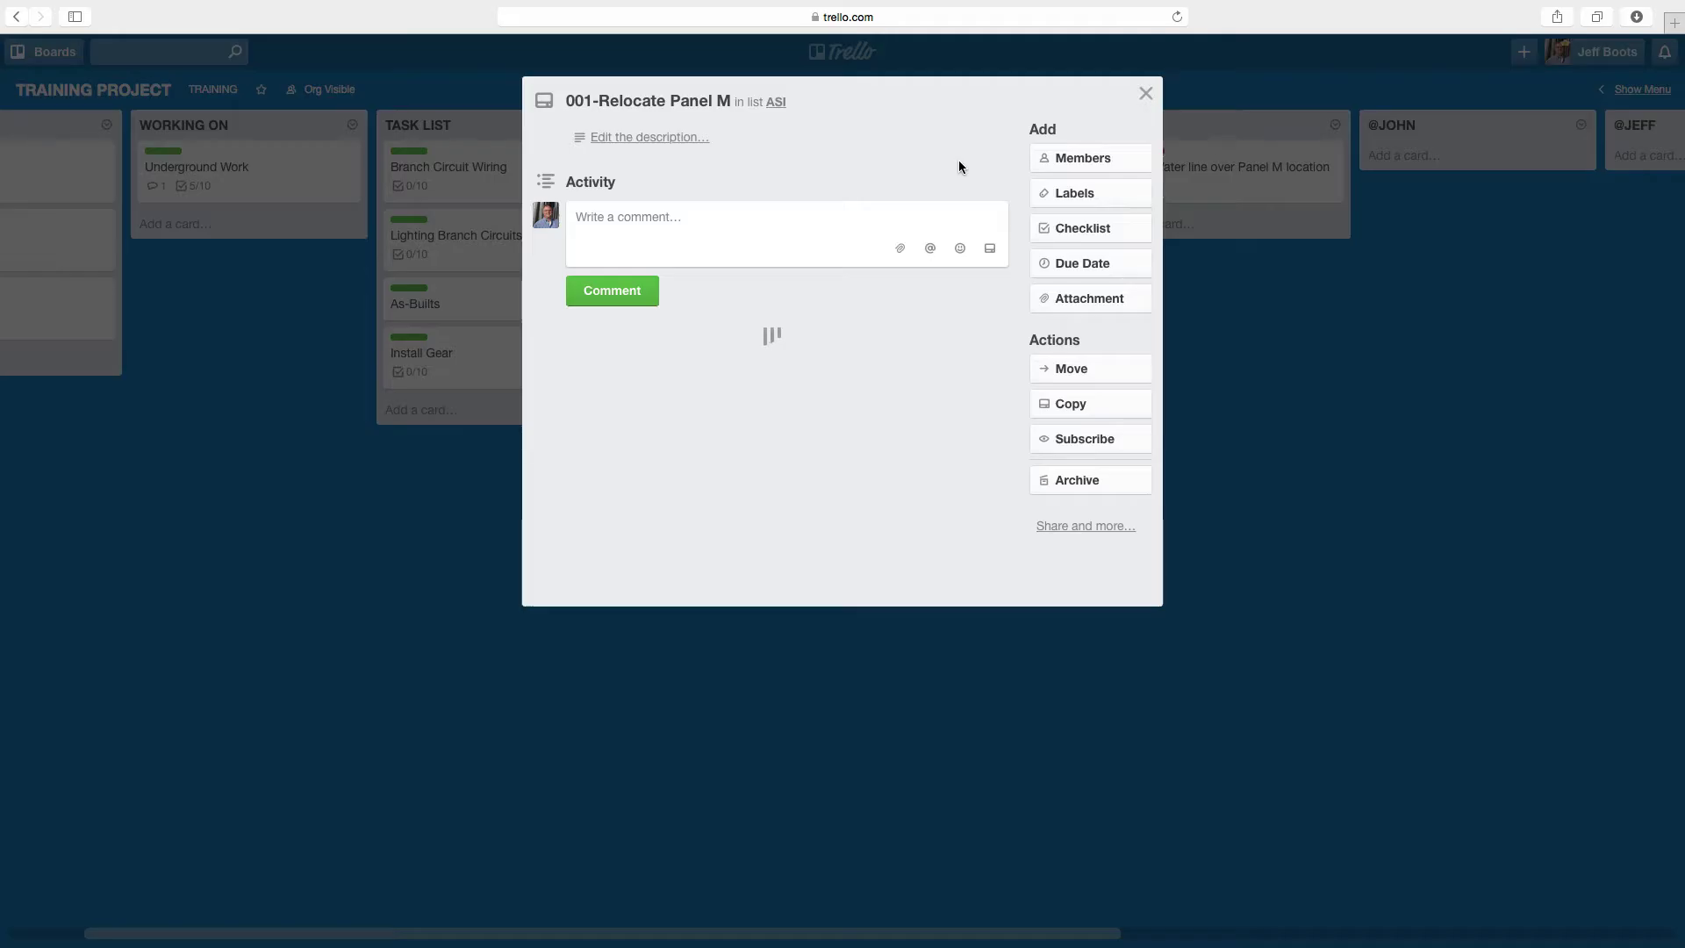
pyautogui.click(788, 224)
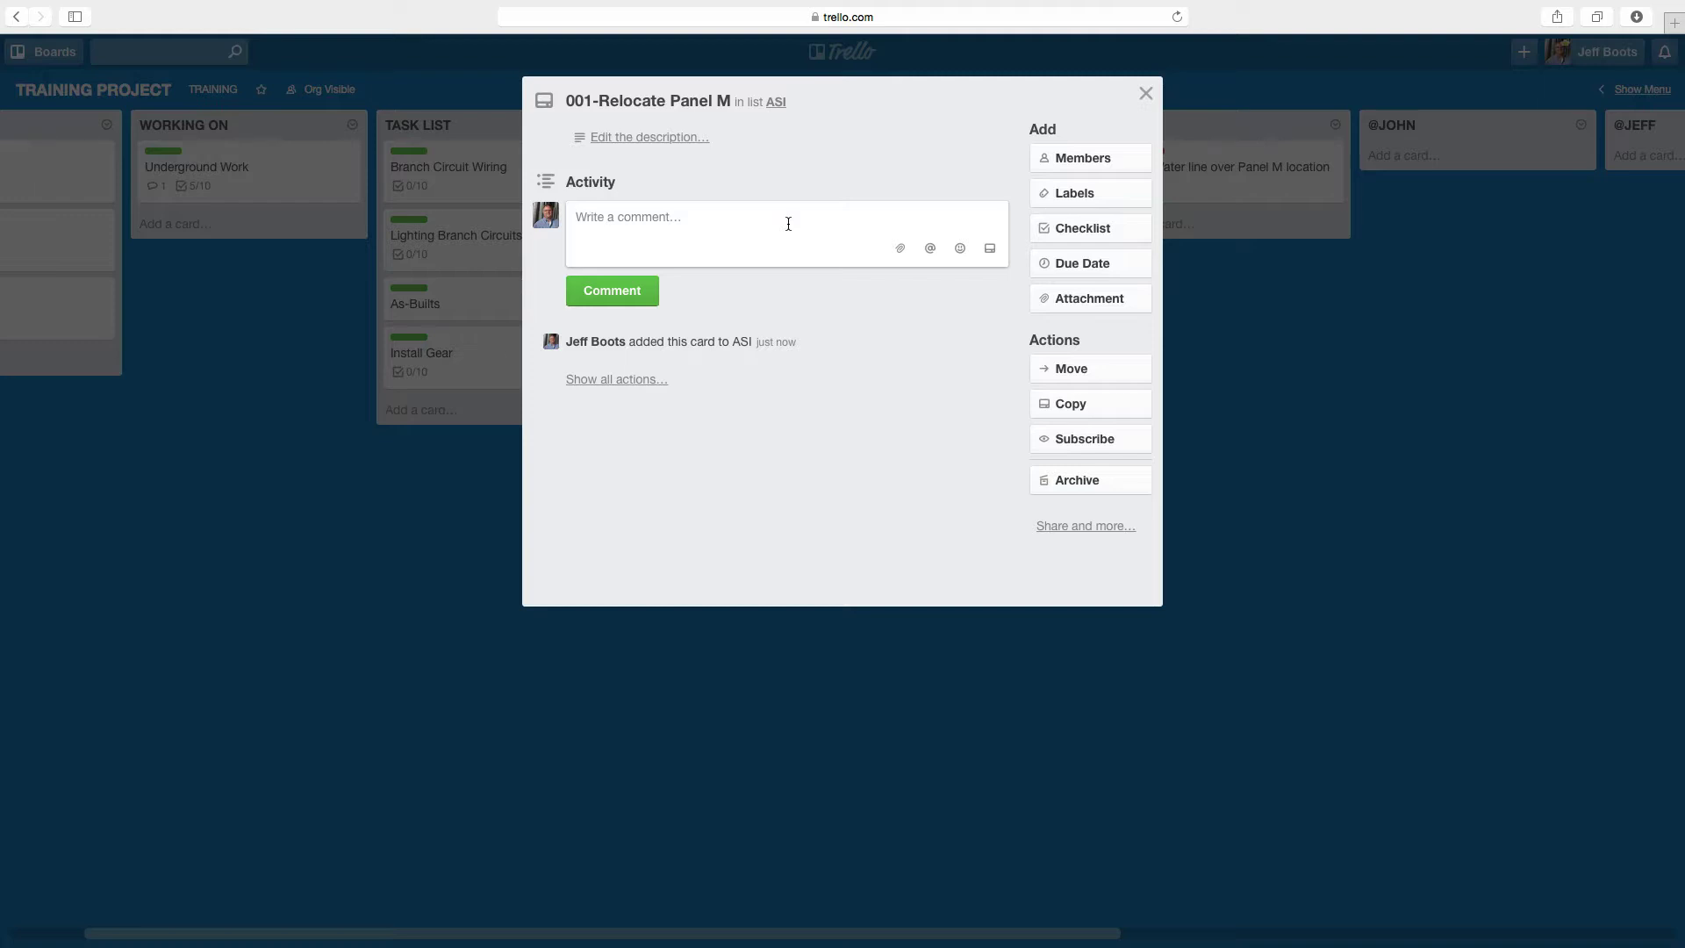
pyautogui.write('Sent no cost change to architect')
pyautogui.click(634, 298)
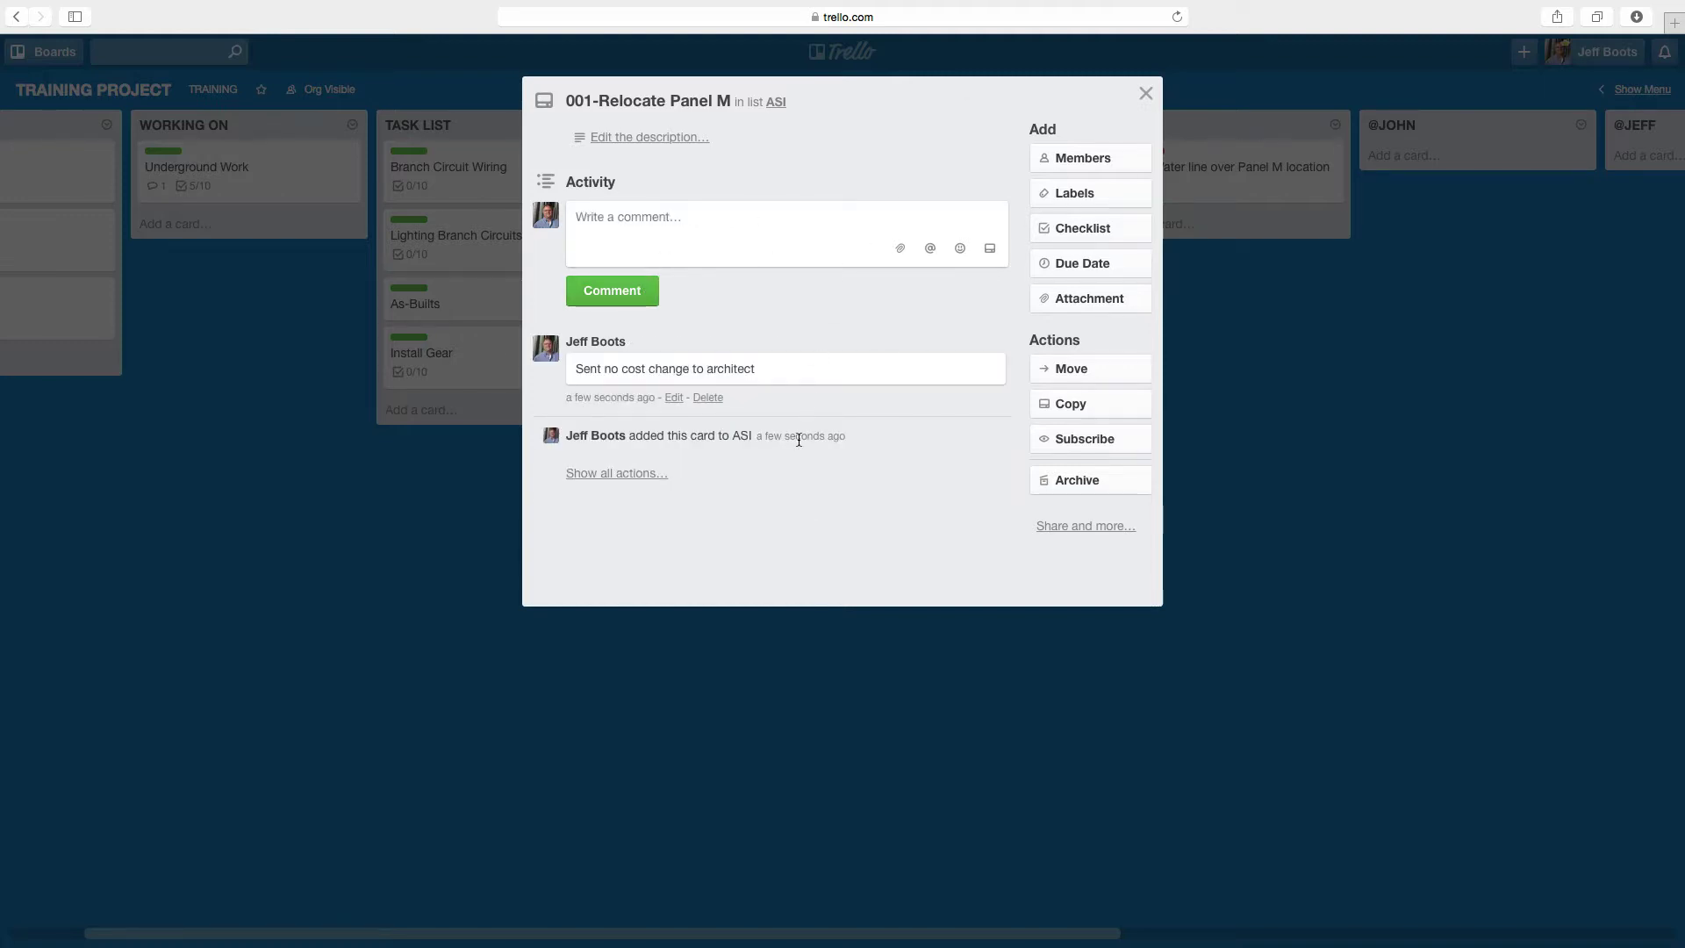
pyautogui.click(774, 692)
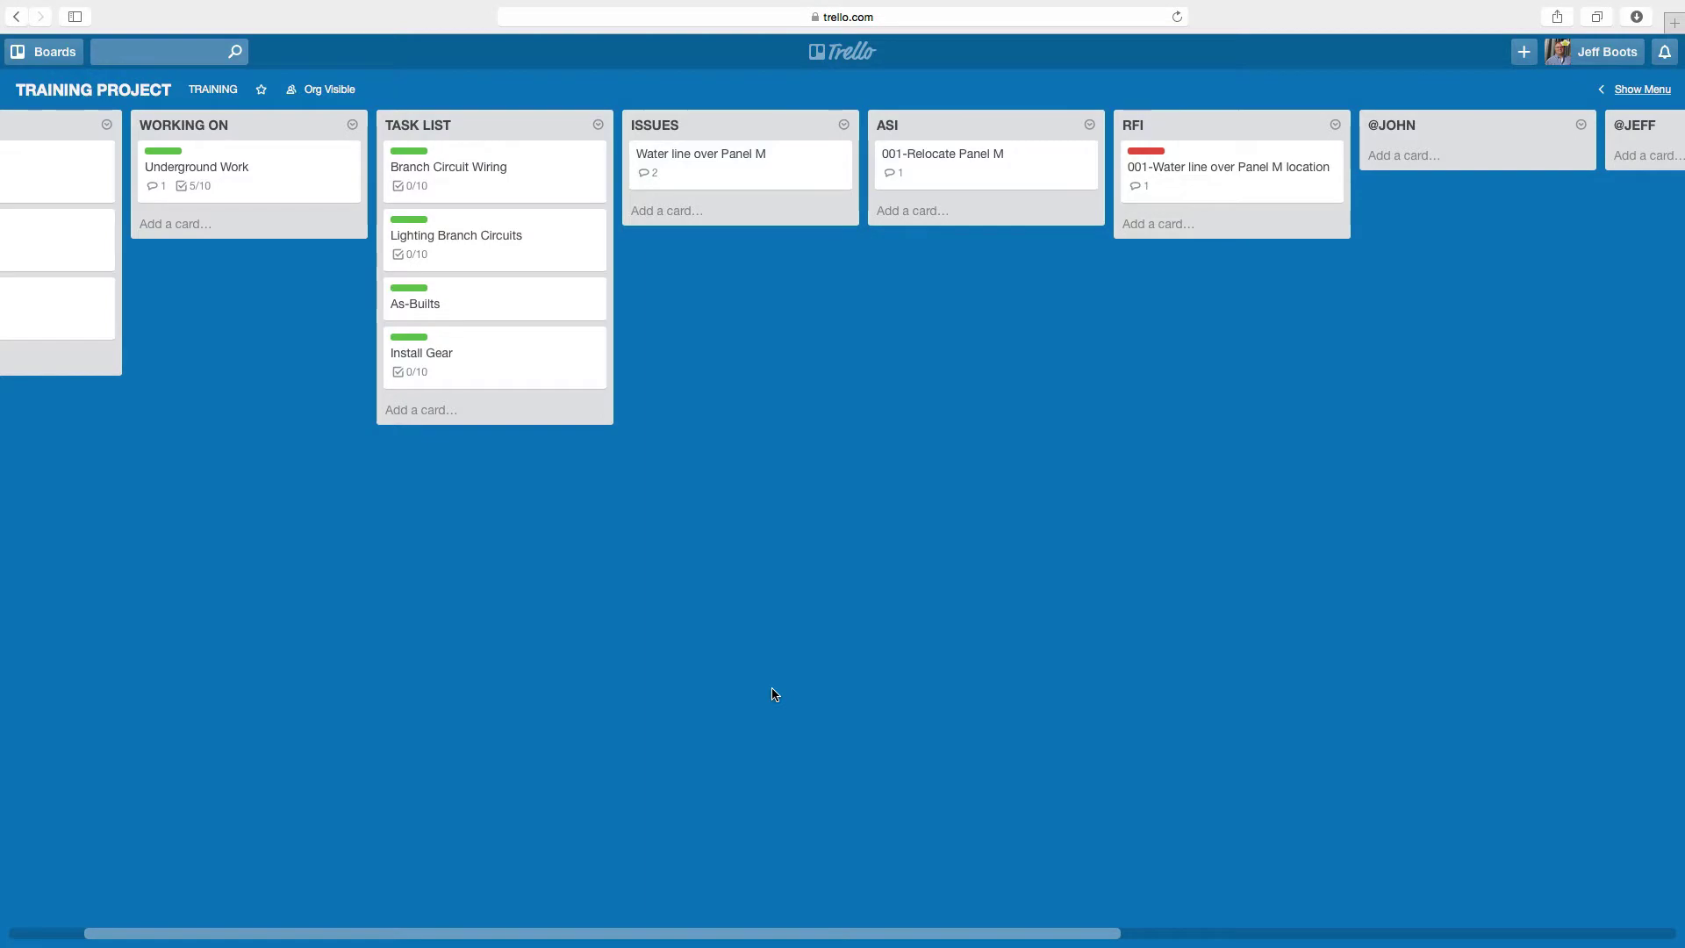
# - Reopen the 001-Relocate Panel M card and apply the Resolved label
pyautogui.click(1042, 179)
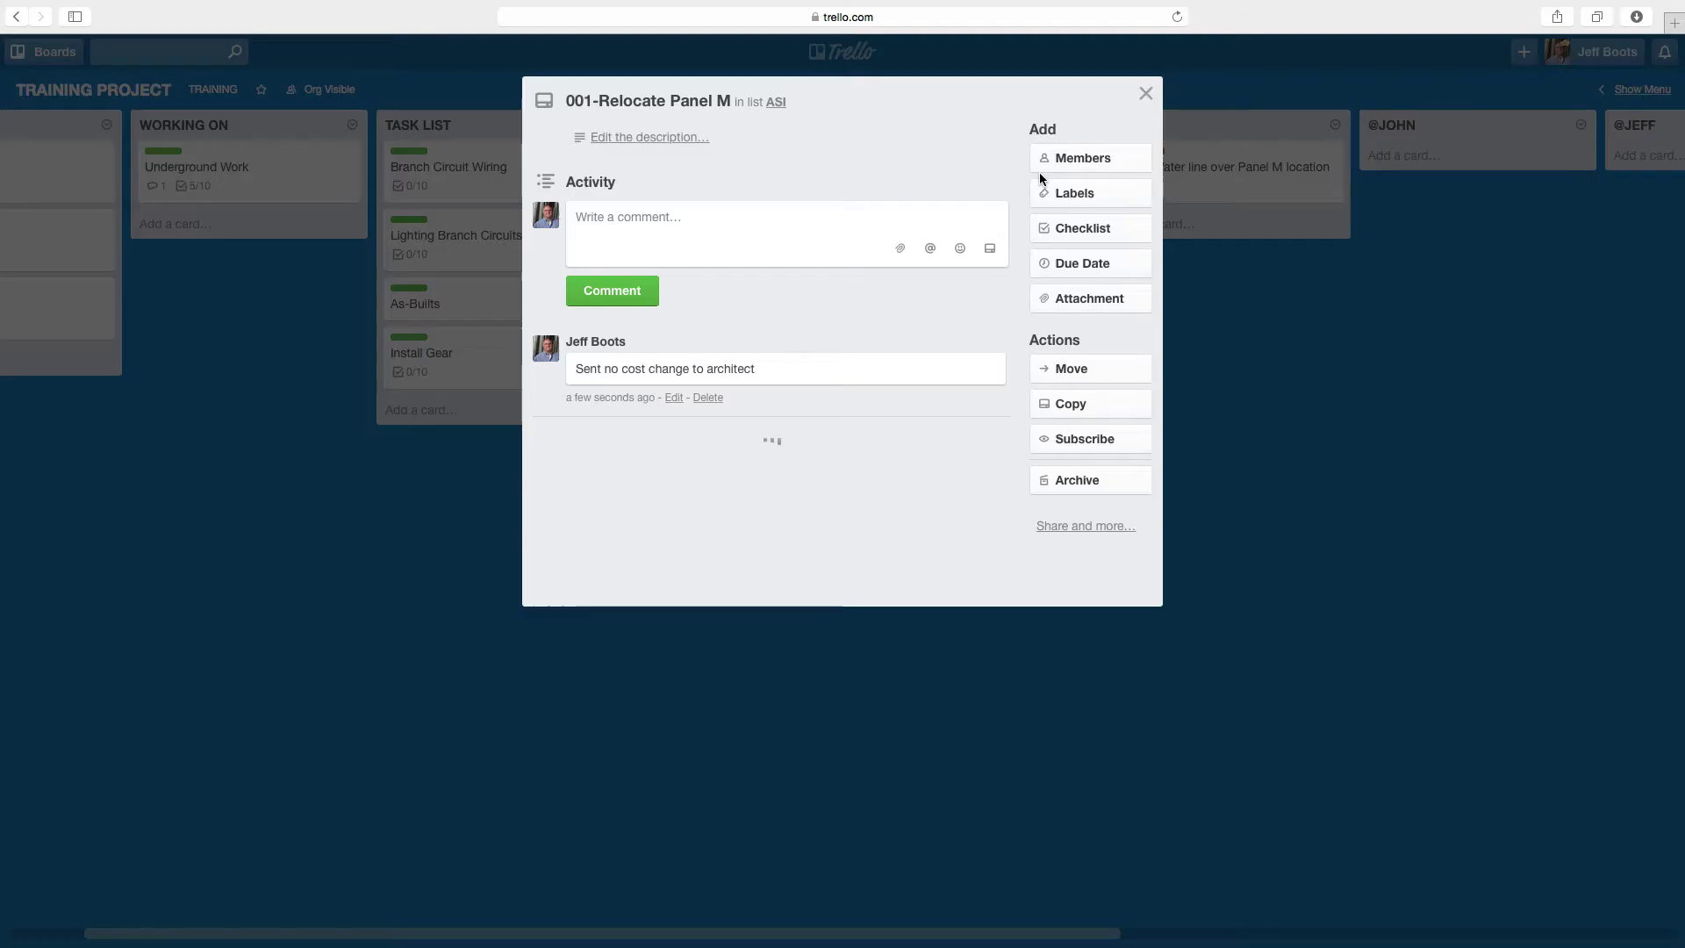
pyautogui.click(1082, 198)
pyautogui.click(1098, 486)
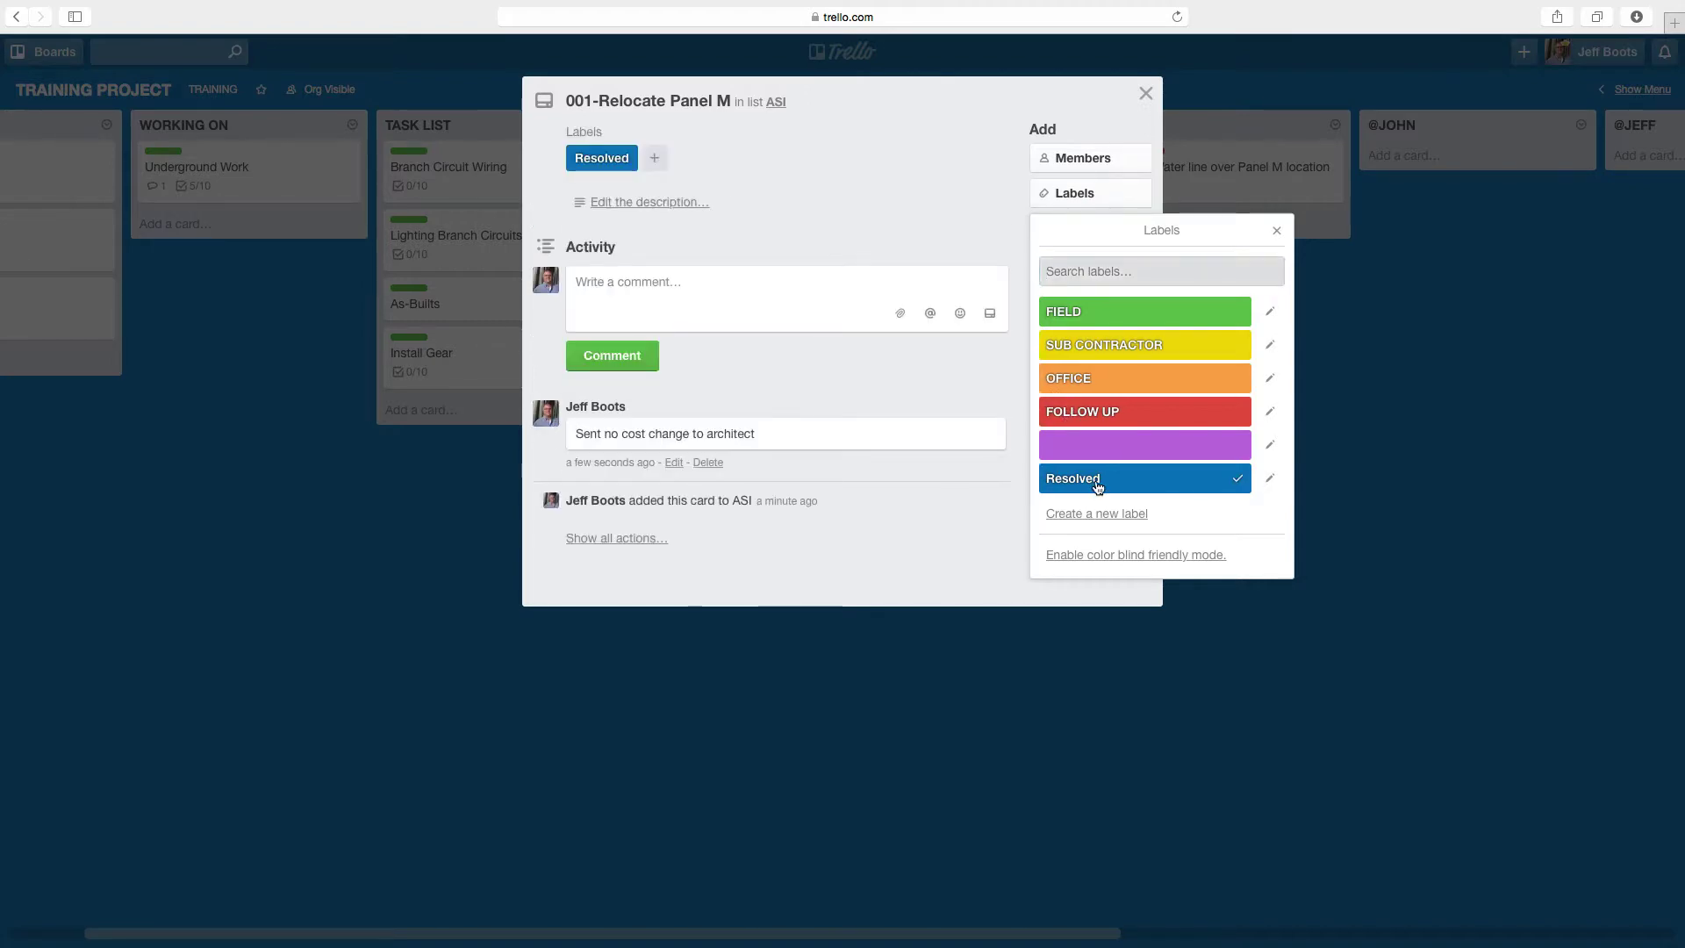
pyautogui.press('Escape')
pyautogui.click(1278, 167)
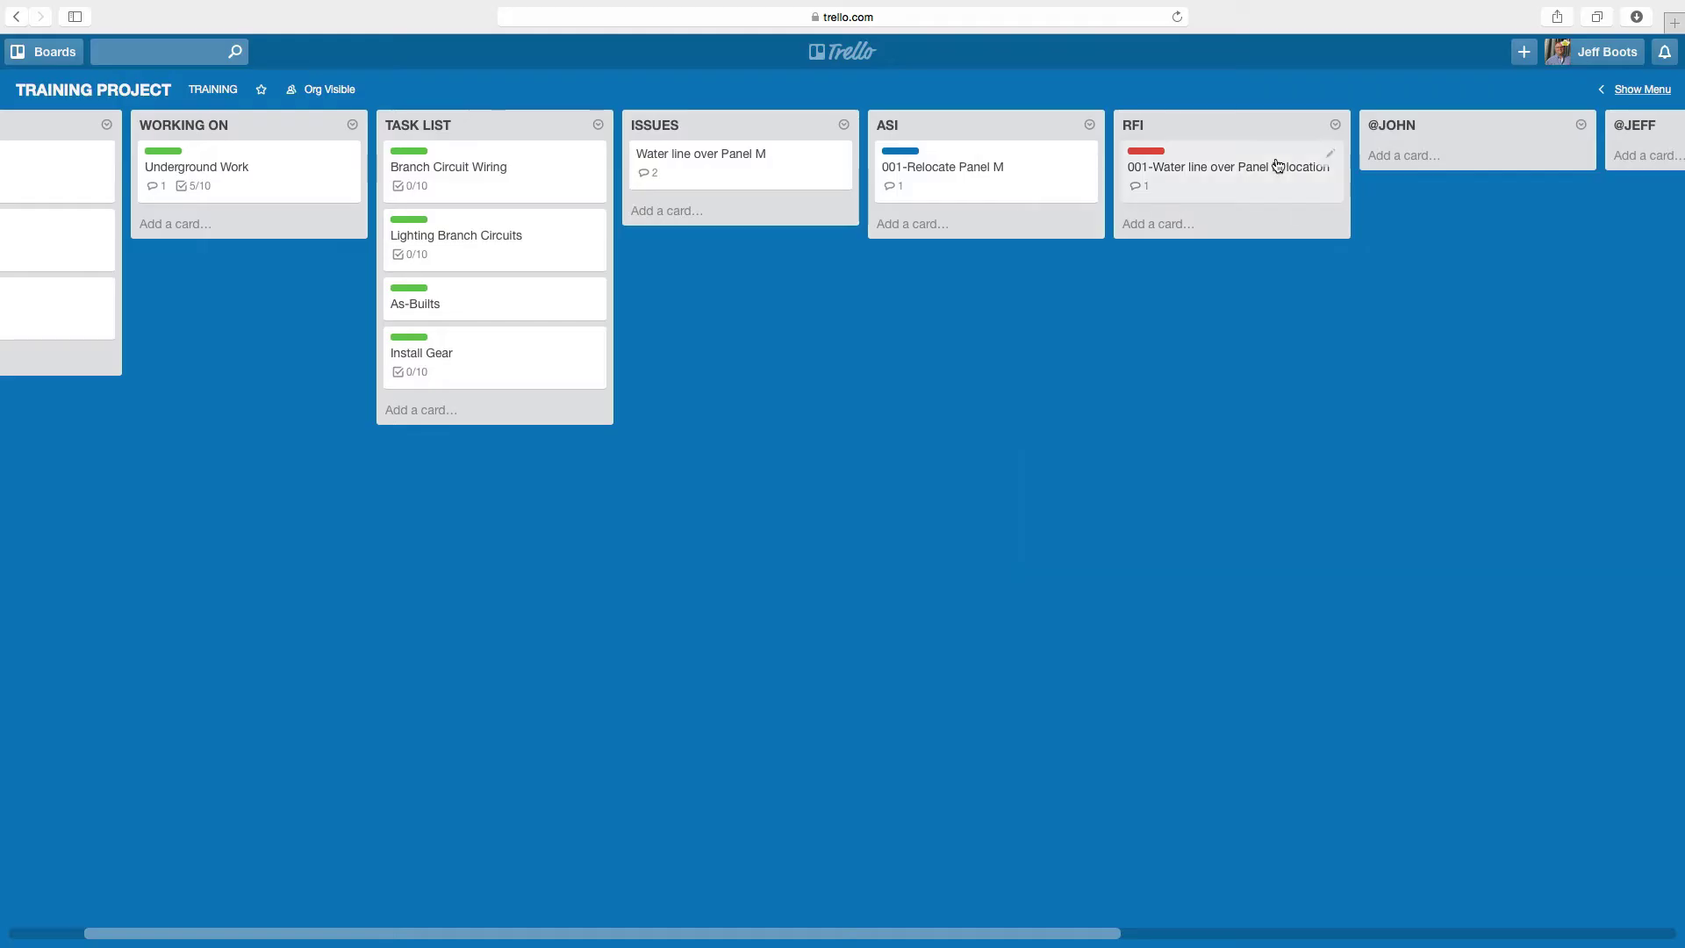
# - On the RFI card, replace the FOLLOW UP label with Resolved
pyautogui.click(1278, 167)
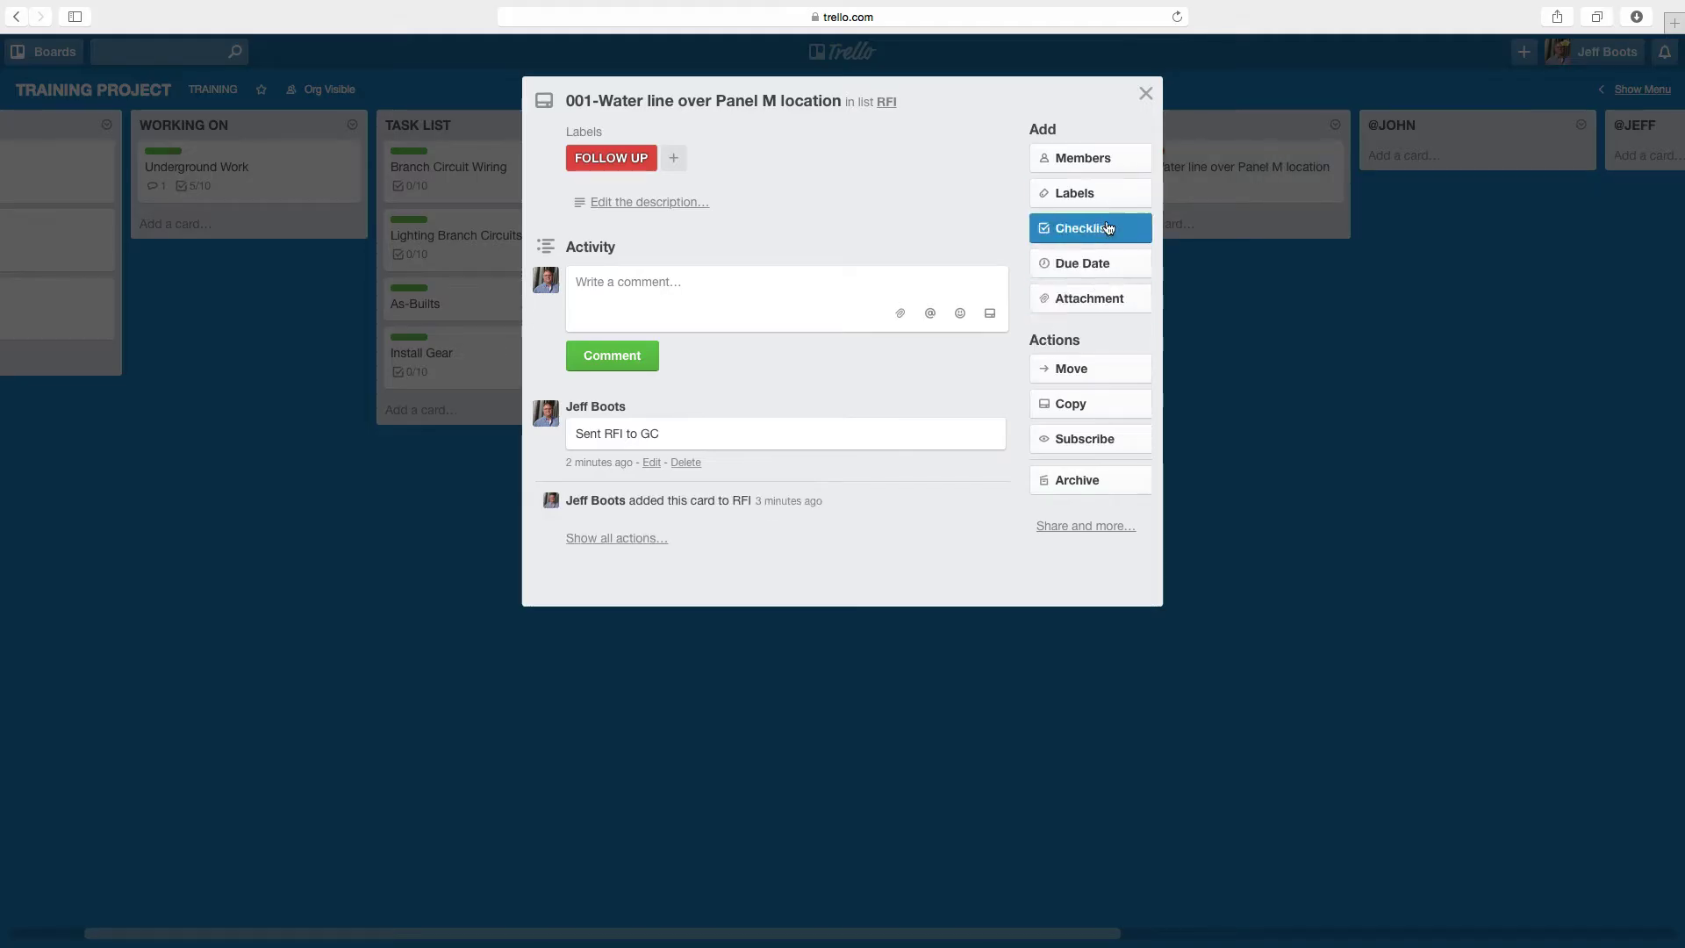
pyautogui.click(1102, 193)
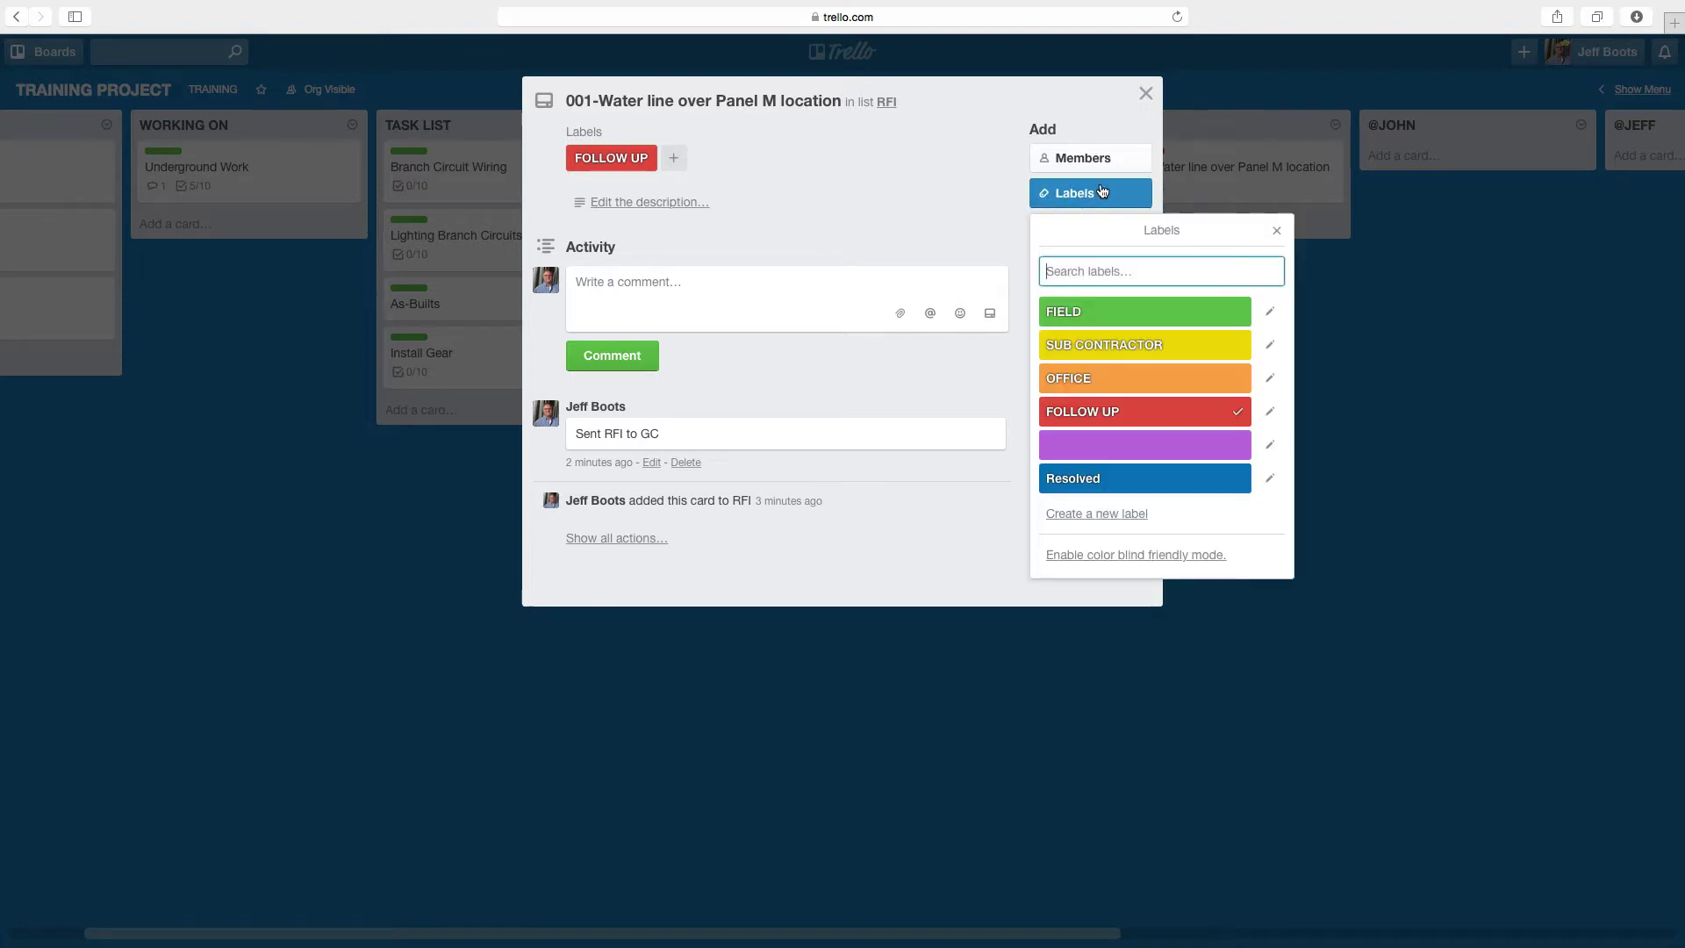
pyautogui.click(1149, 413)
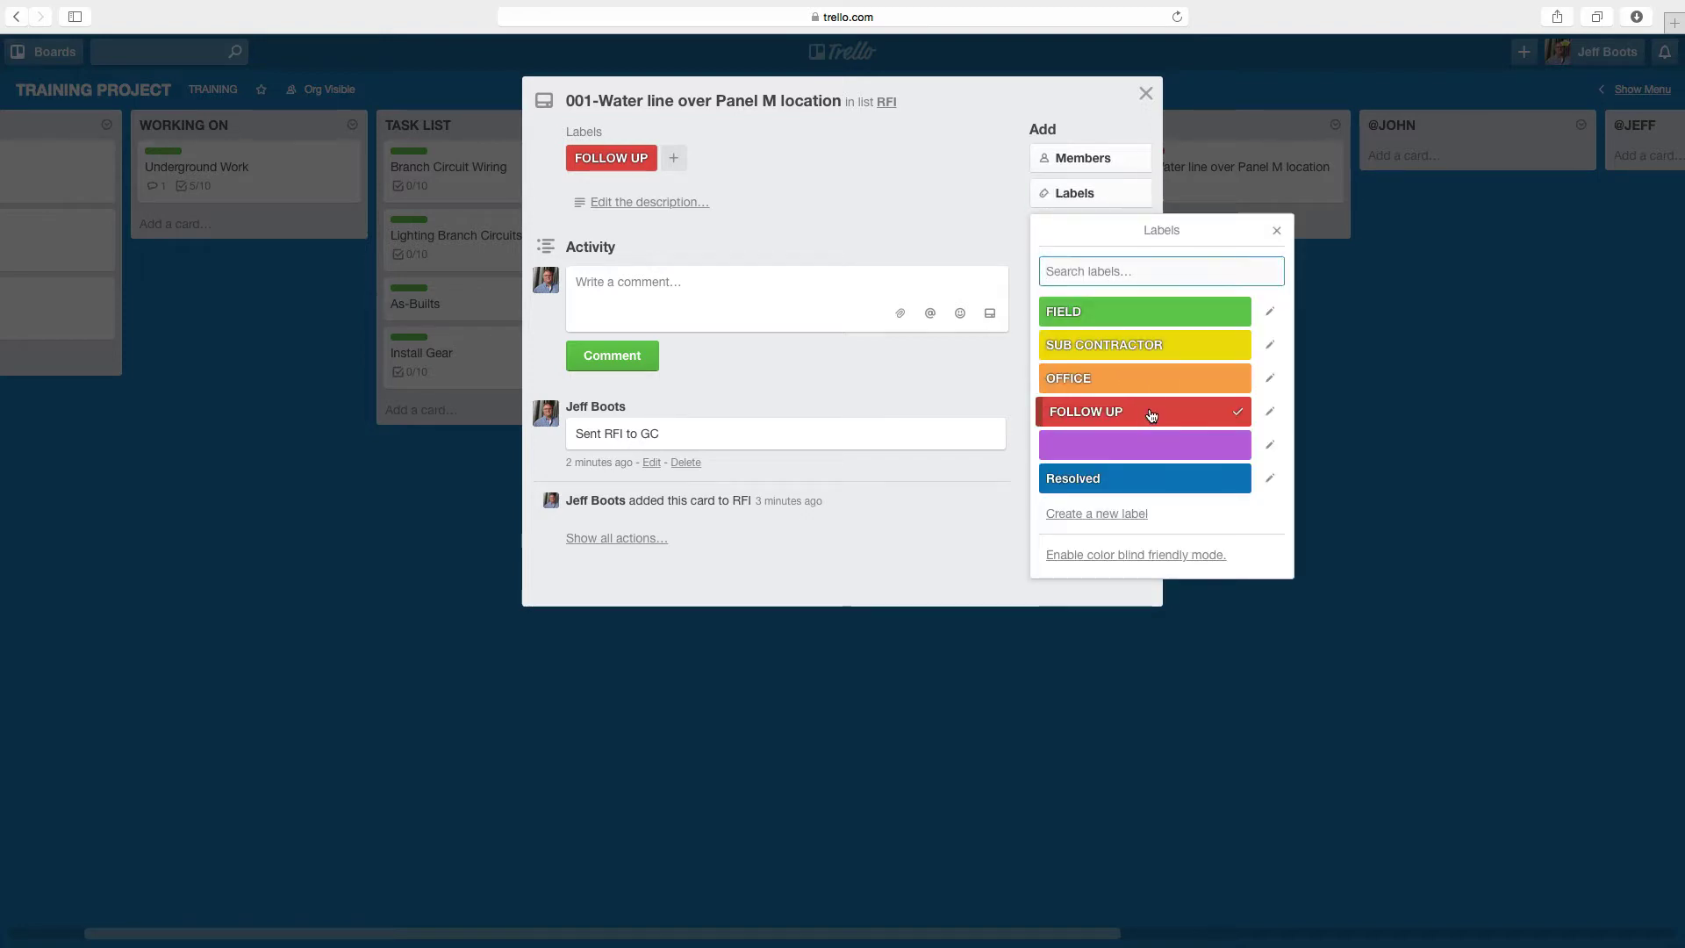
pyautogui.click(1158, 474)
pyautogui.click(1436, 495)
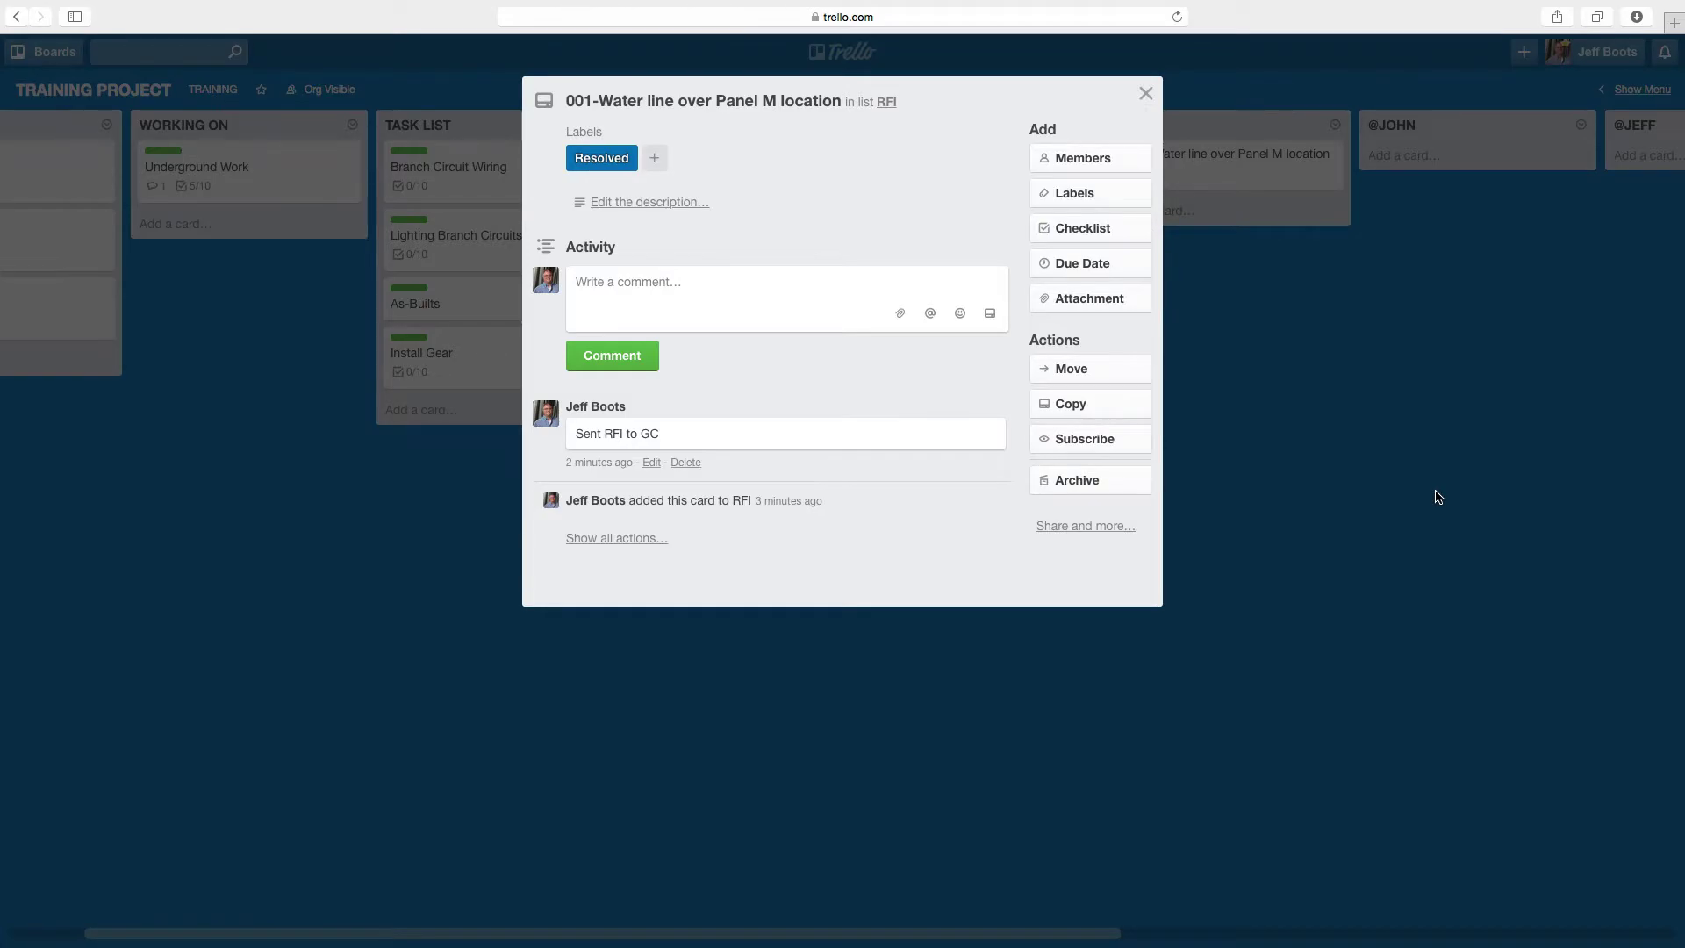
pyautogui.click(1437, 497)
# - Apply the Resolved label to the Water line over Panel M issue card
pyautogui.click(756, 175)
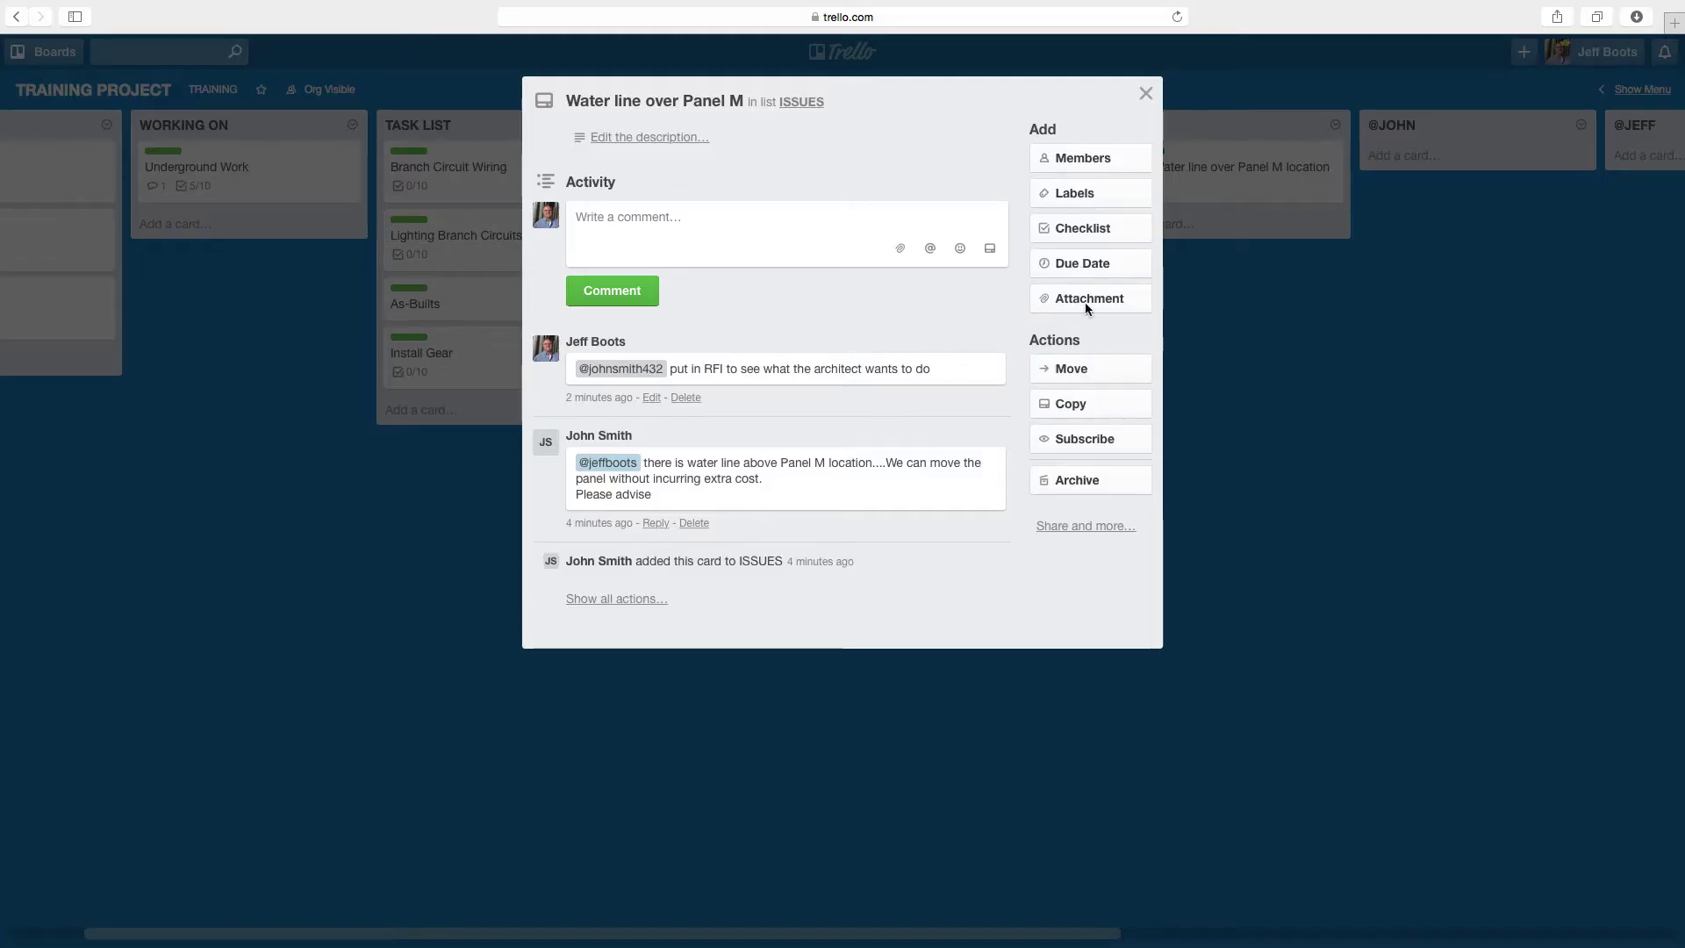
pyautogui.click(1082, 194)
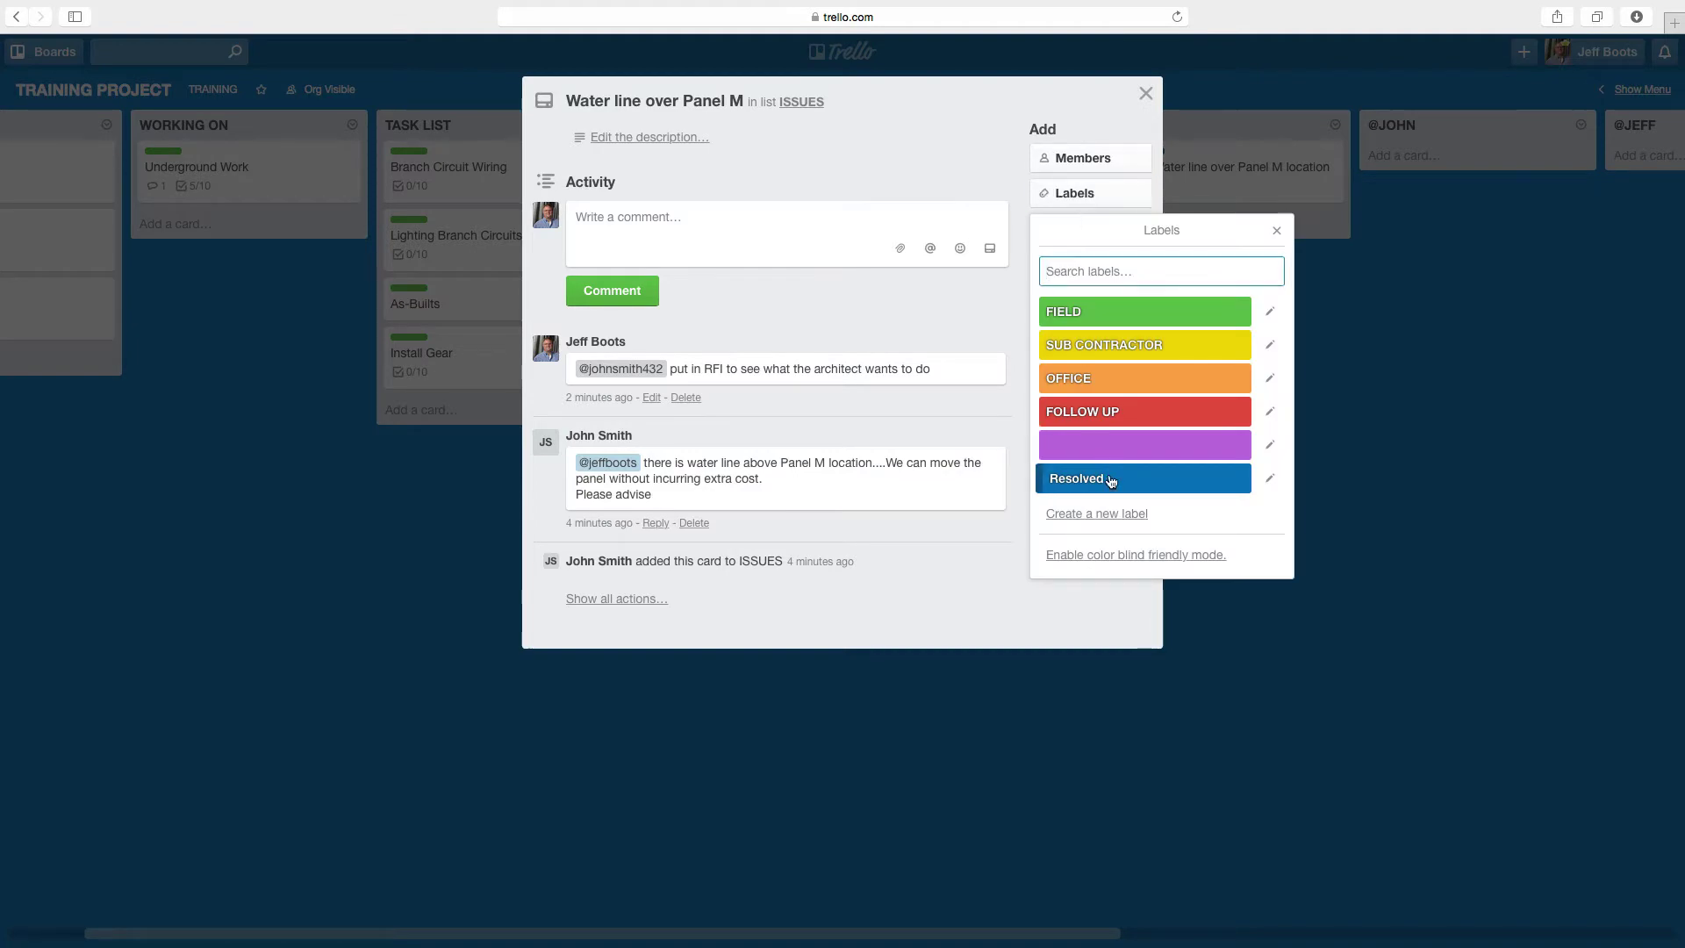
pyautogui.click(1110, 481)
pyautogui.click(1545, 539)
pyautogui.click(1547, 540)
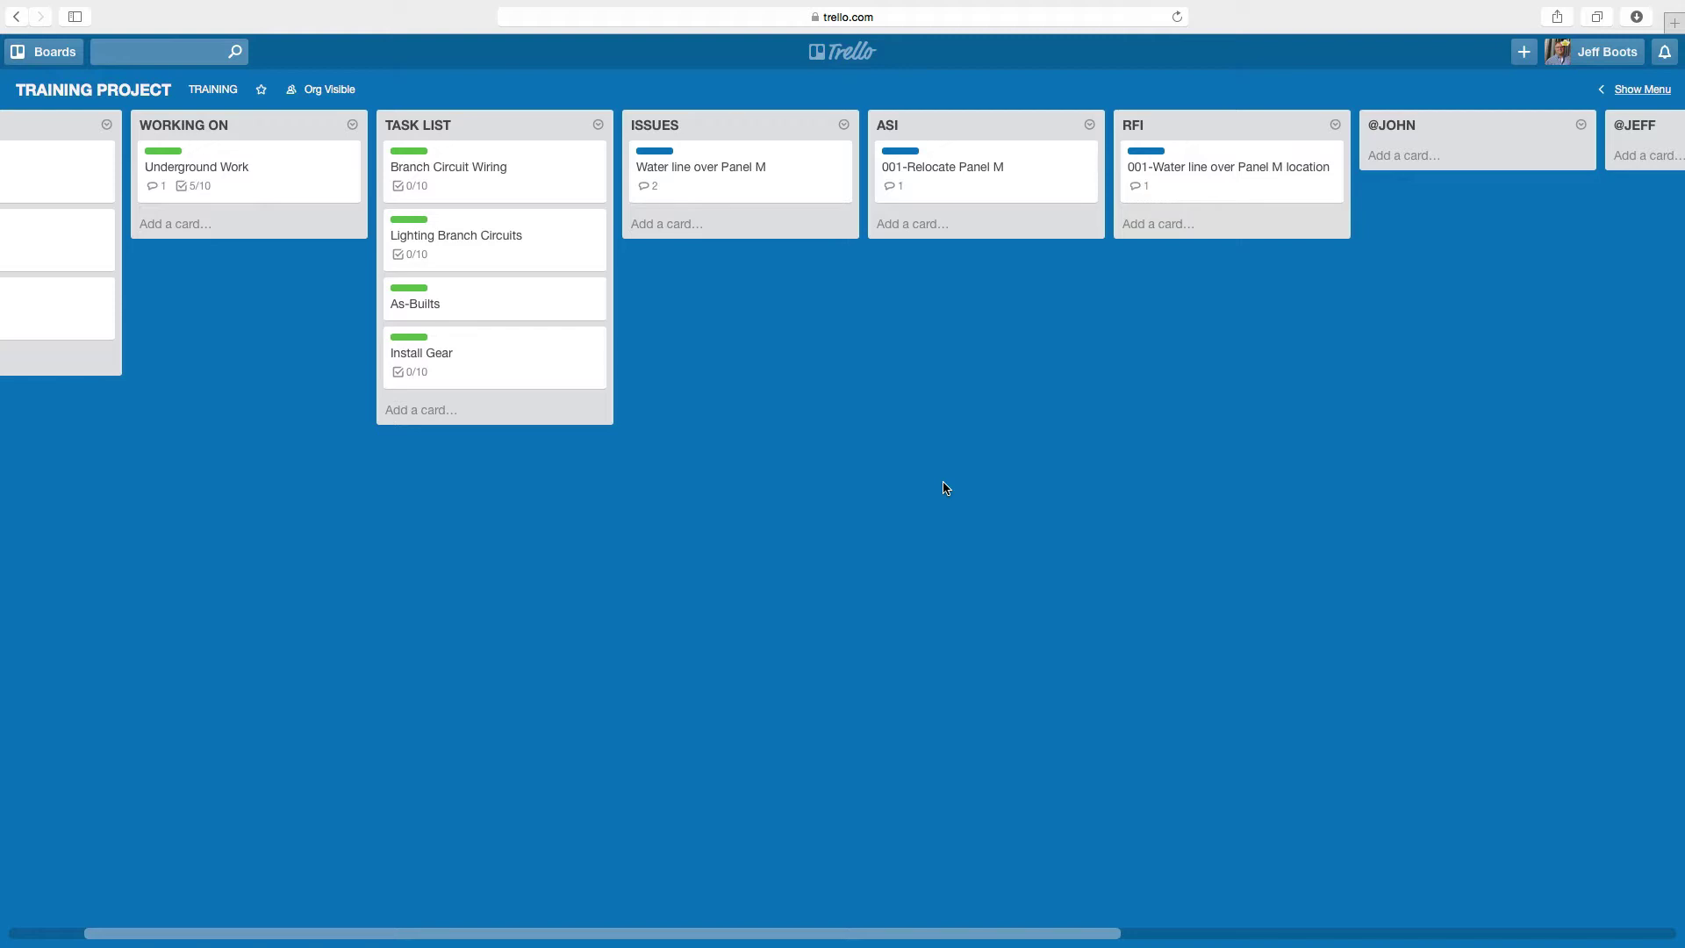
pyautogui.hscroll(10, 946, 488)
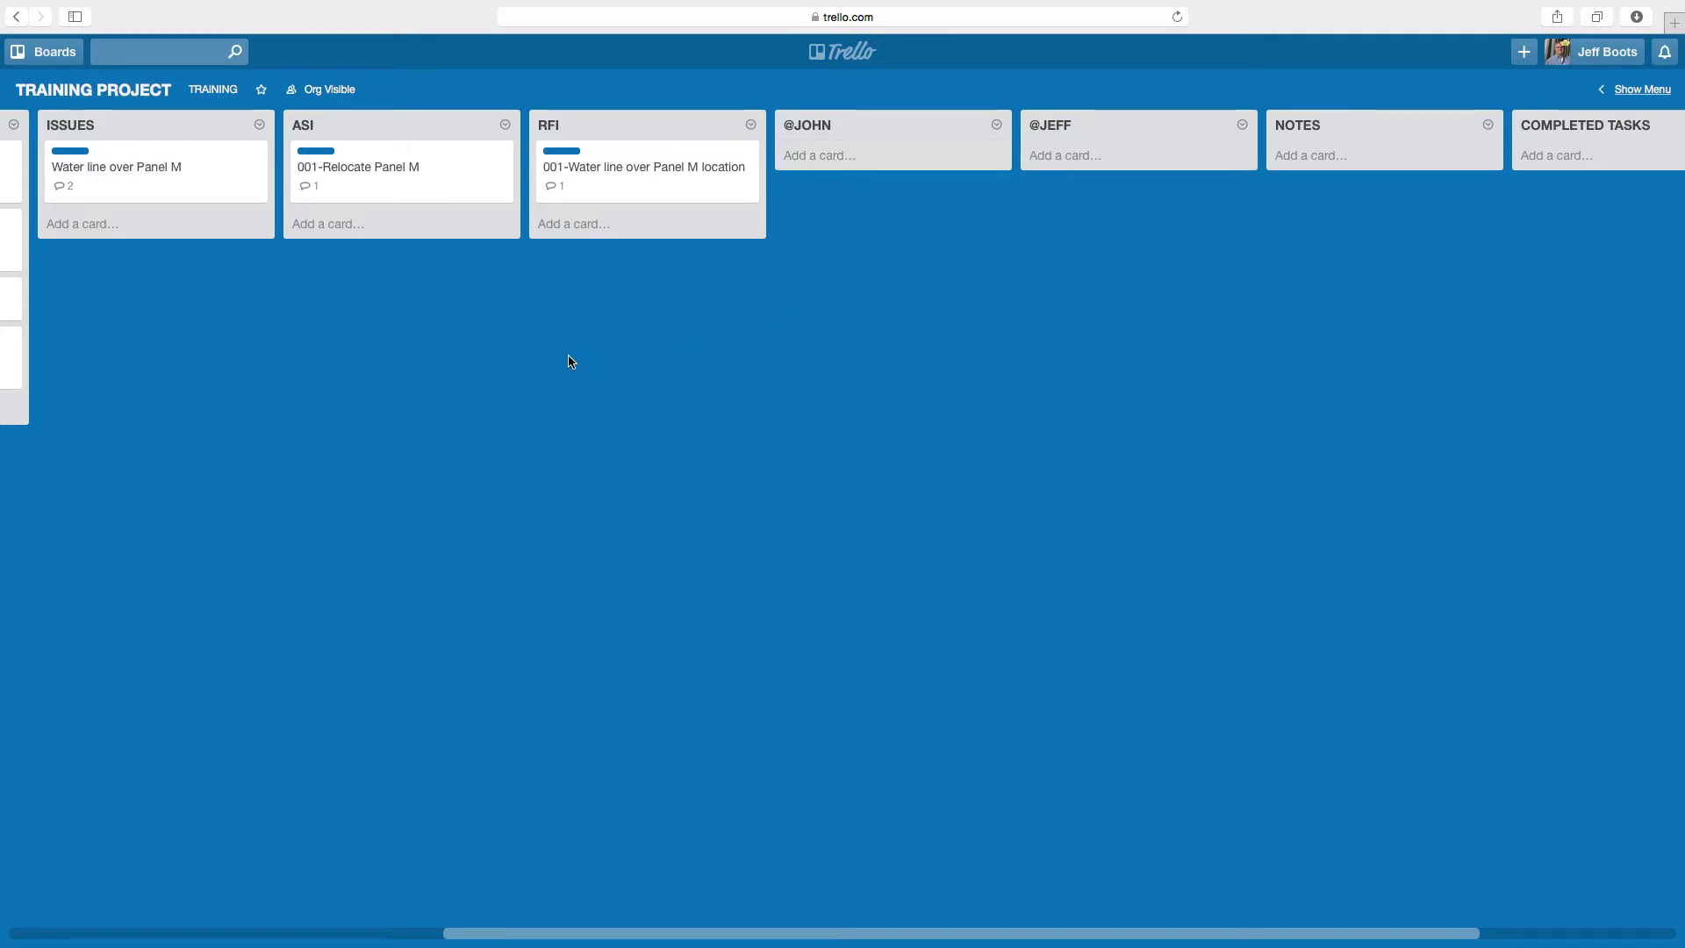
pyautogui.click(829, 166)
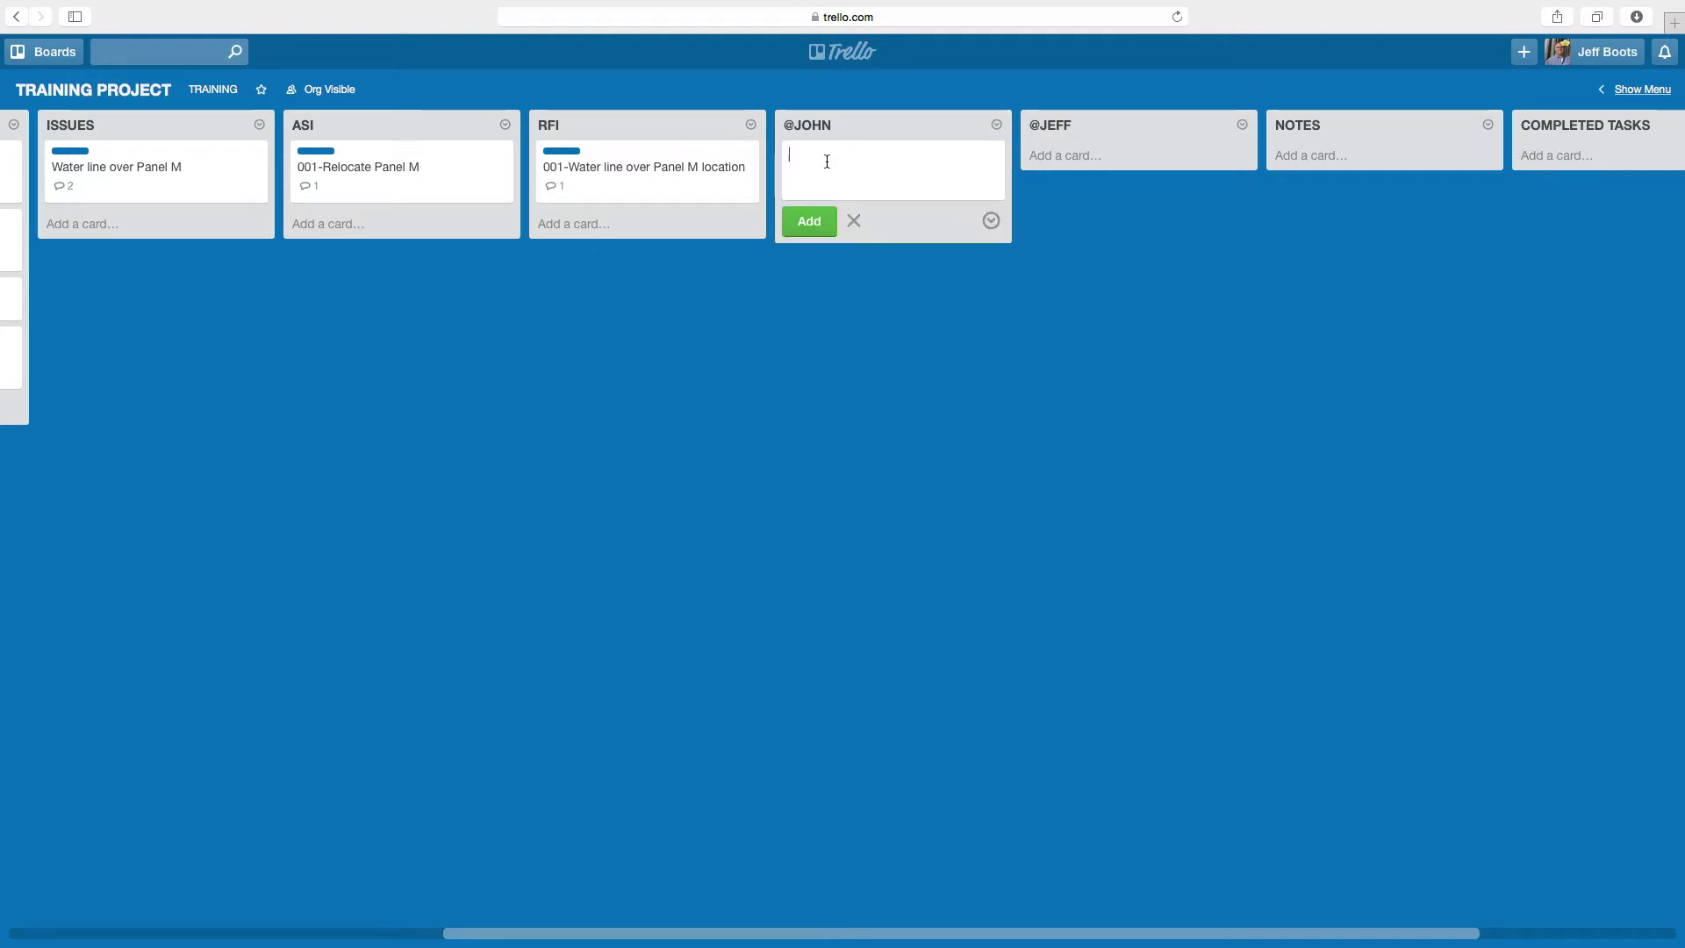
# - Title the new card 'Manpower for outage', add it, and open it
pyautogui.write('Manpower for')
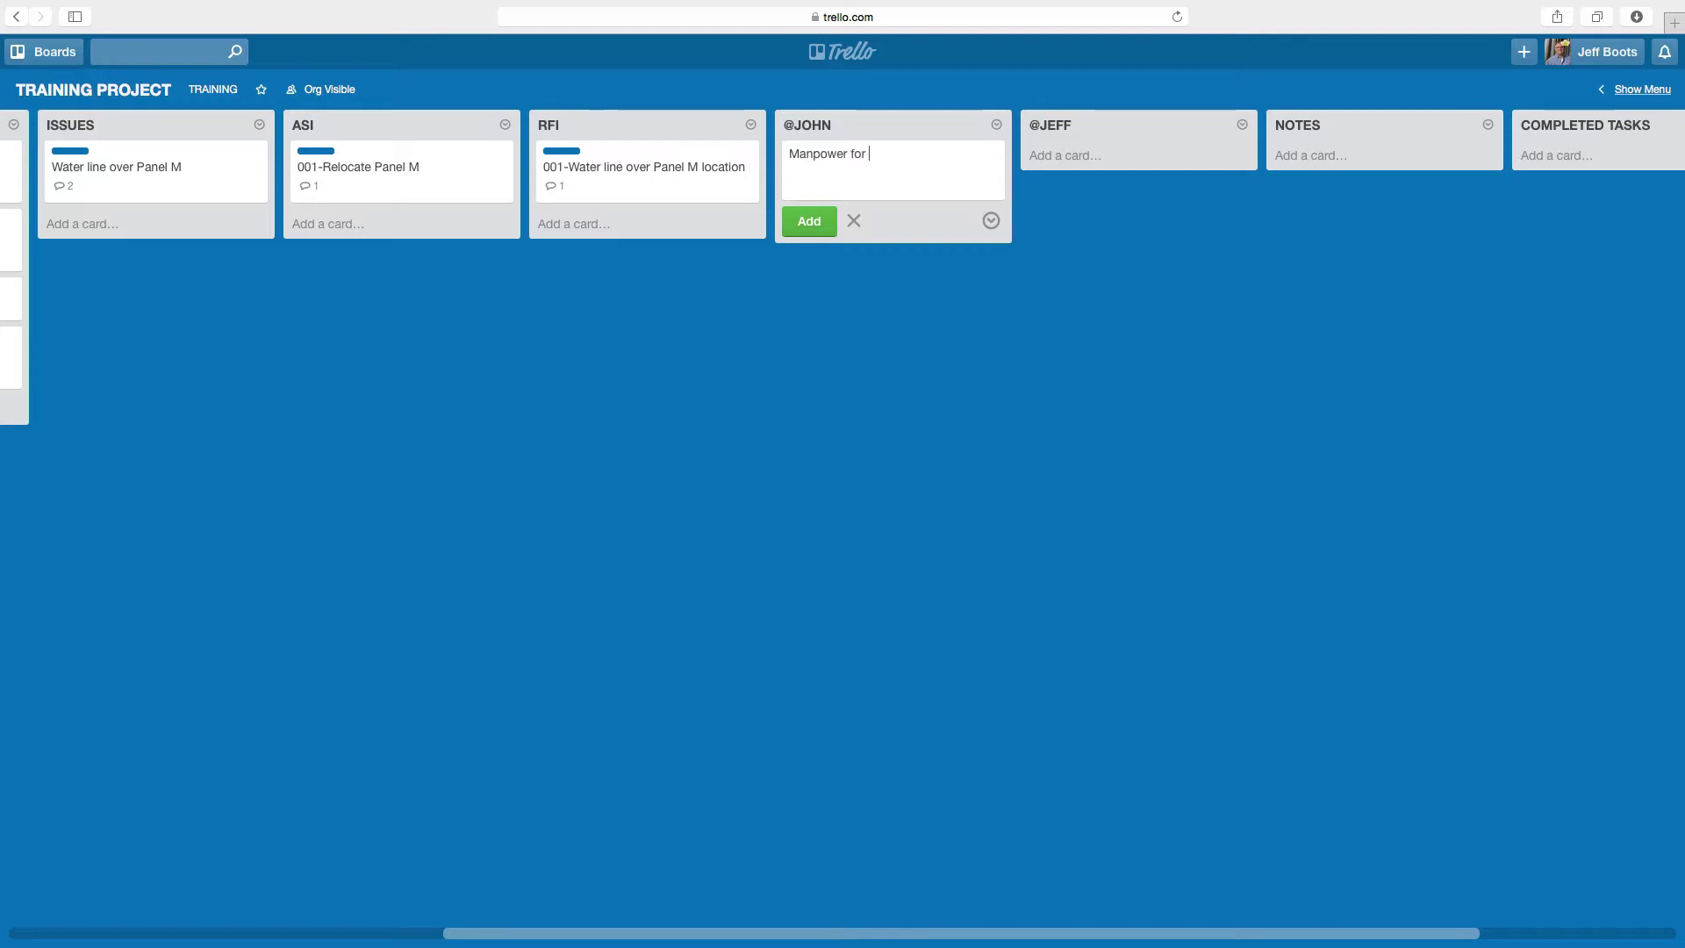
pyautogui.write(' outage')
pyautogui.click(829, 232)
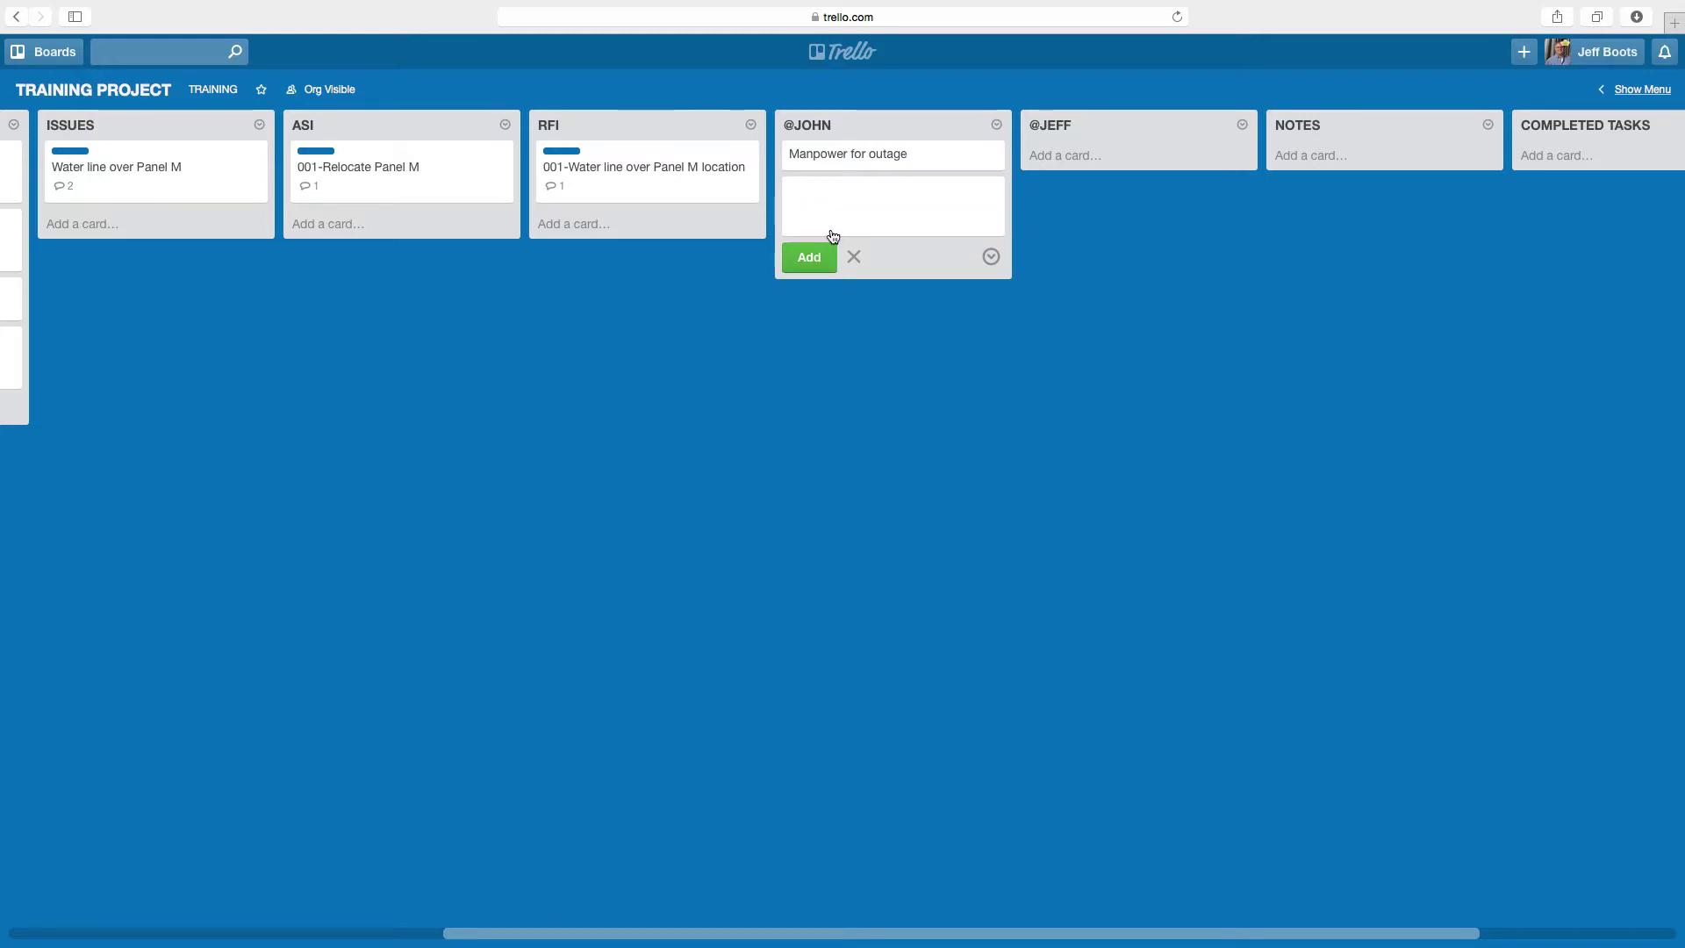
pyautogui.click(875, 154)
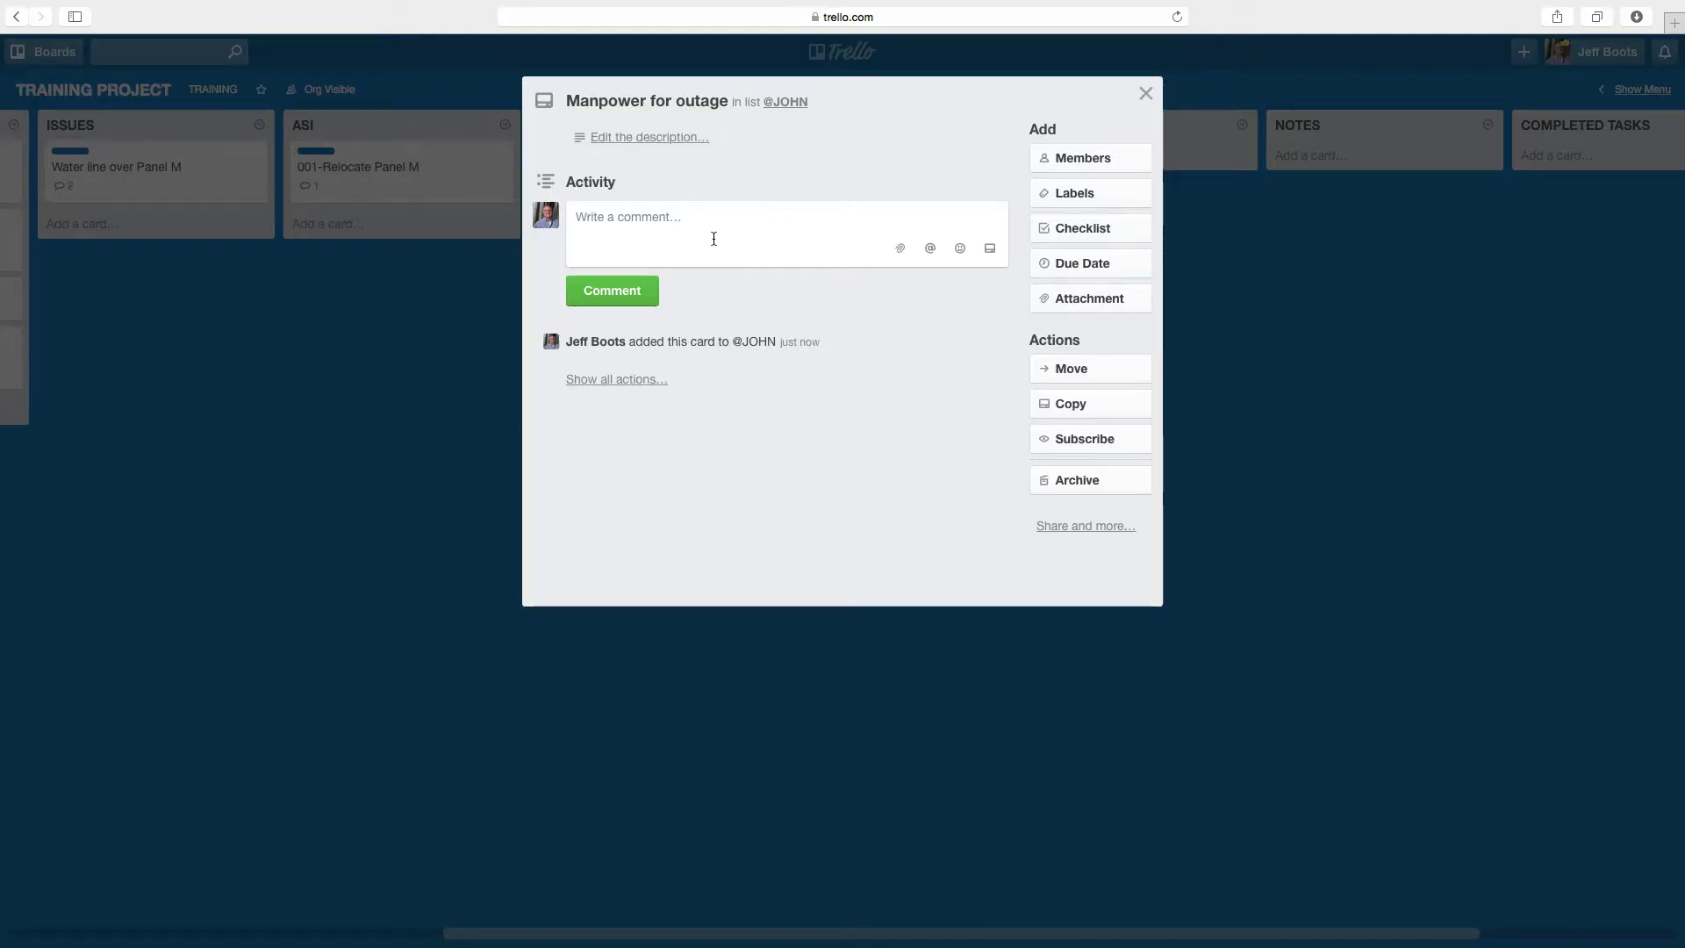
# - Post a comment mentioning a teammate: 'is 3 guys enough for the outage'
pyautogui.write('@john')
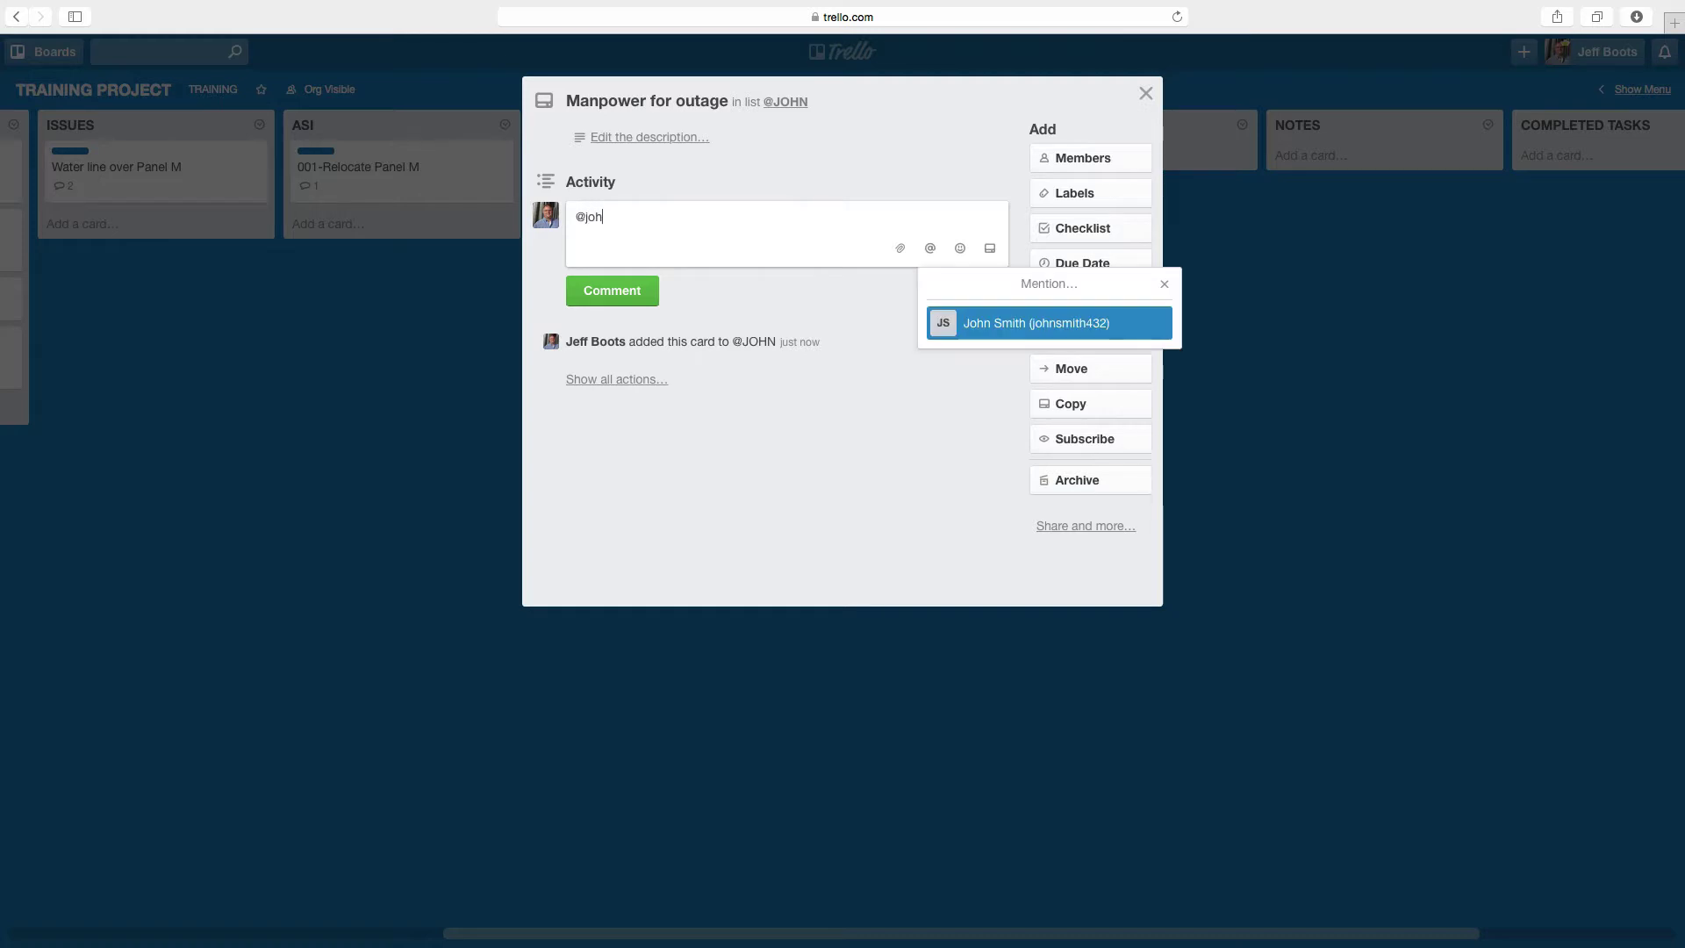
pyautogui.press('Return')
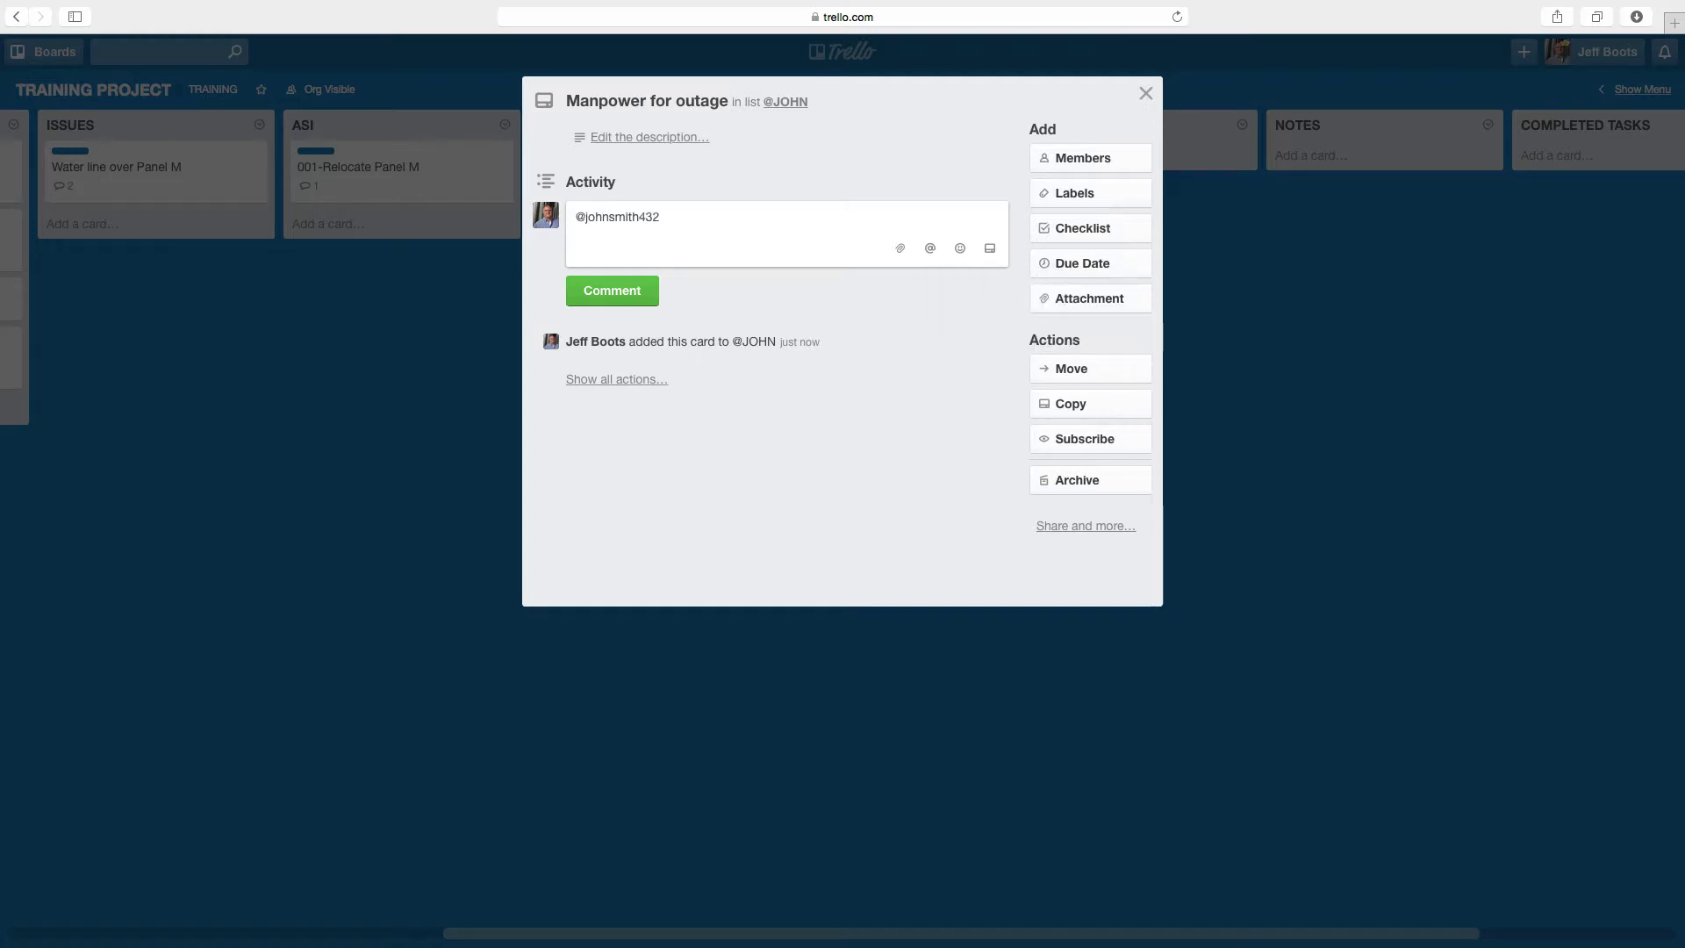
pyautogui.write('is 3 guys enough for the')
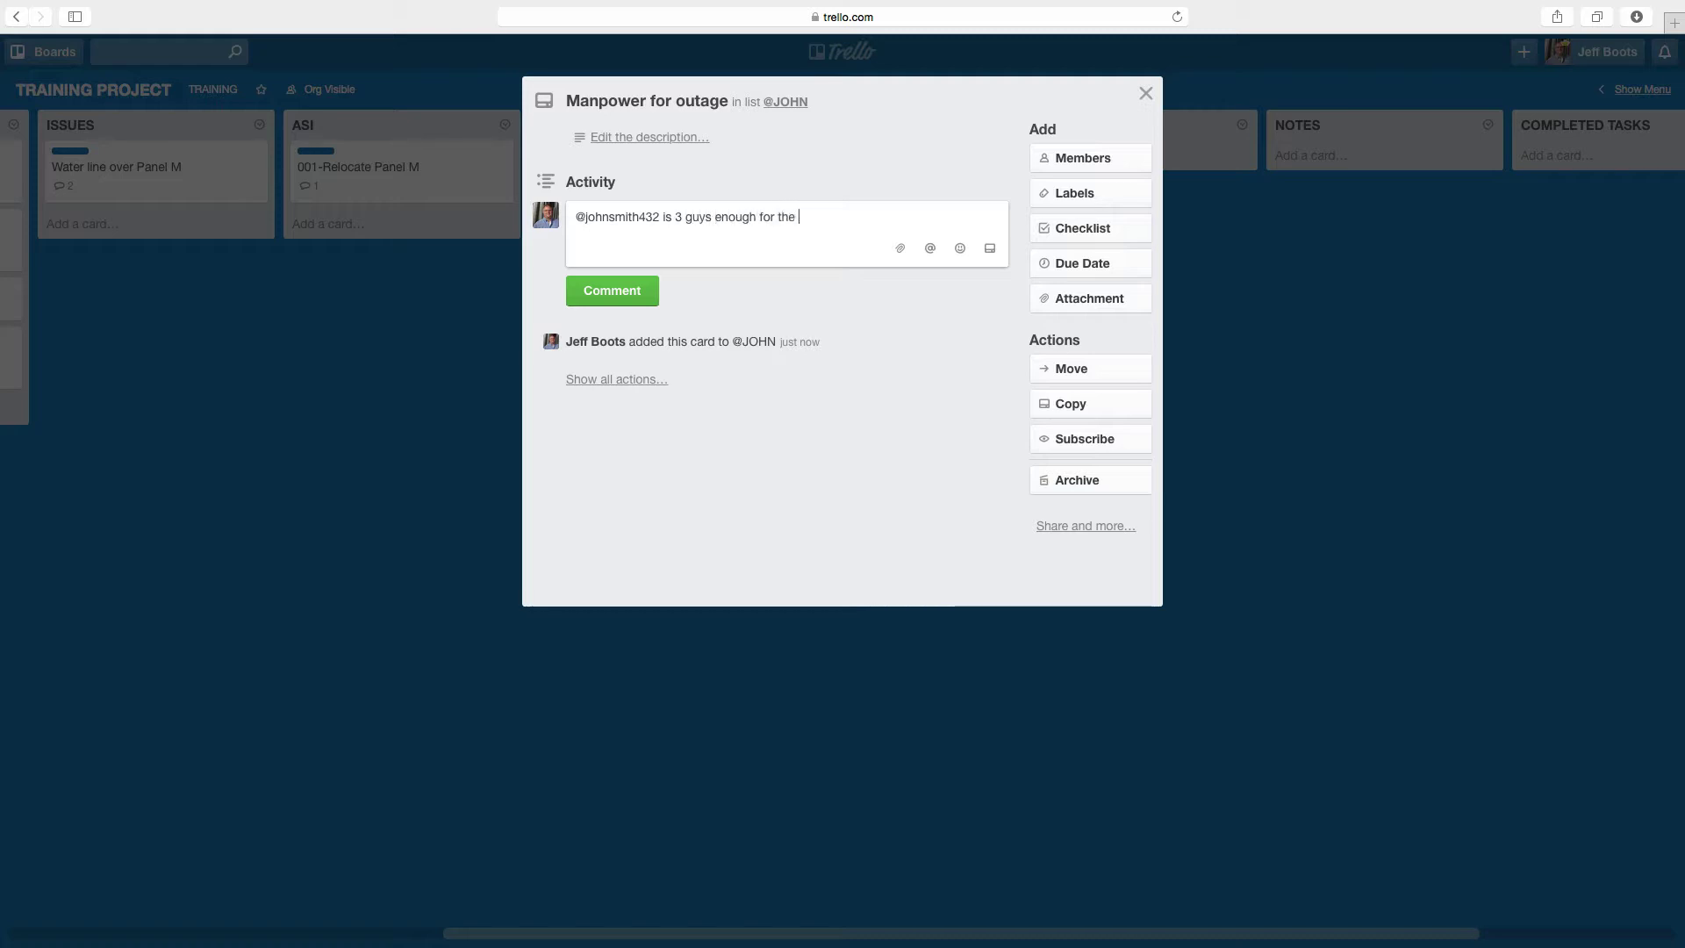
pyautogui.write(' outage')
pyautogui.click(619, 282)
pyautogui.click(417, 437)
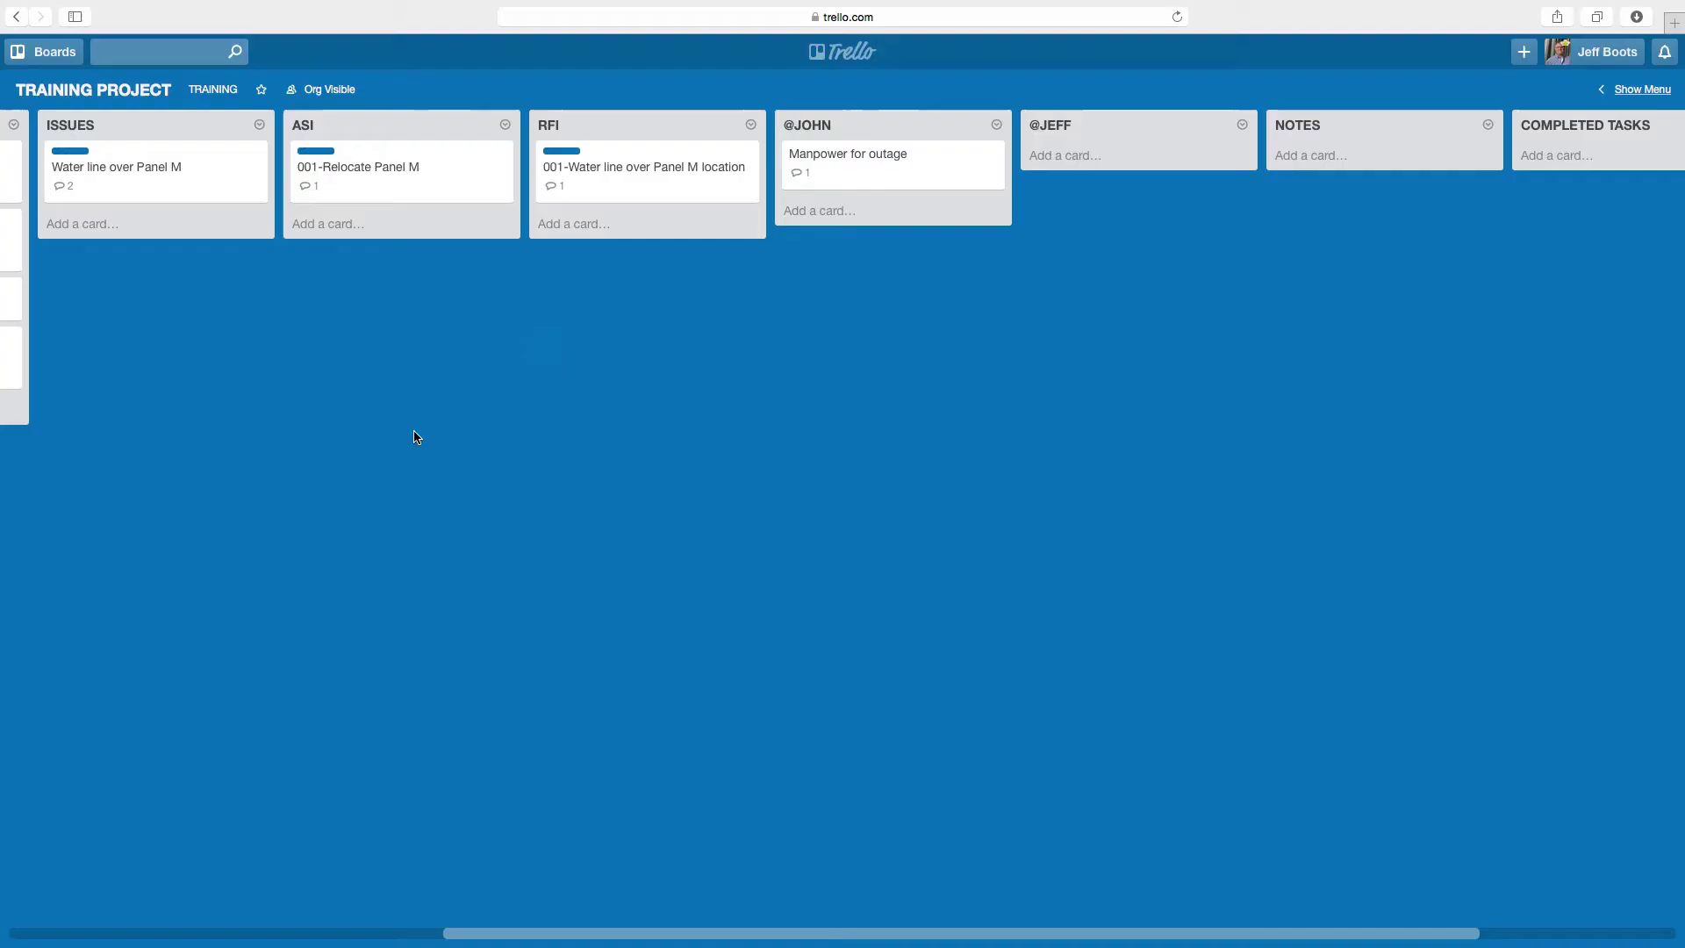
pyautogui.hscroll(4, 417, 437)
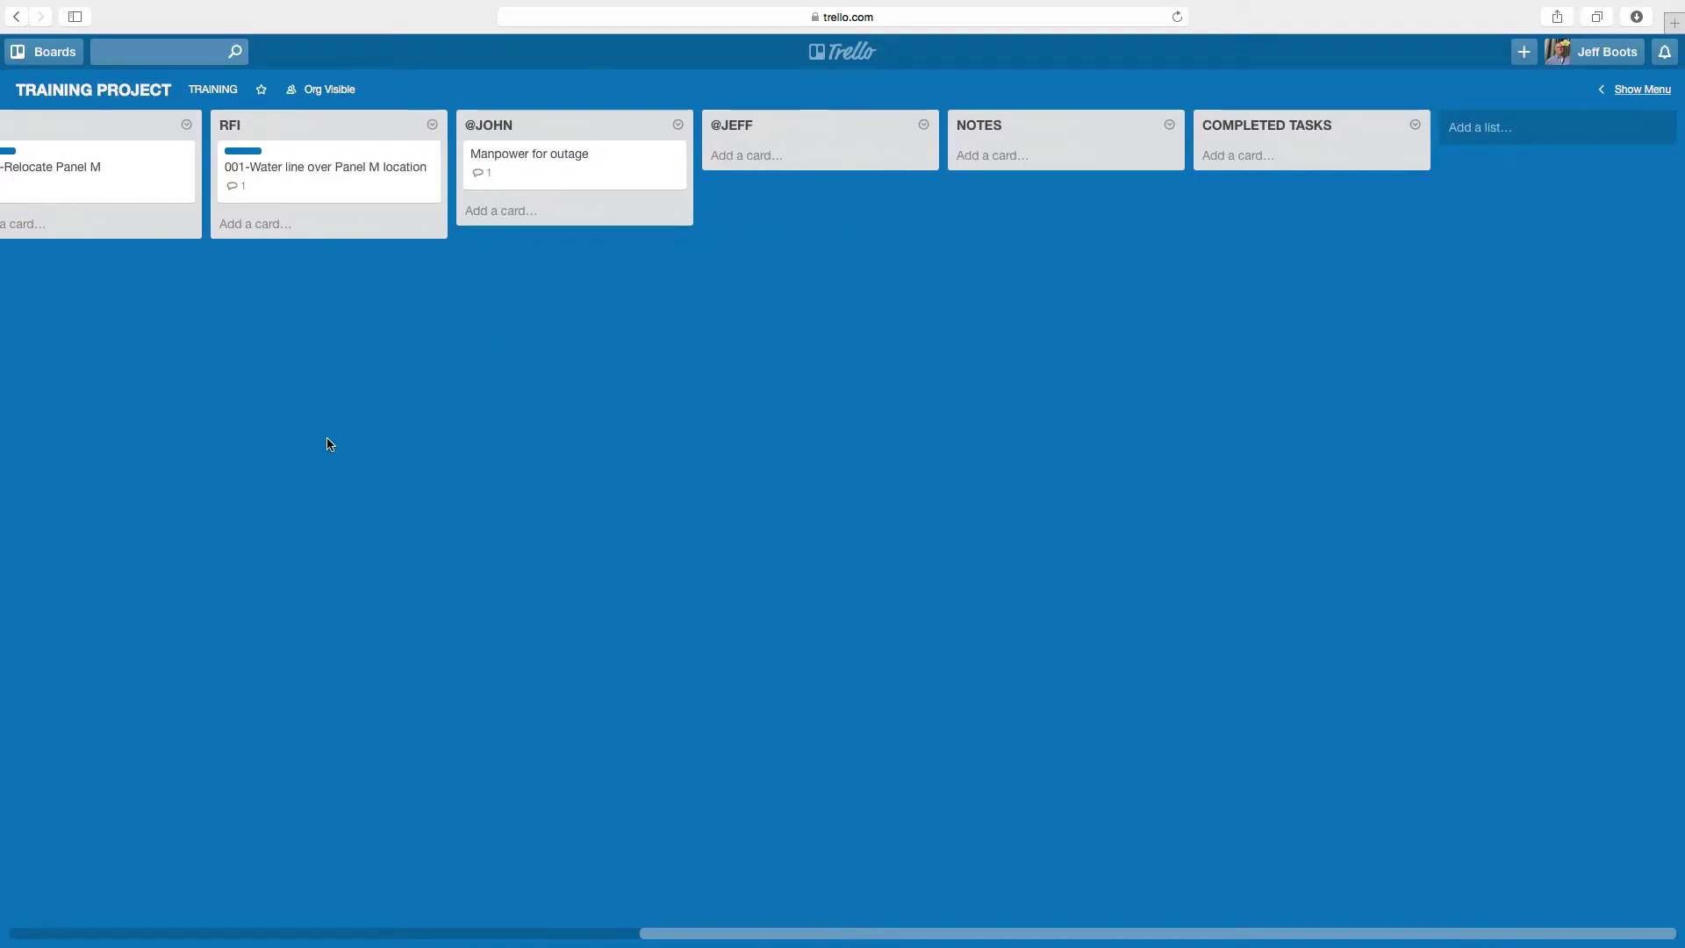
# - As the other user, reply on Manpower for outage, mentioning the teammate, that work is ahead so 3 guys is more than enough
pyautogui.hotkey('ctrl', 'Right')
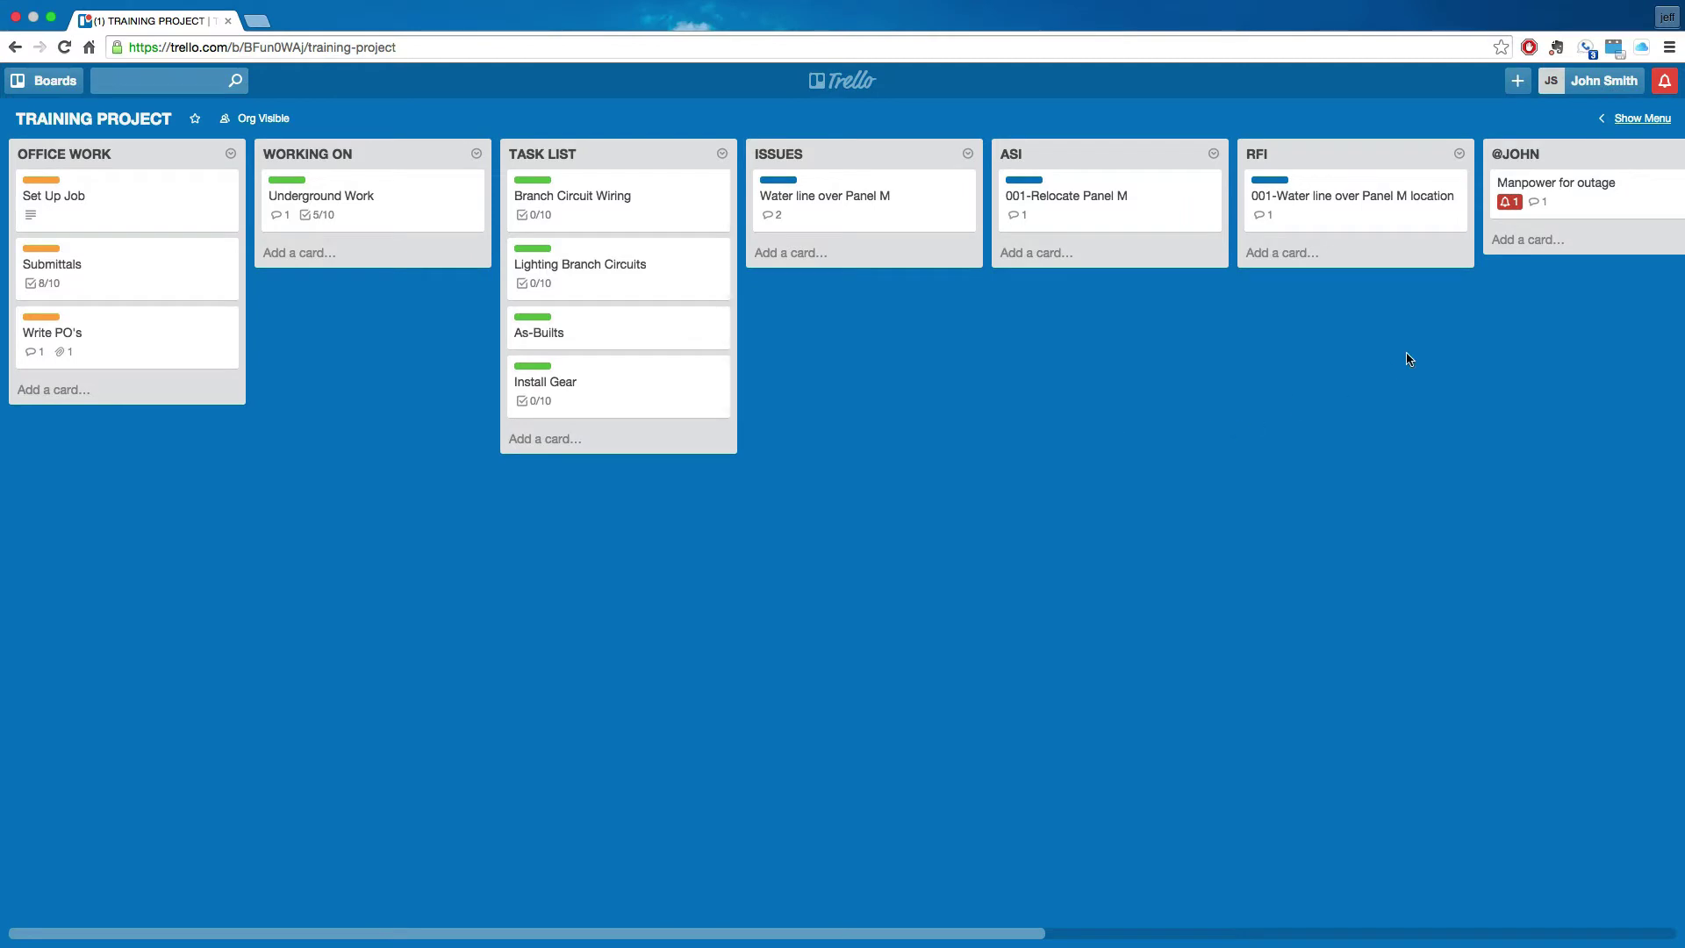
pyautogui.hscroll(4, 1452, 377)
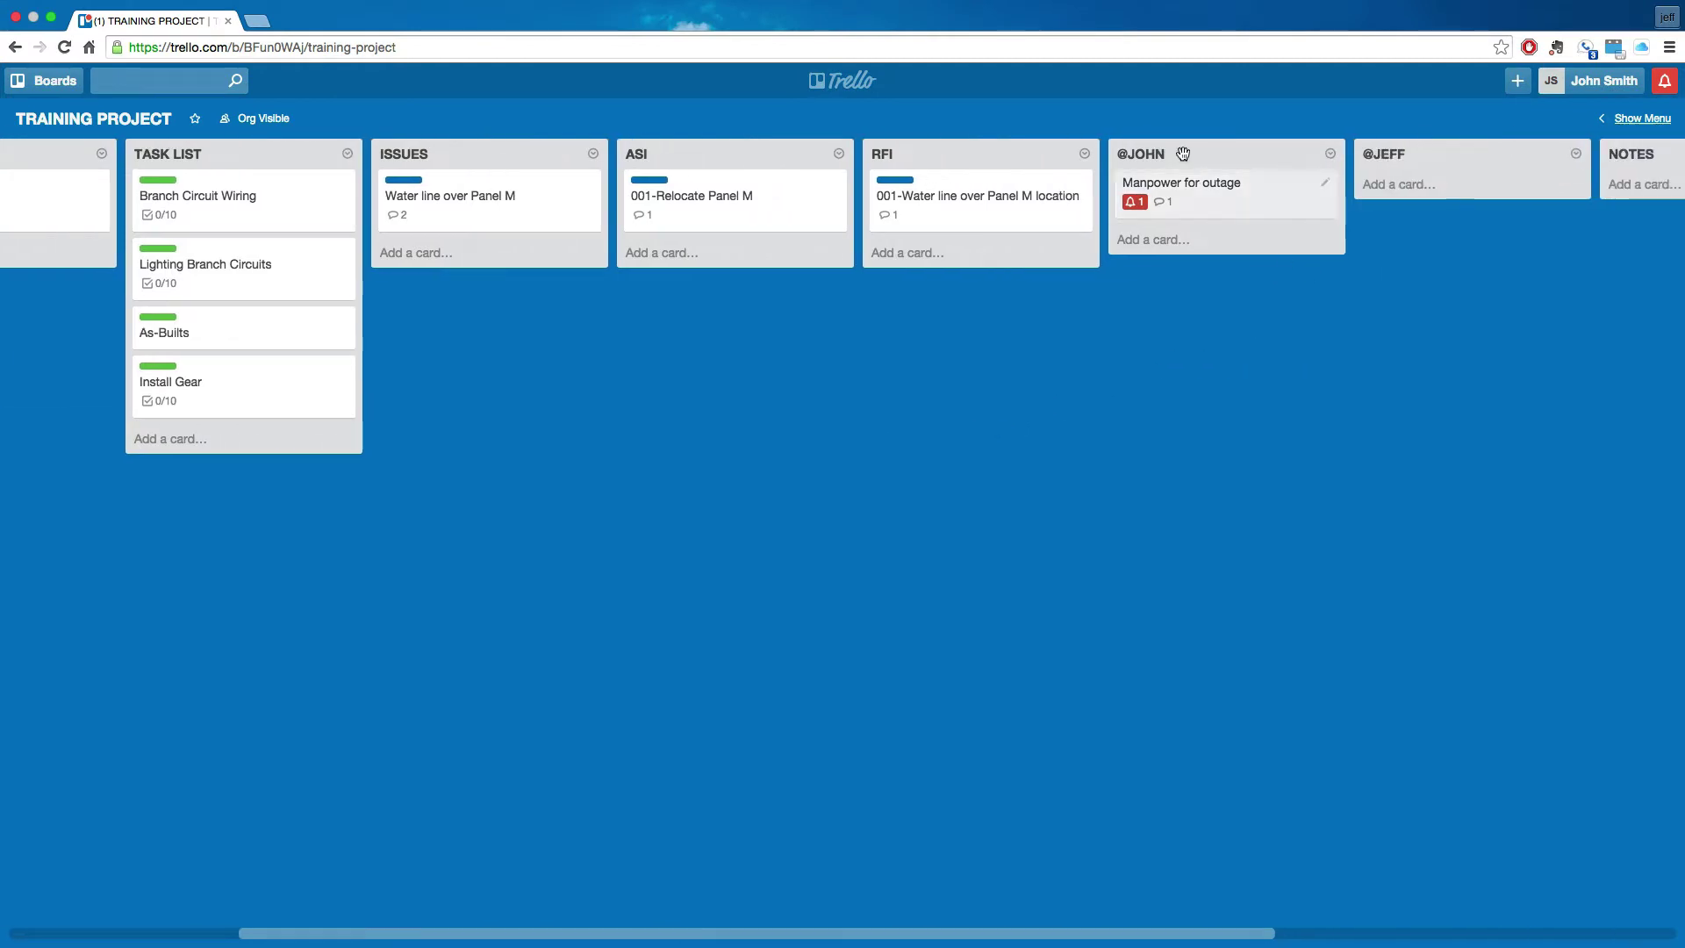
pyautogui.click(1209, 210)
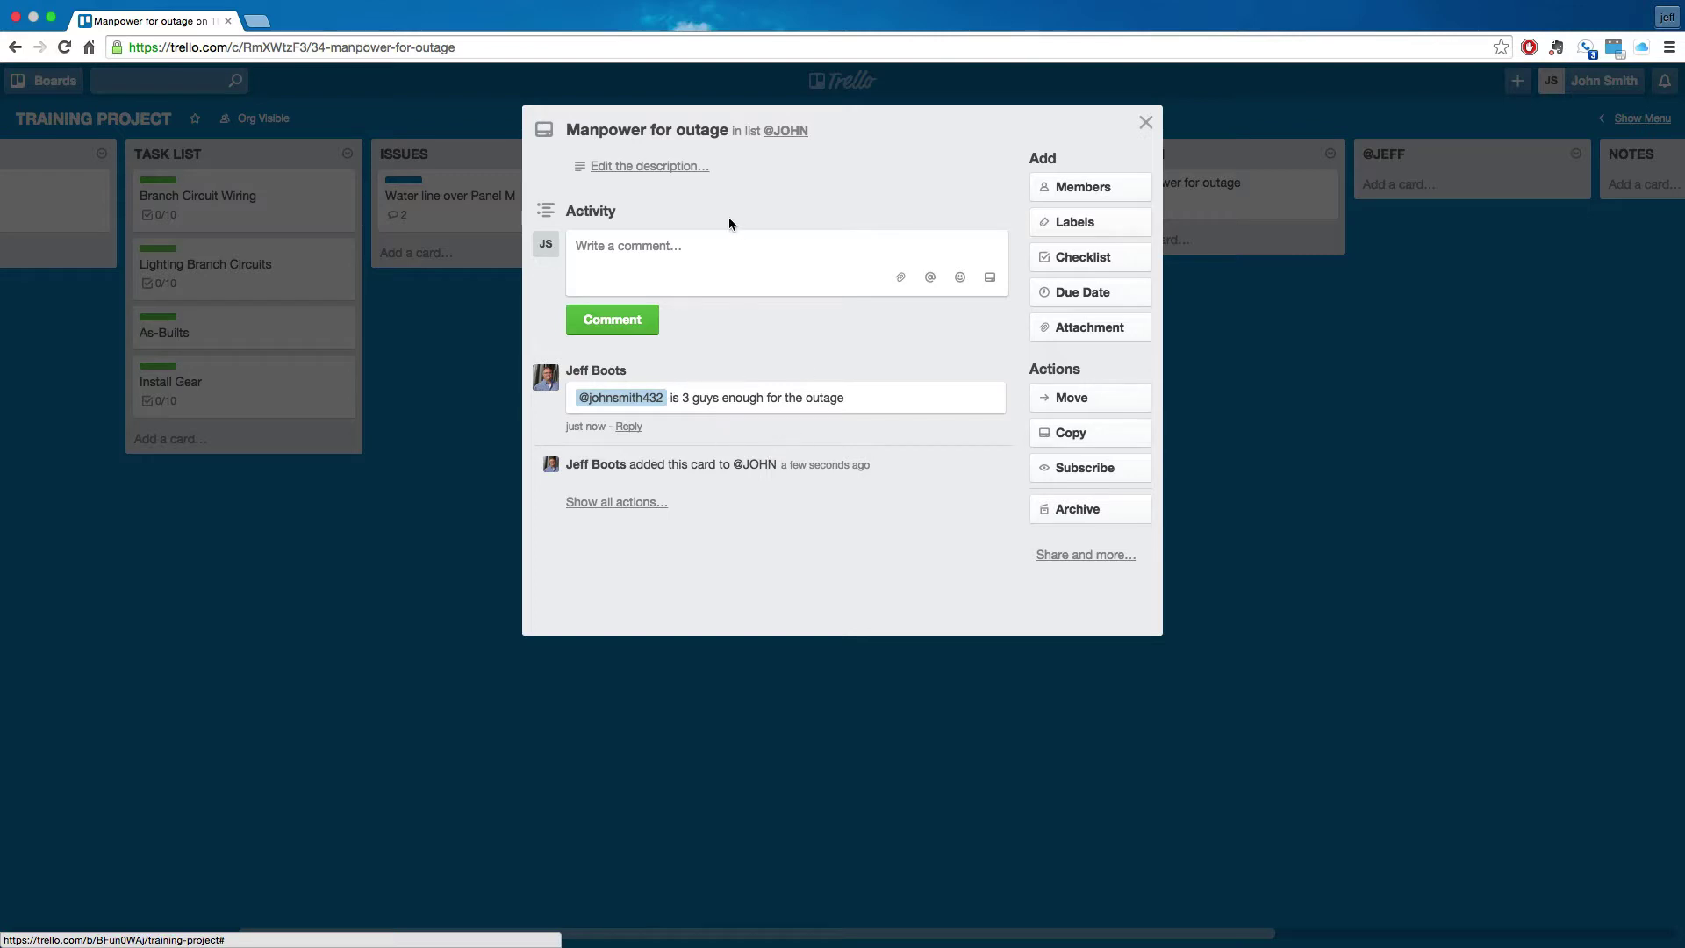
pyautogui.click(716, 254)
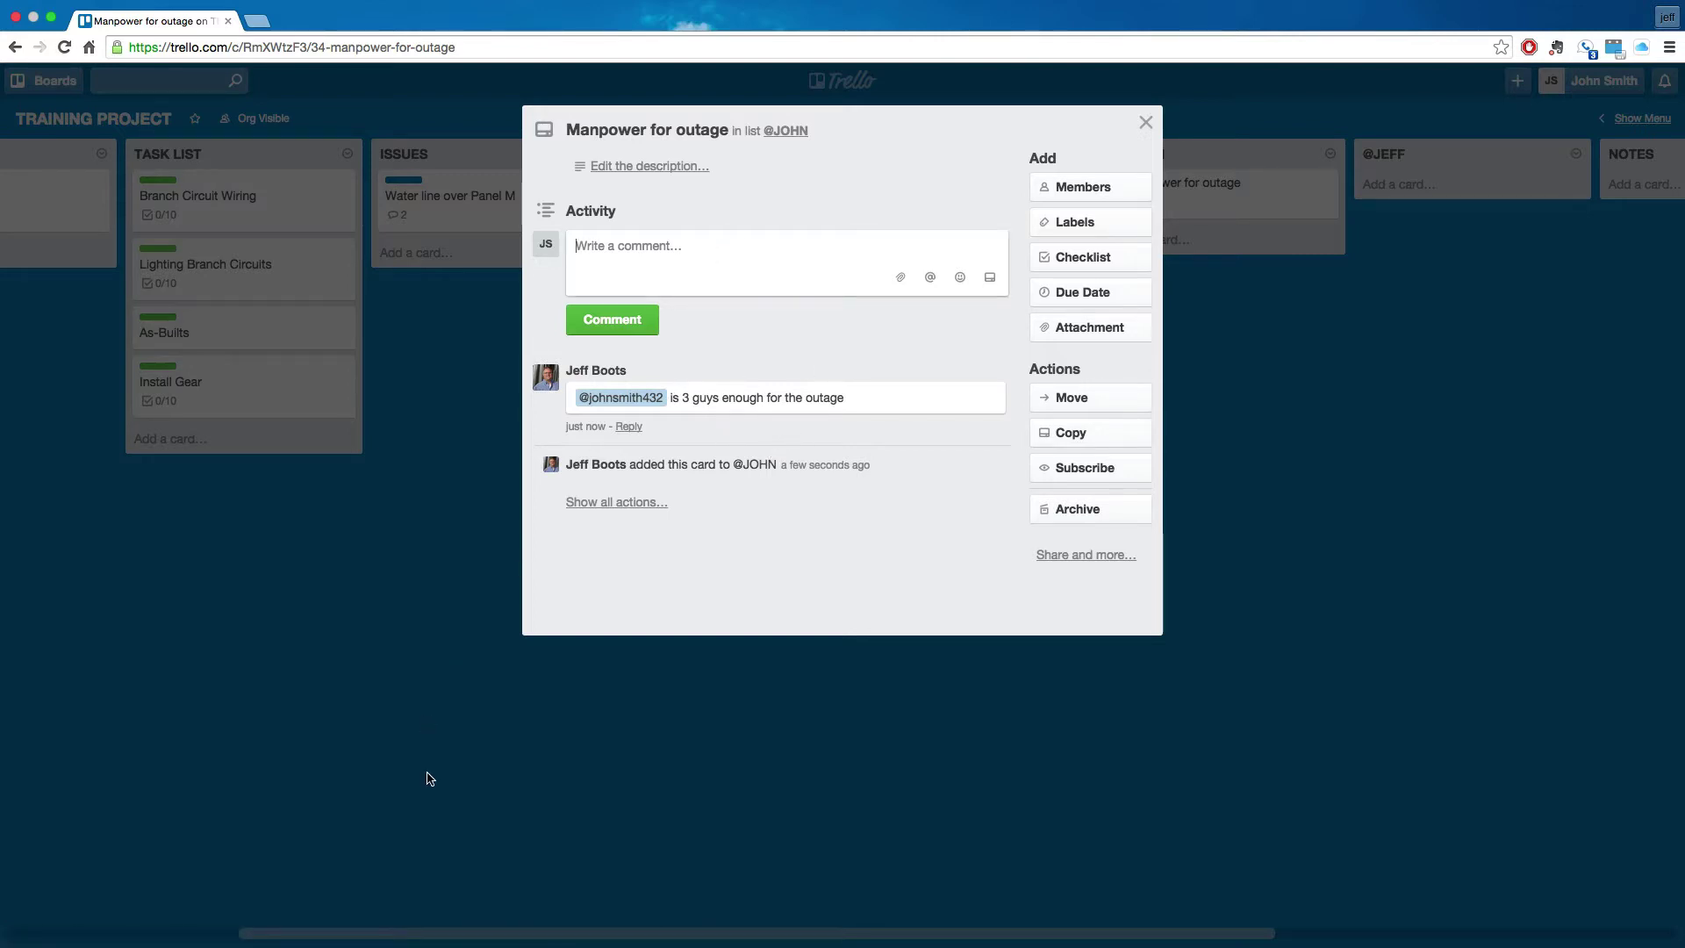
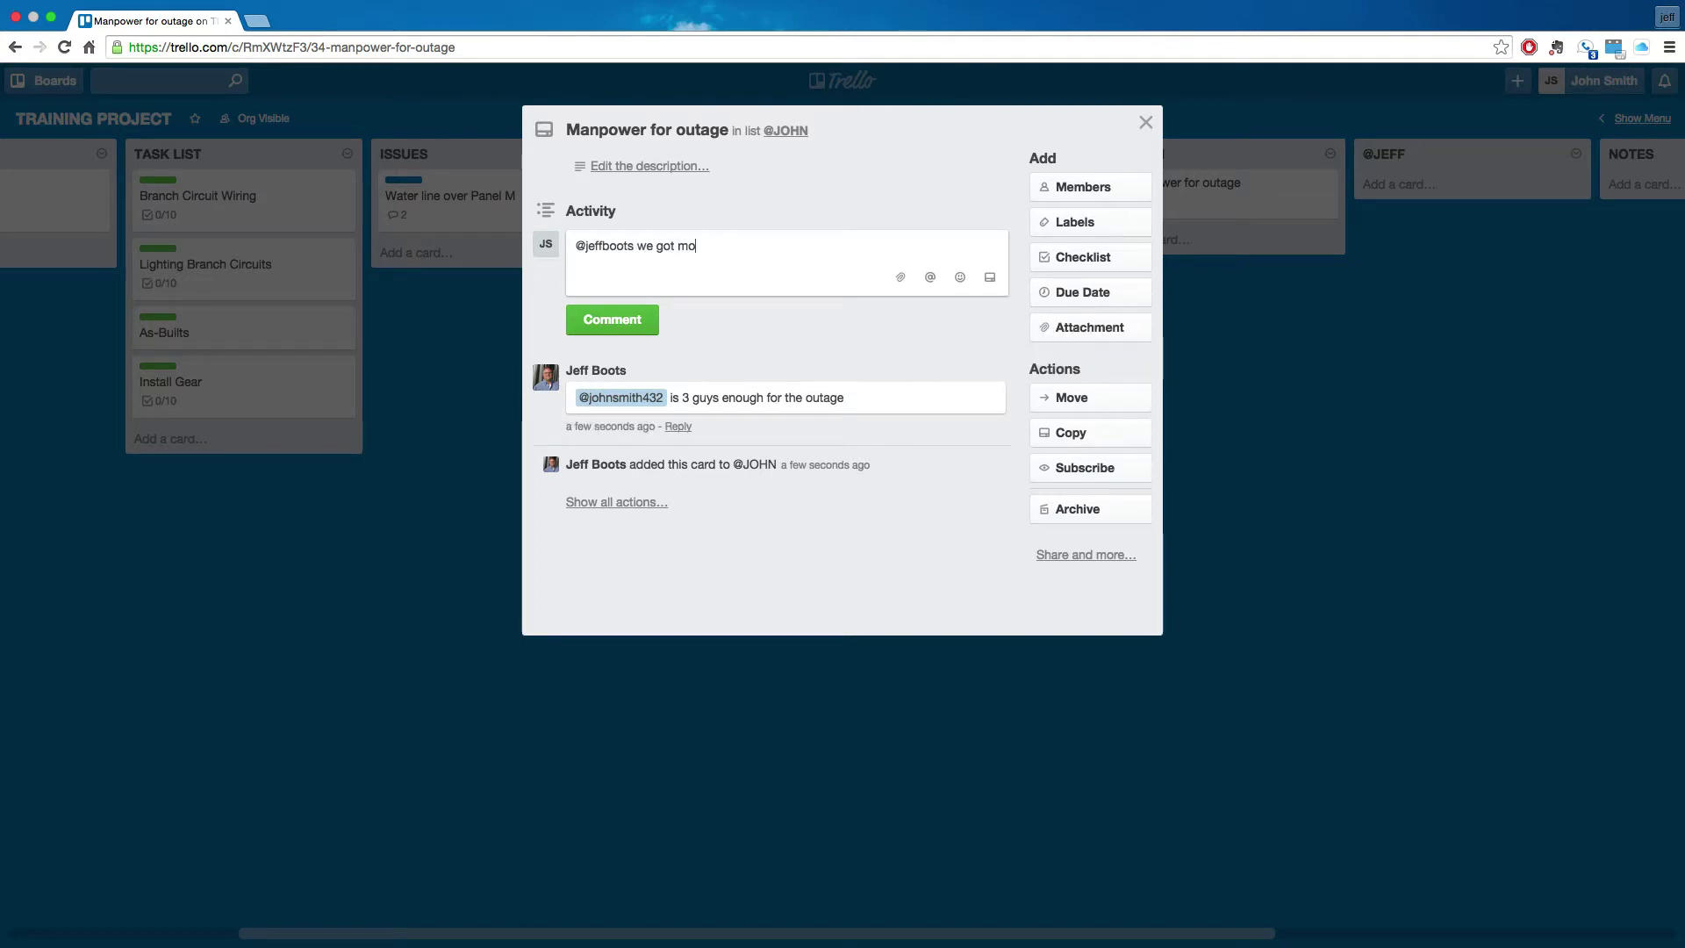
pyautogui.write('re done ahead of time than expected so 3 guys i')
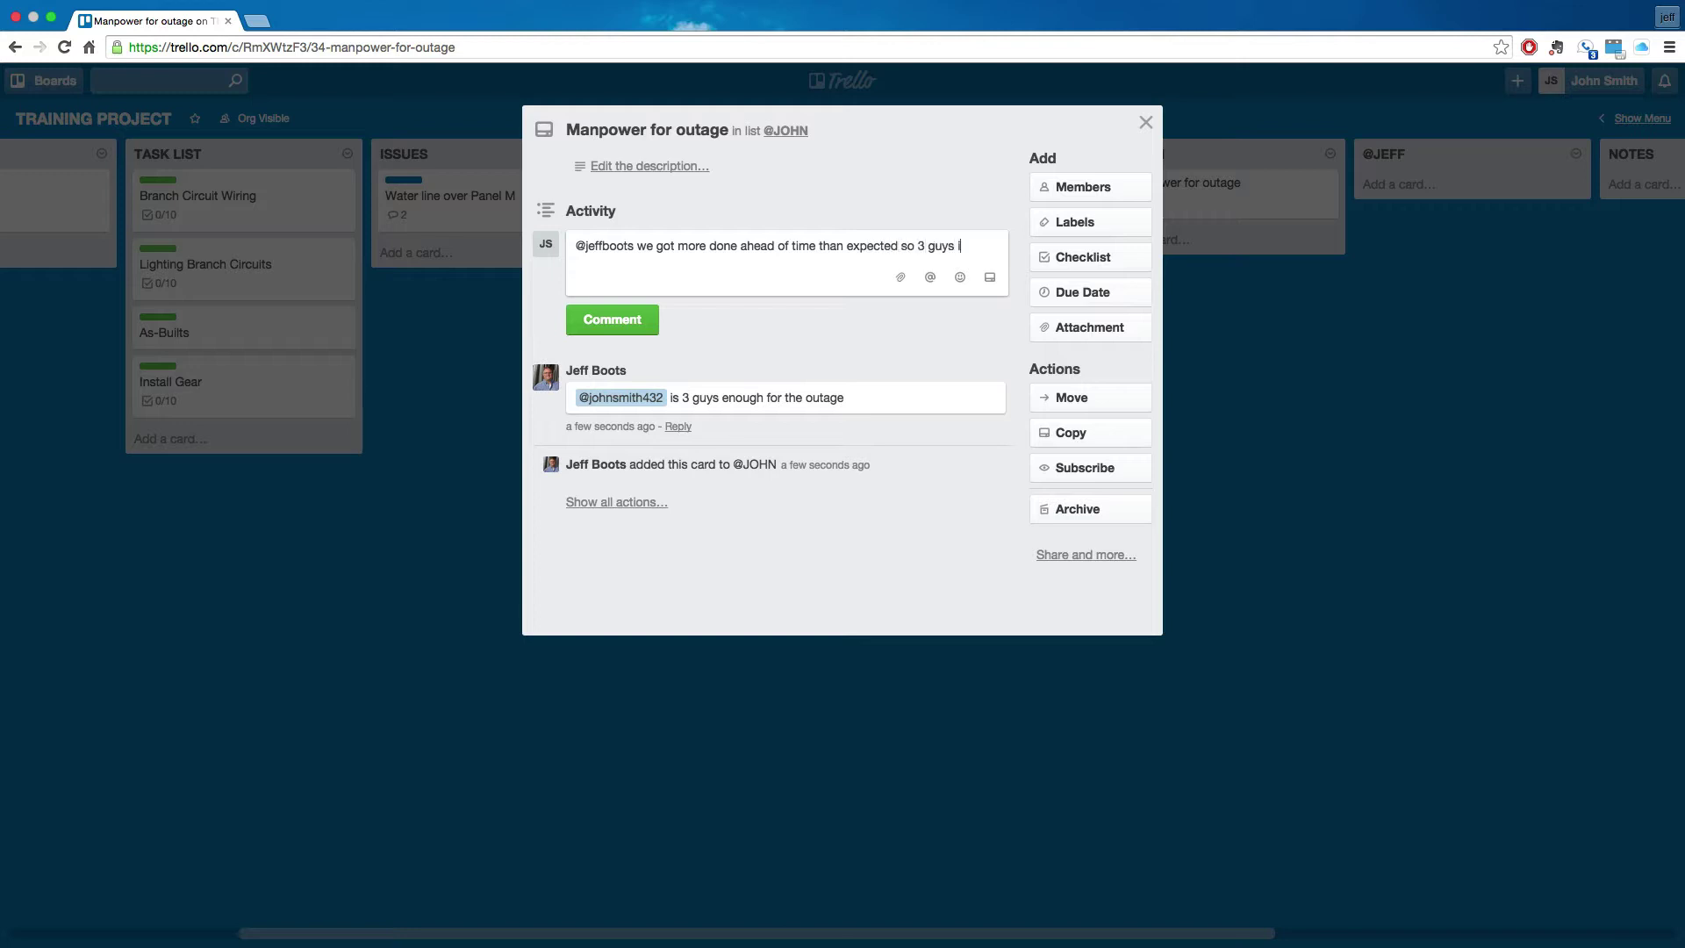
pyautogui.write('s more than enough')
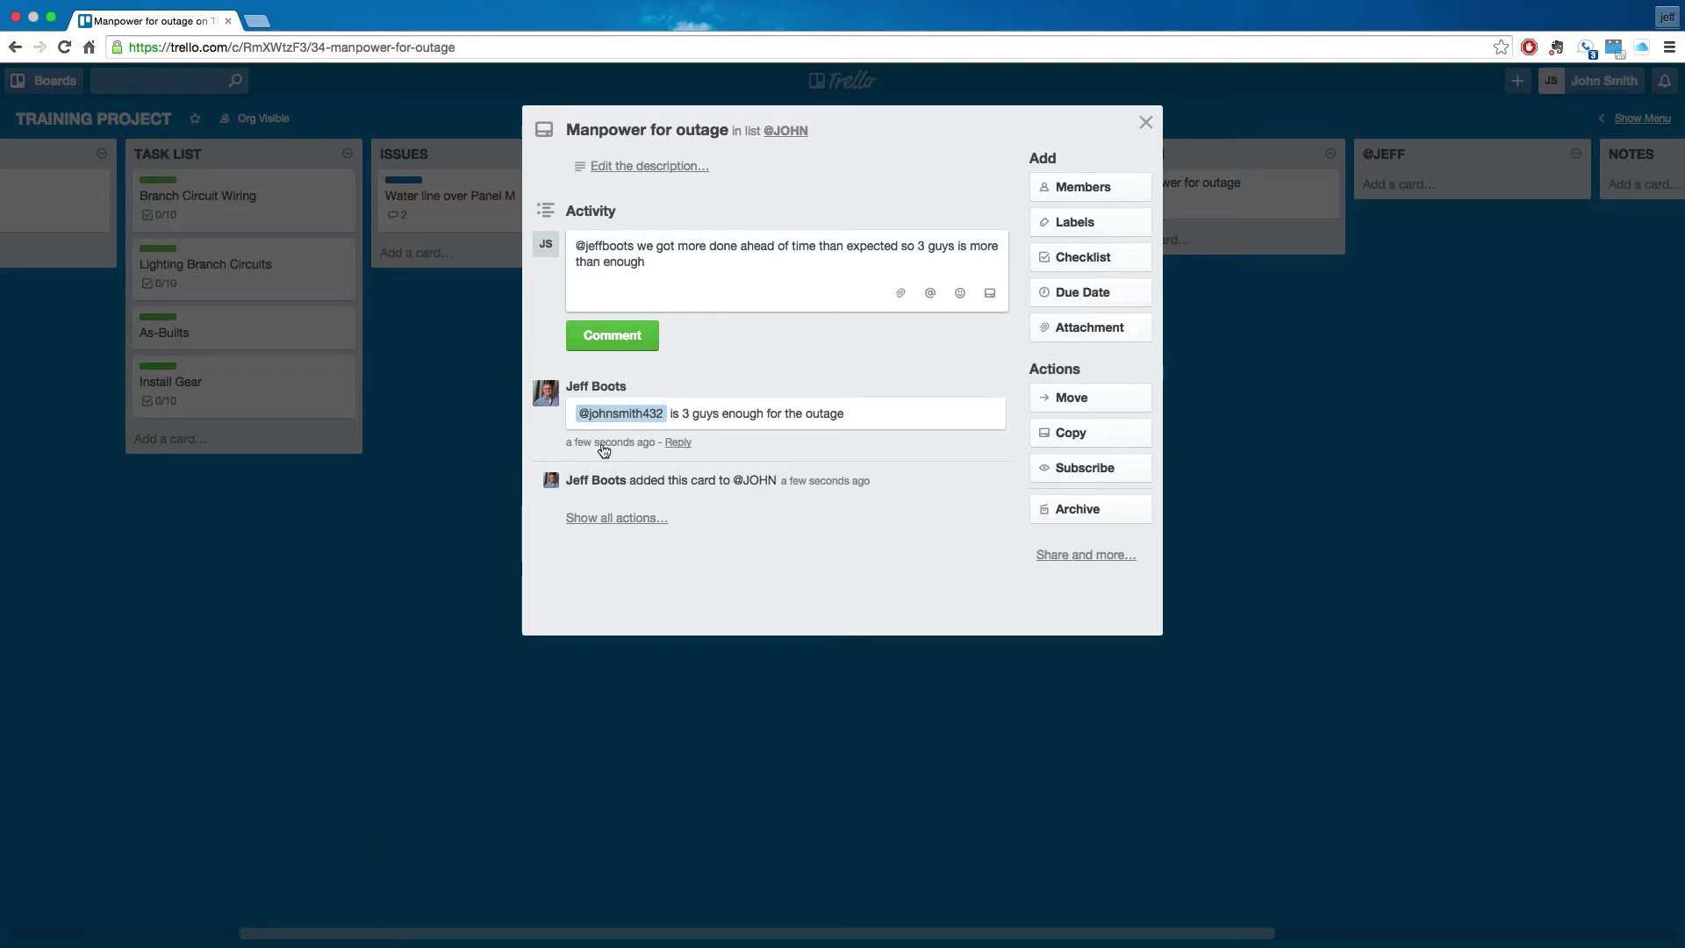
pyautogui.click(618, 344)
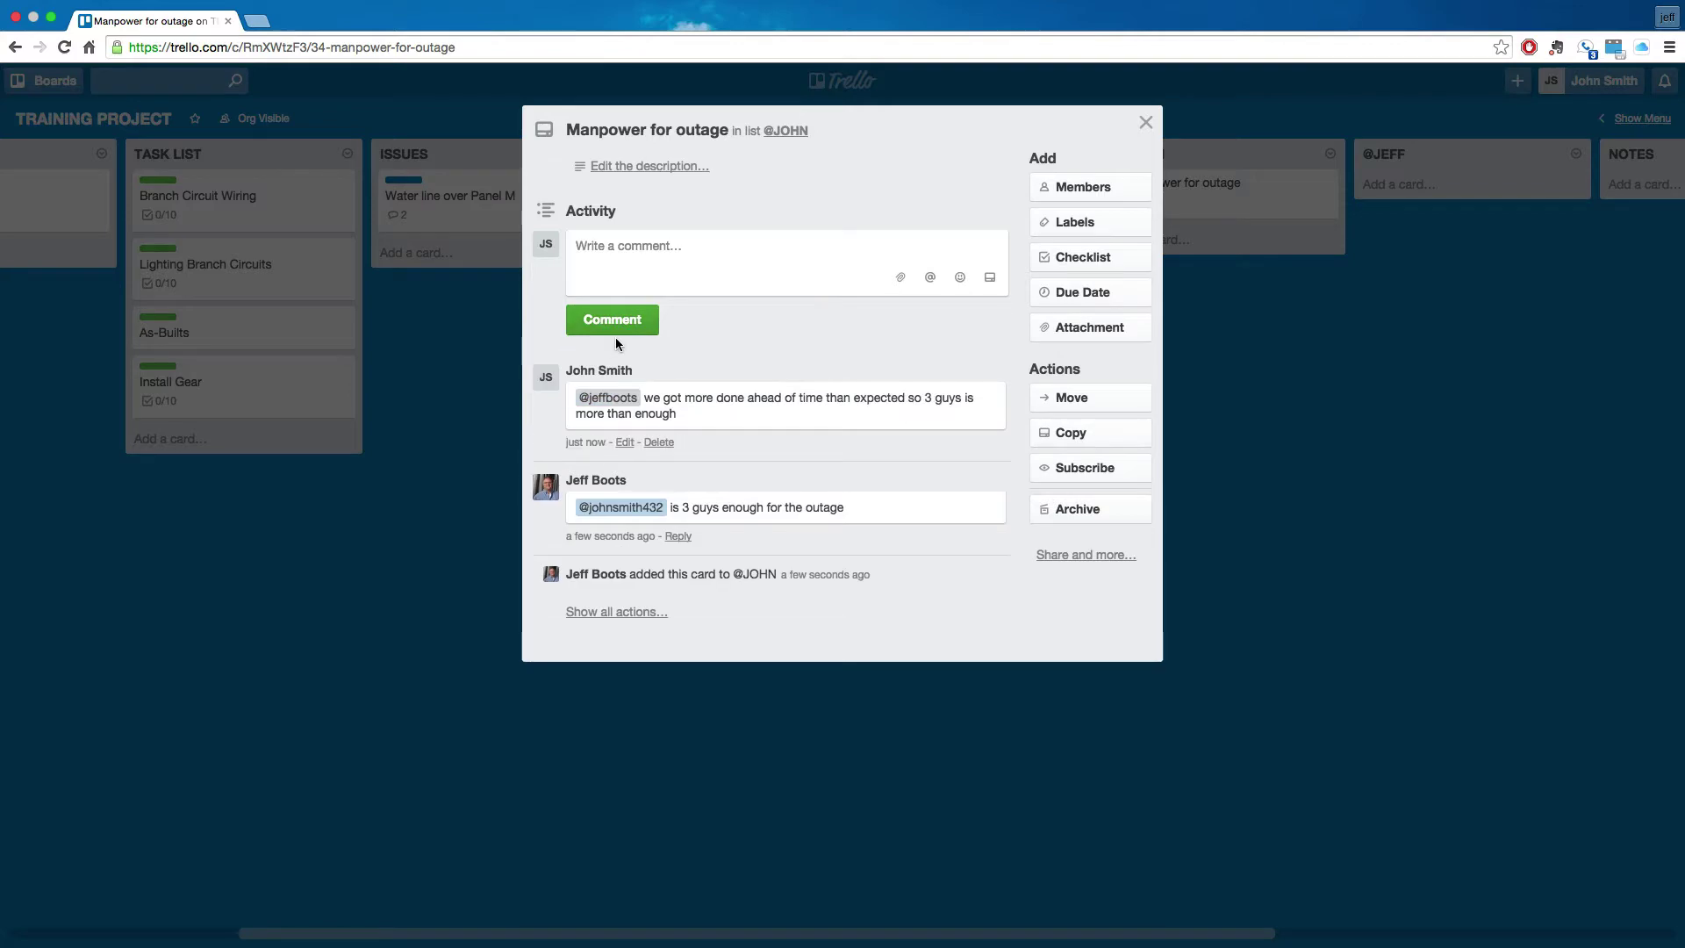
pyautogui.click(383, 565)
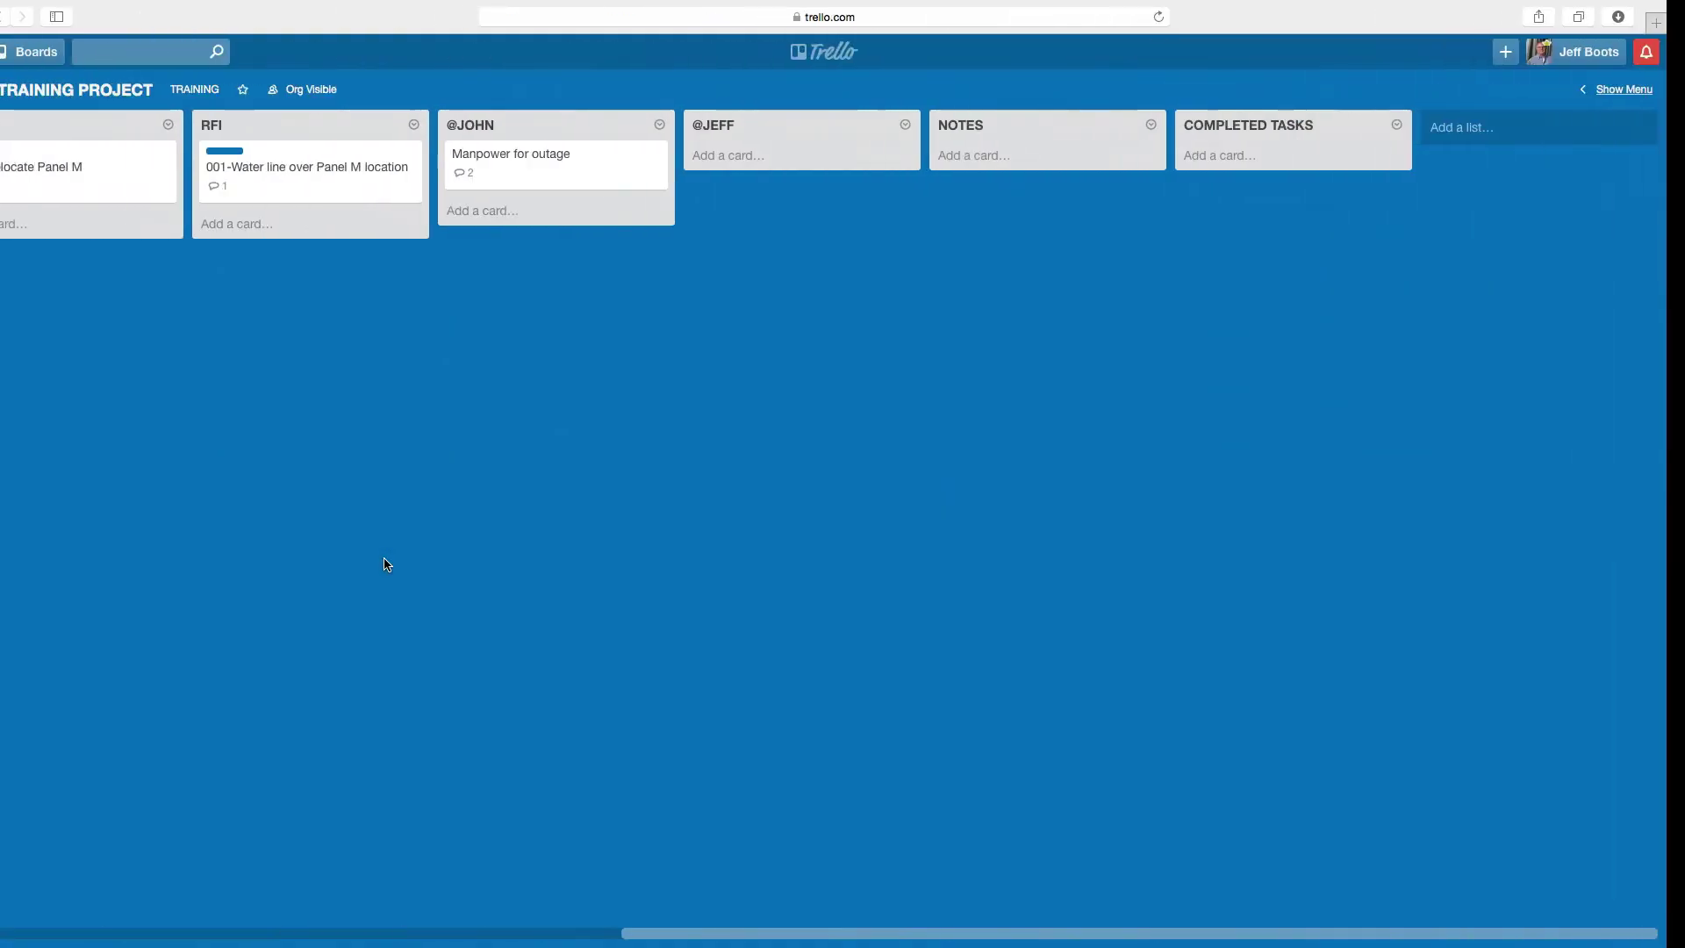
# - Read the new mention notifications, then return to the other user's board window
pyautogui.hscroll(-2, 387, 564)
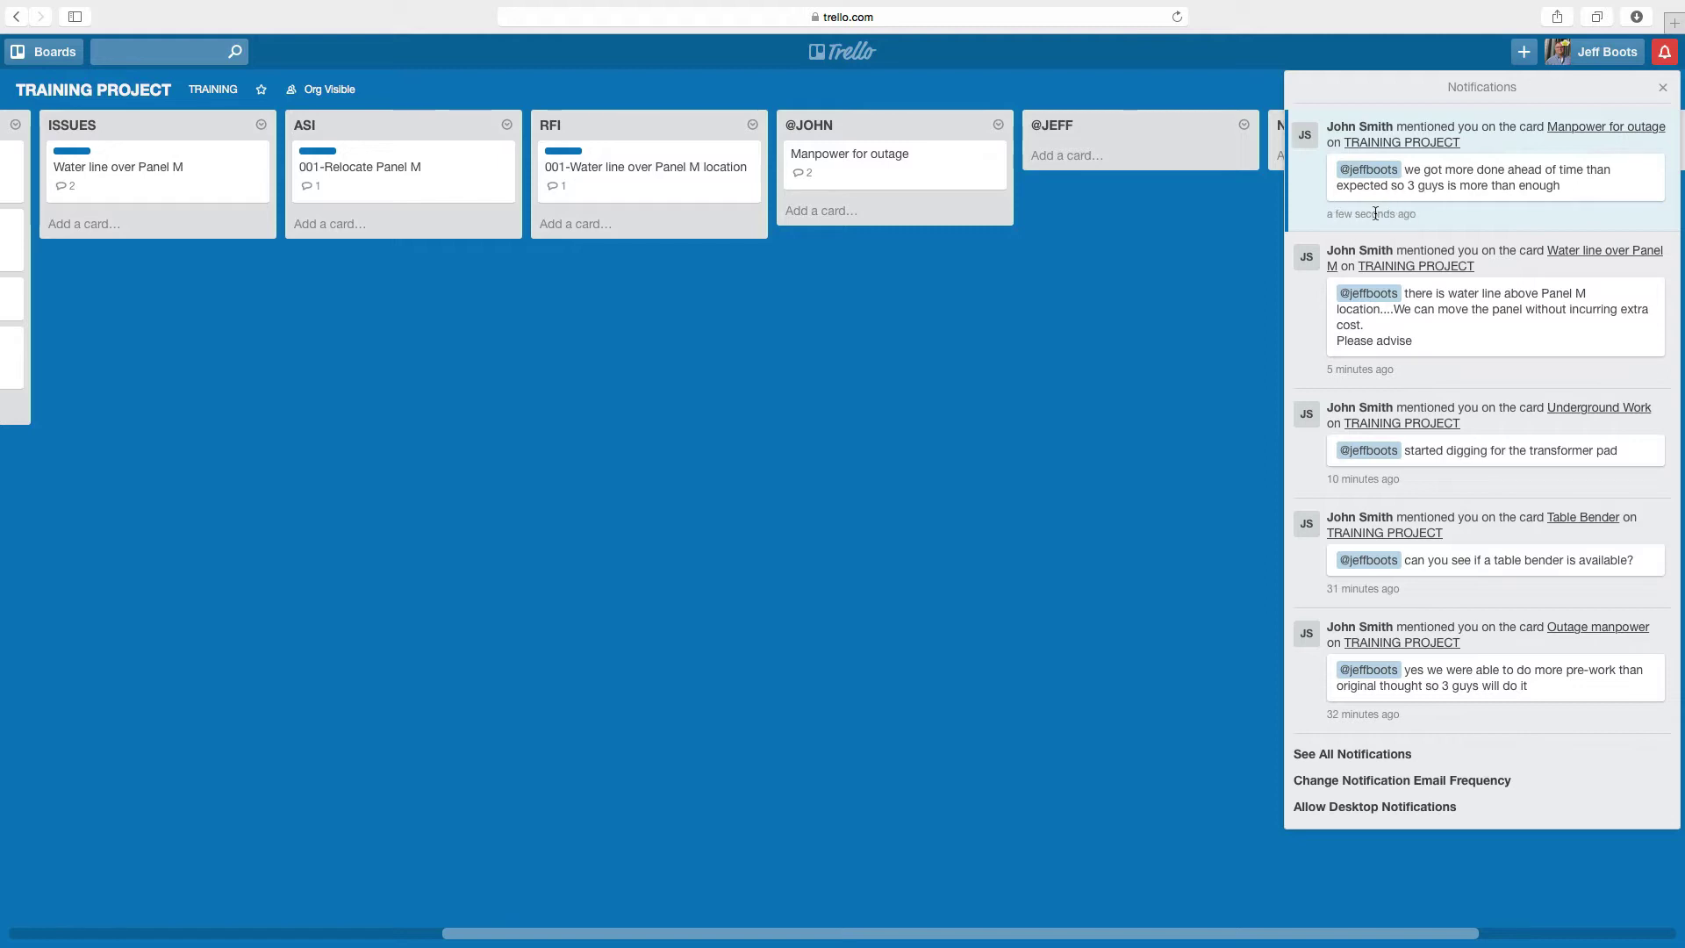
pyautogui.click(1089, 328)
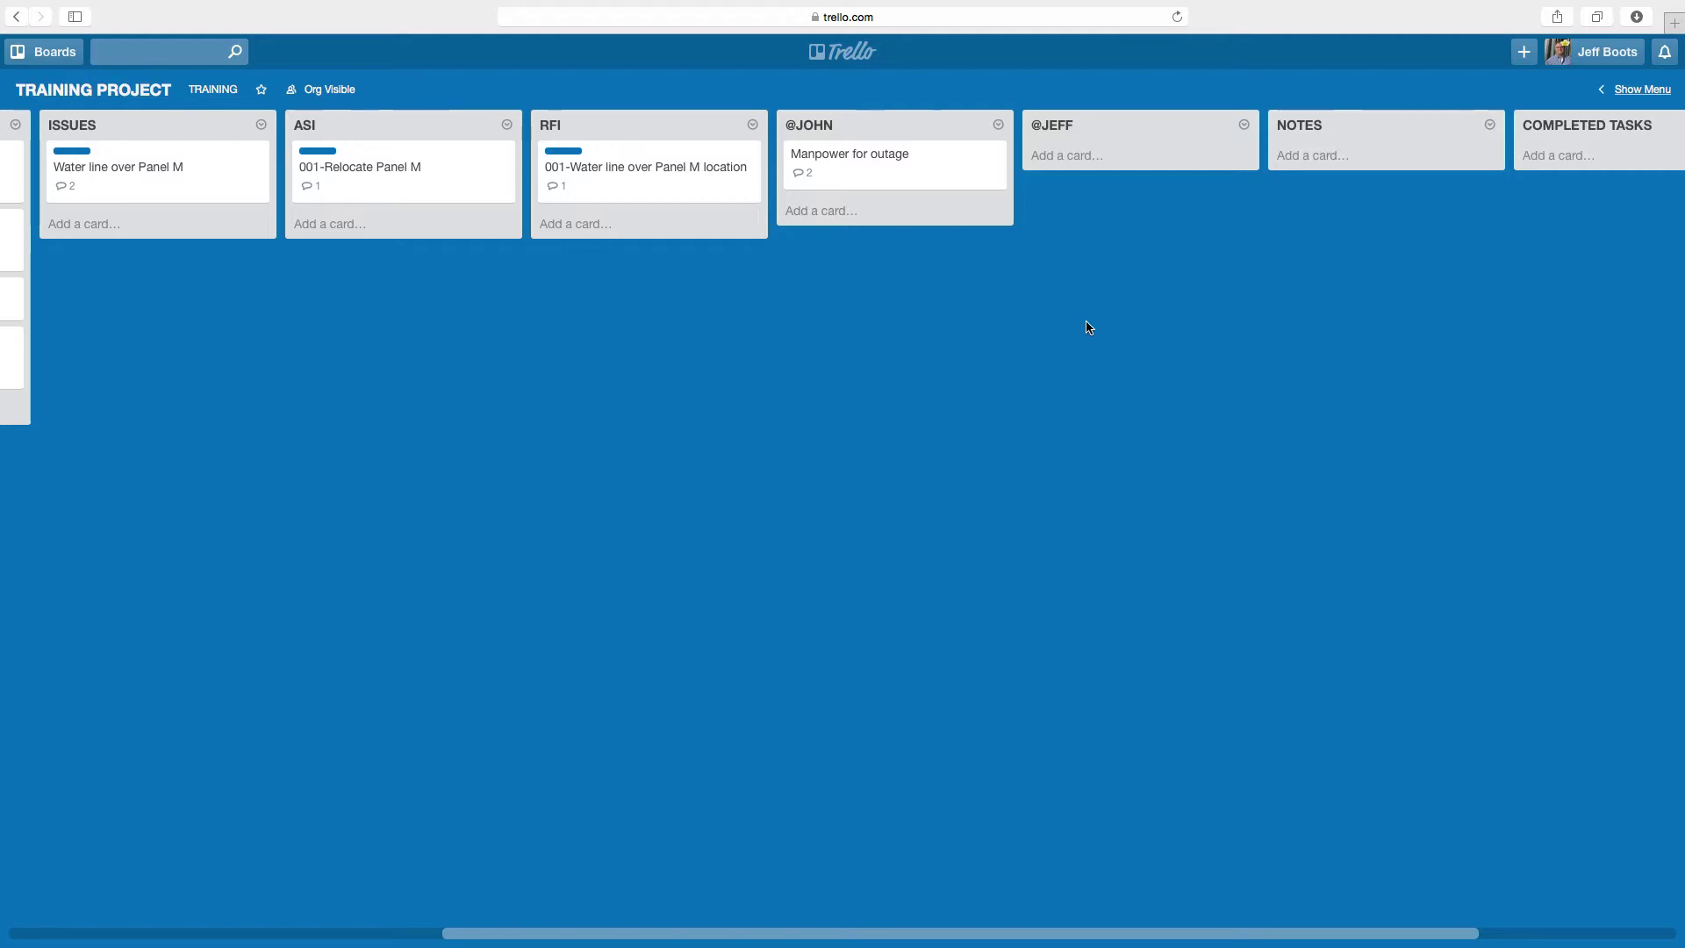
pyautogui.hotkey('ctrl', 'Right')
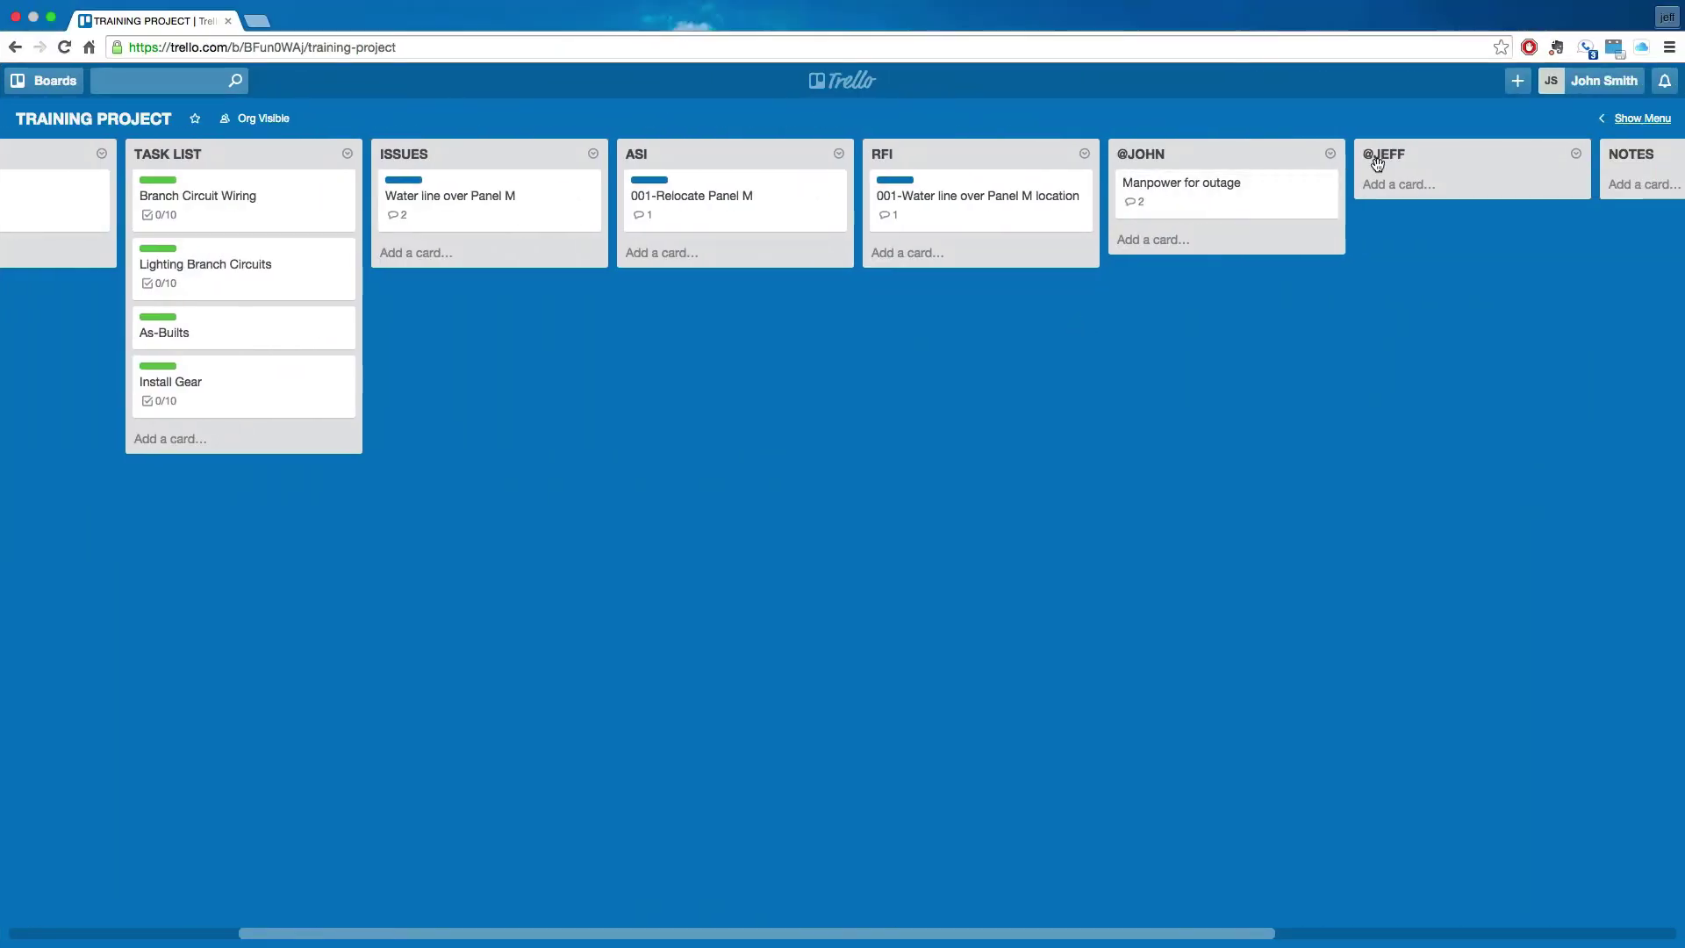
# - Add a new Table bender card to the list
pyautogui.click(1394, 186)
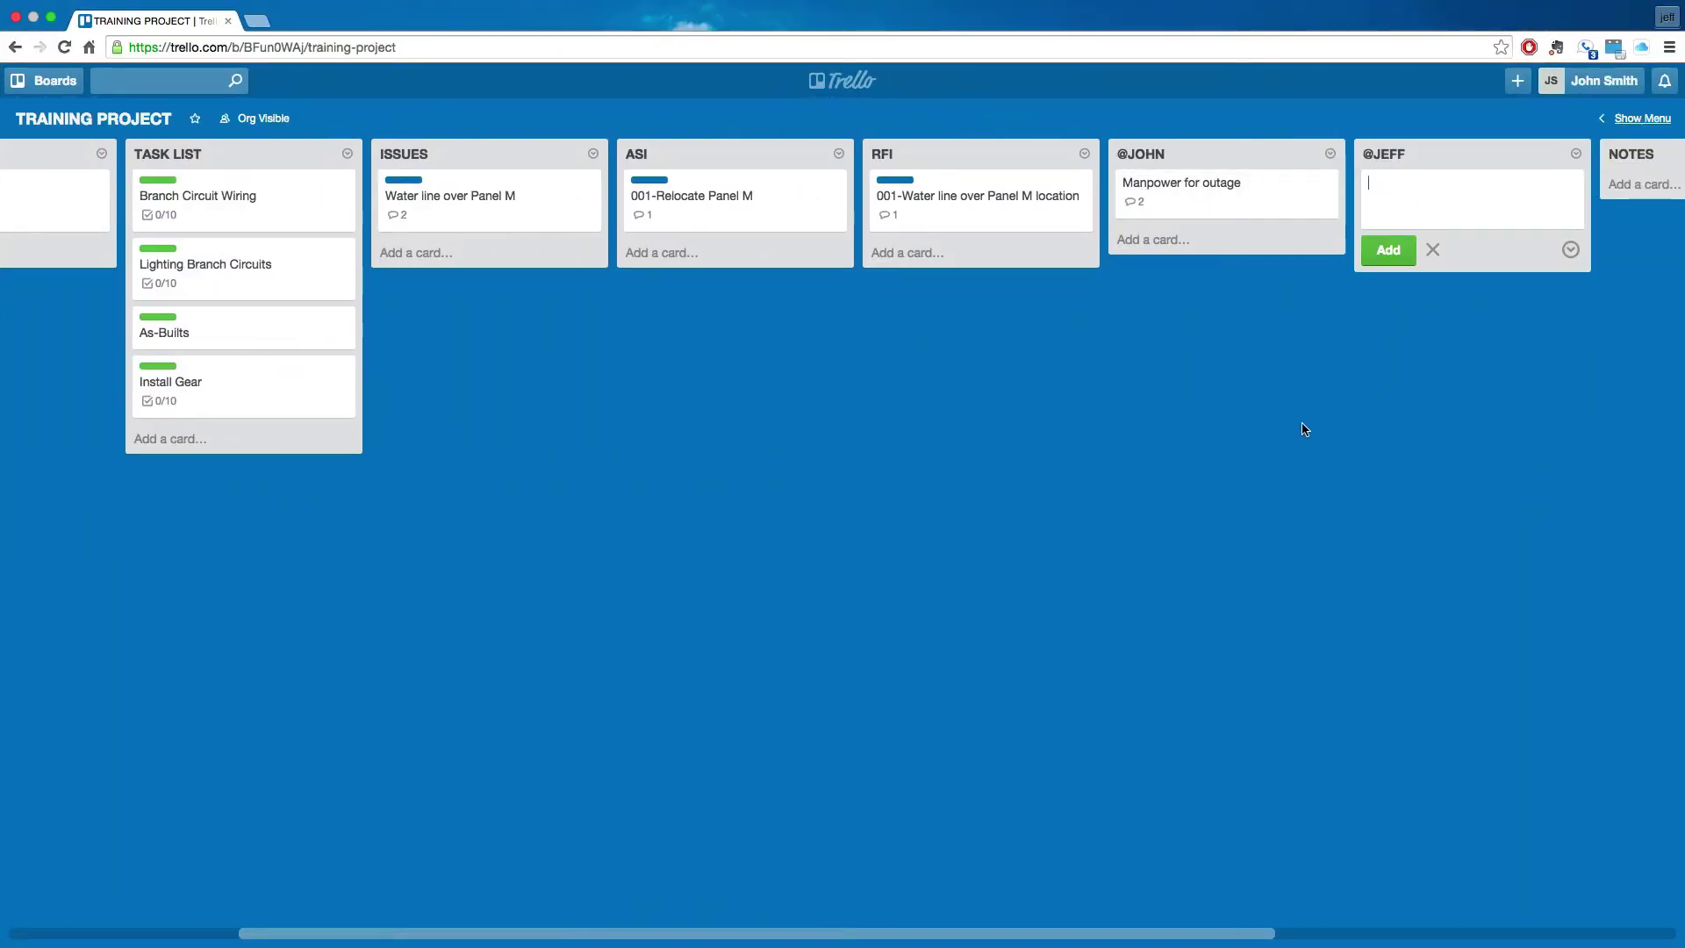
pyautogui.write('Table bender')
pyautogui.click(1389, 251)
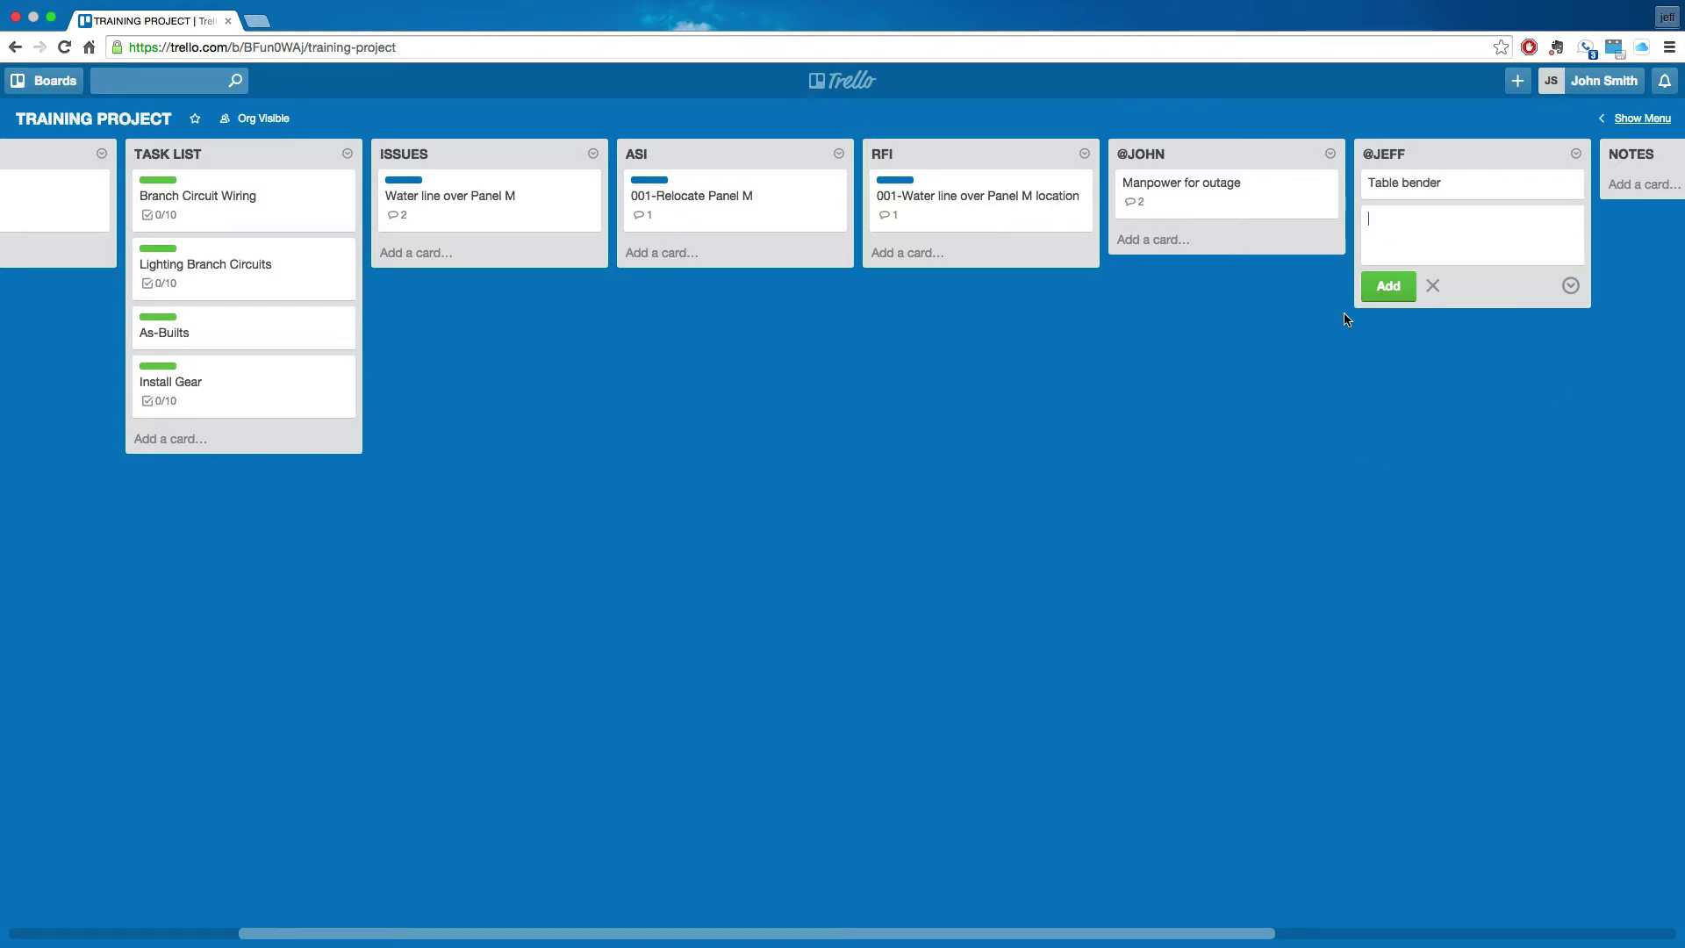
pyautogui.click(1321, 384)
# - Comment on Table bender, mentioning the teammate, asking them to check if the warehouse has a table bender
pyautogui.click(1460, 183)
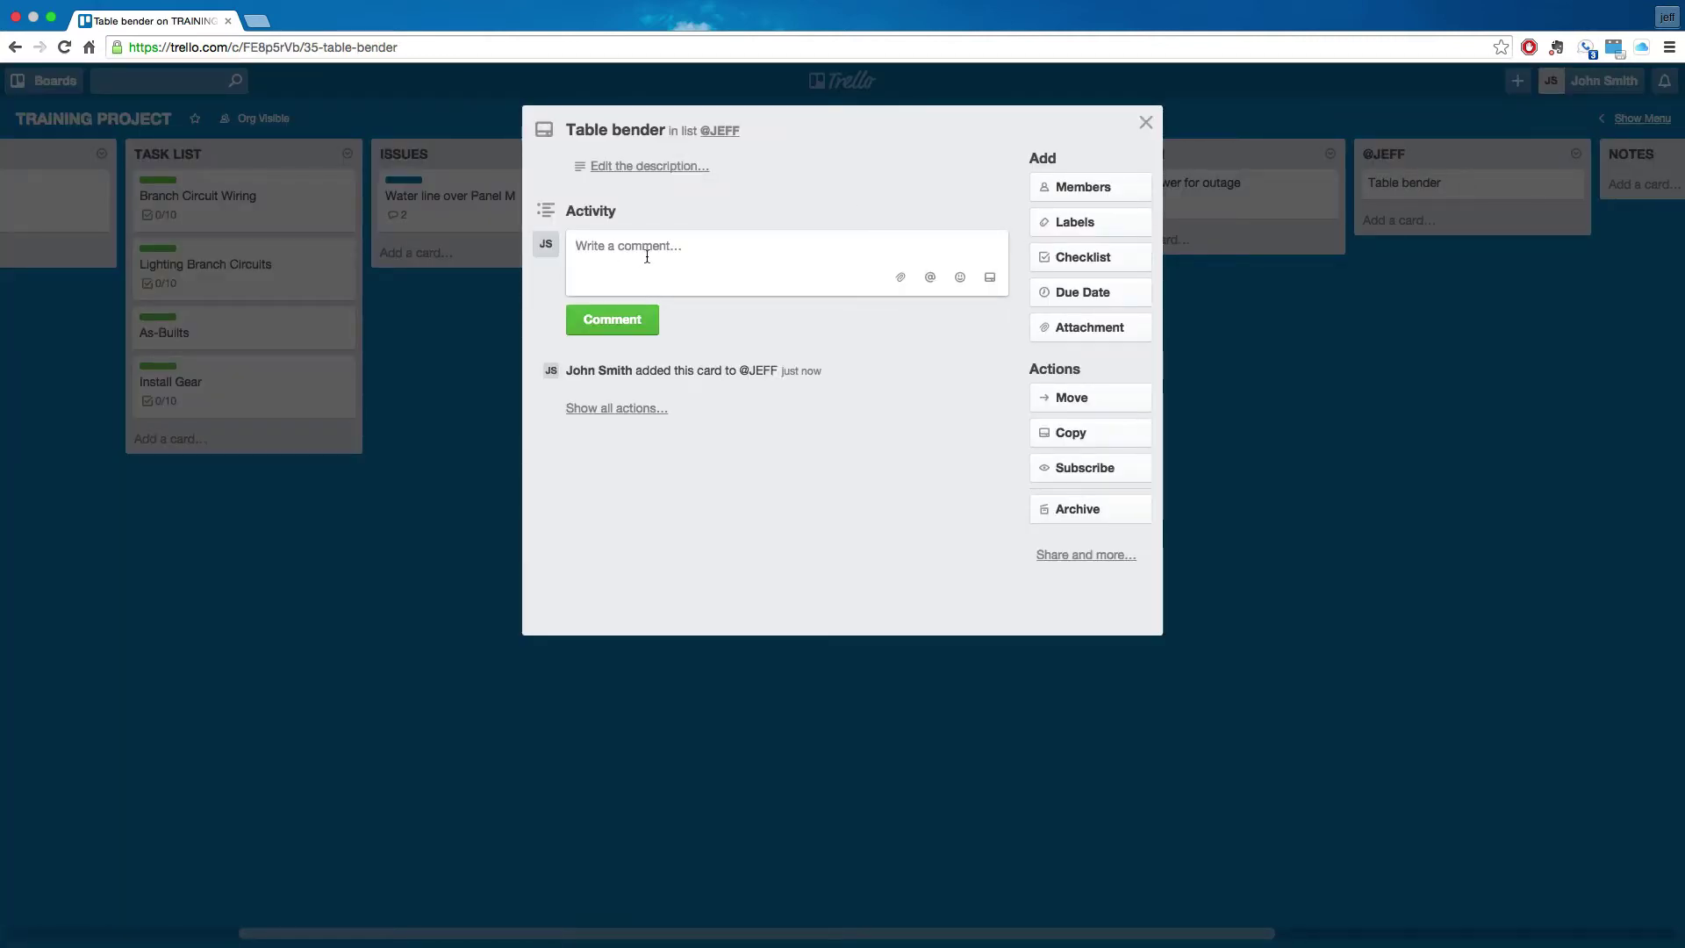
pyautogui.write('@je')
pyautogui.press('Return')
pyautogui.write('could you check with the ware')
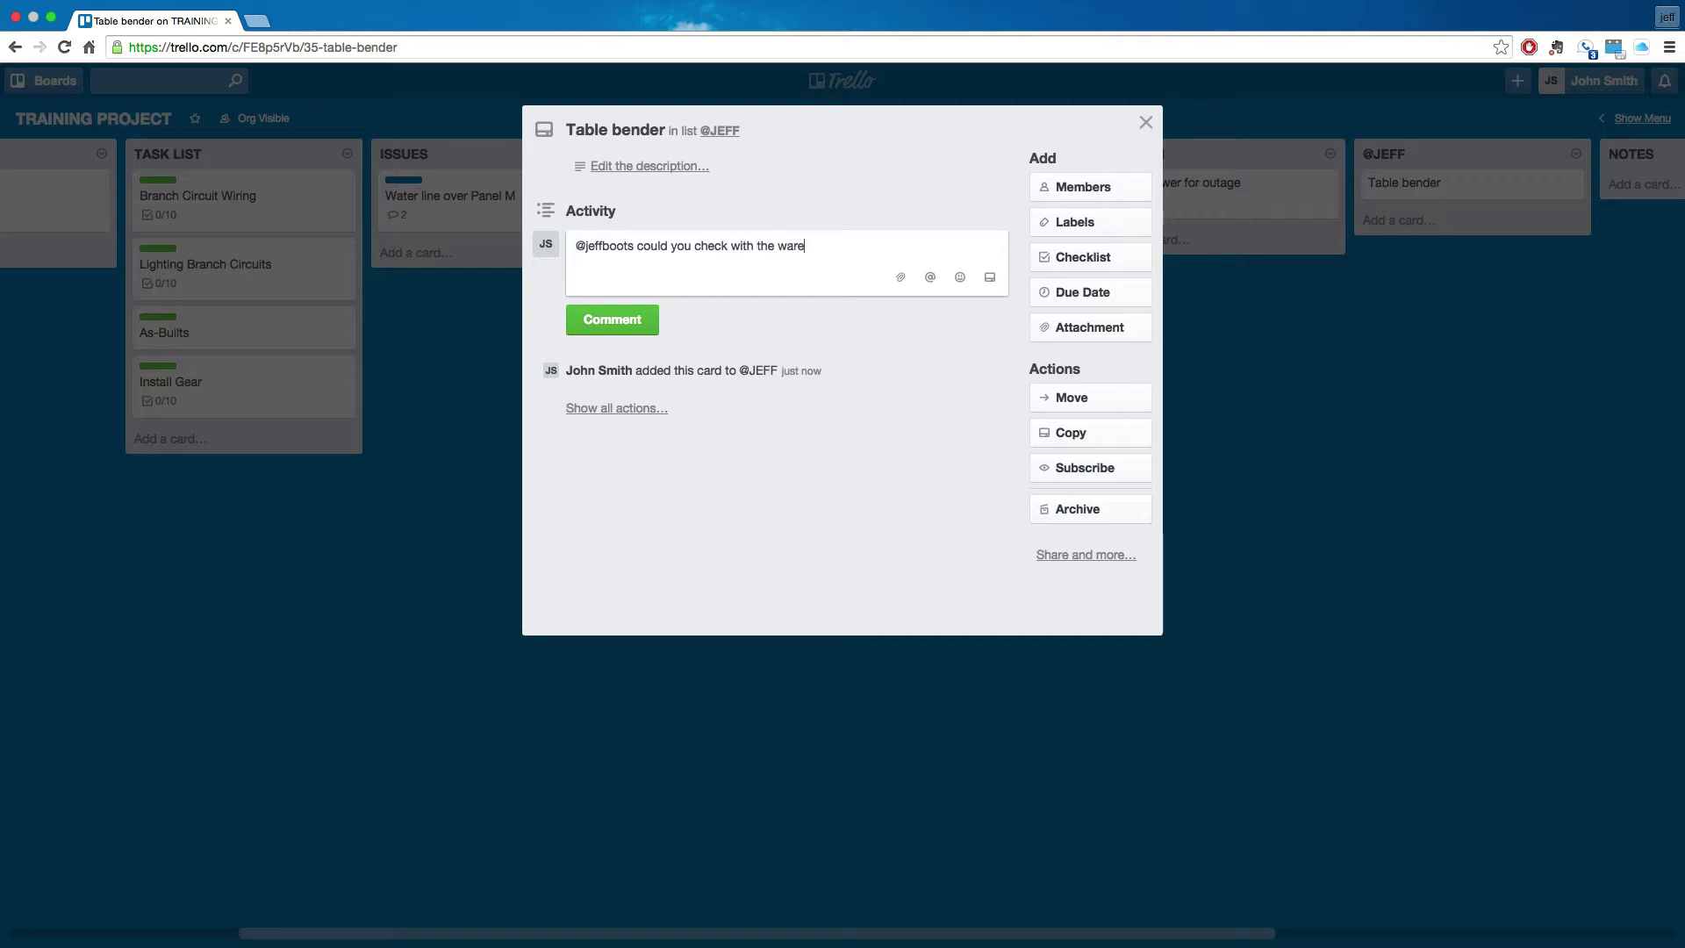
pyautogui.write('house to see if there is')
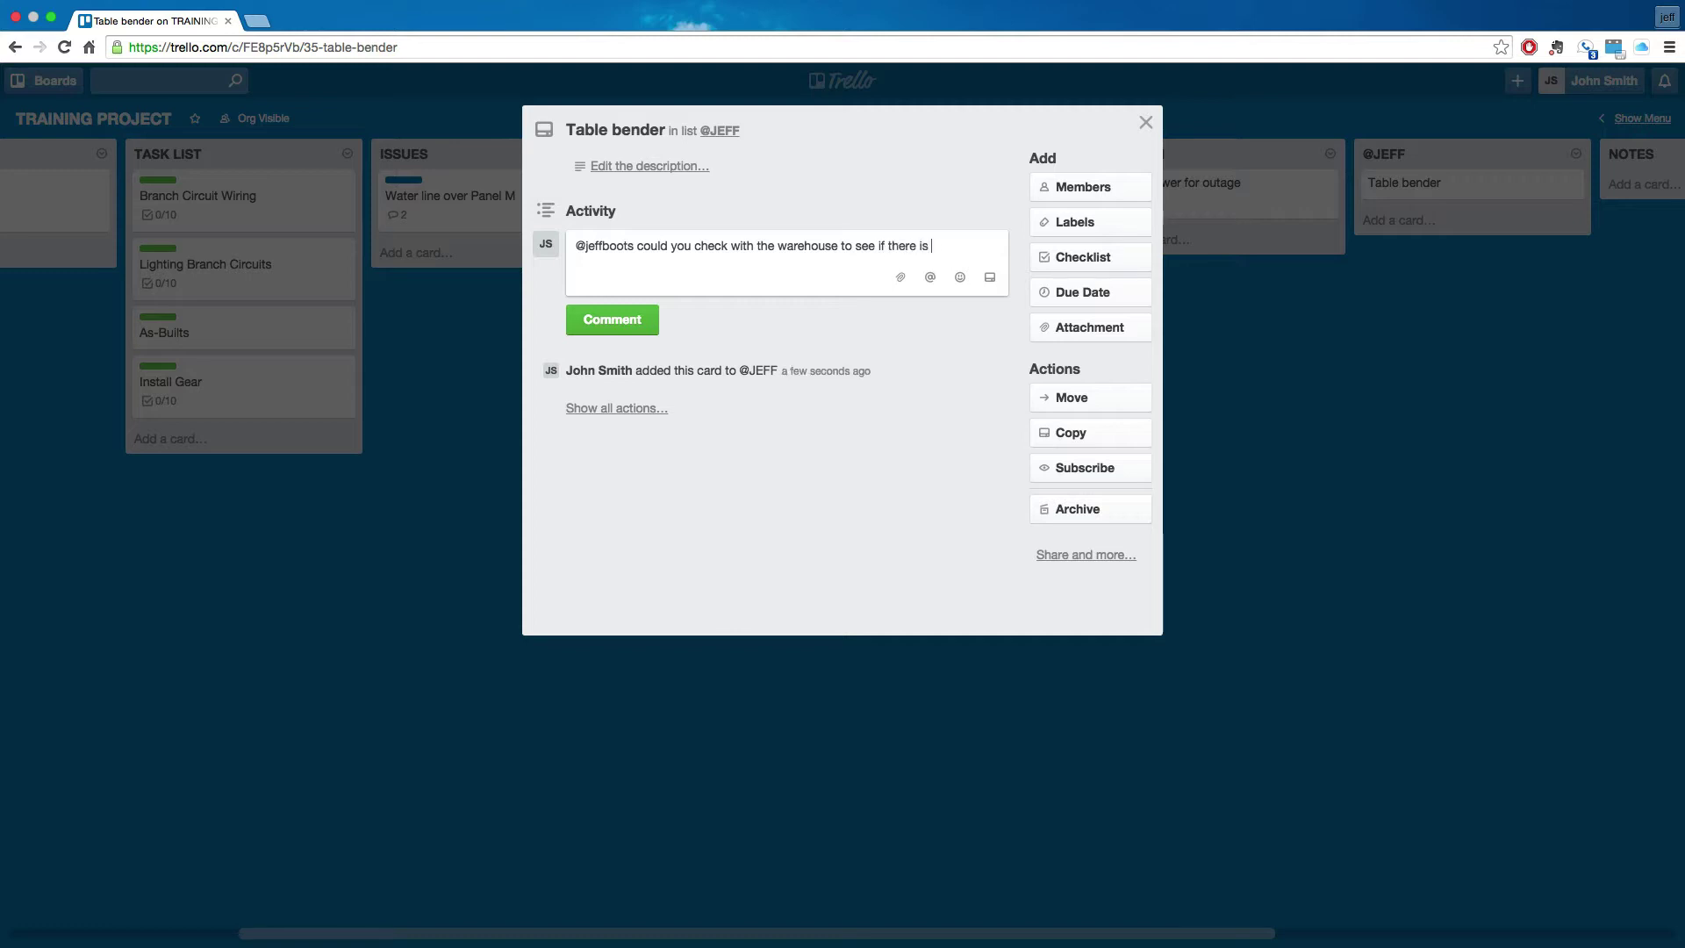
pyautogui.write(' a table bender available')
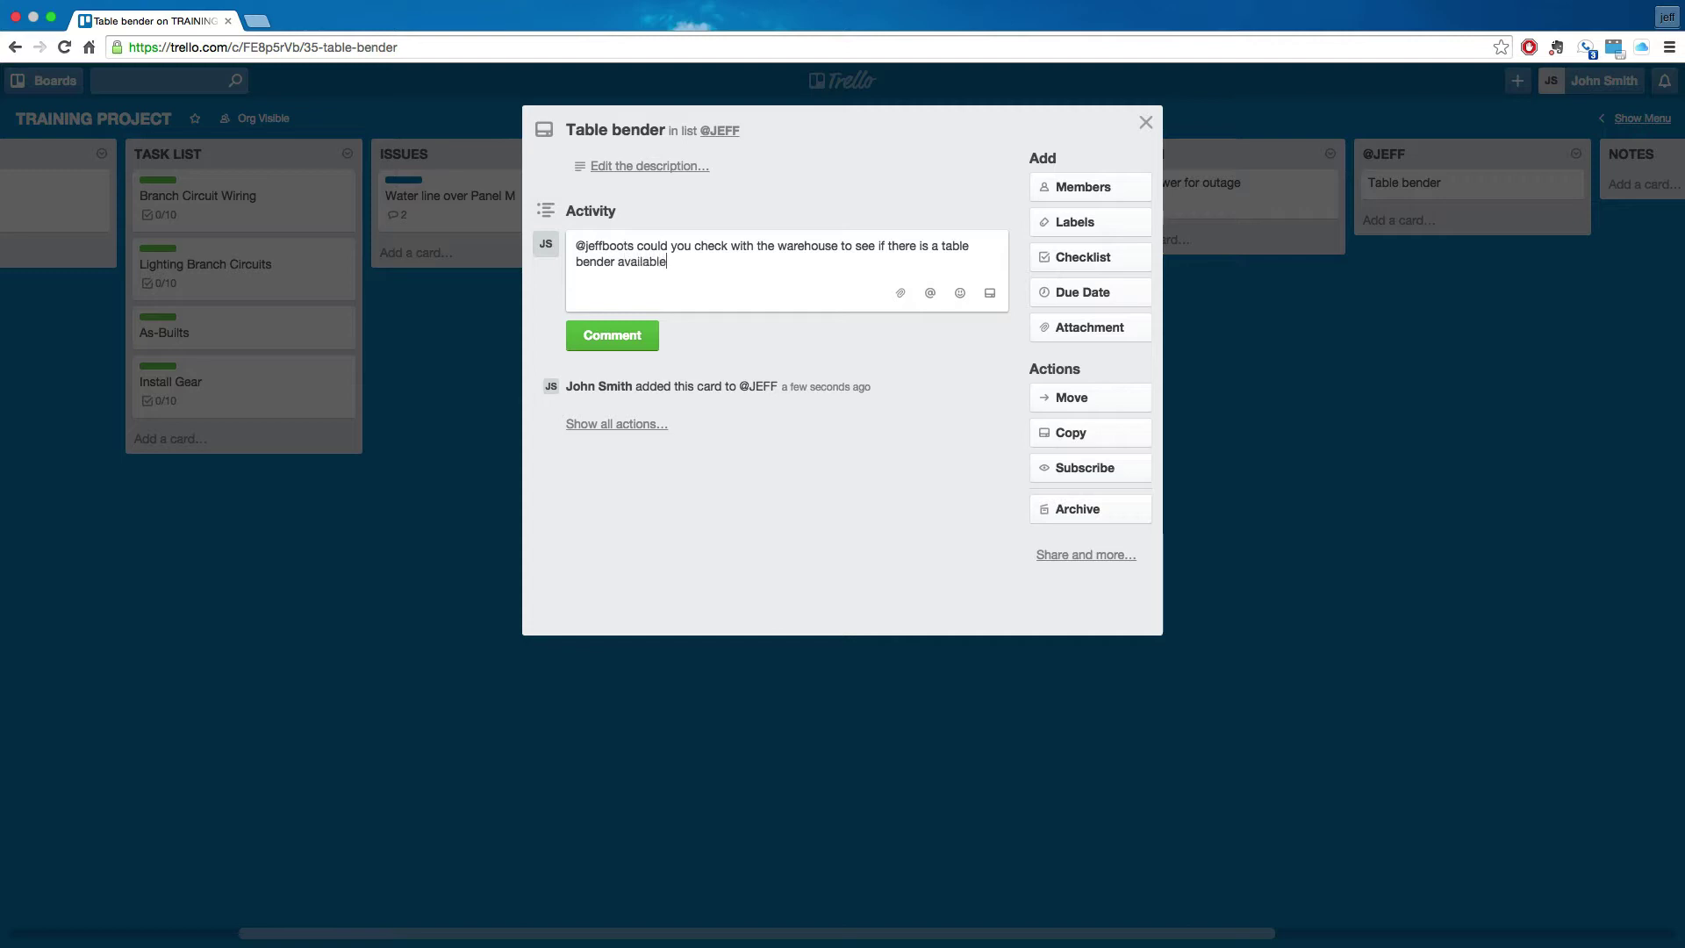
pyautogui.click(606, 335)
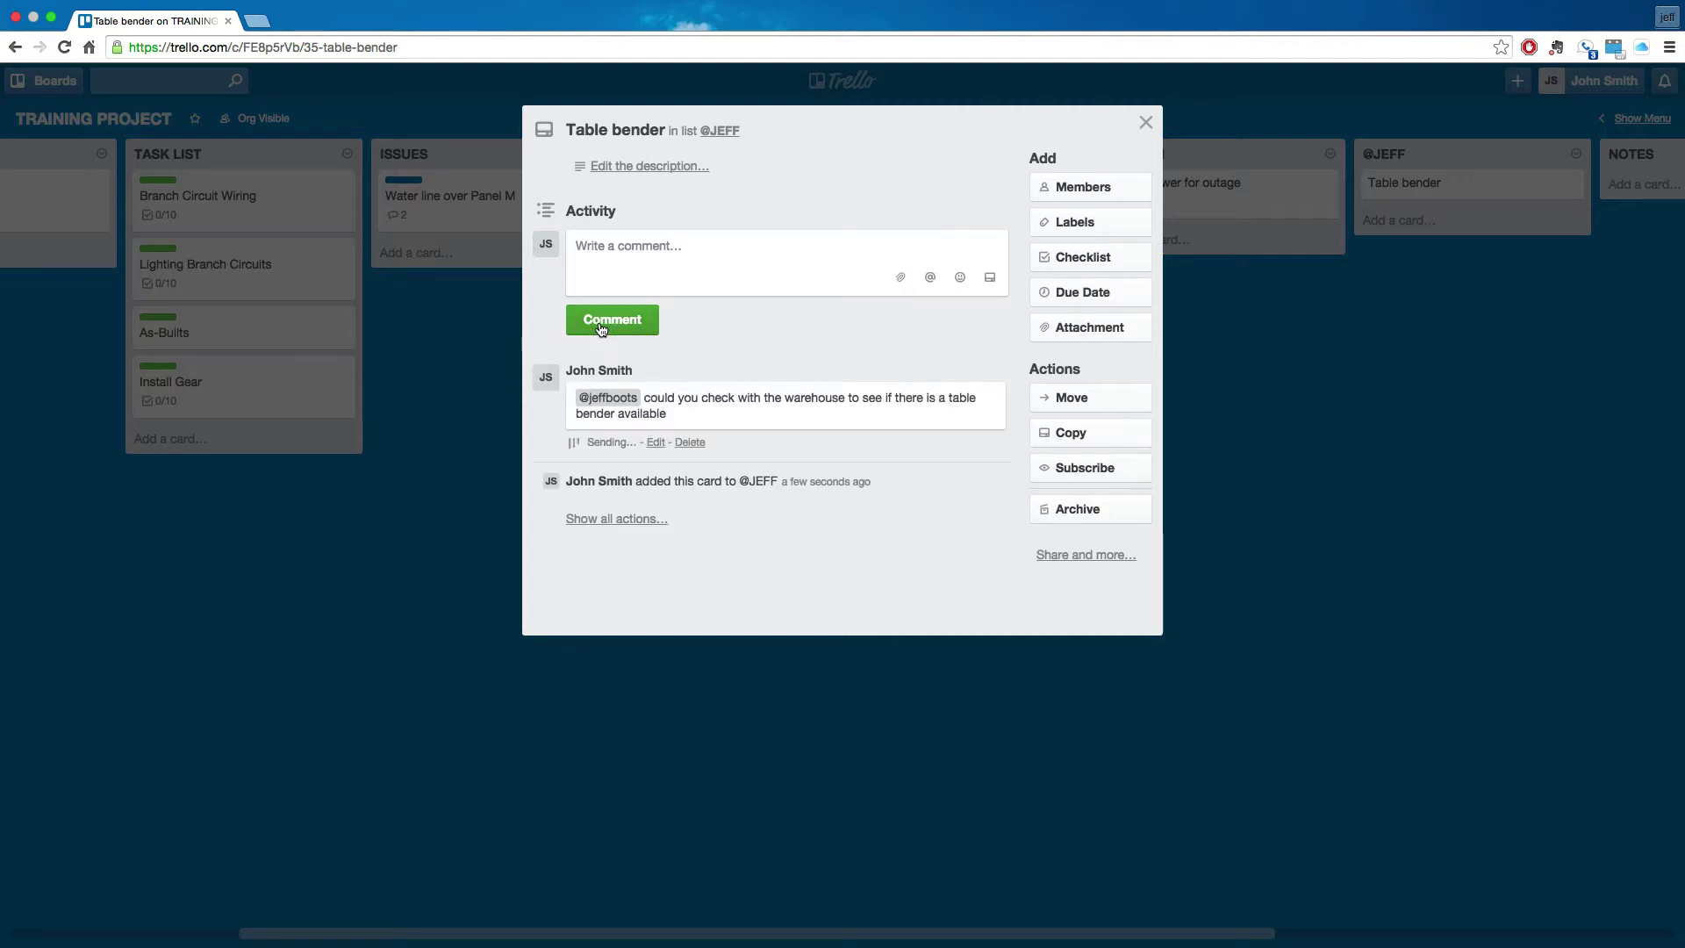
pyautogui.click(436, 479)
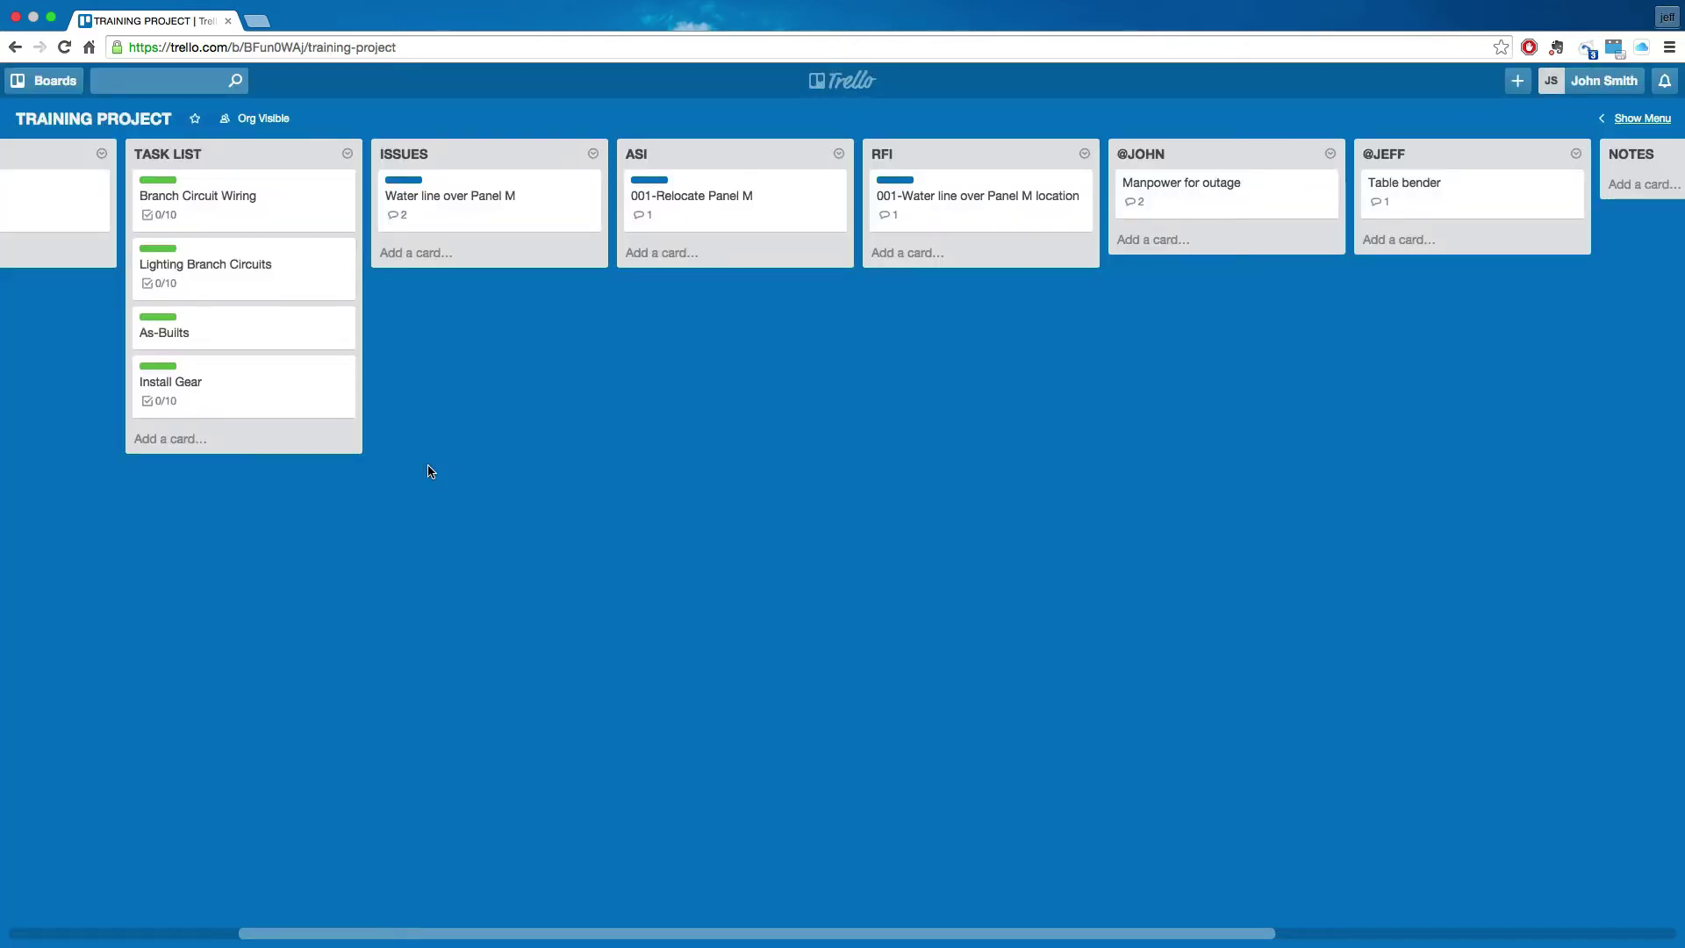
pyautogui.hotkey('ctrl', 'Left')
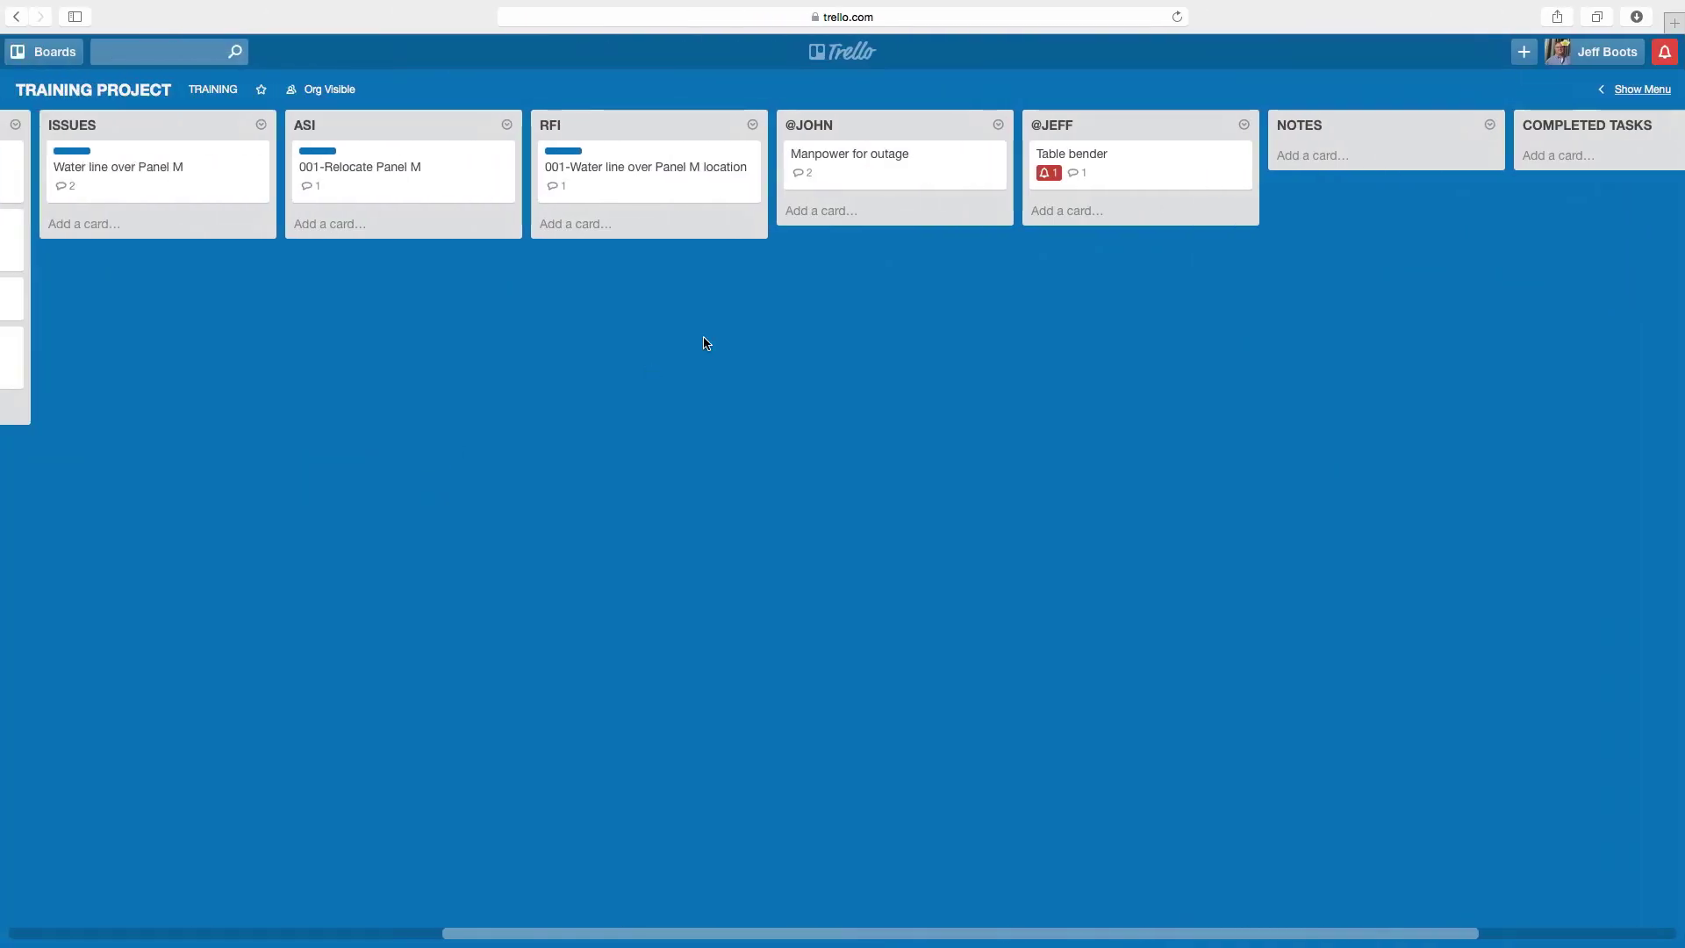
# - Reply on Table bender with a teammate mention: 'warehouse will bring one out tomorrow'
pyautogui.click(1120, 169)
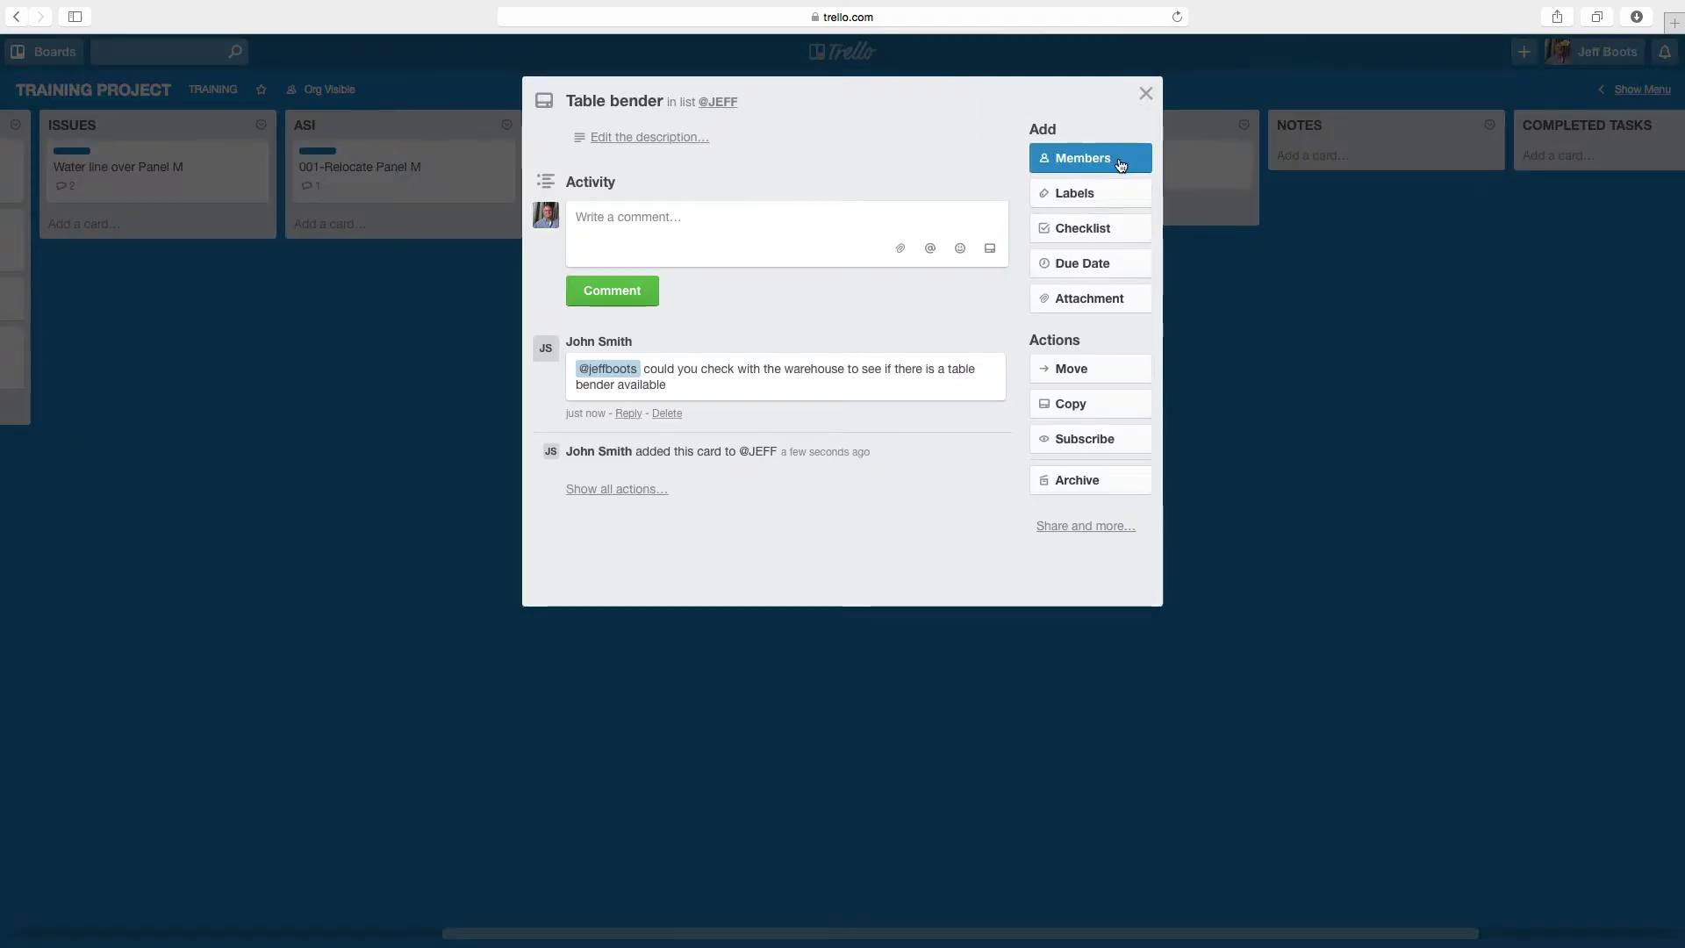
pyautogui.click(722, 244)
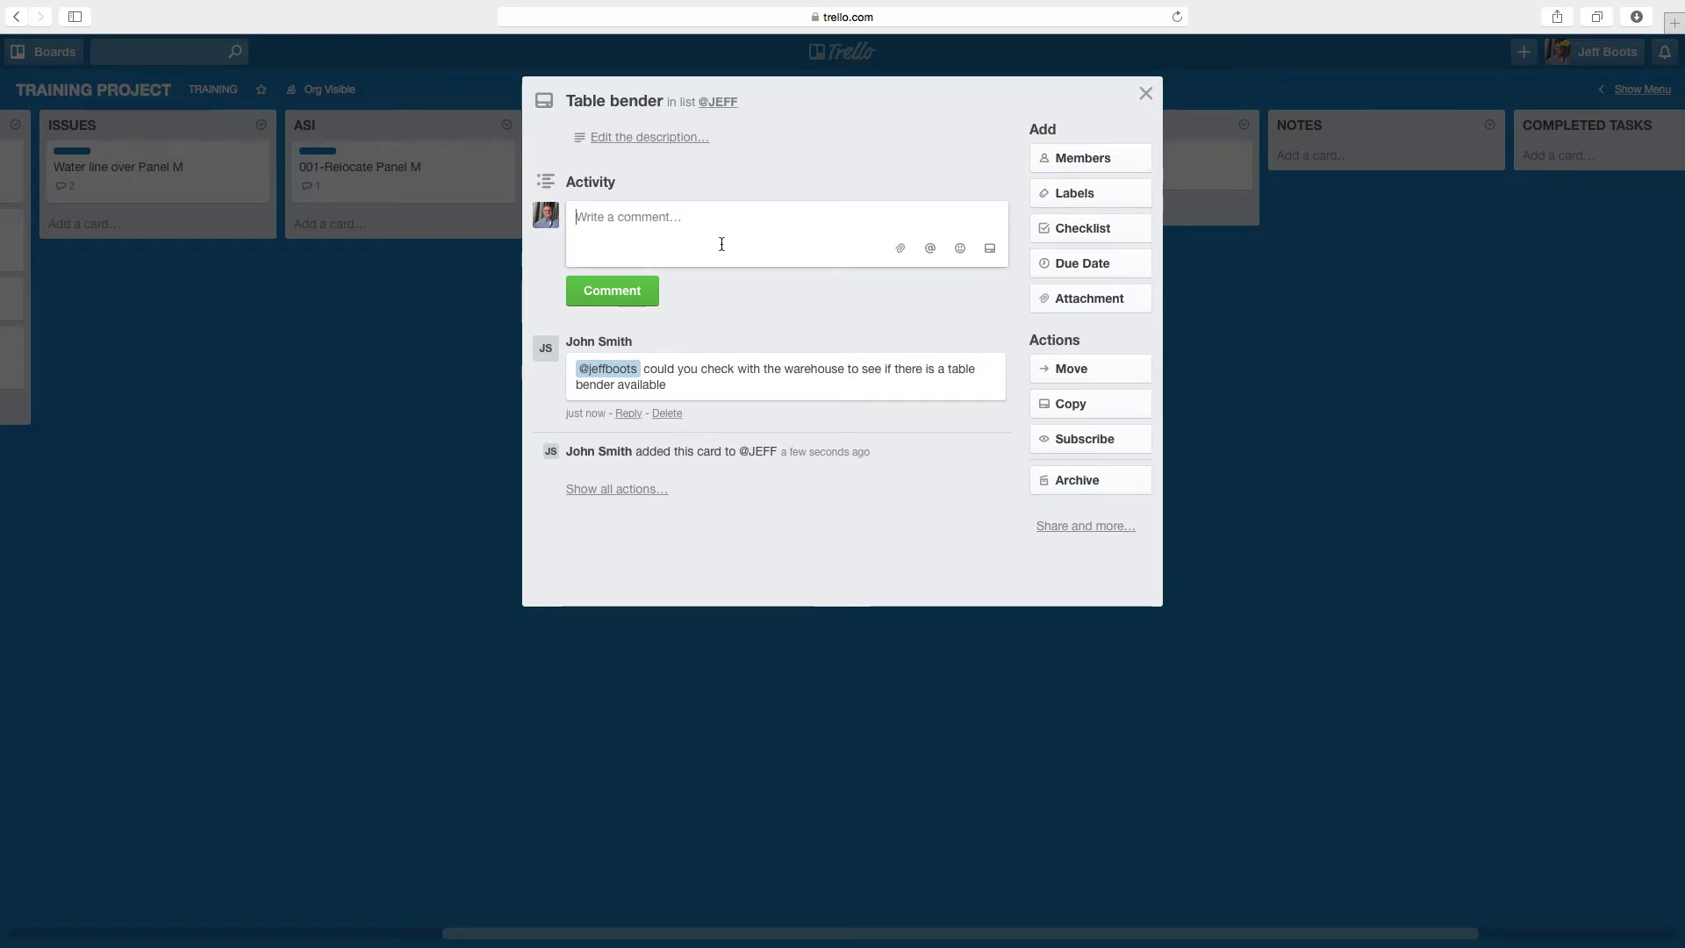
pyautogui.write('@j')
pyautogui.press('Return')
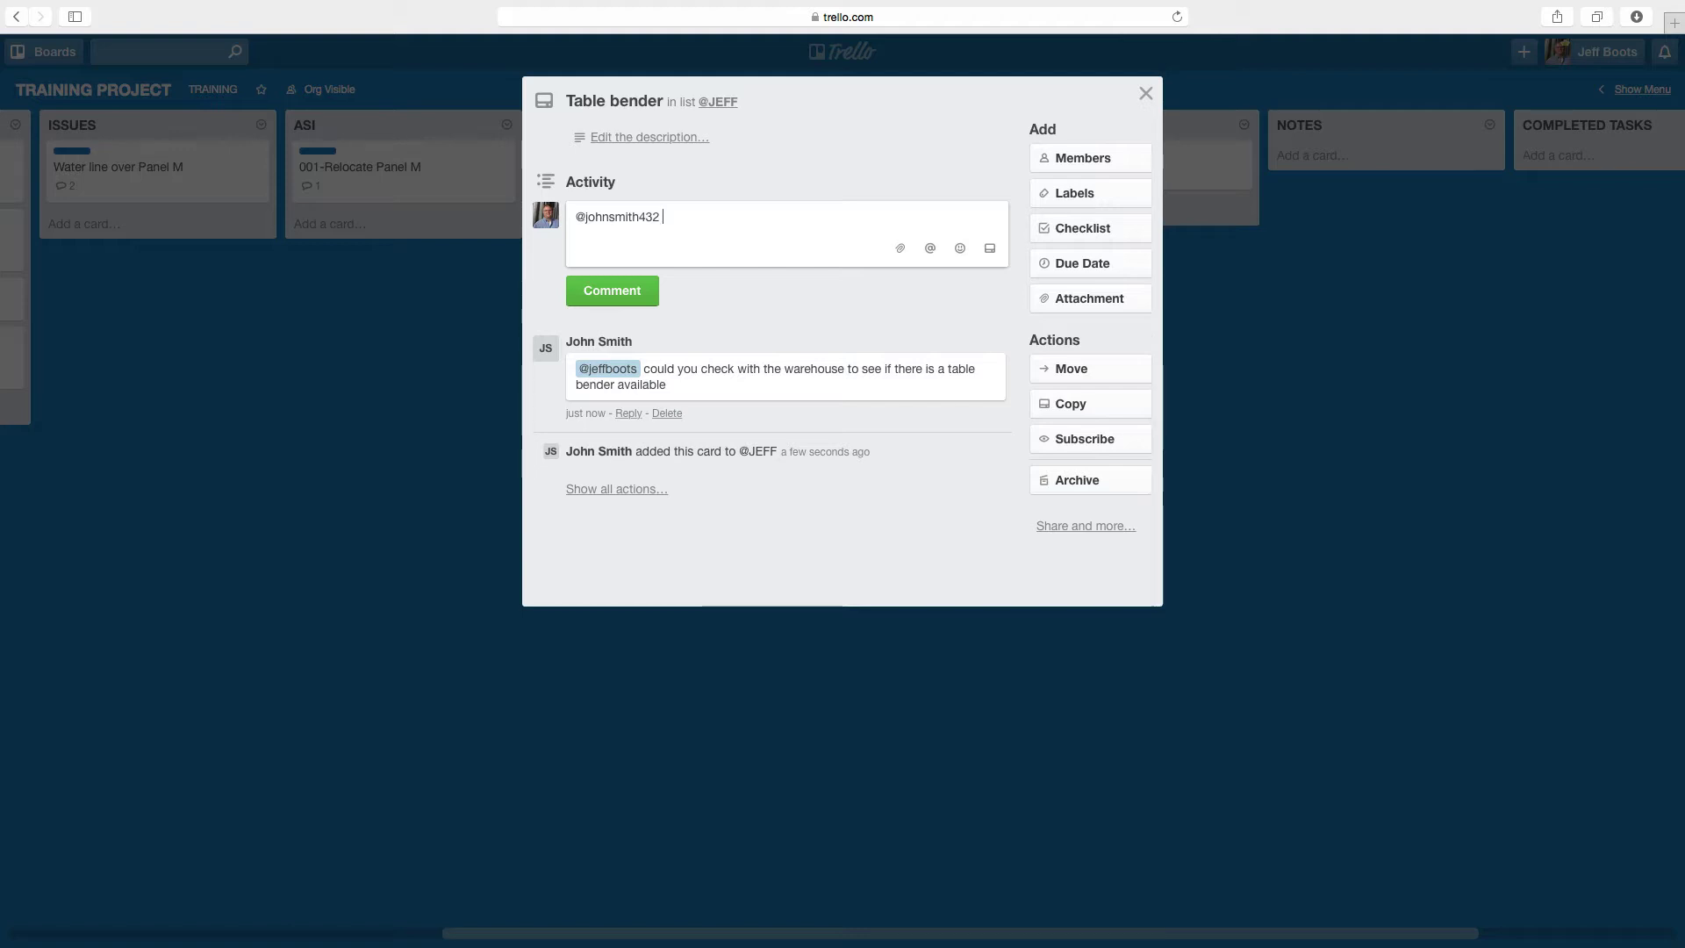
pyautogui.write('warehouse will b')
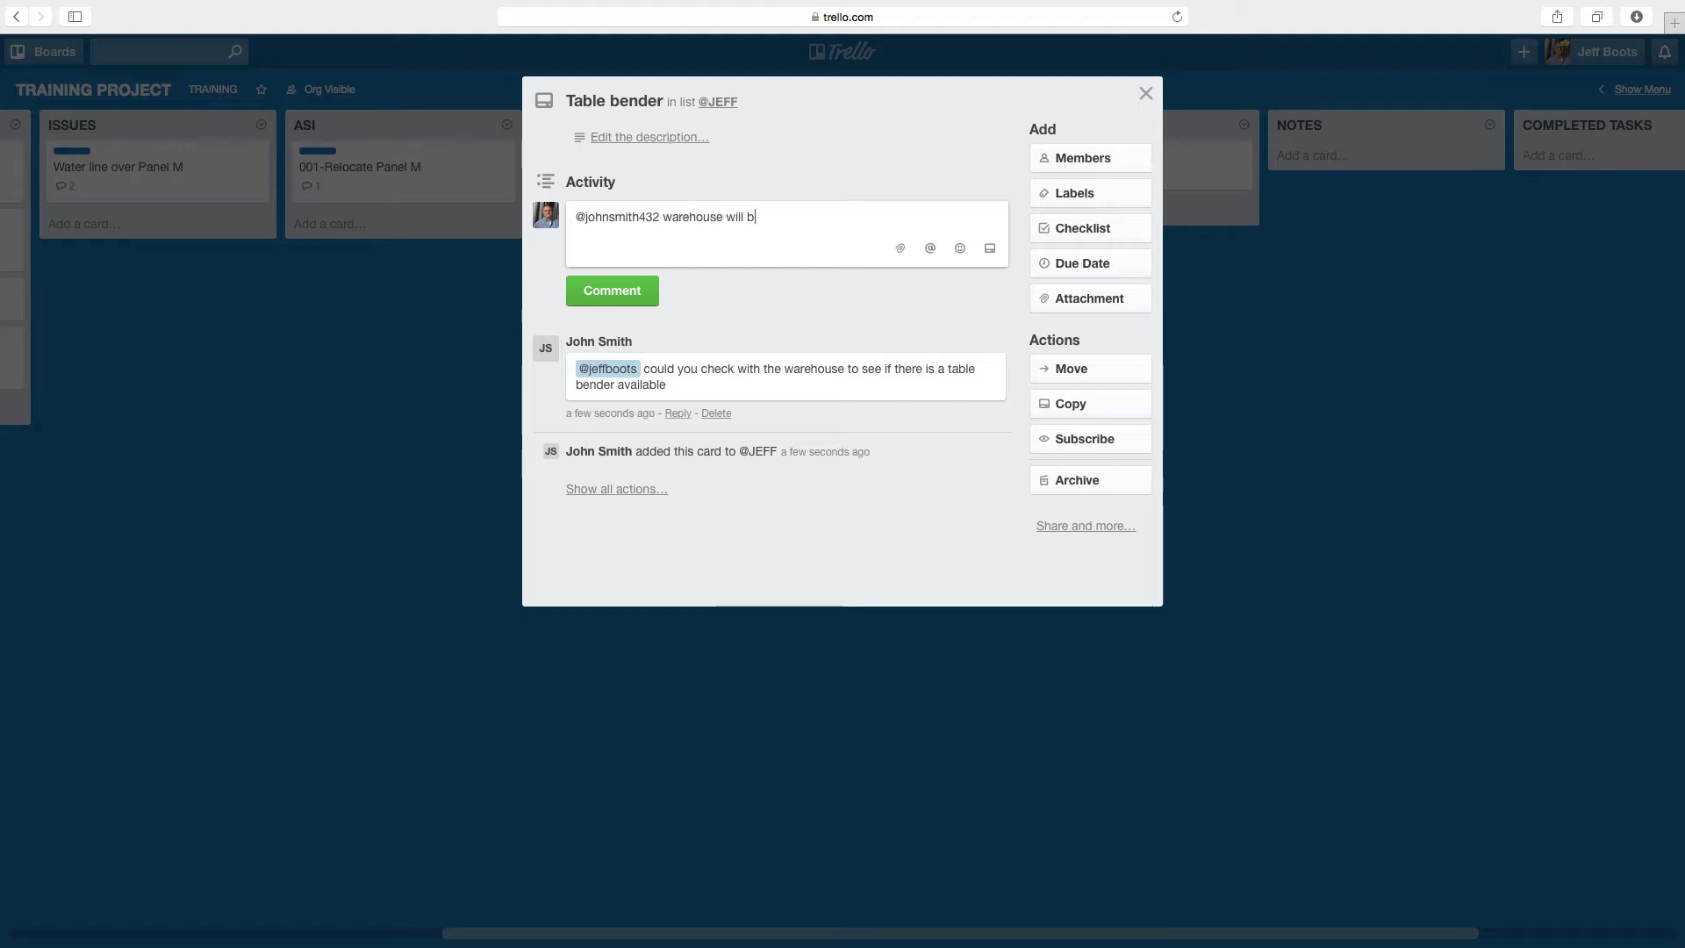
pyautogui.write('ring one out')
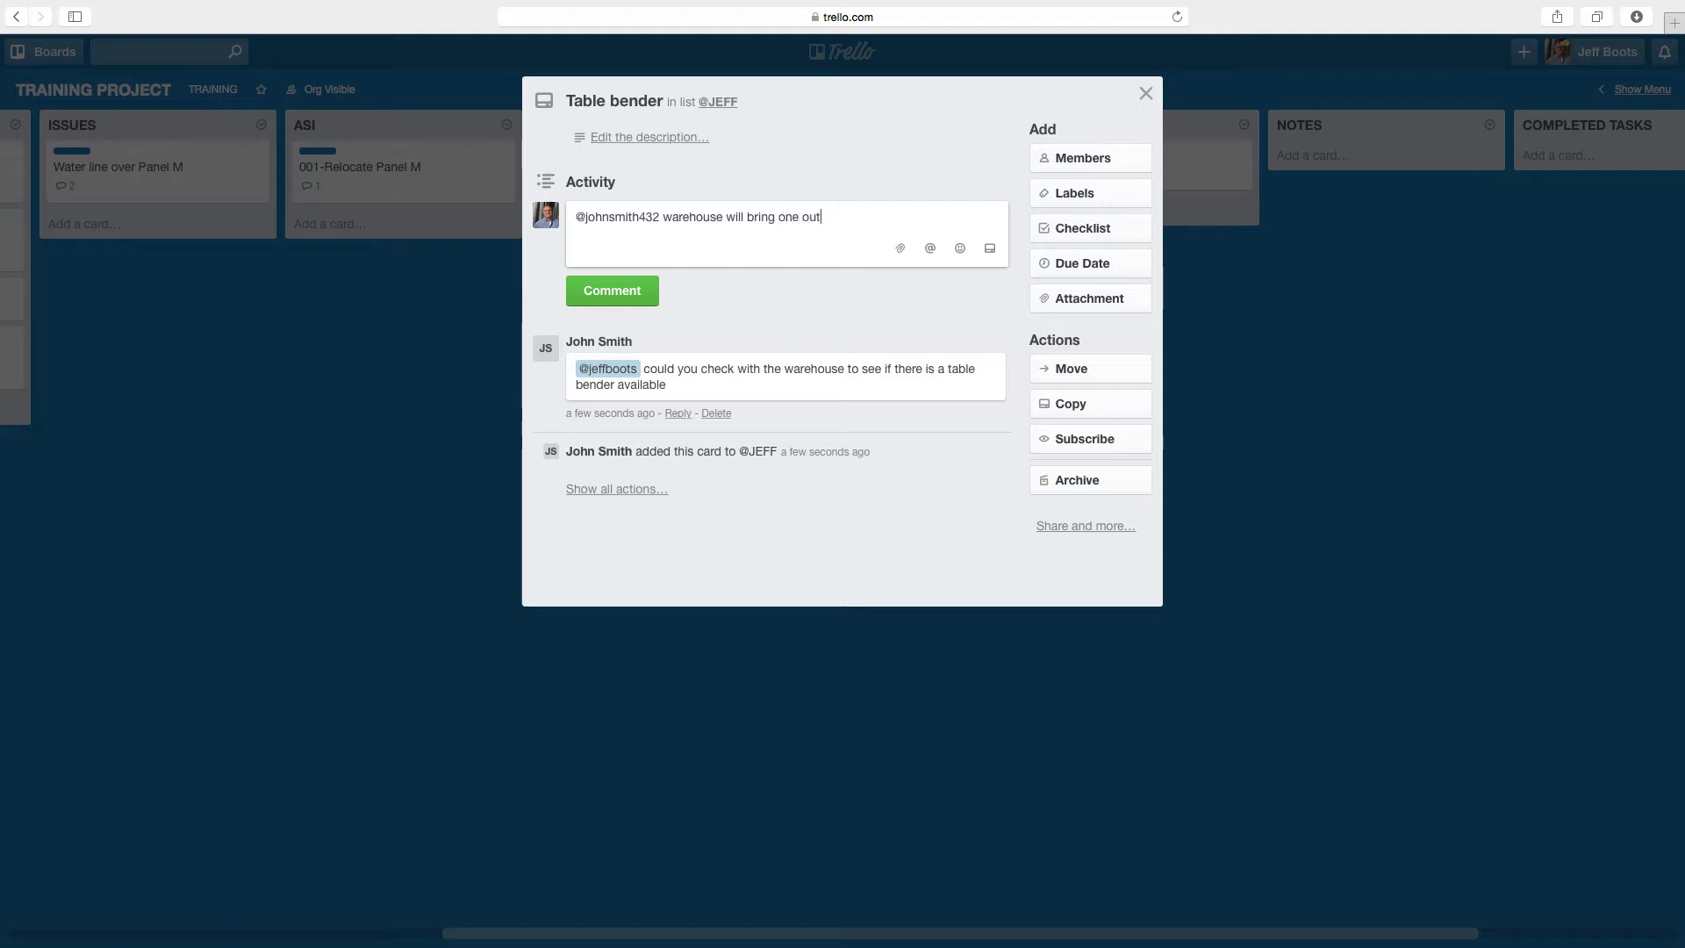
pyautogui.write(' tomorrow')
pyautogui.click(591, 290)
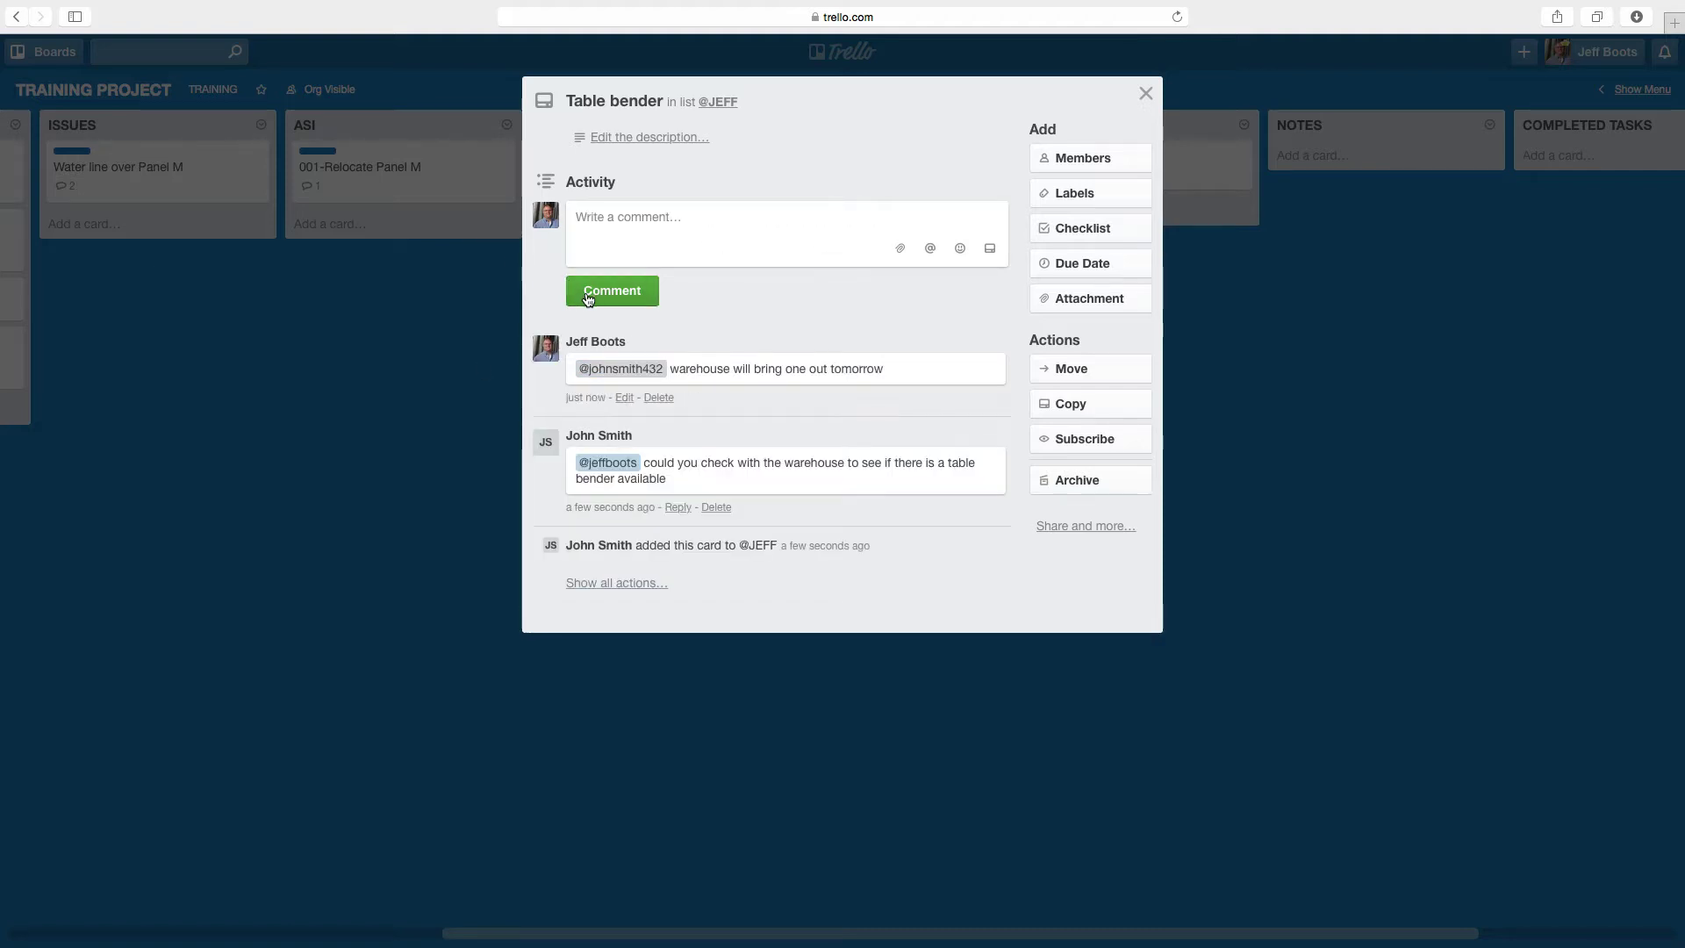
pyautogui.click(374, 449)
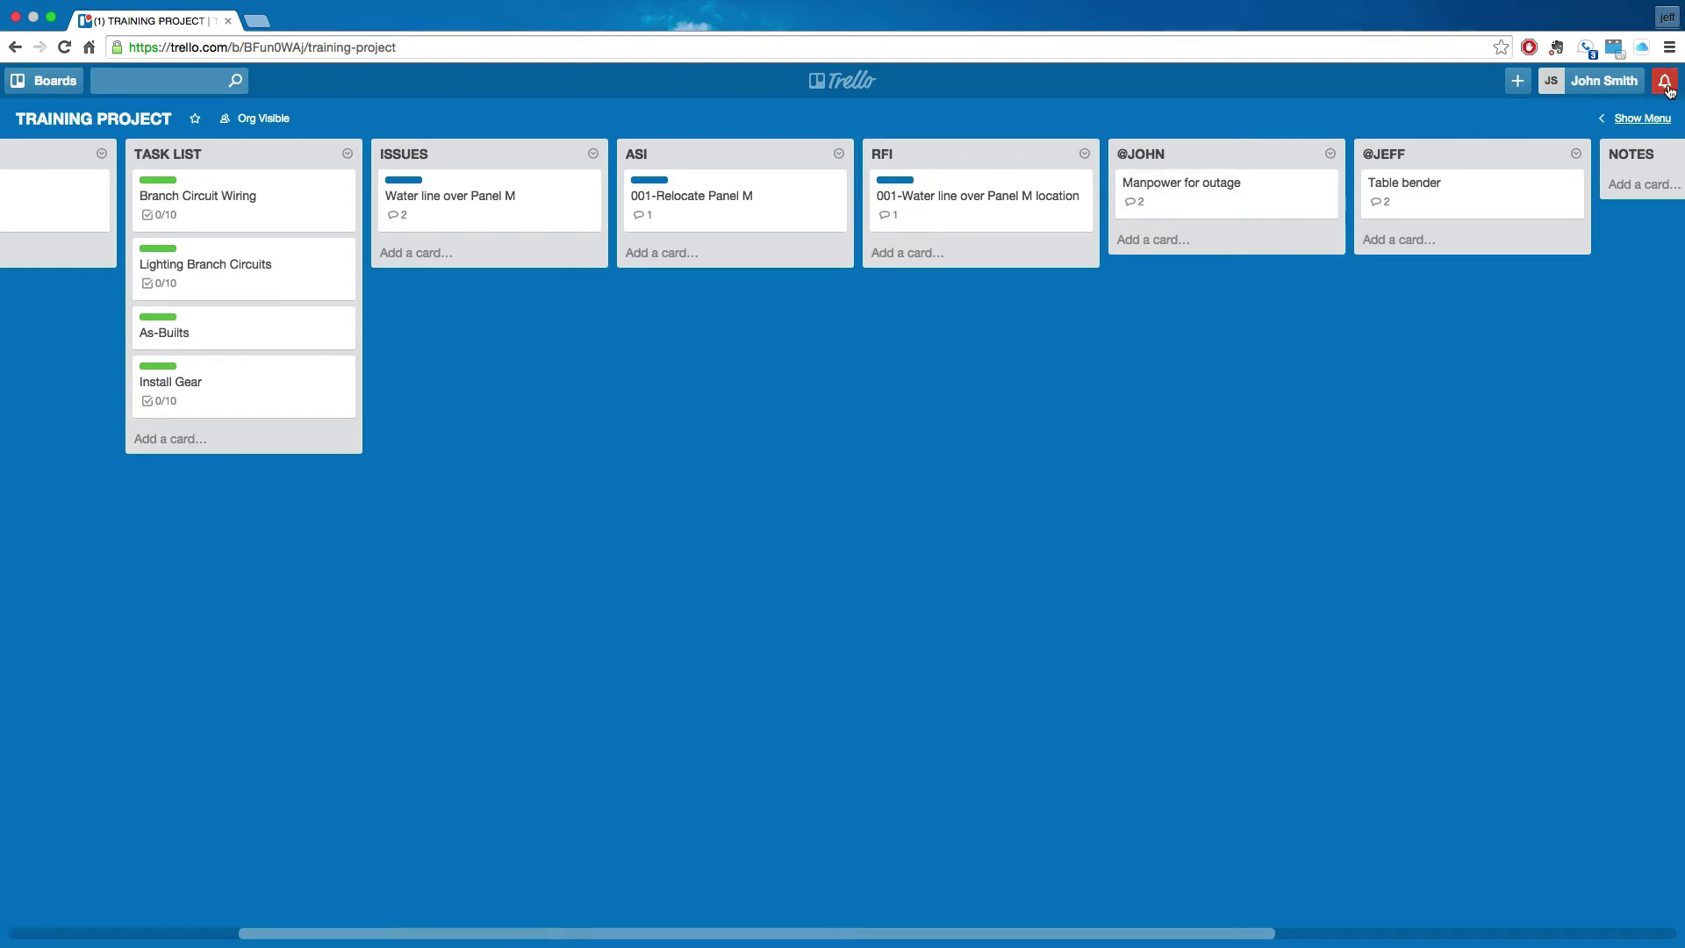
pyautogui.click(1670, 90)
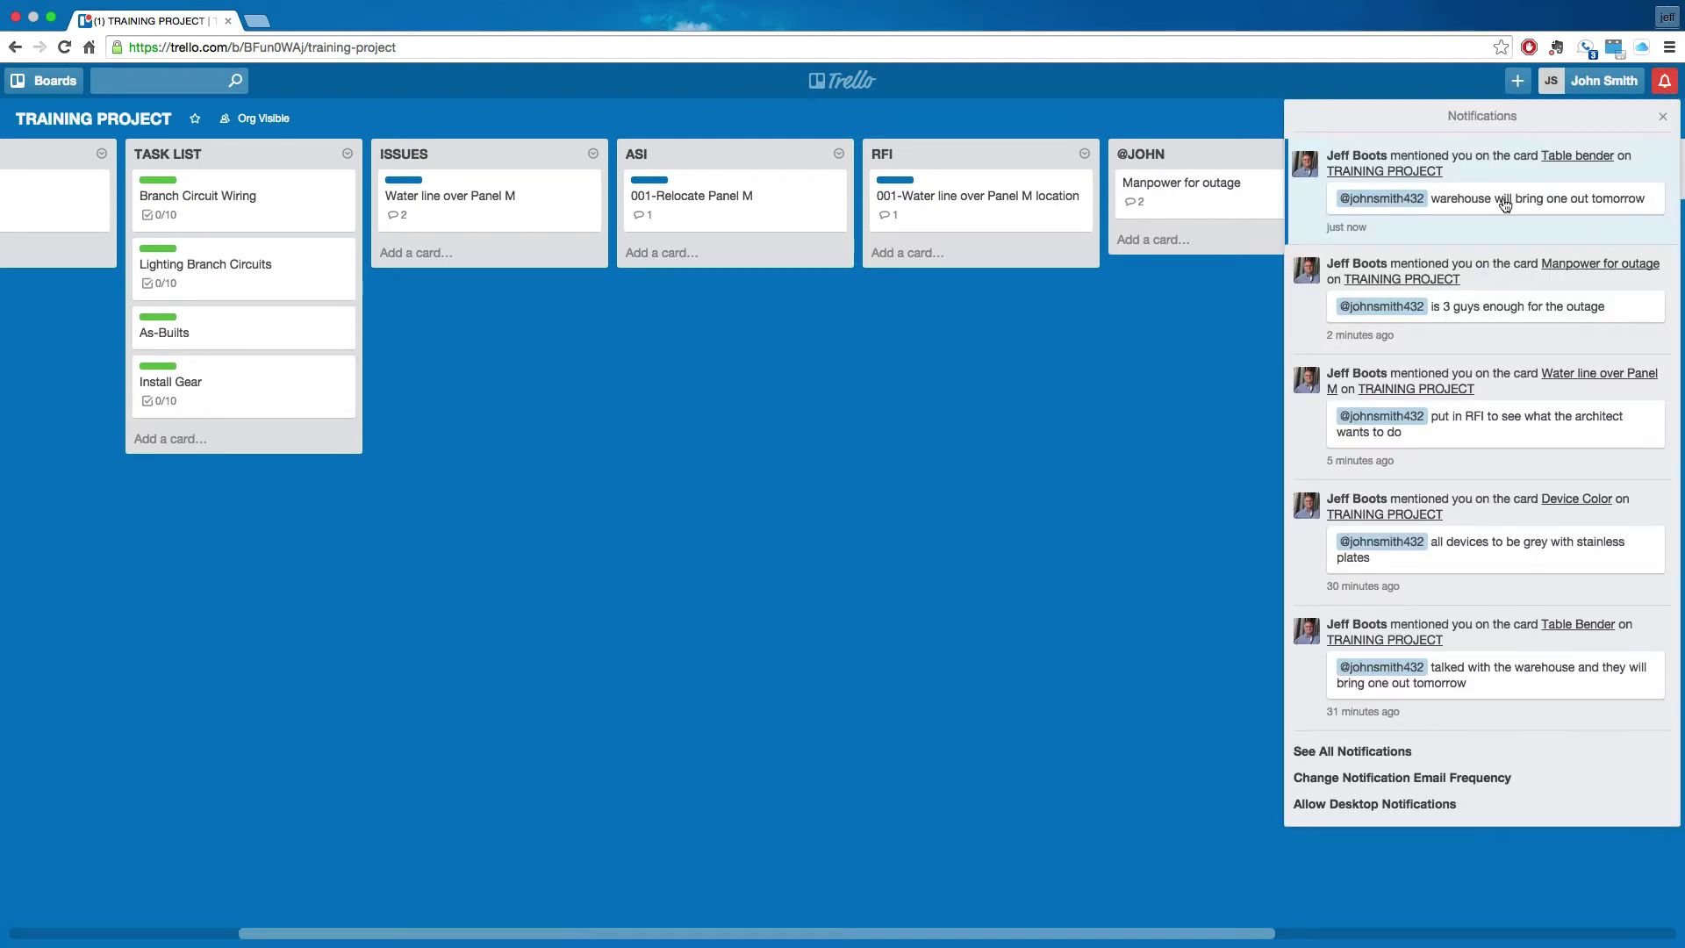
pyautogui.click(1073, 356)
pyautogui.click(1248, 203)
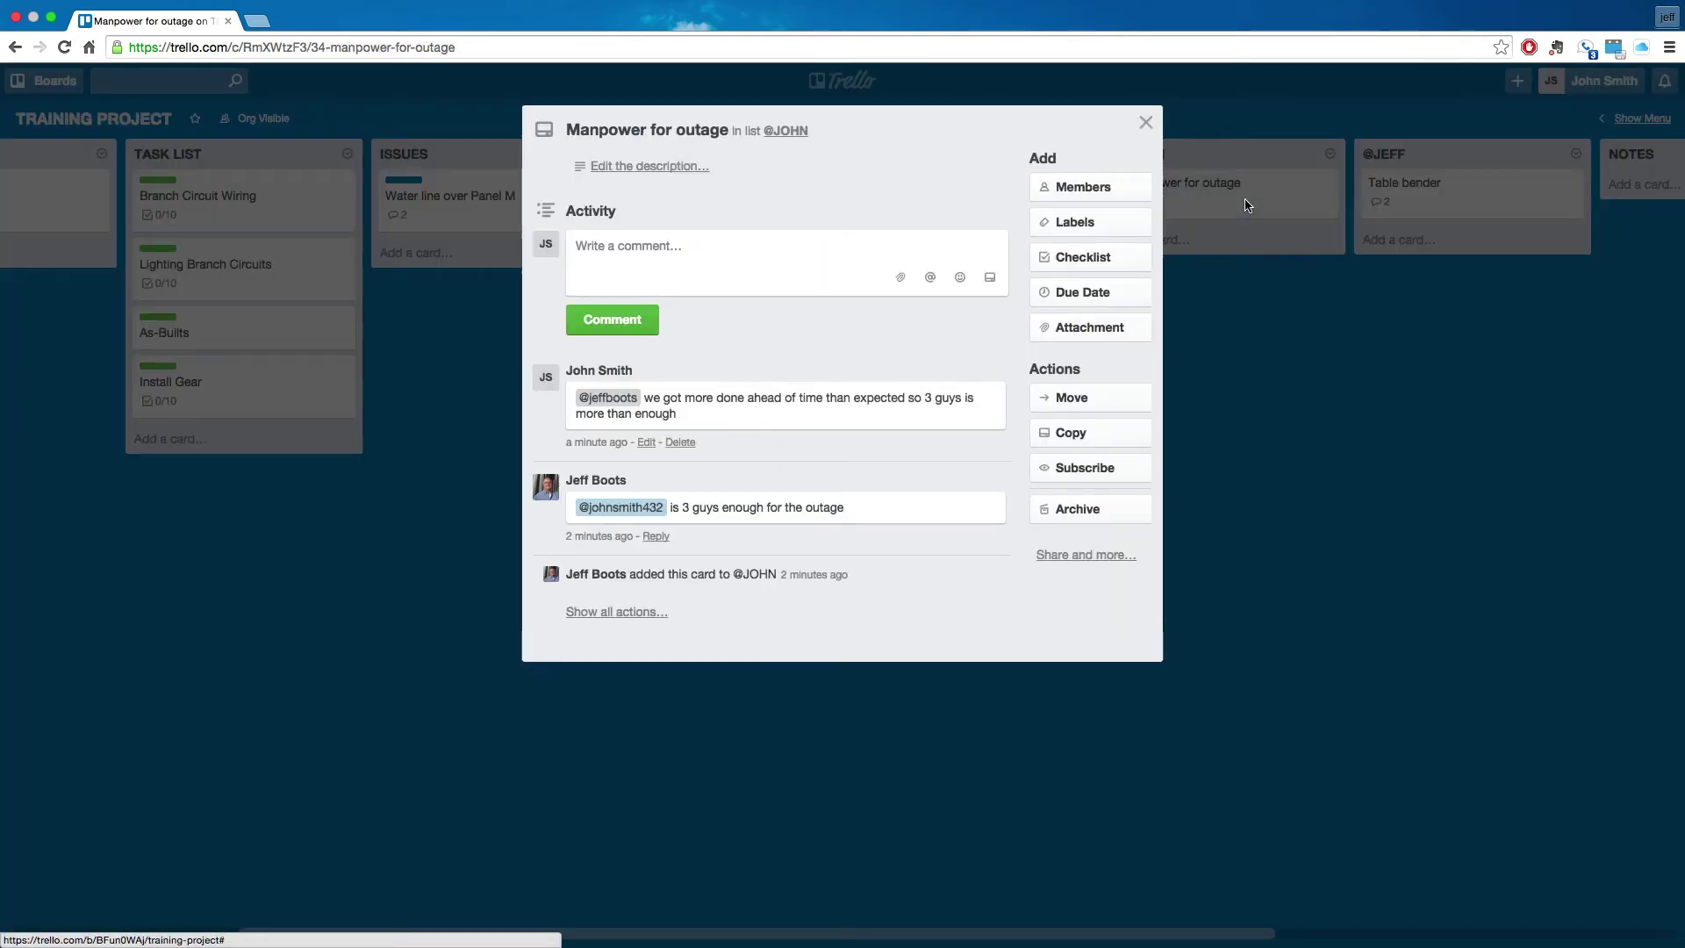
pyautogui.click(1426, 208)
pyautogui.click(1429, 207)
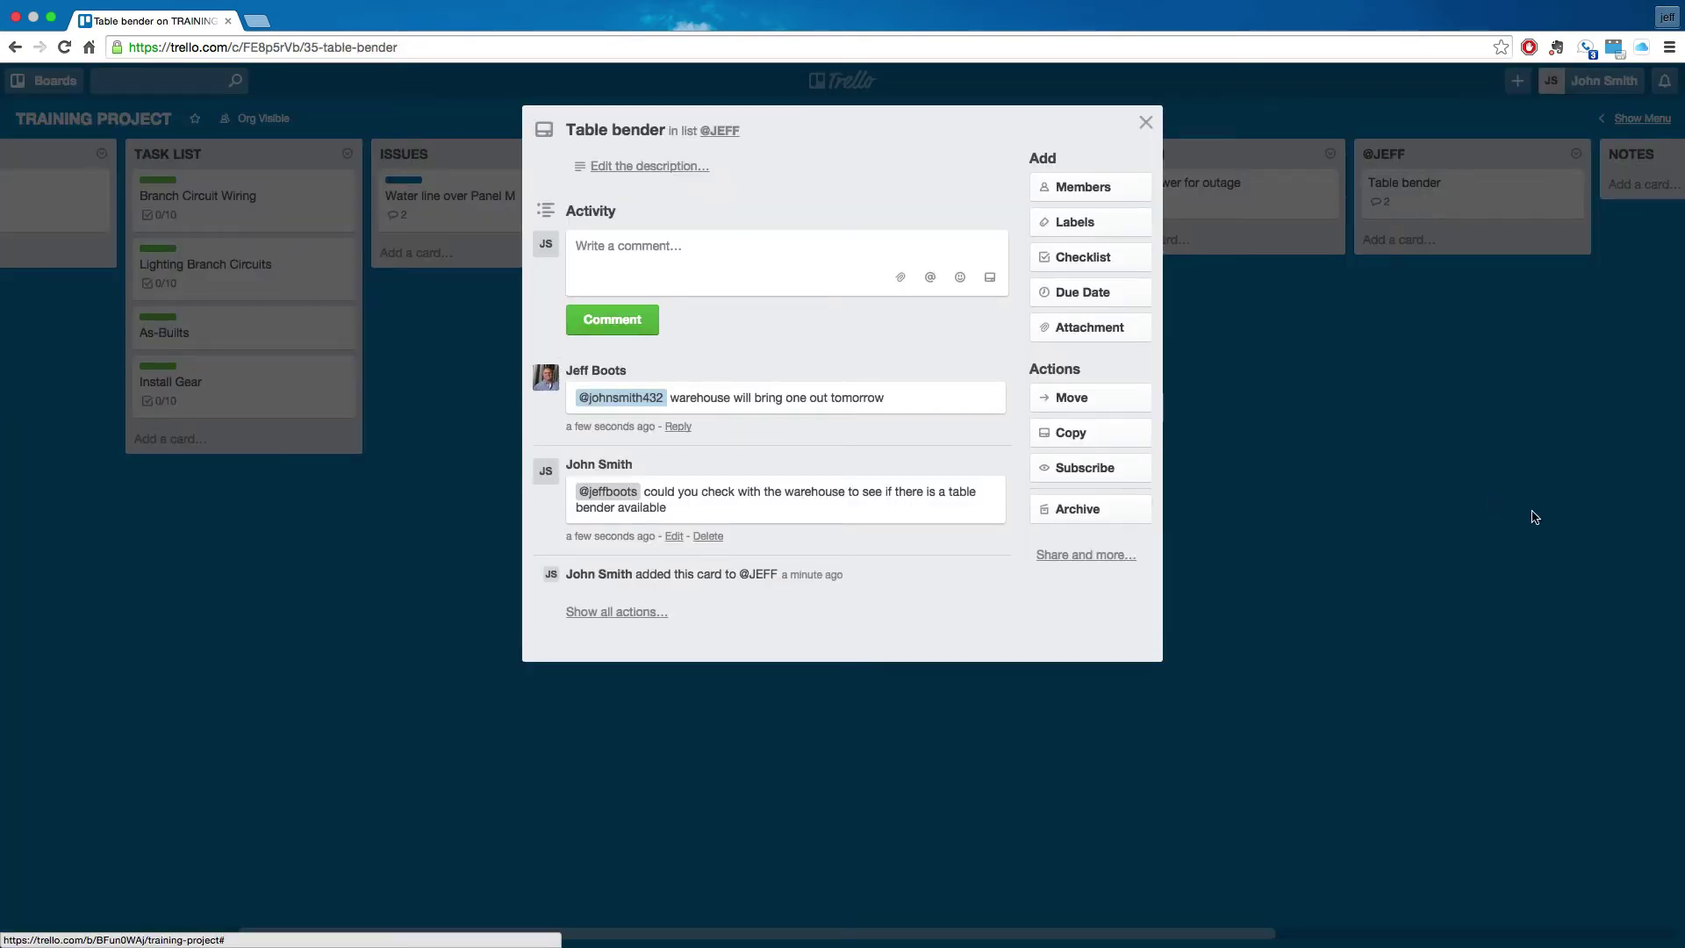
pyautogui.click(1417, 563)
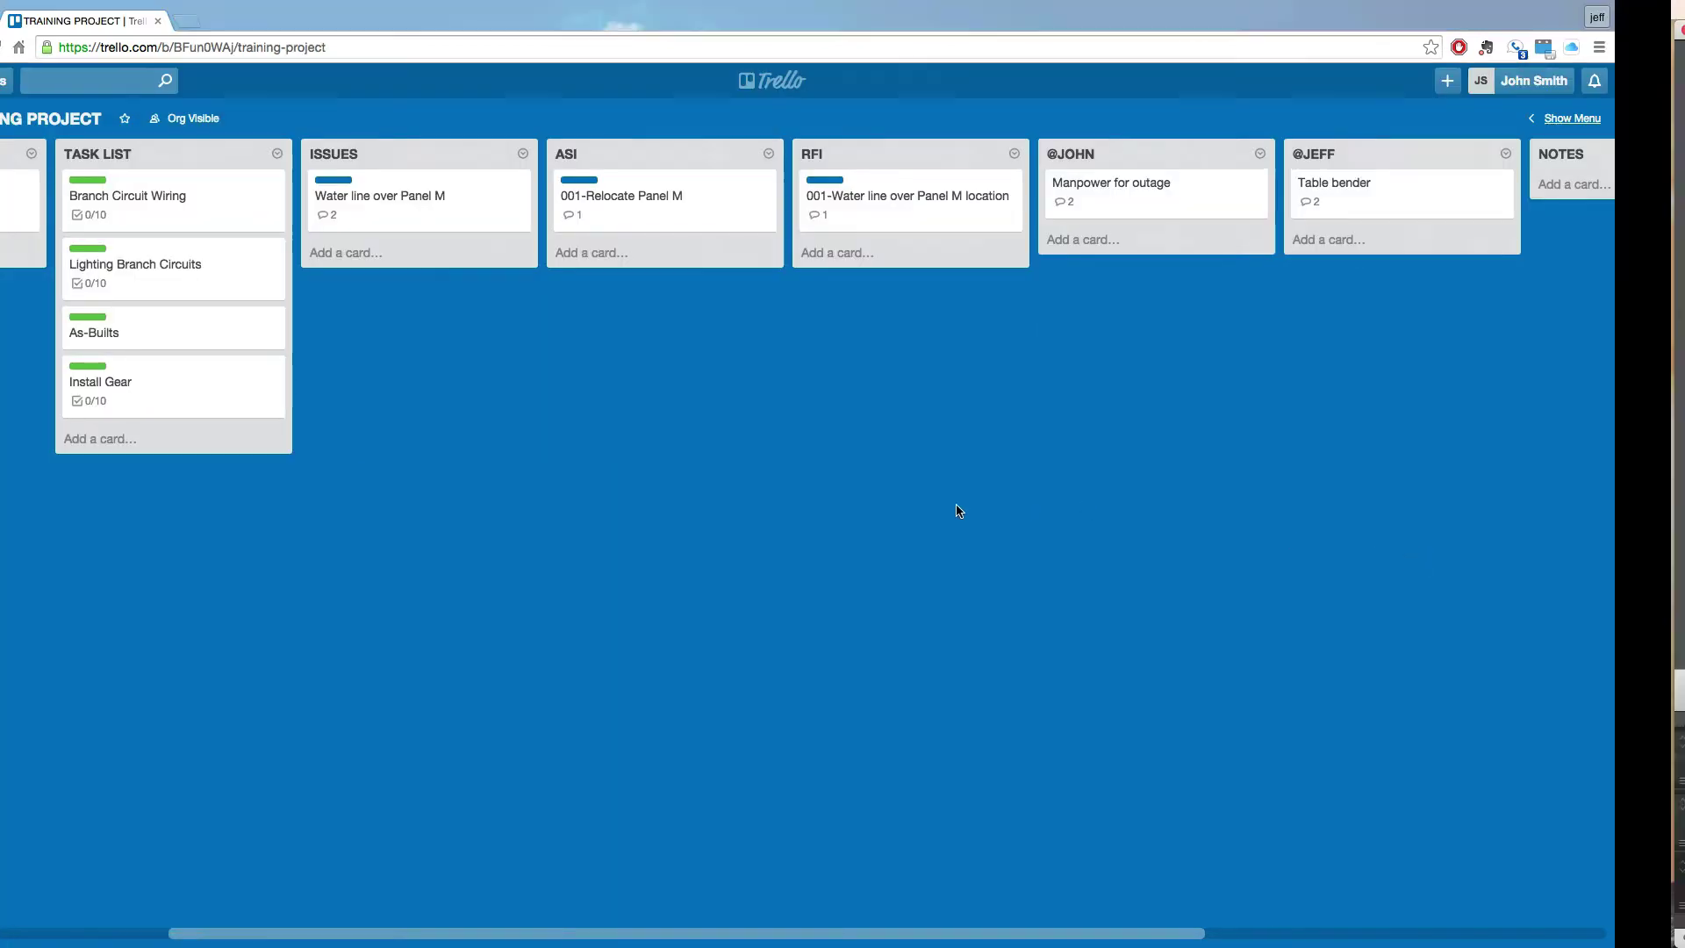
pyautogui.hscroll(5, 959, 510)
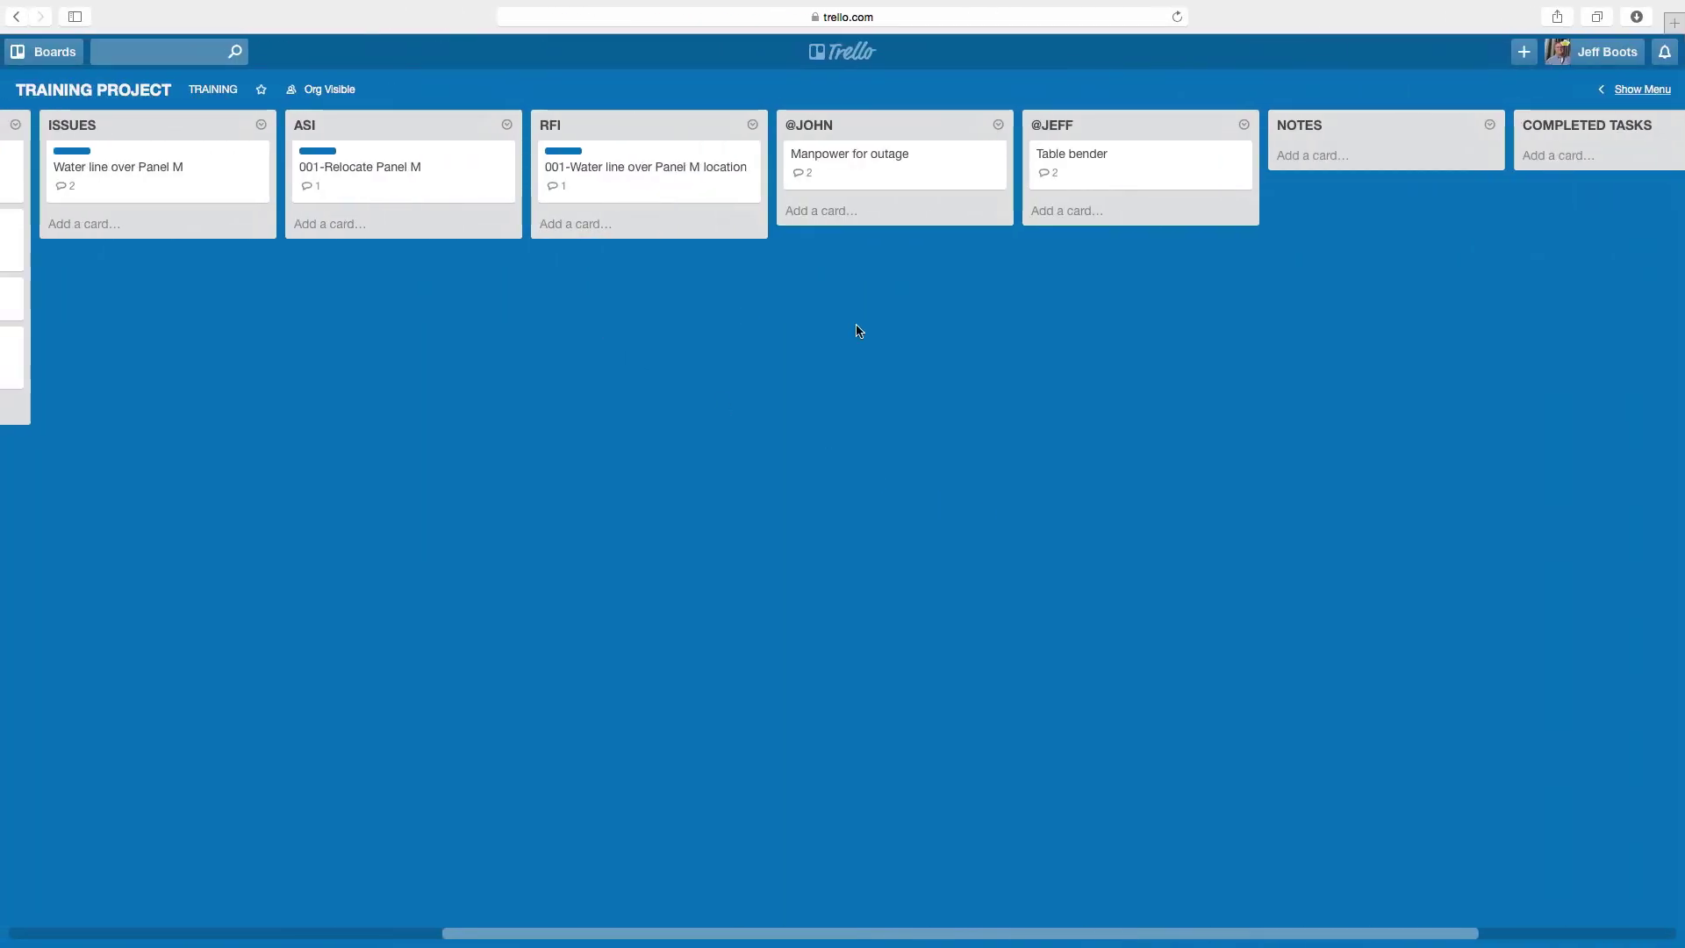
# - Create a 'Device colors' card in NOTES and open its details
pyautogui.click(1317, 156)
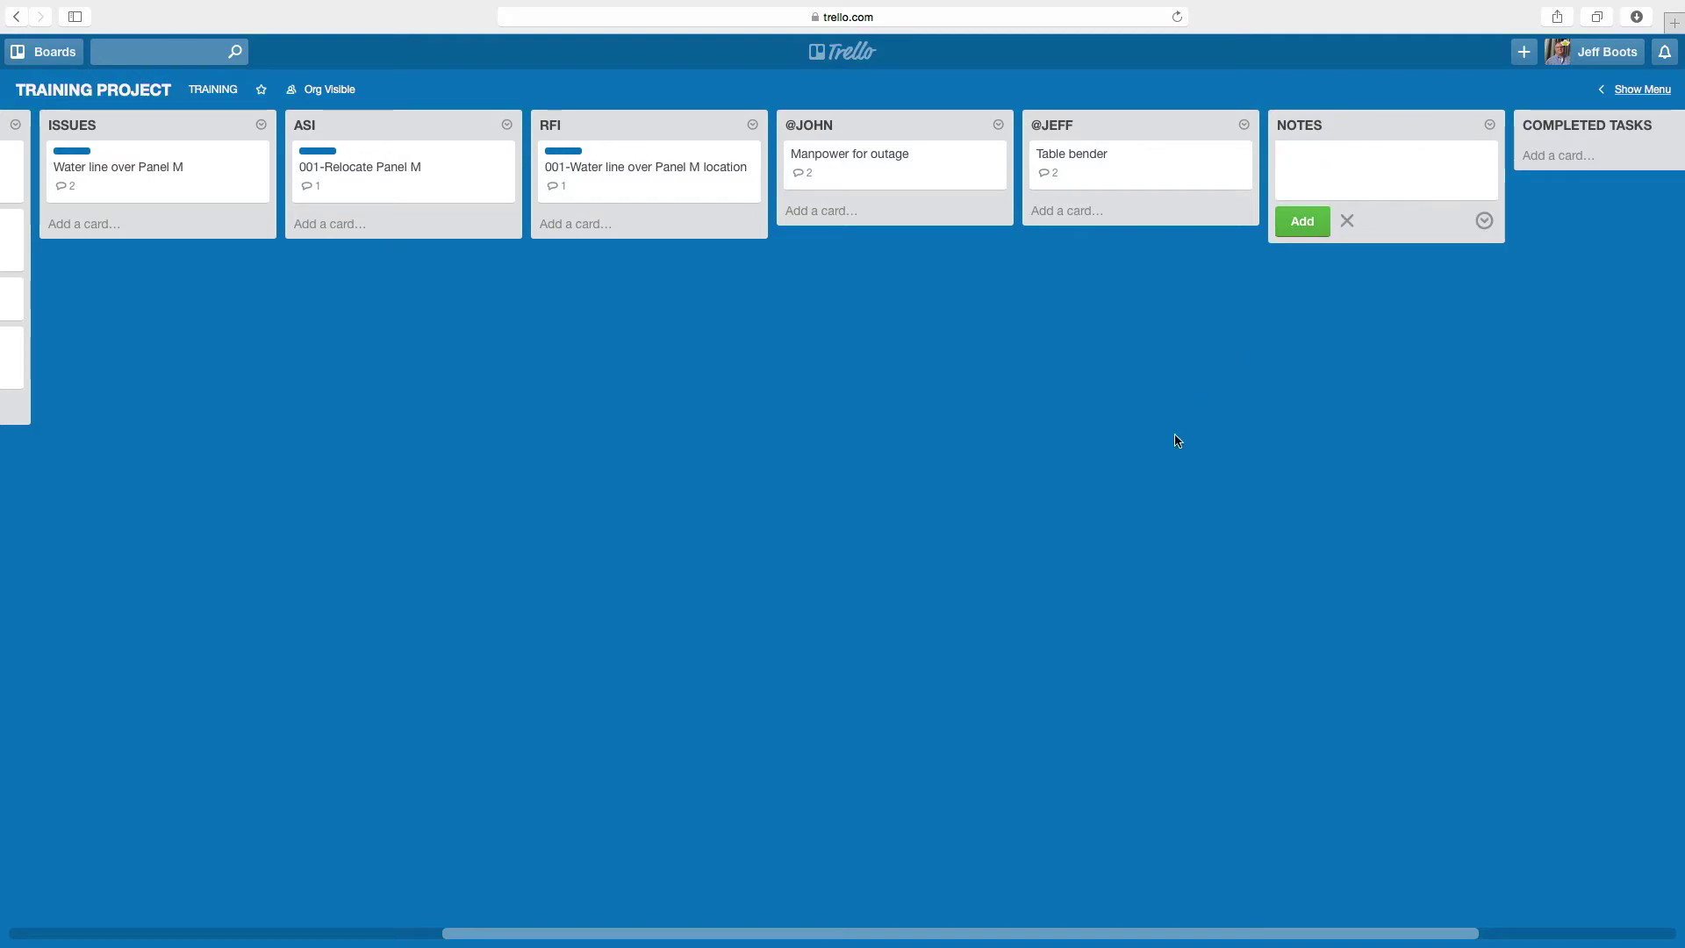
pyautogui.write('Device colors')
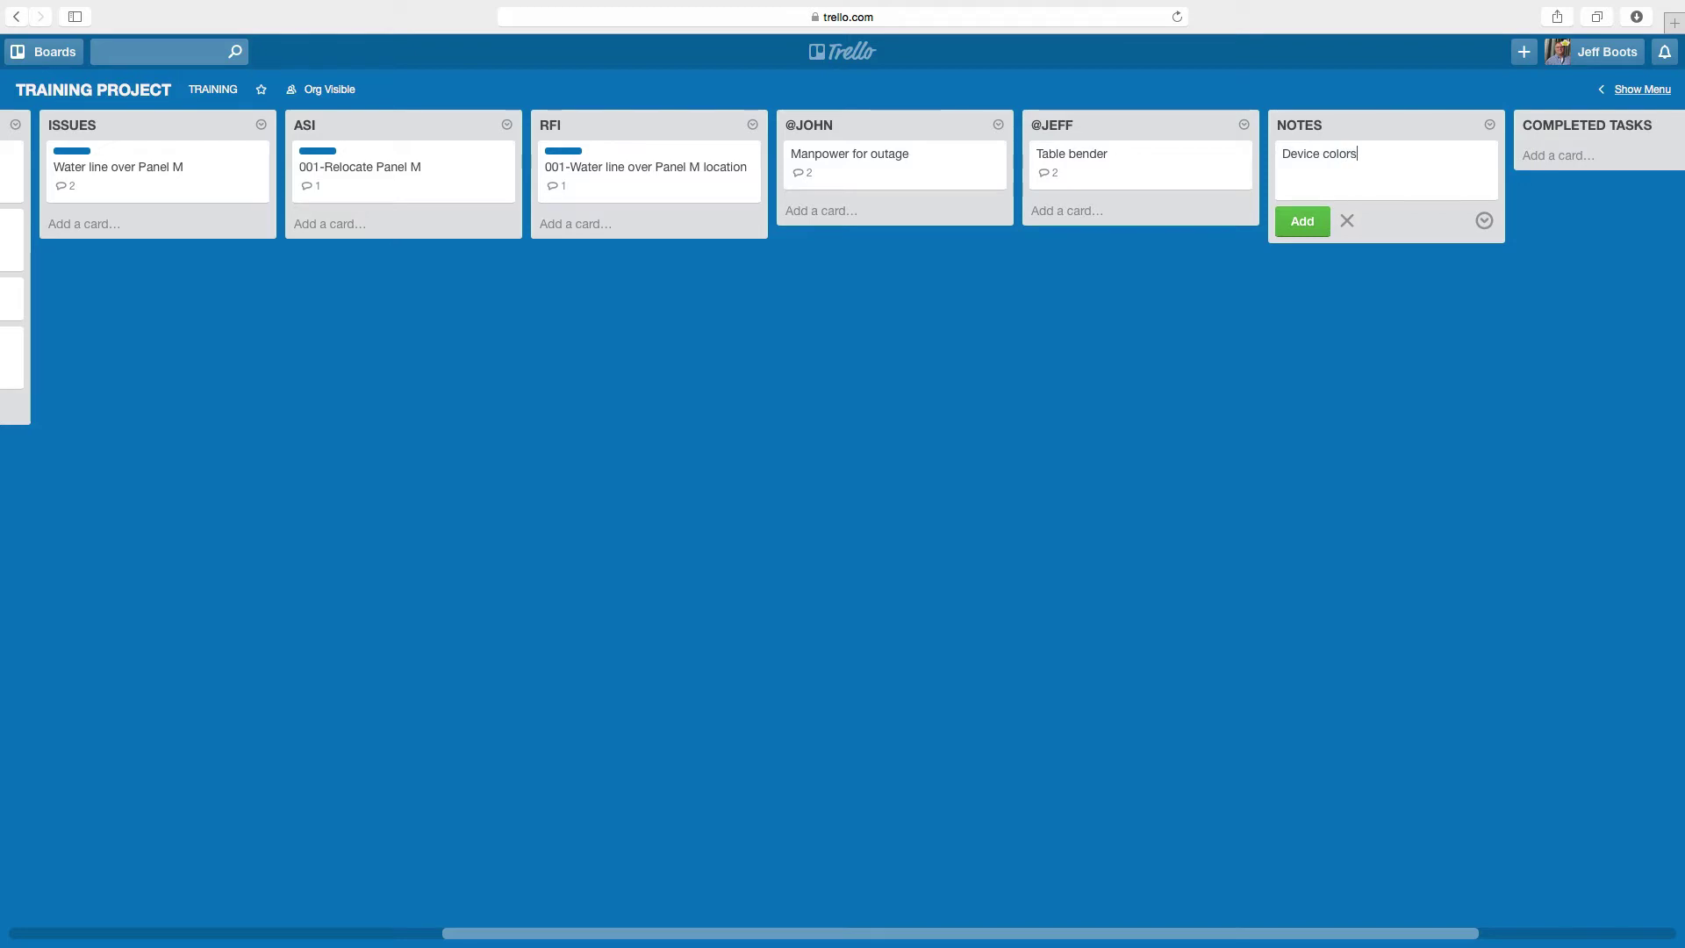
pyautogui.press('Return')
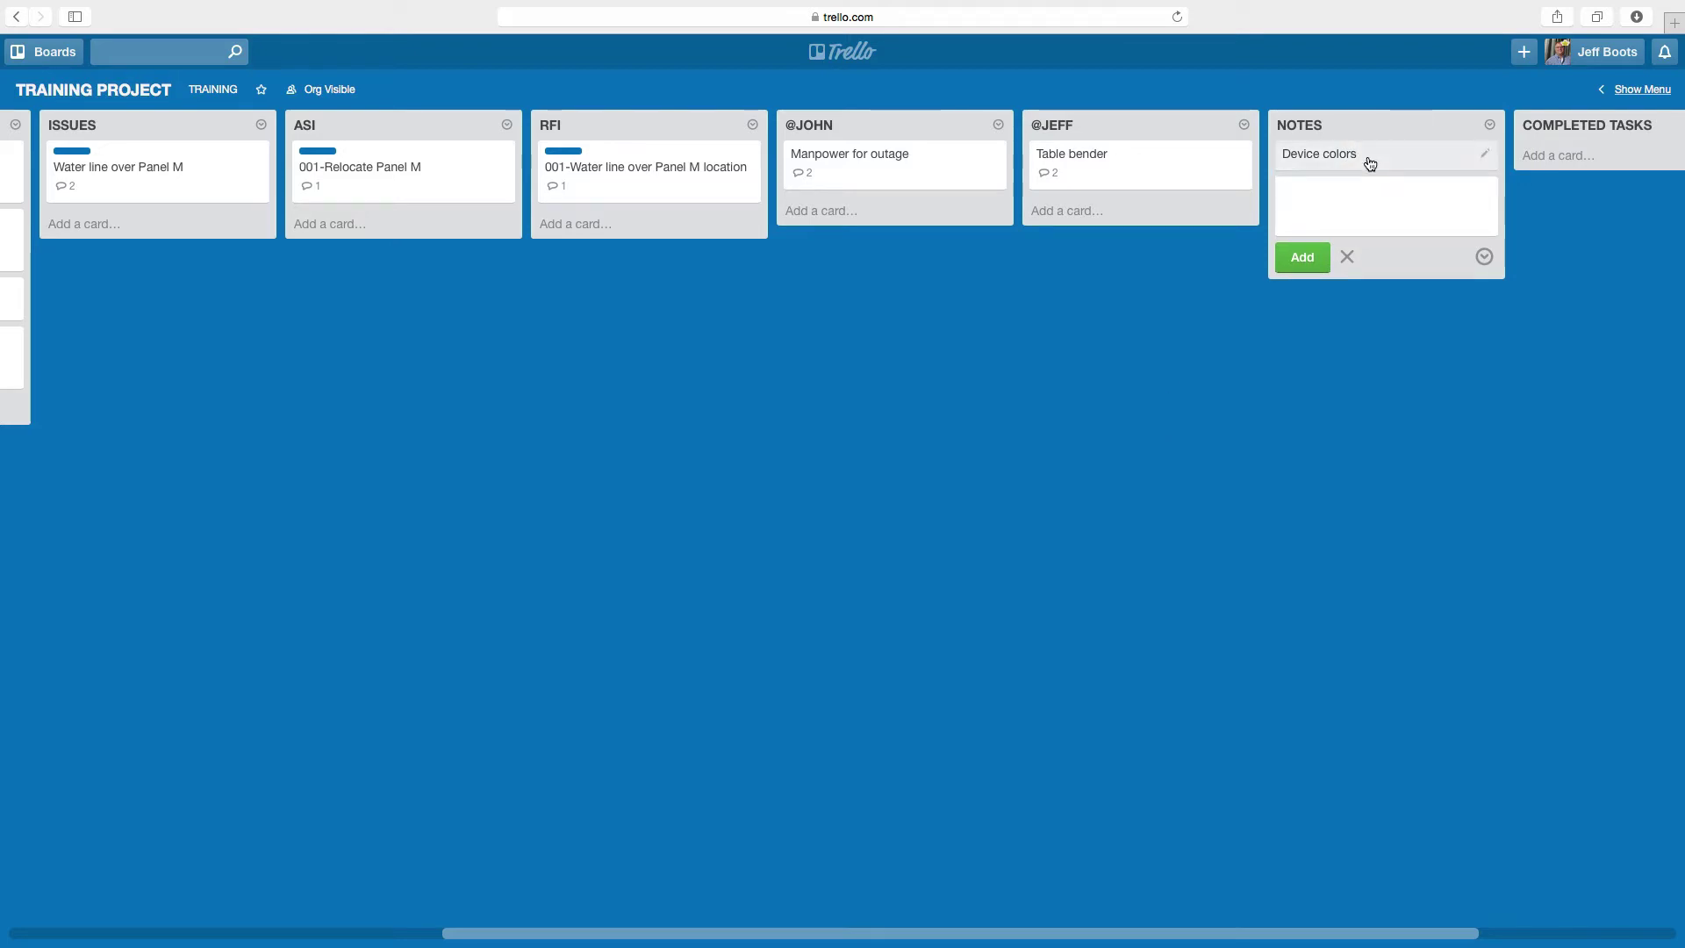
pyautogui.click(1370, 163)
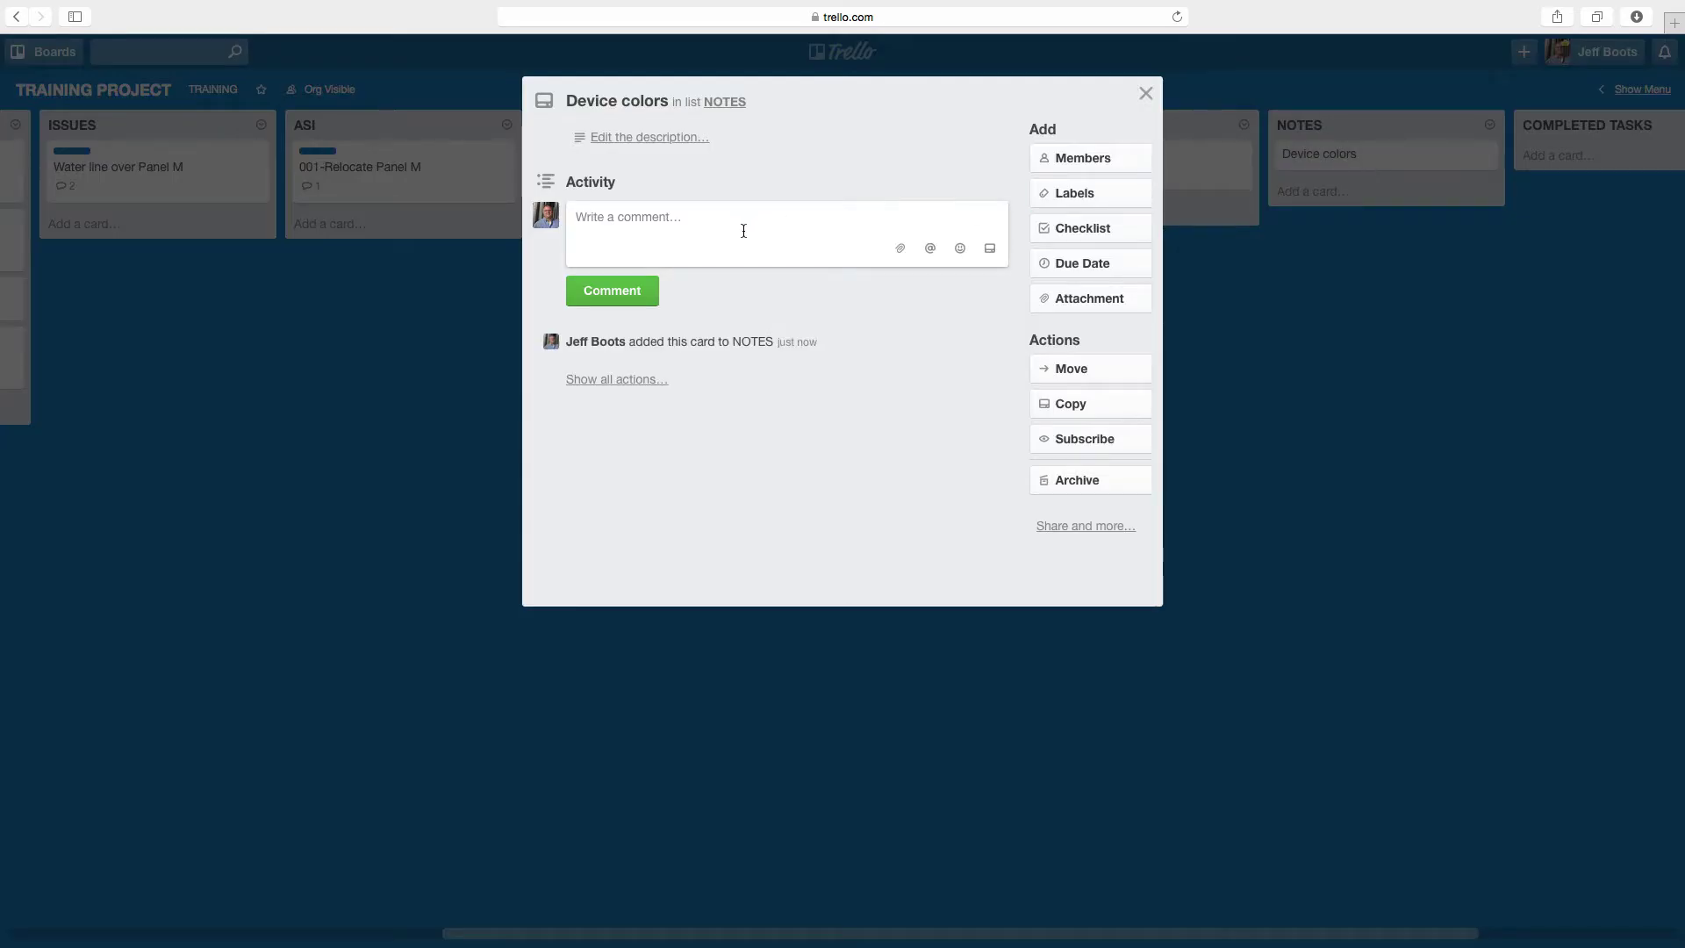
# - Comment on Device colors mentioning the teammate: 'device to be grey with stainless plates'
pyautogui.write('@john')
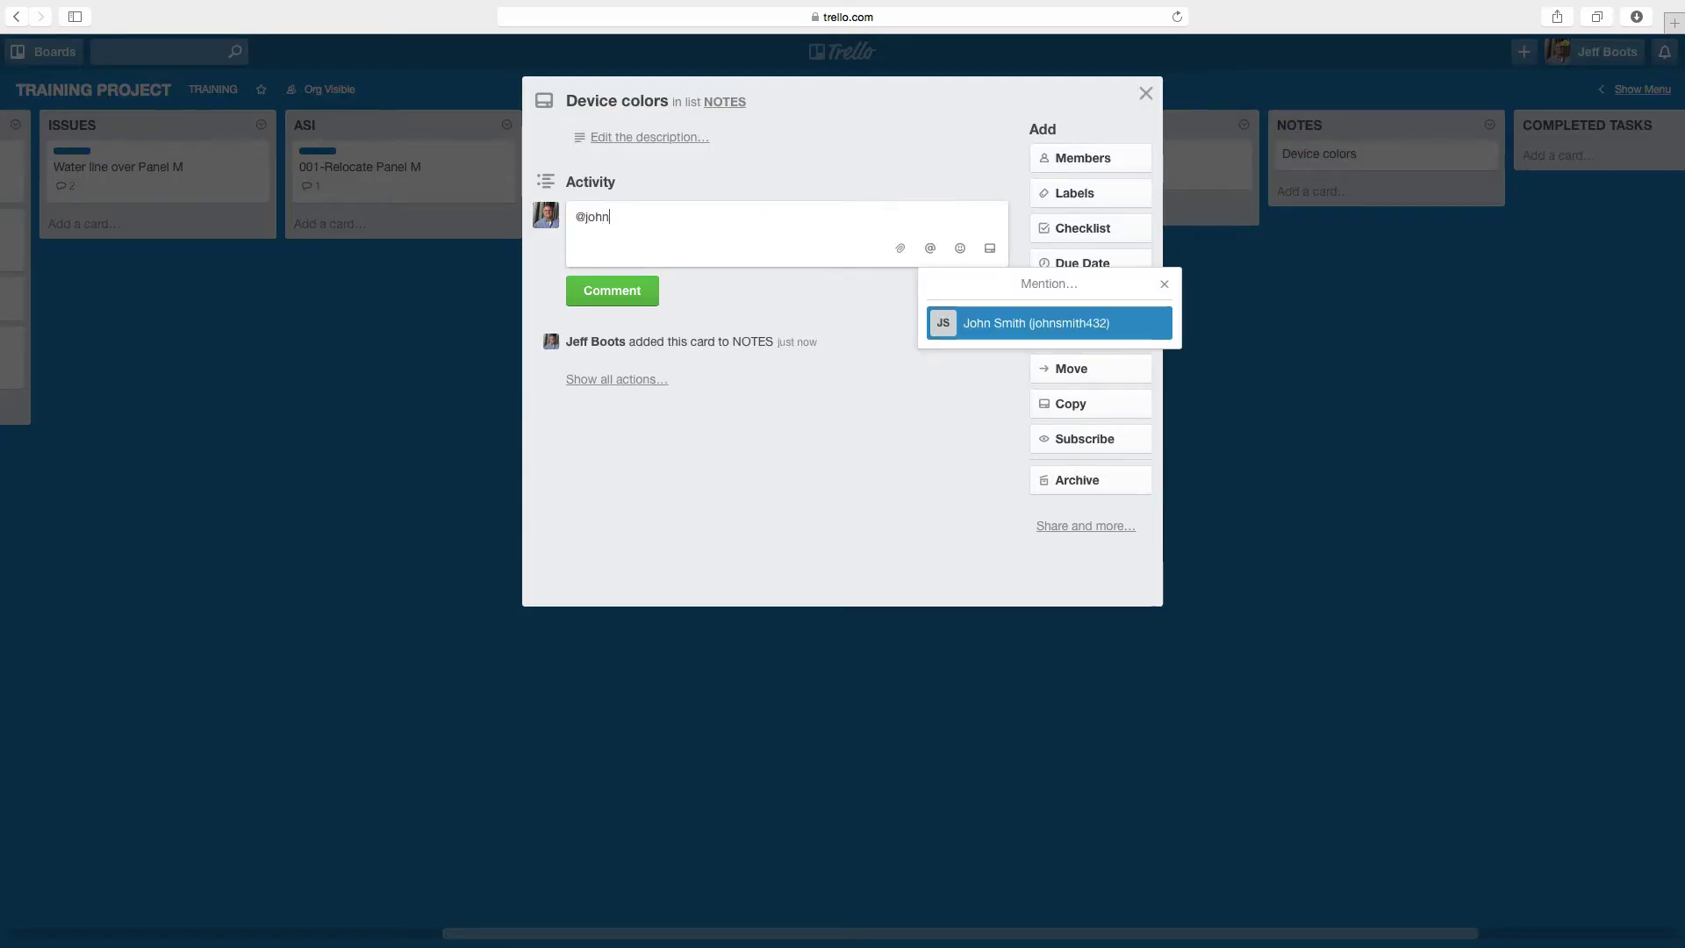
pyautogui.press('Return')
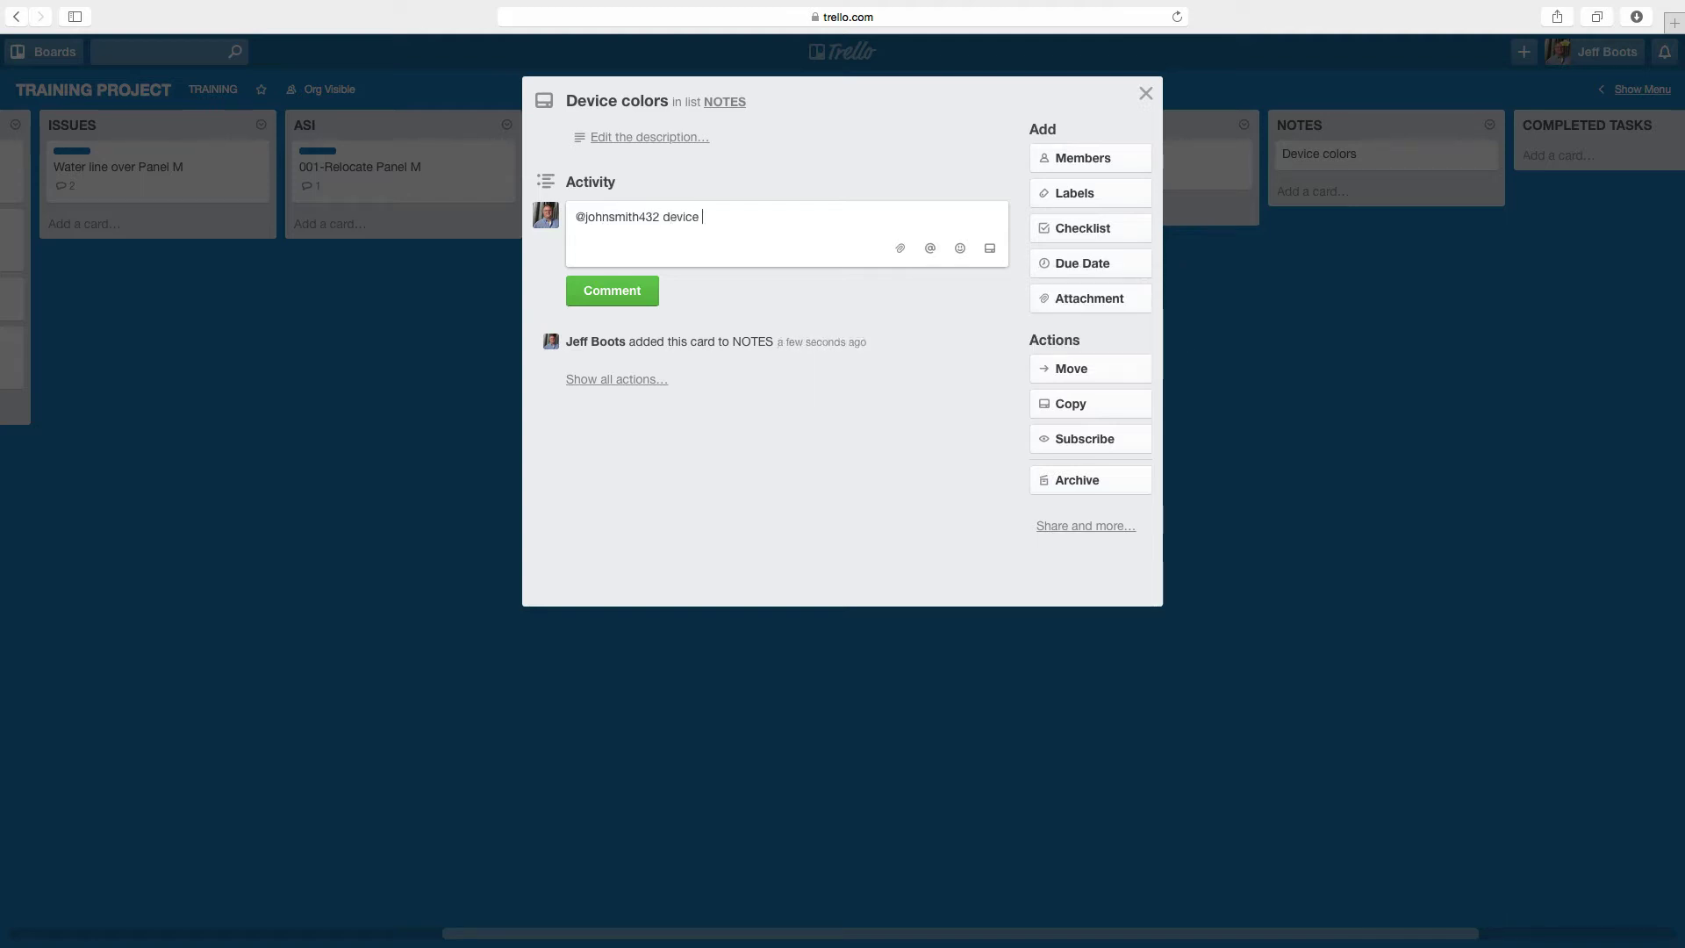
pyautogui.write('device to be grey with stainless plates')
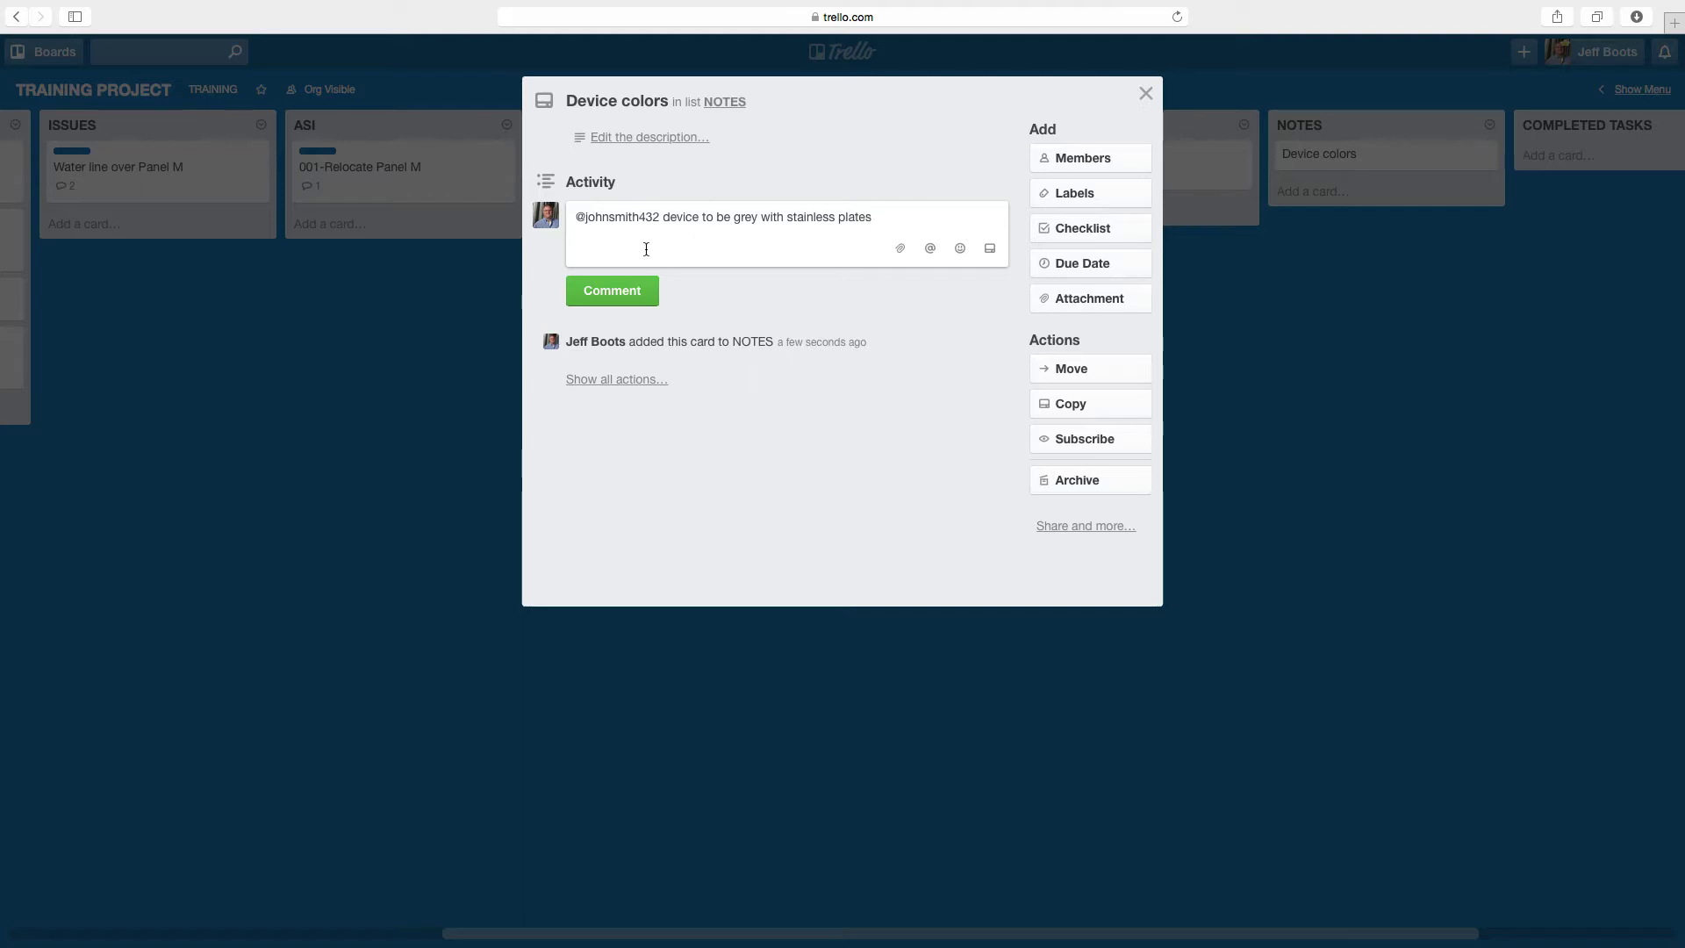
pyautogui.click(612, 291)
pyautogui.click(443, 418)
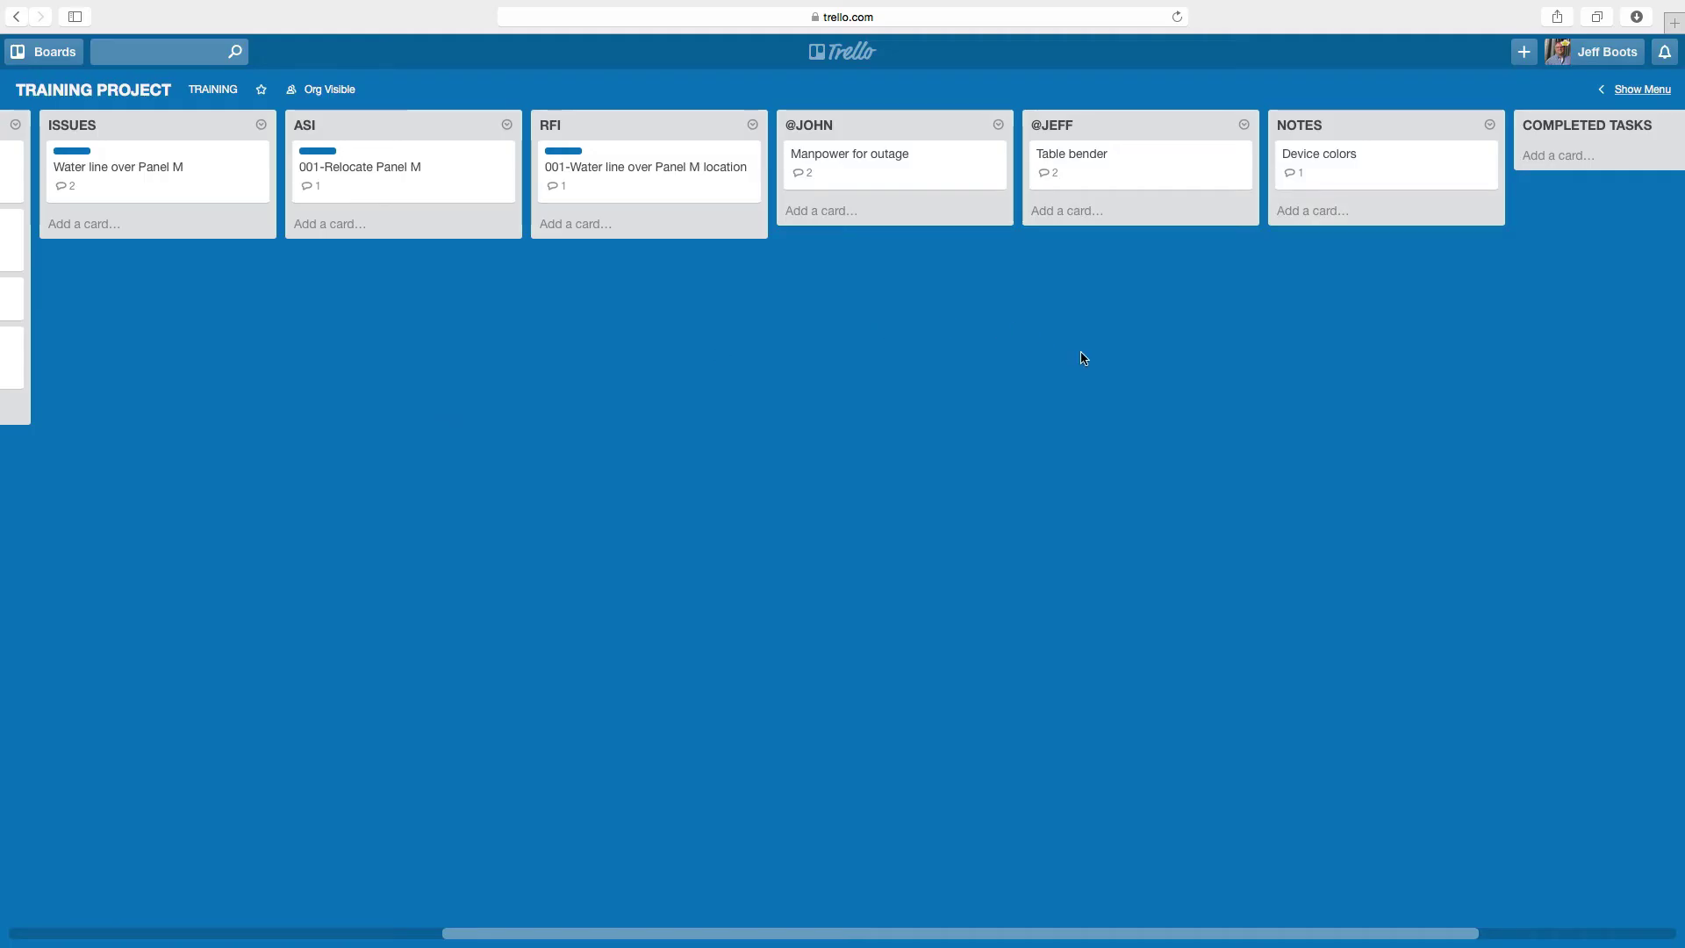
pyautogui.press('super+Tab')
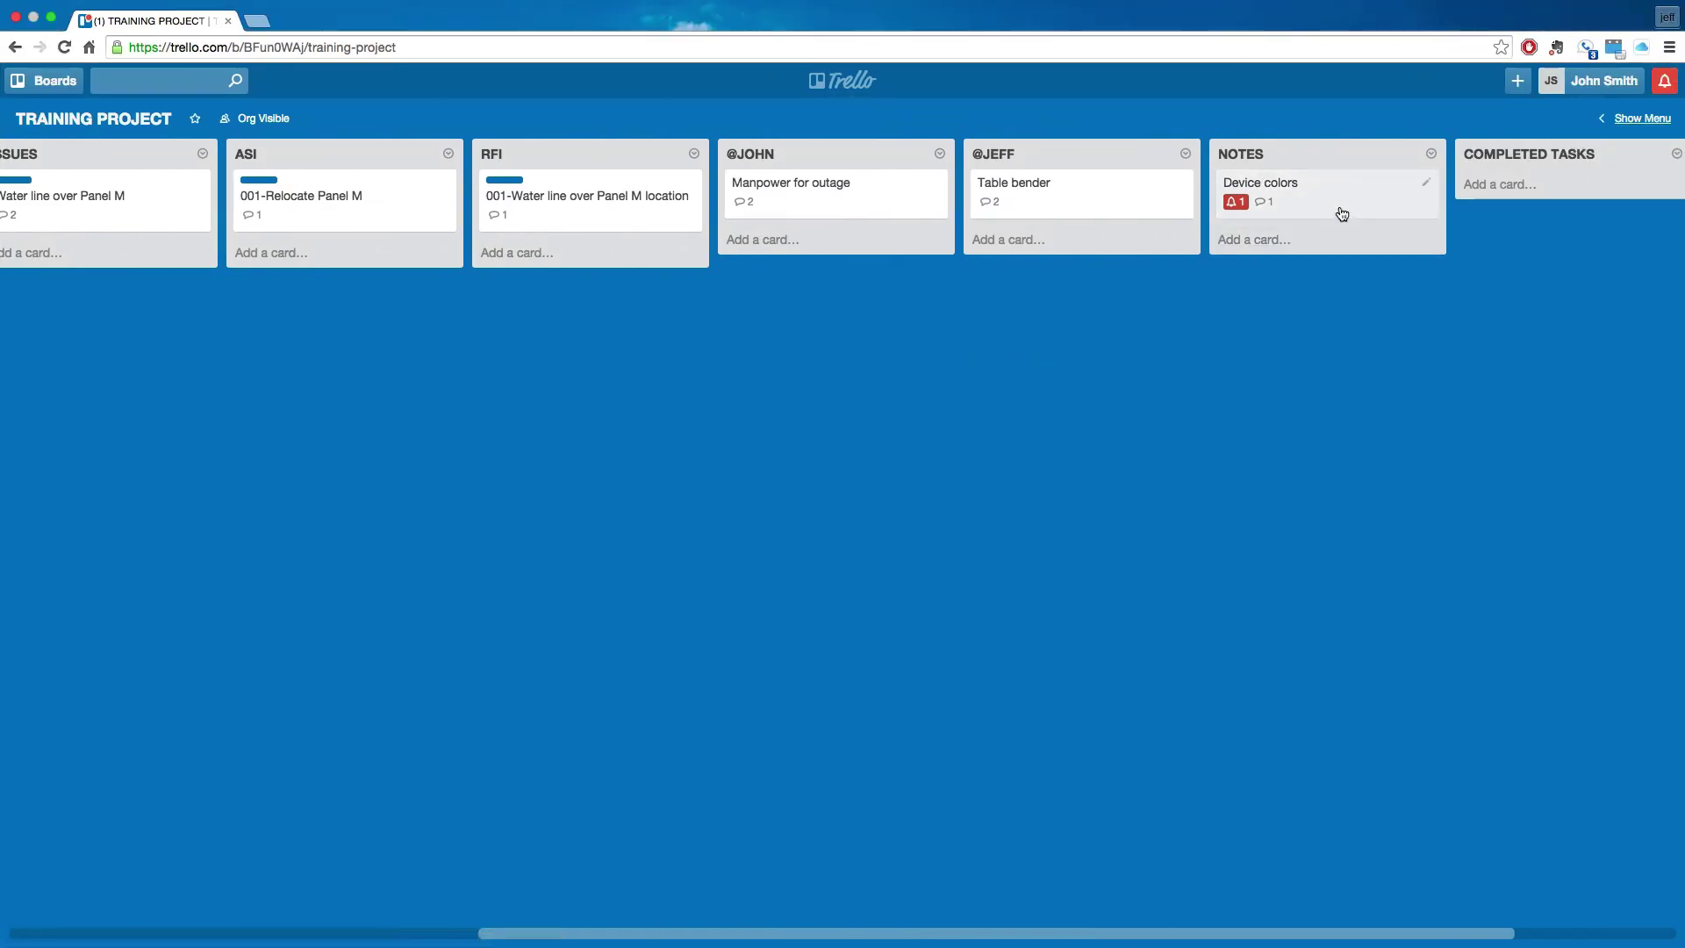
# - Close the Device colors card and scroll the board back to the left
pyautogui.click(1341, 213)
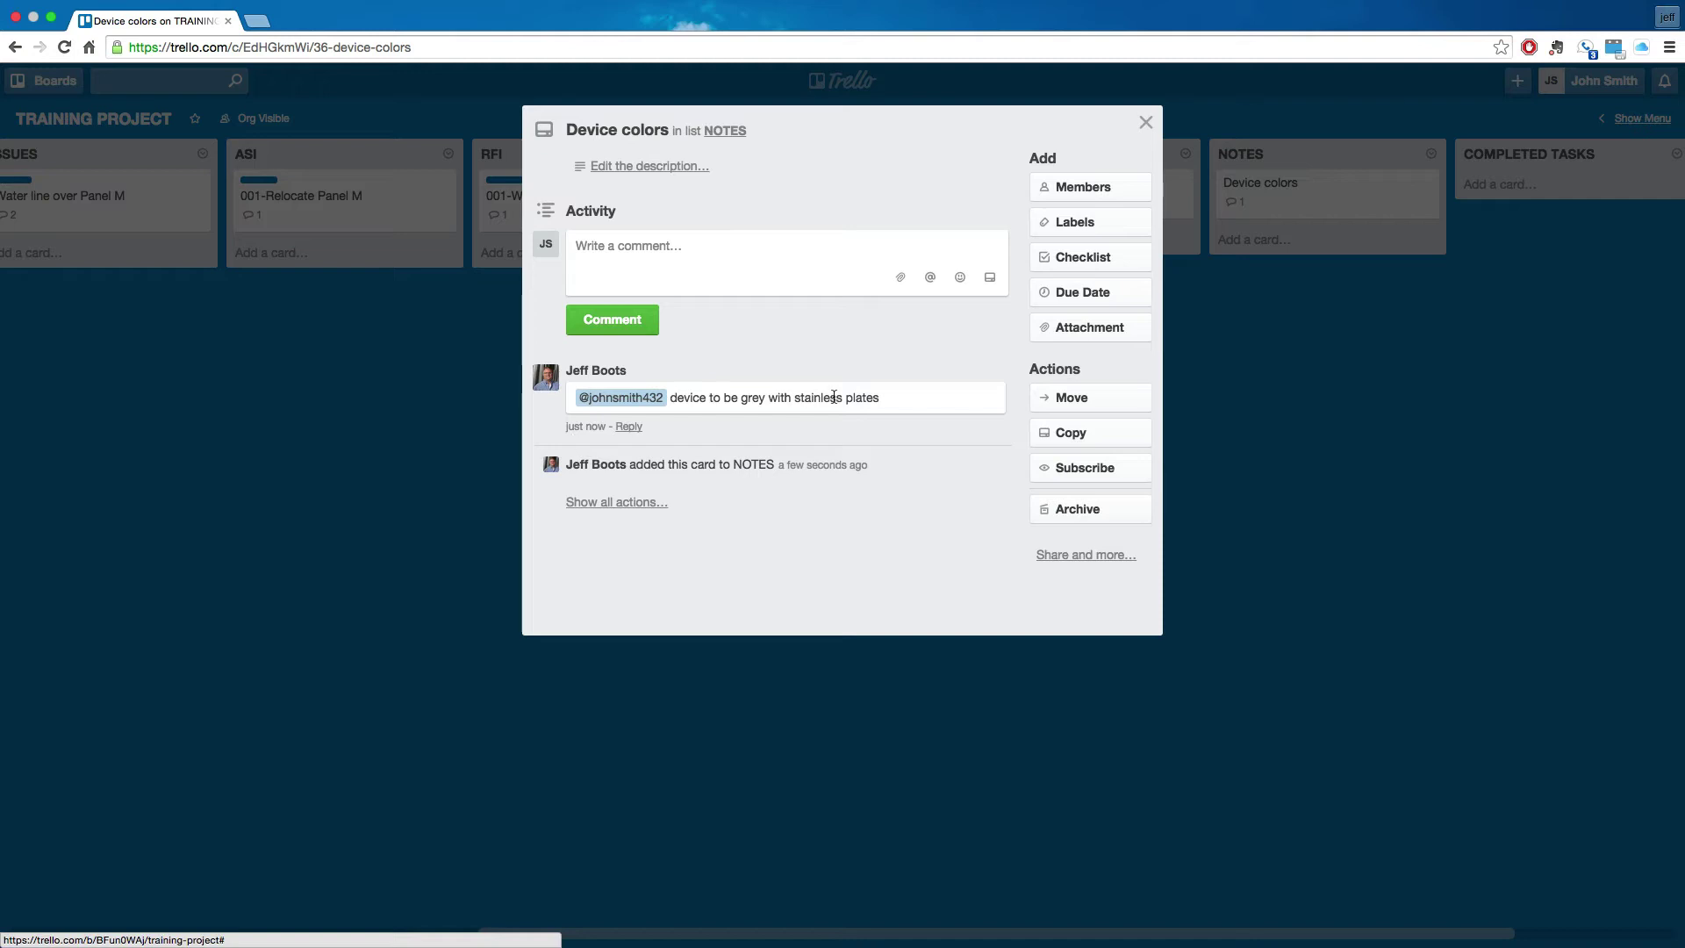
pyautogui.click(418, 457)
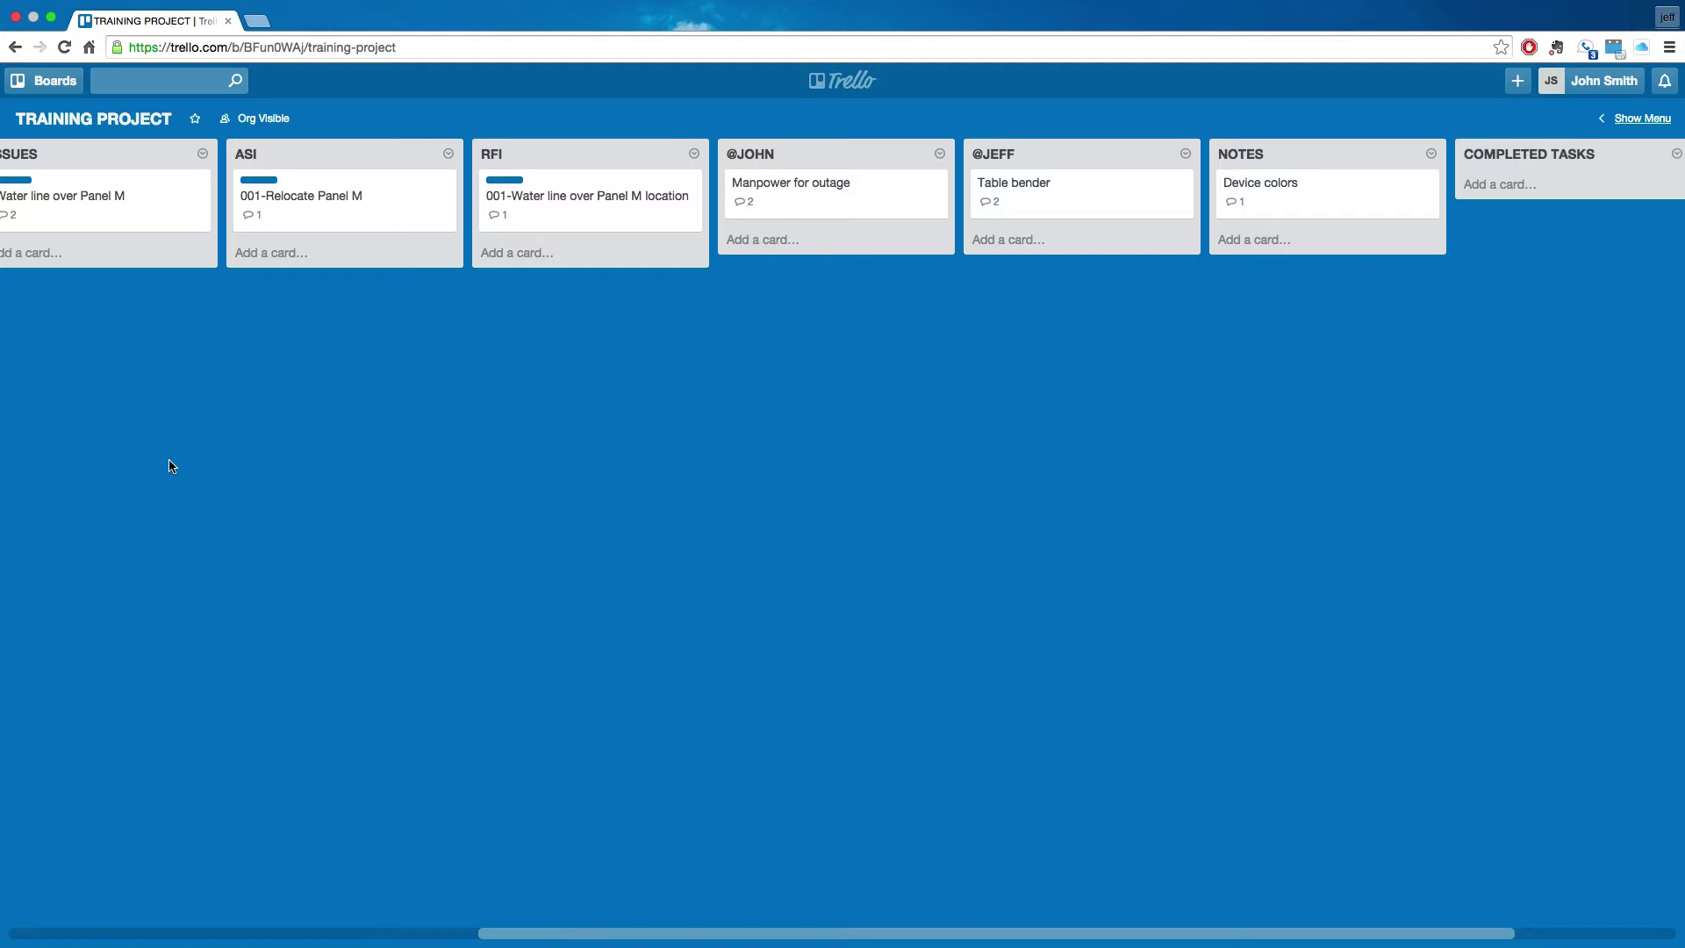
pyautogui.moveTo(108, 466); pyautogui.dragTo(890, 482)
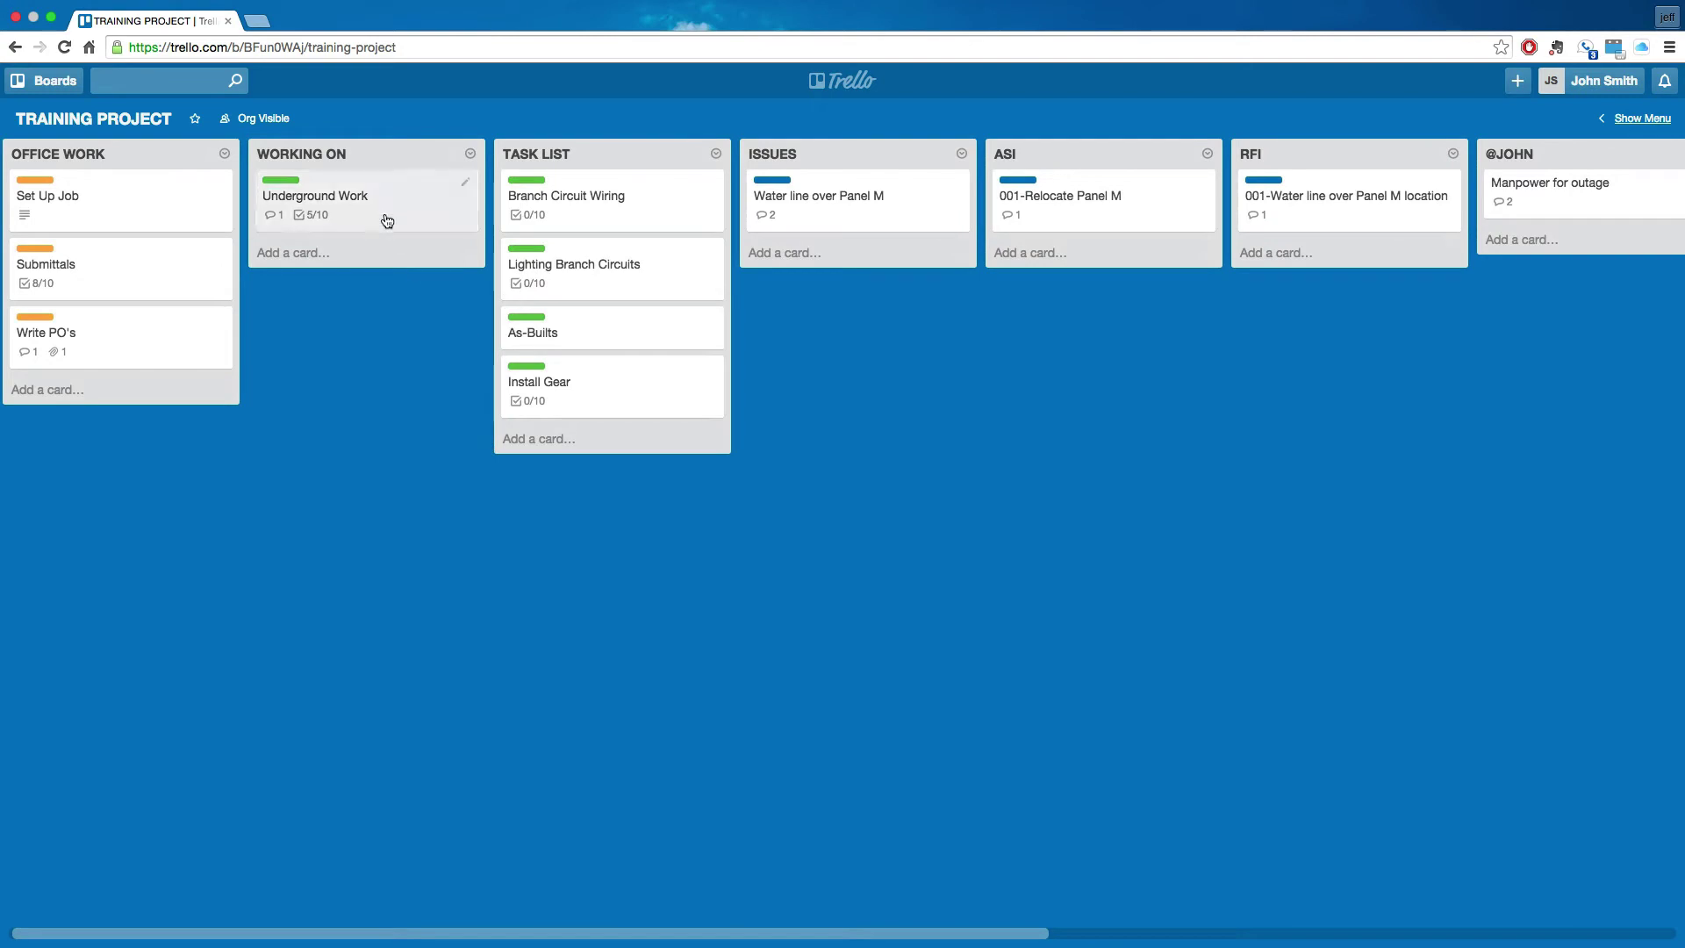
# - Tick the 60%, 70%, 80%, 90% and 100% items on Underground Work's checklist
pyautogui.click(386, 219)
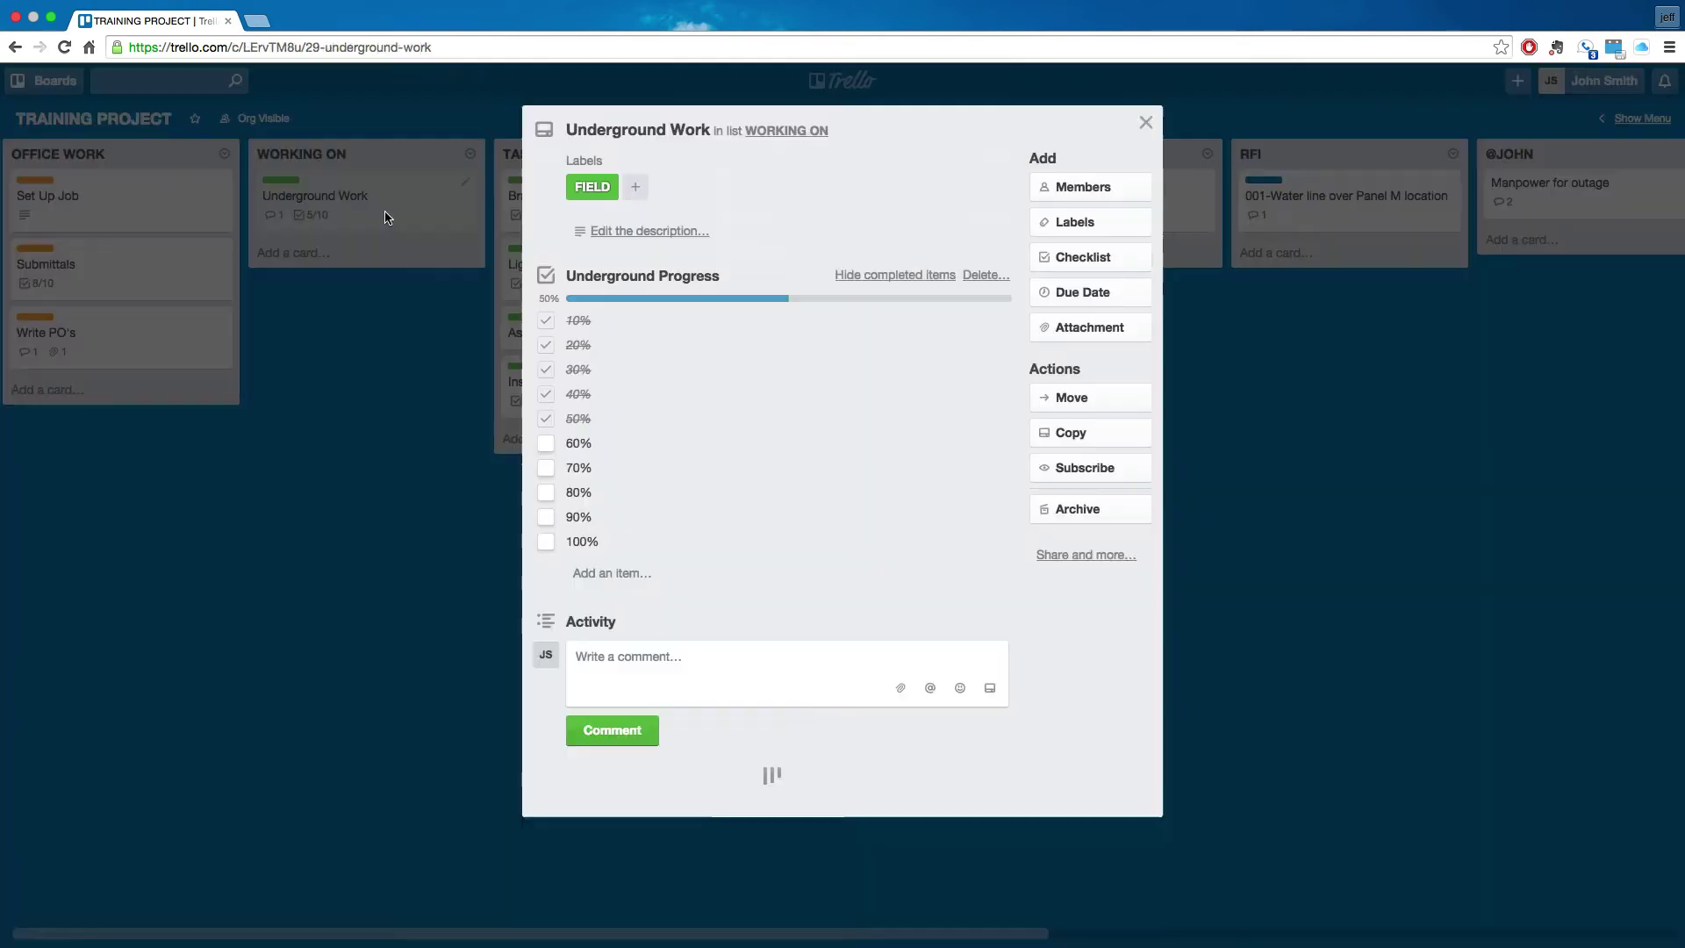
pyautogui.click(544, 444)
pyautogui.click(545, 468)
pyautogui.click(546, 493)
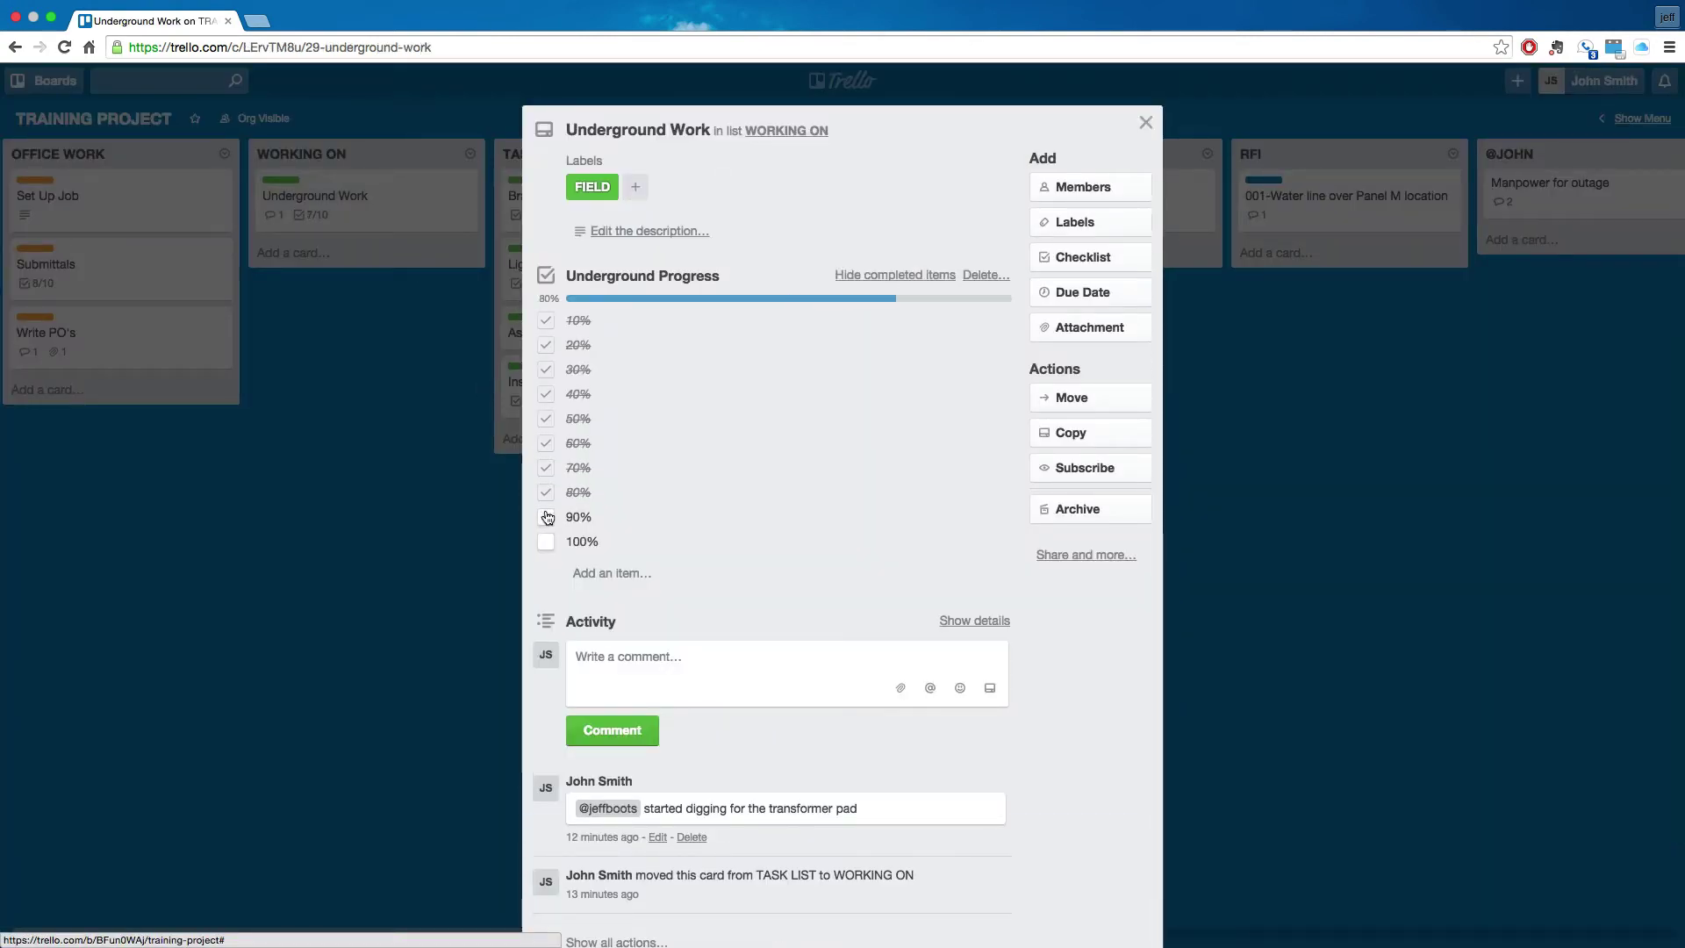
pyautogui.click(546, 517)
pyautogui.click(542, 543)
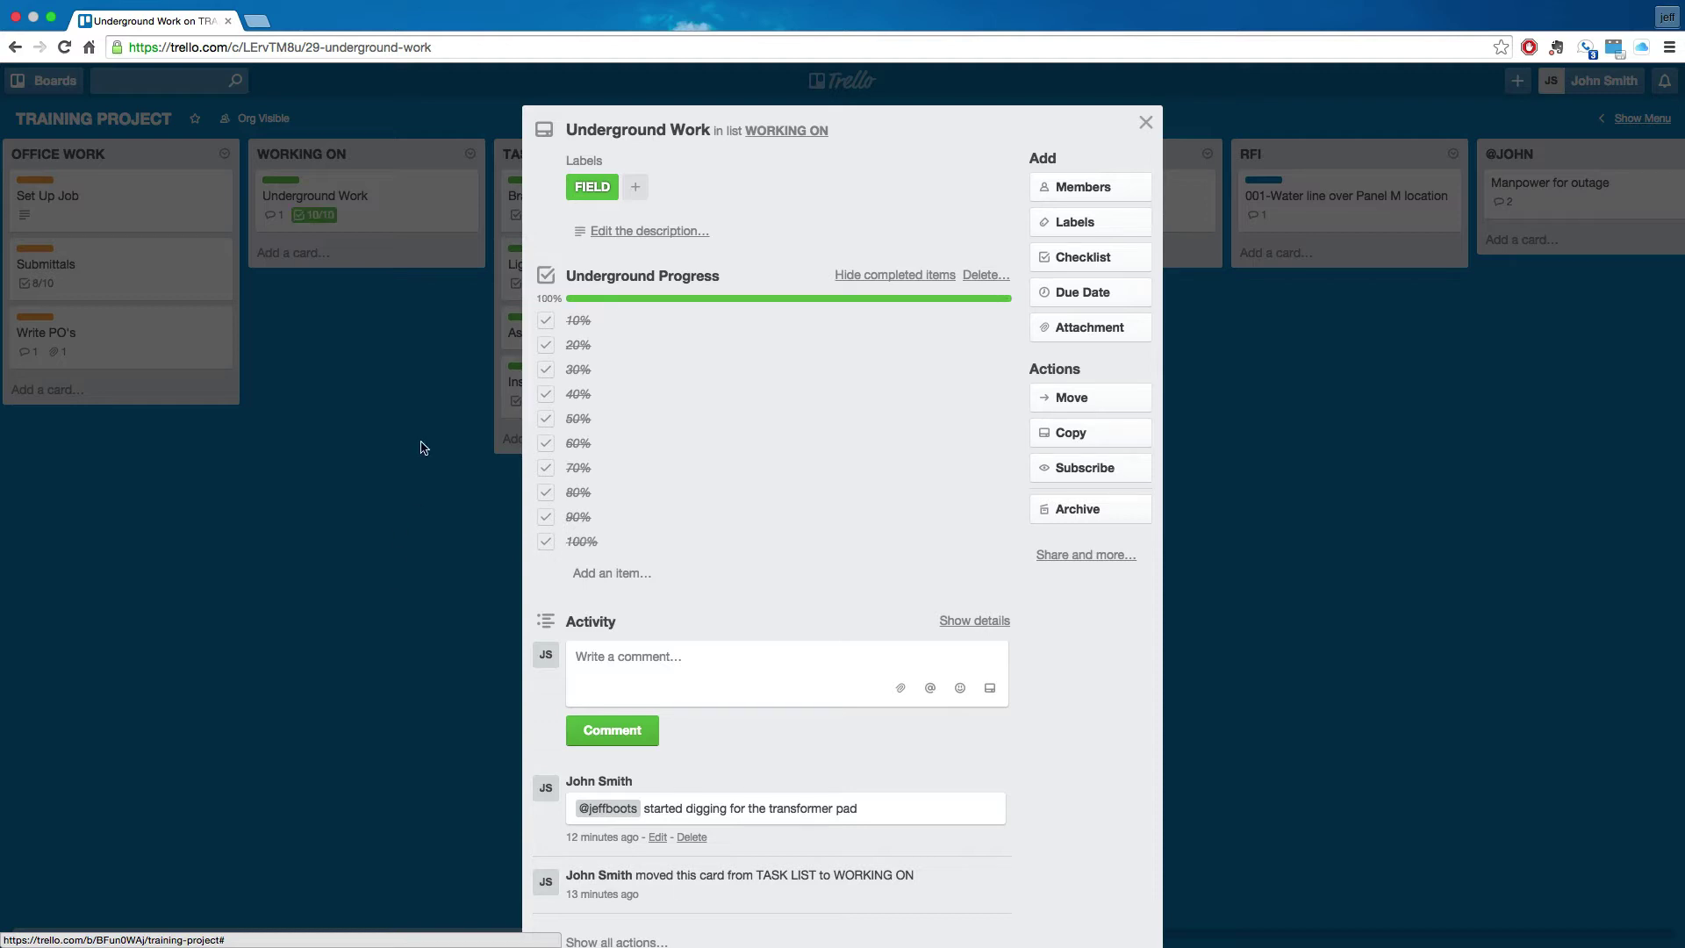
# - Move the Underground Work card to the COMPLETED TASKS list
pyautogui.click(1087, 405)
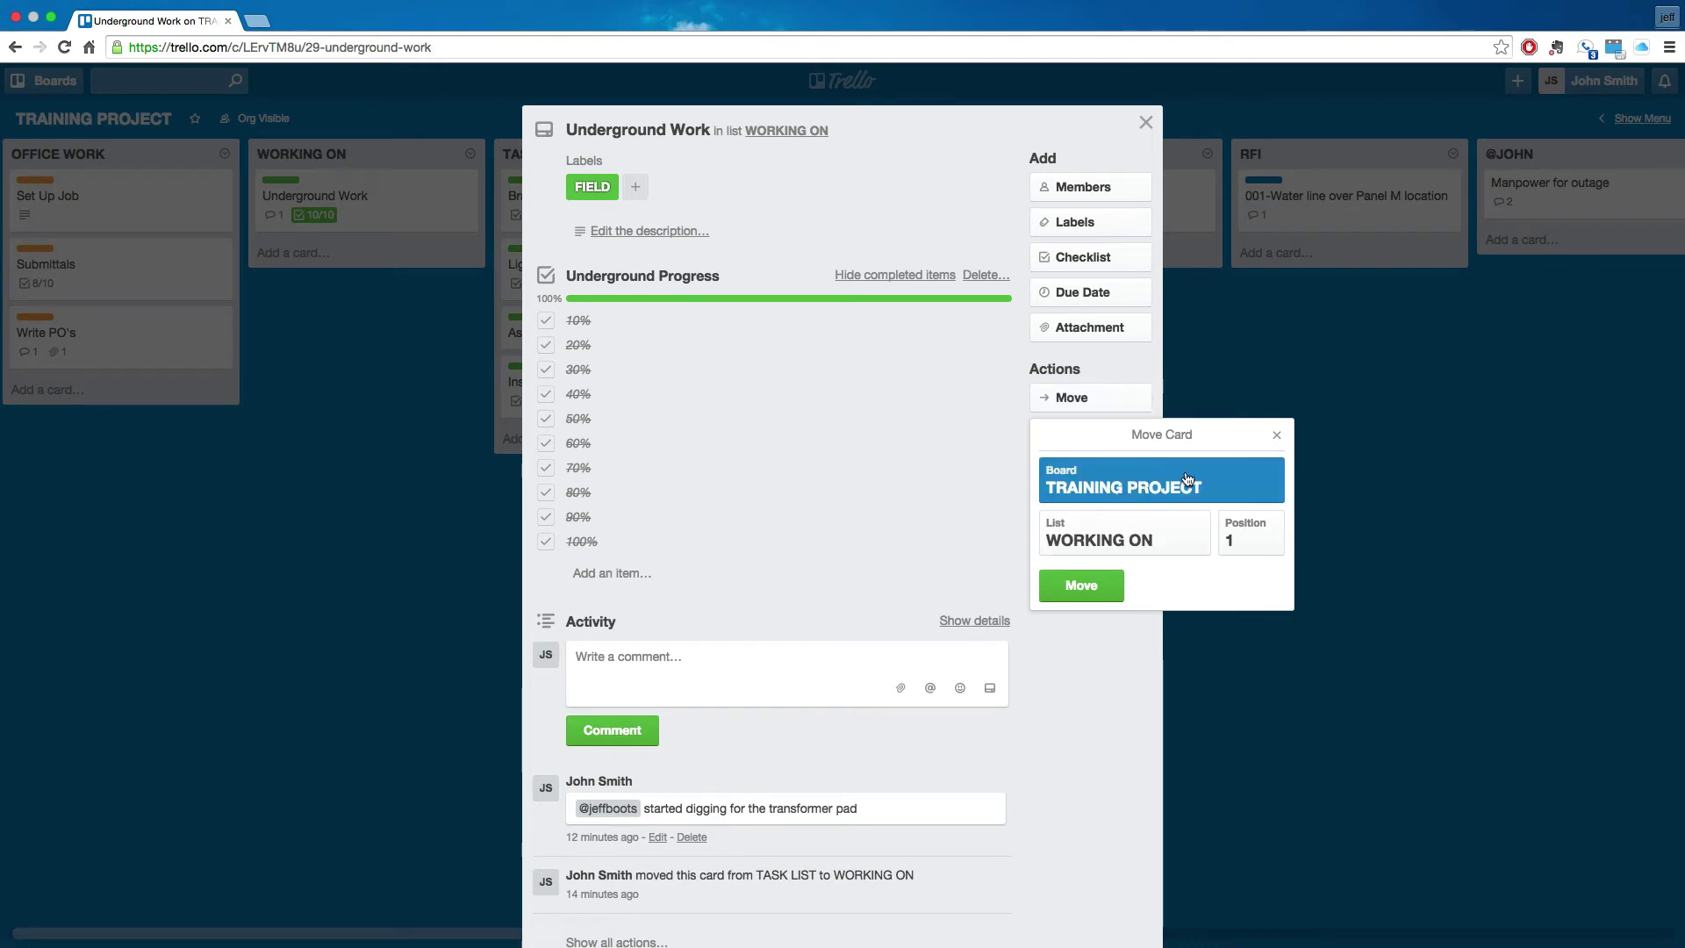
pyautogui.click(1125, 538)
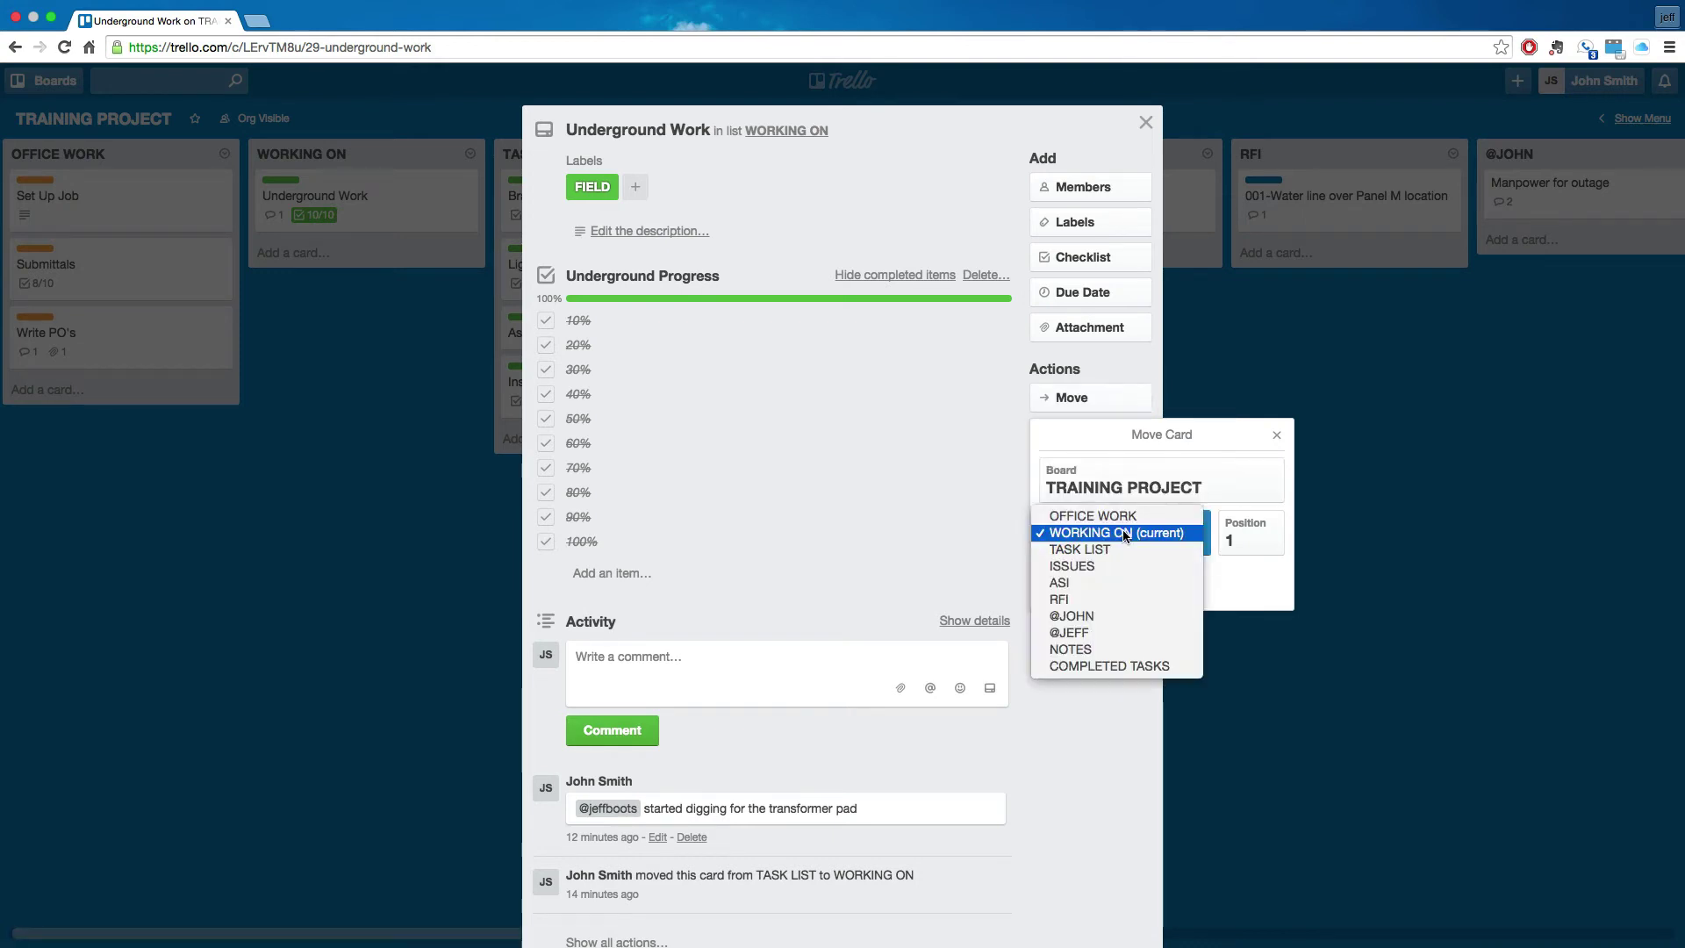
pyautogui.click(1103, 667)
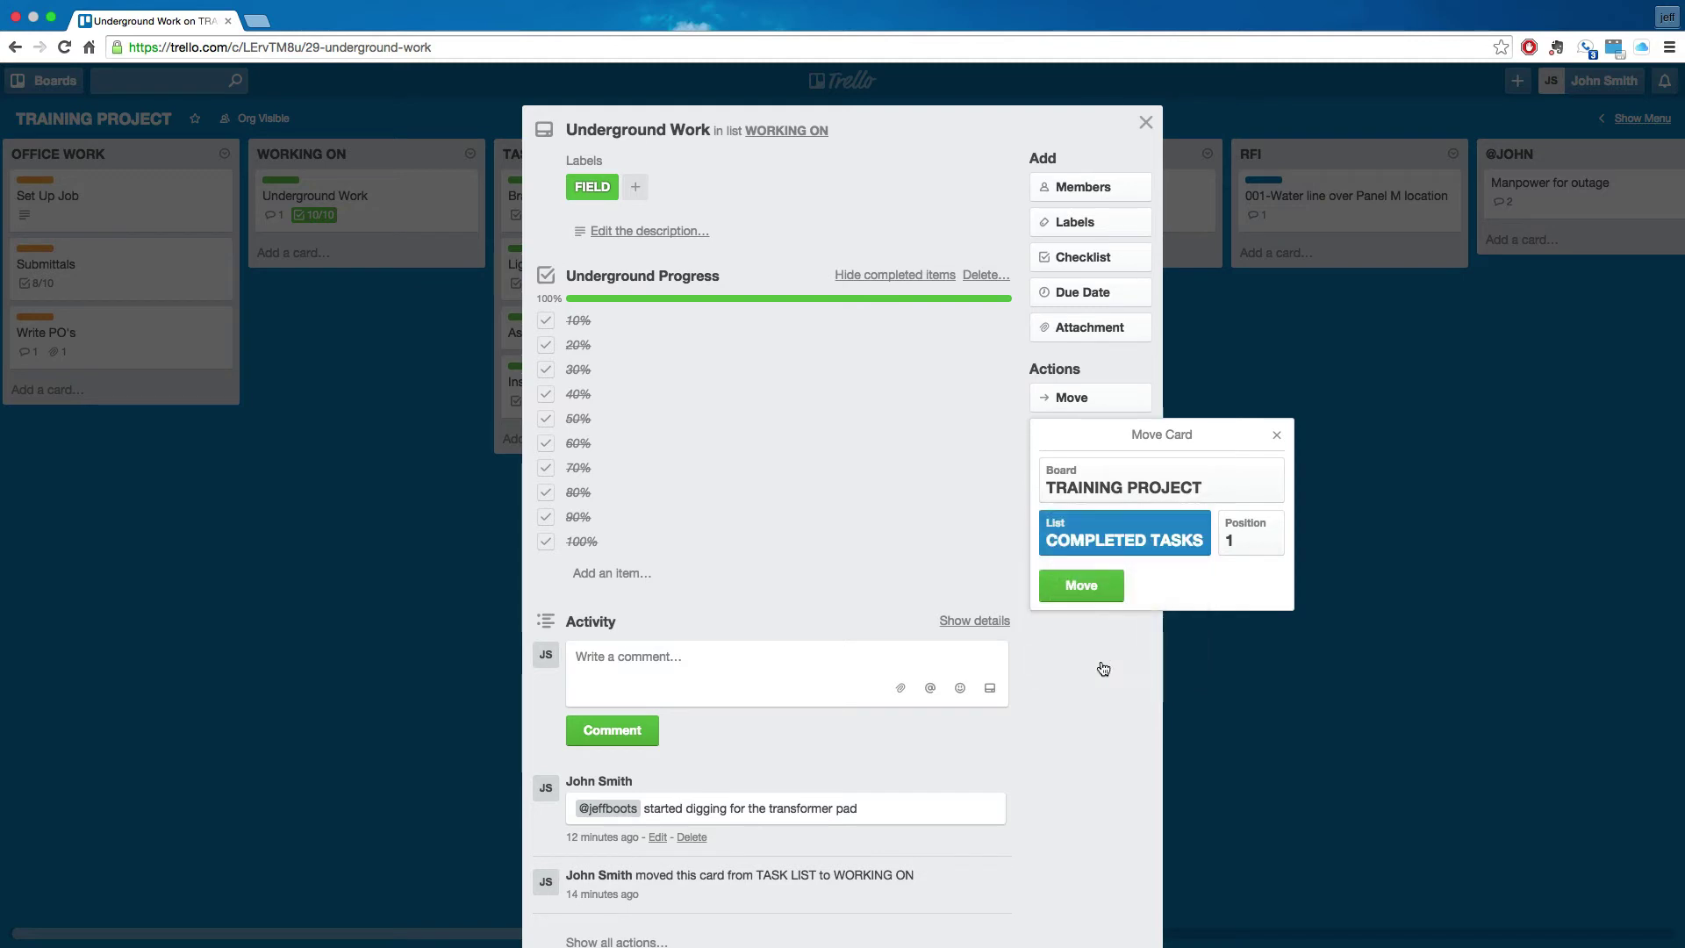
pyautogui.click(1087, 586)
pyautogui.click(1316, 599)
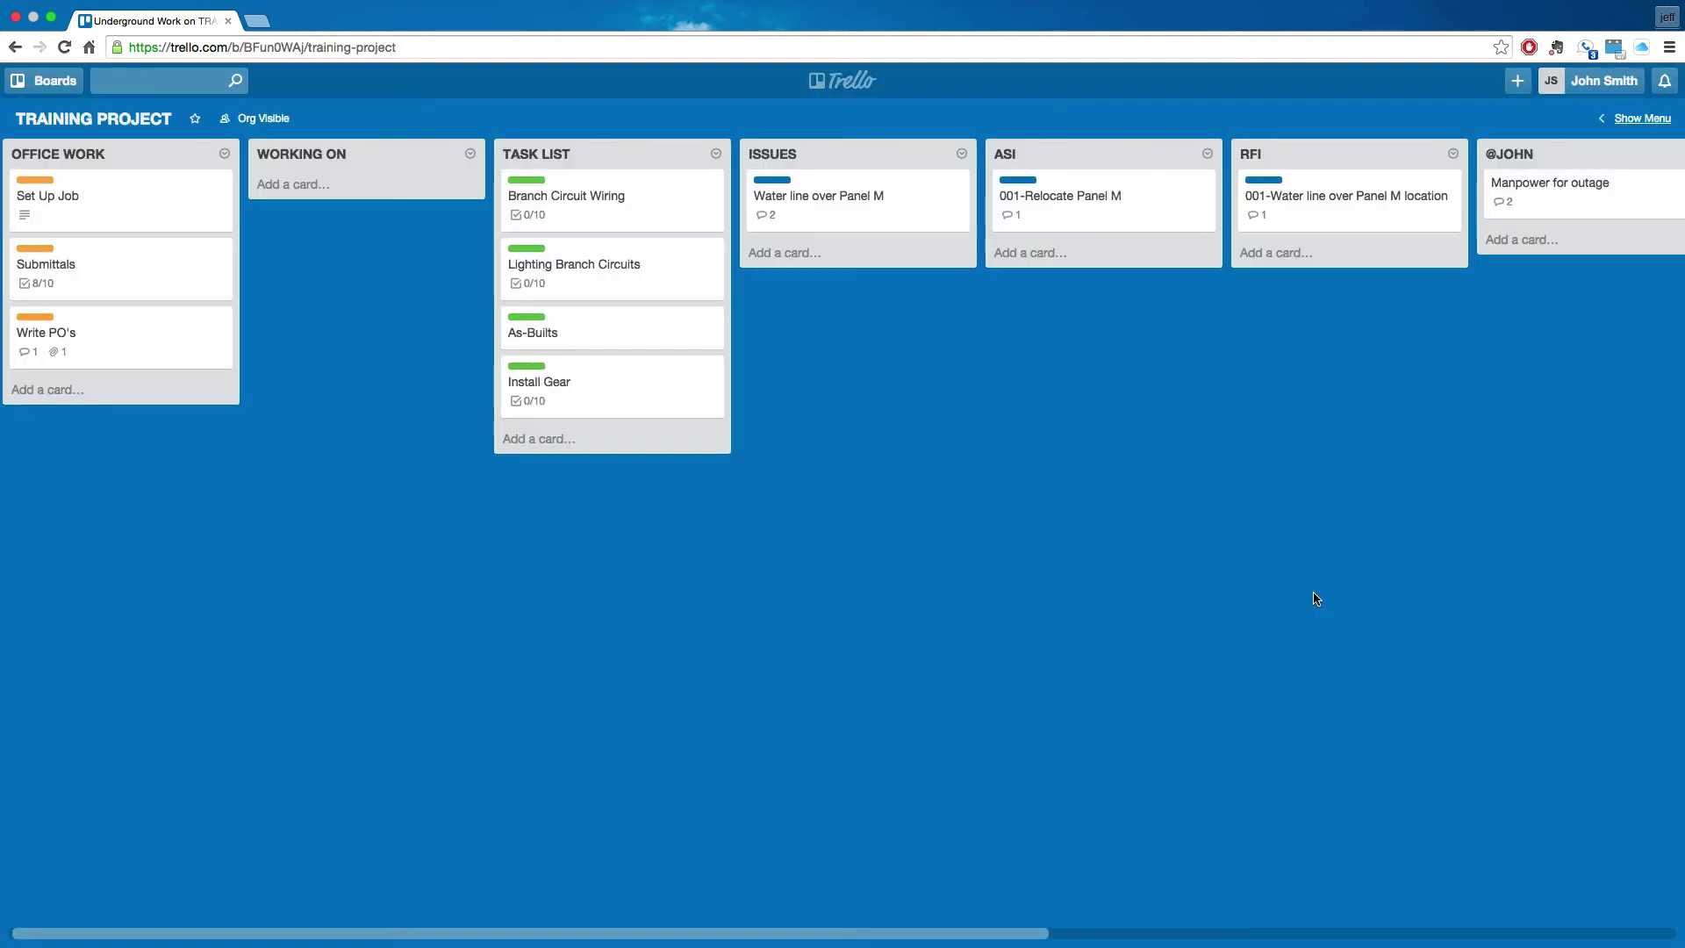
# - Drag Underground Work into WORKING ON and back to COMPLETED TASKS
pyautogui.hscroll(10, 862, 527)
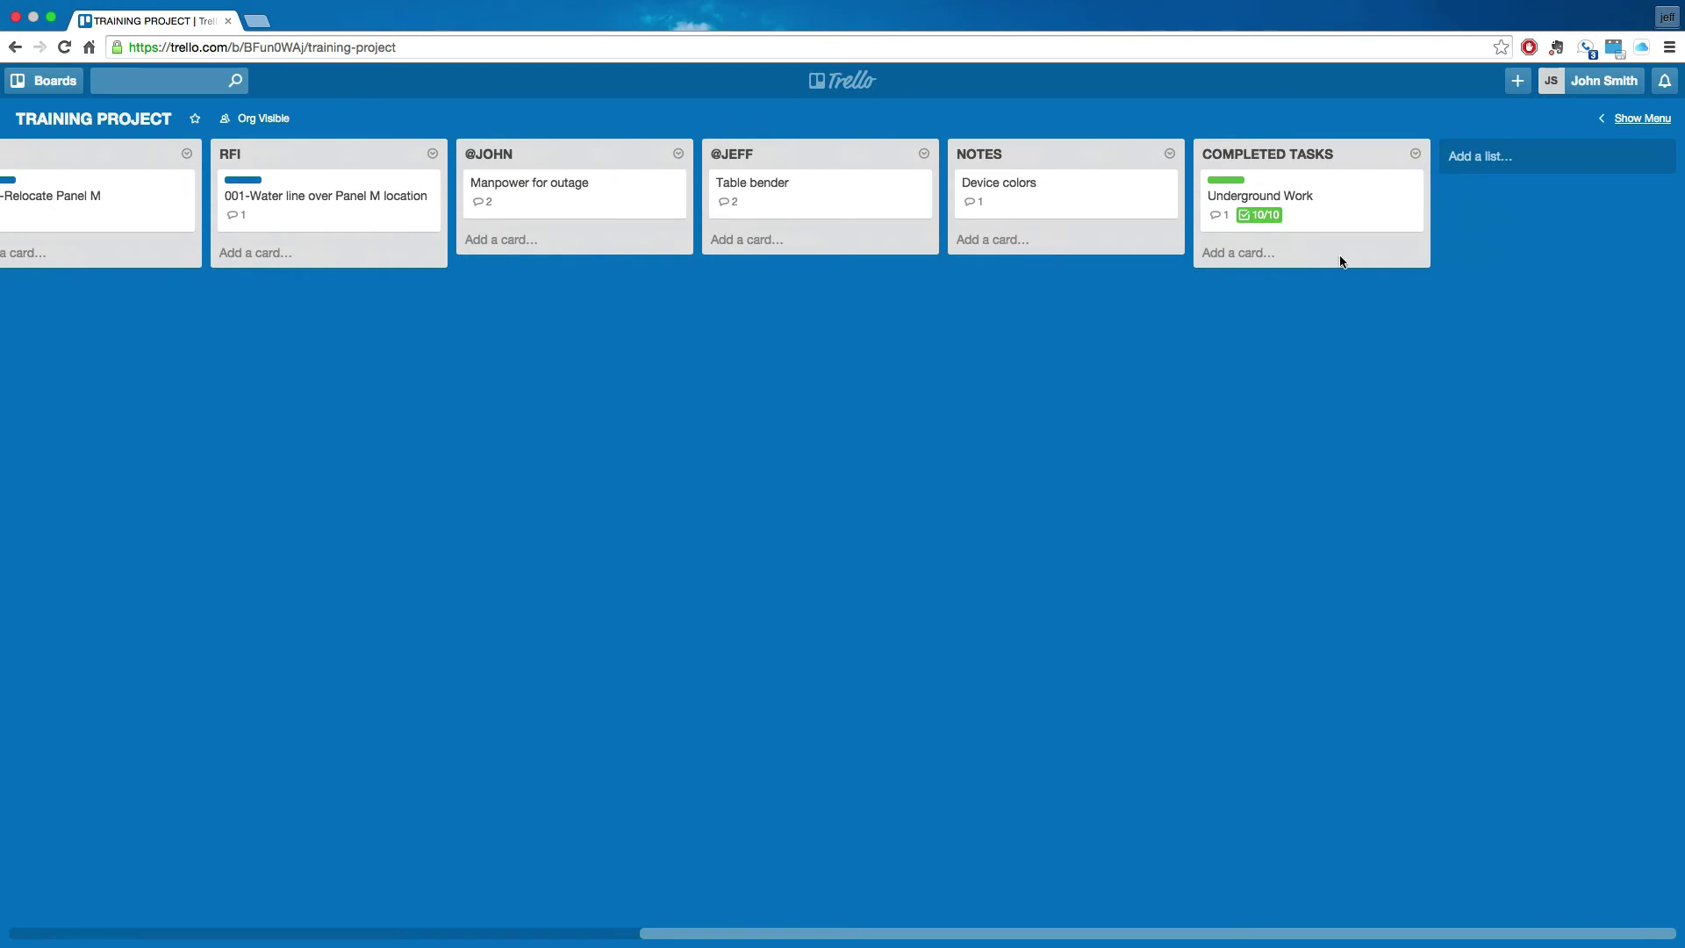
pyautogui.moveTo(1325, 214); pyautogui.dragTo(308, 458)
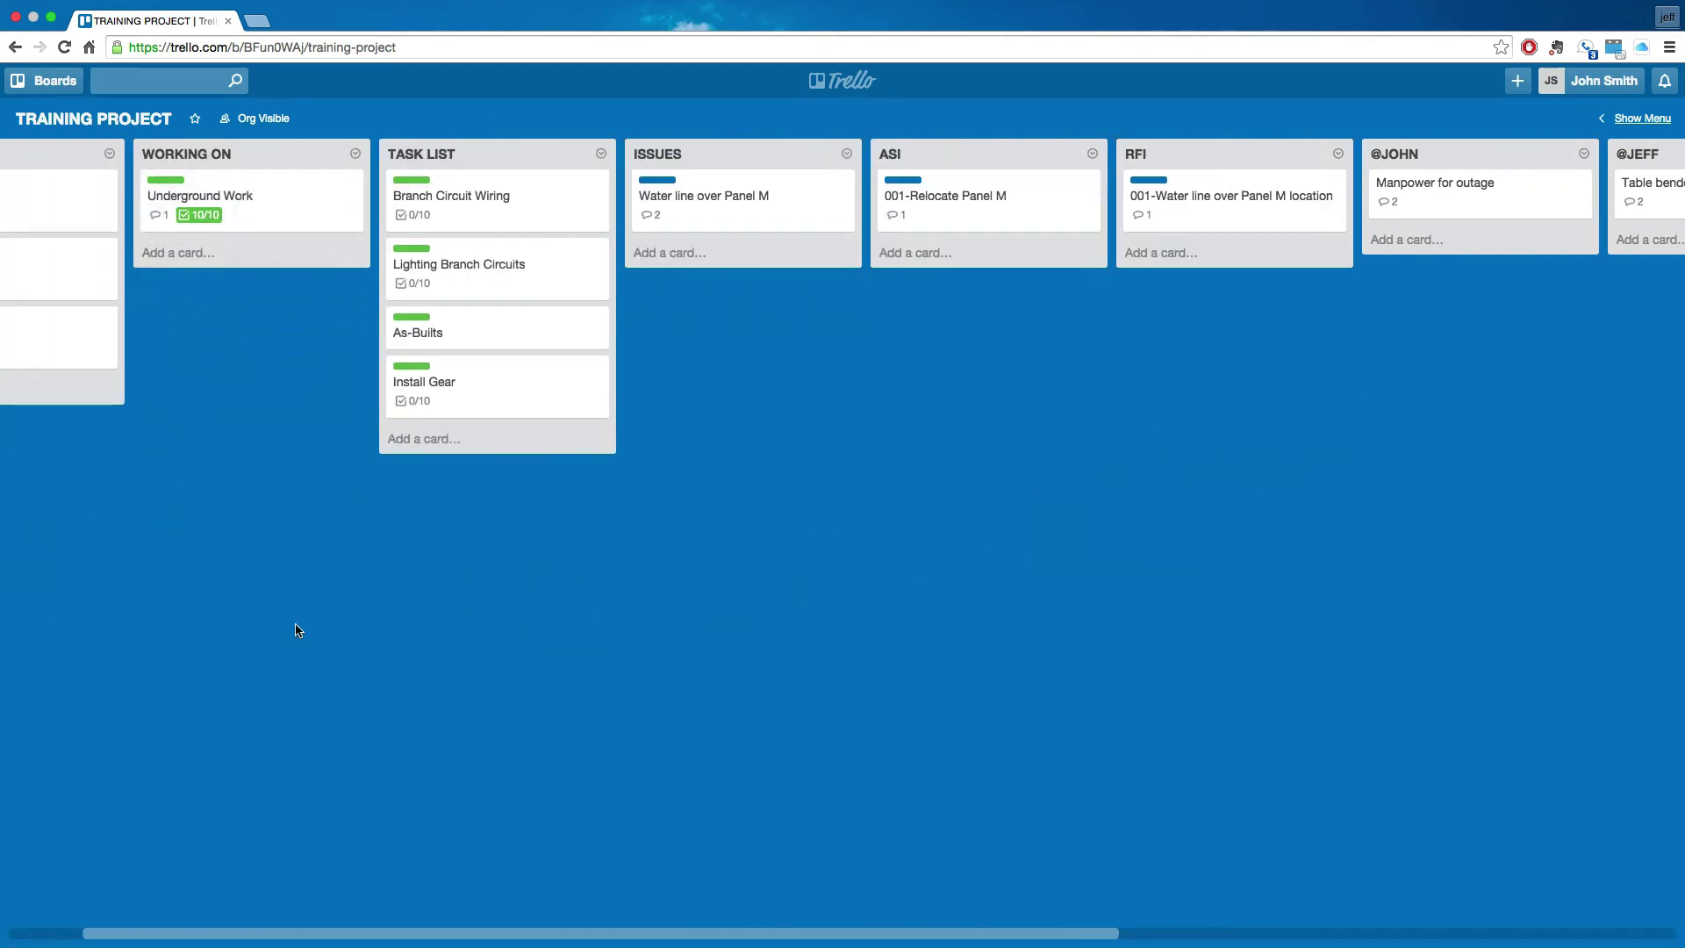
pyautogui.moveTo(272, 200); pyautogui.dragTo(1341, 208)
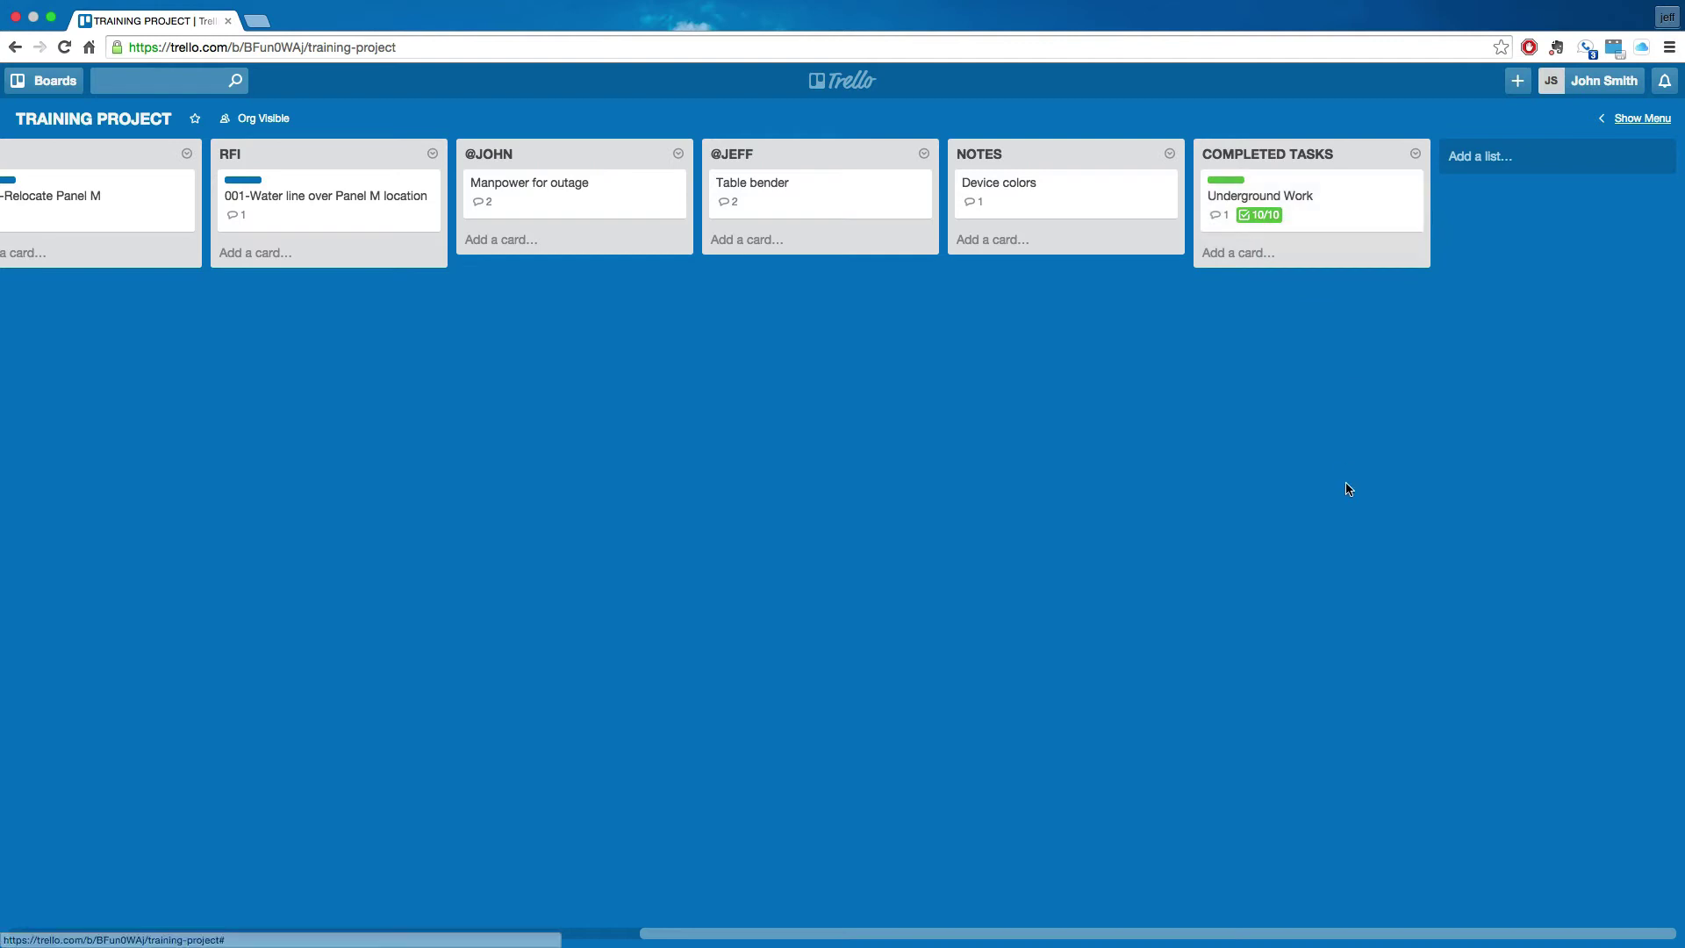
# - Rearrange cards across lists, leaving Lighting Branch Circuits in WORKING ON at 5/10
pyautogui.moveTo(314, 524); pyautogui.dragTo(798, 489)
pyautogui.moveTo(122, 216); pyautogui.dragTo(1306, 222)
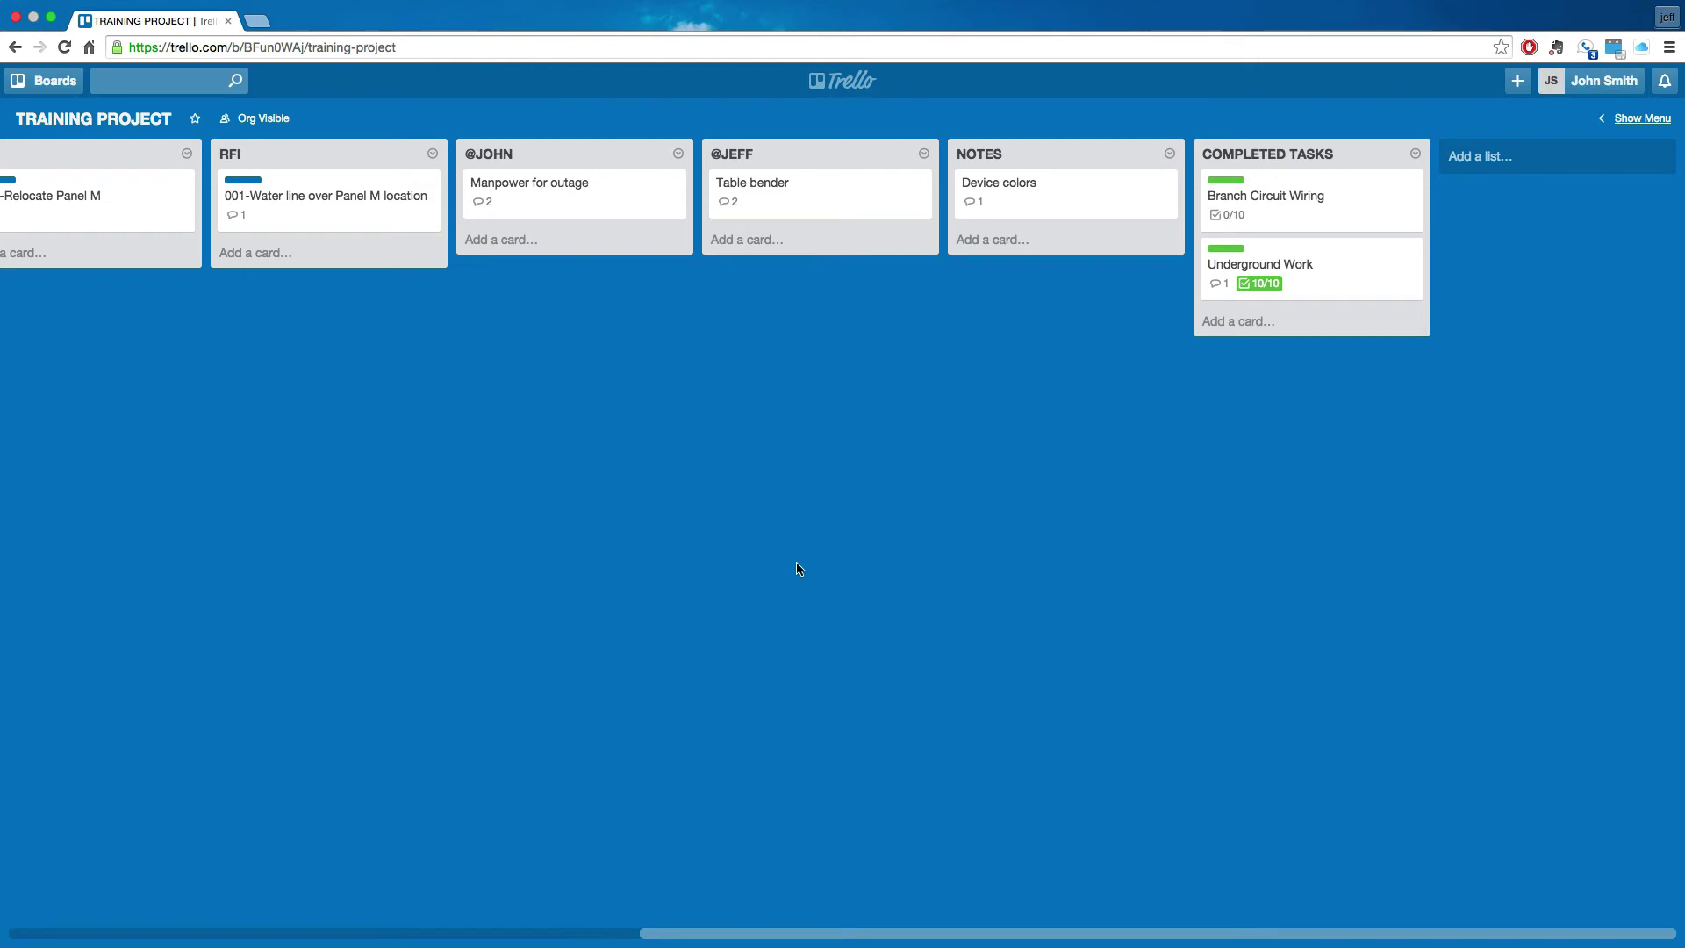
pyautogui.moveTo(461, 612); pyautogui.dragTo(1215, 600)
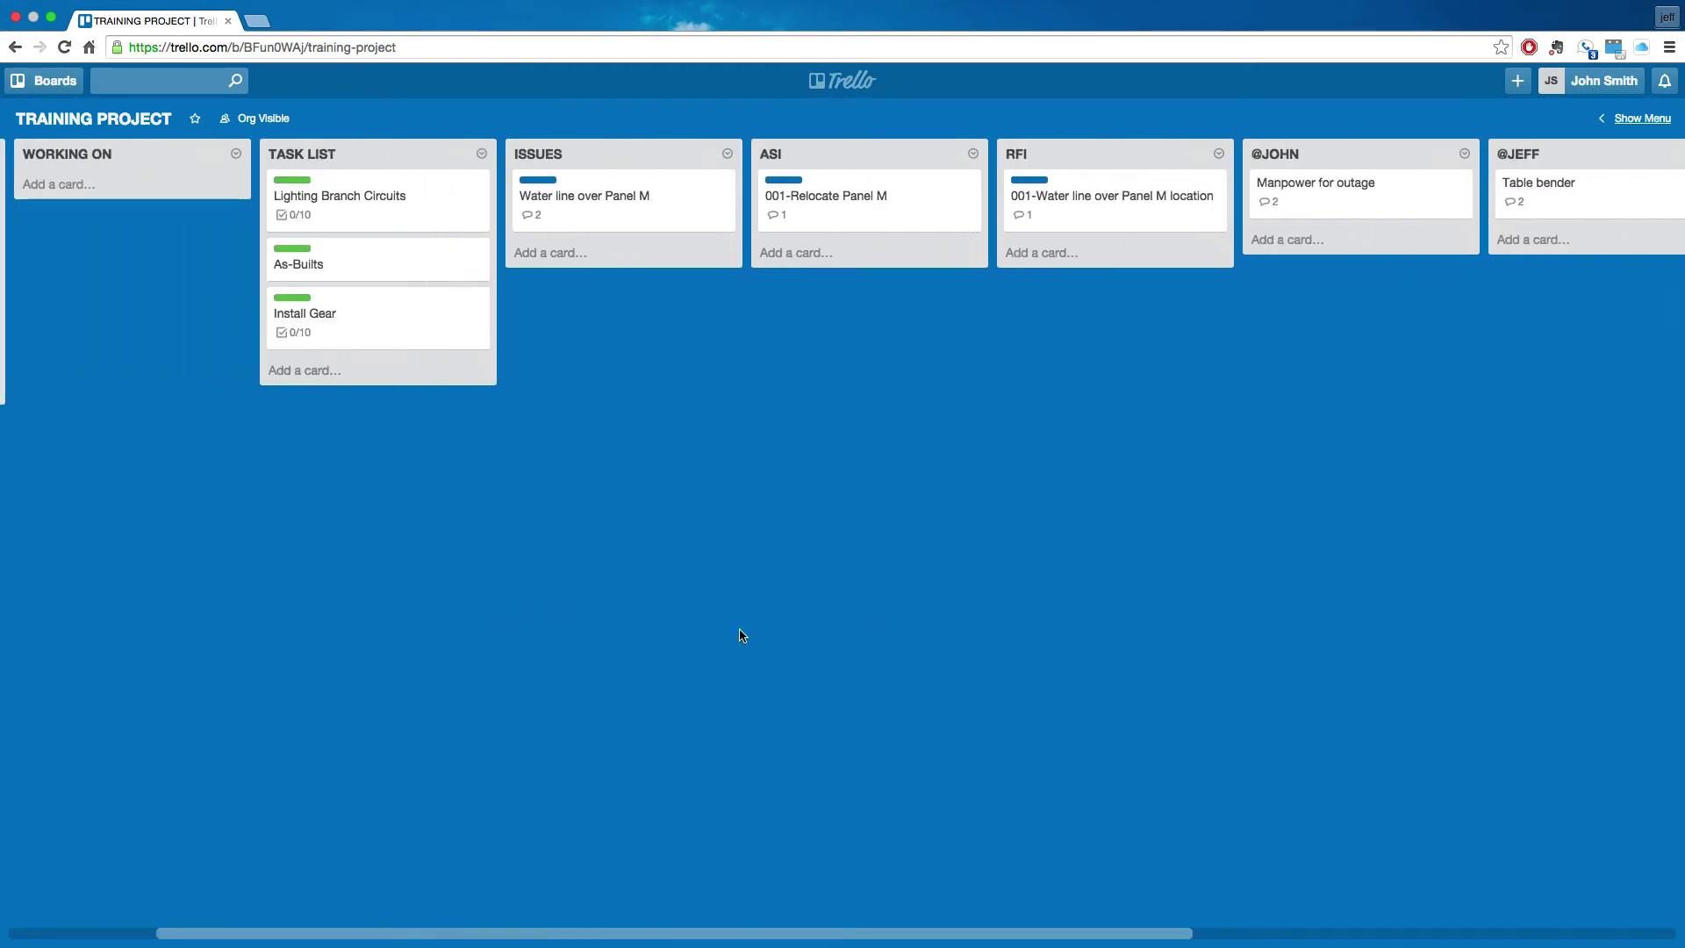
pyautogui.moveTo(741, 632); pyautogui.dragTo(1068, 624)
pyautogui.moveTo(1182, 601); pyautogui.dragTo(959, 571)
pyautogui.moveTo(682, 594); pyautogui.dragTo(920, 572)
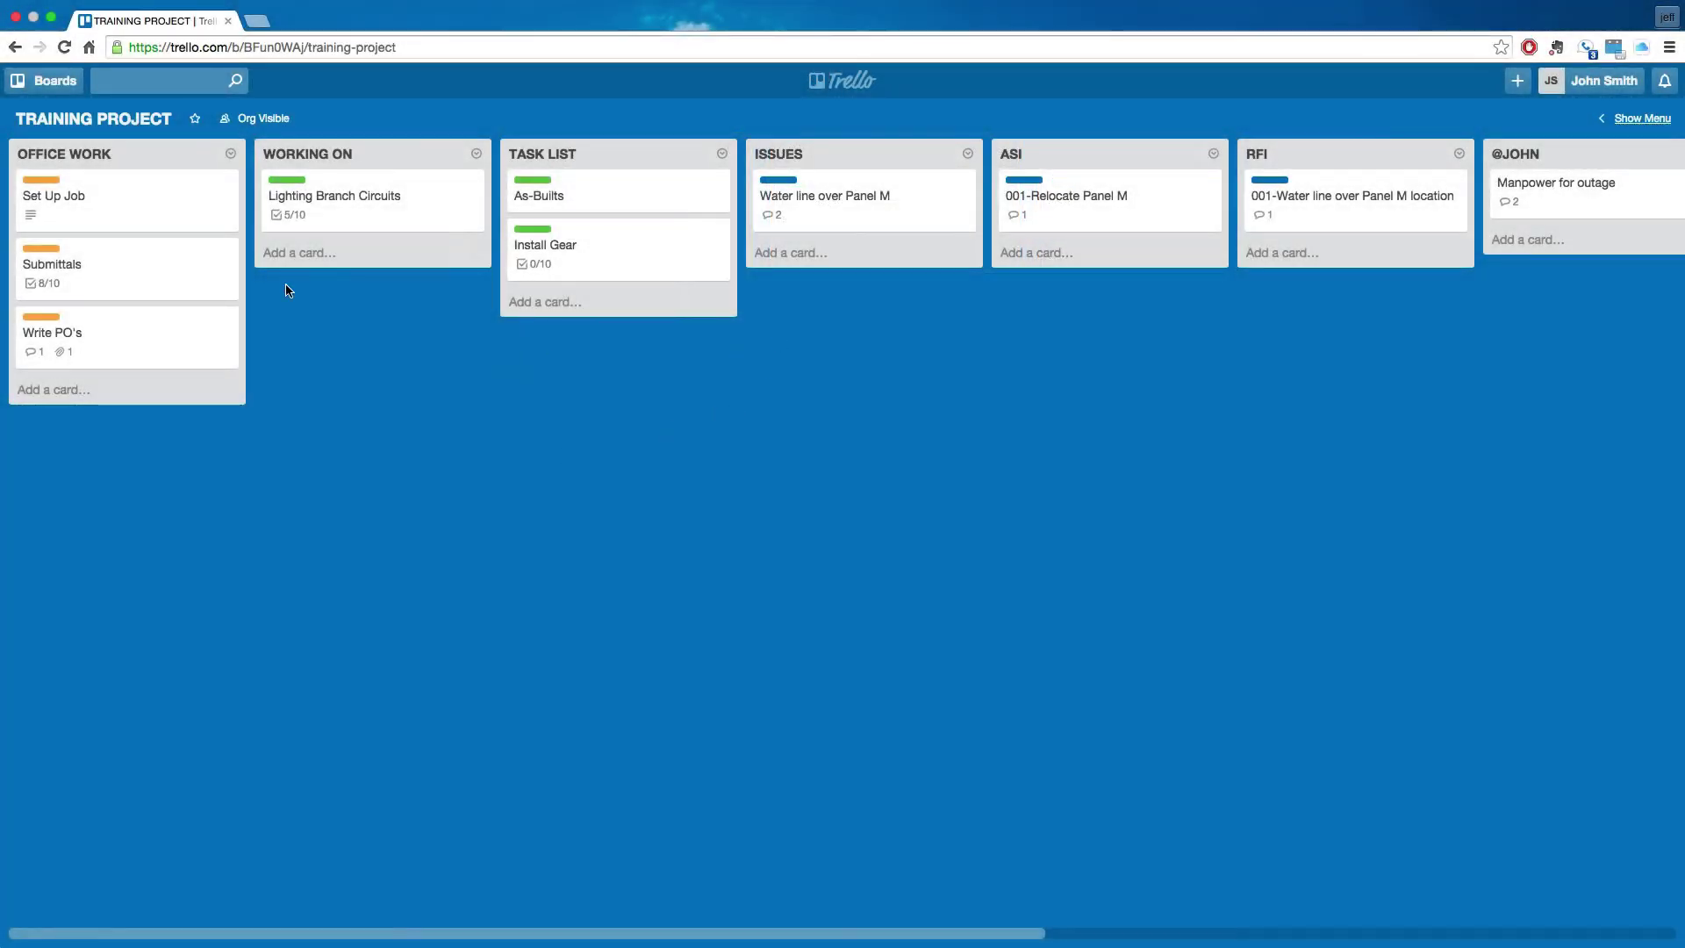
# - Comment 'need bulbs' on Lighting Branch Circuits, mentioning the teammate
pyautogui.click(372, 205)
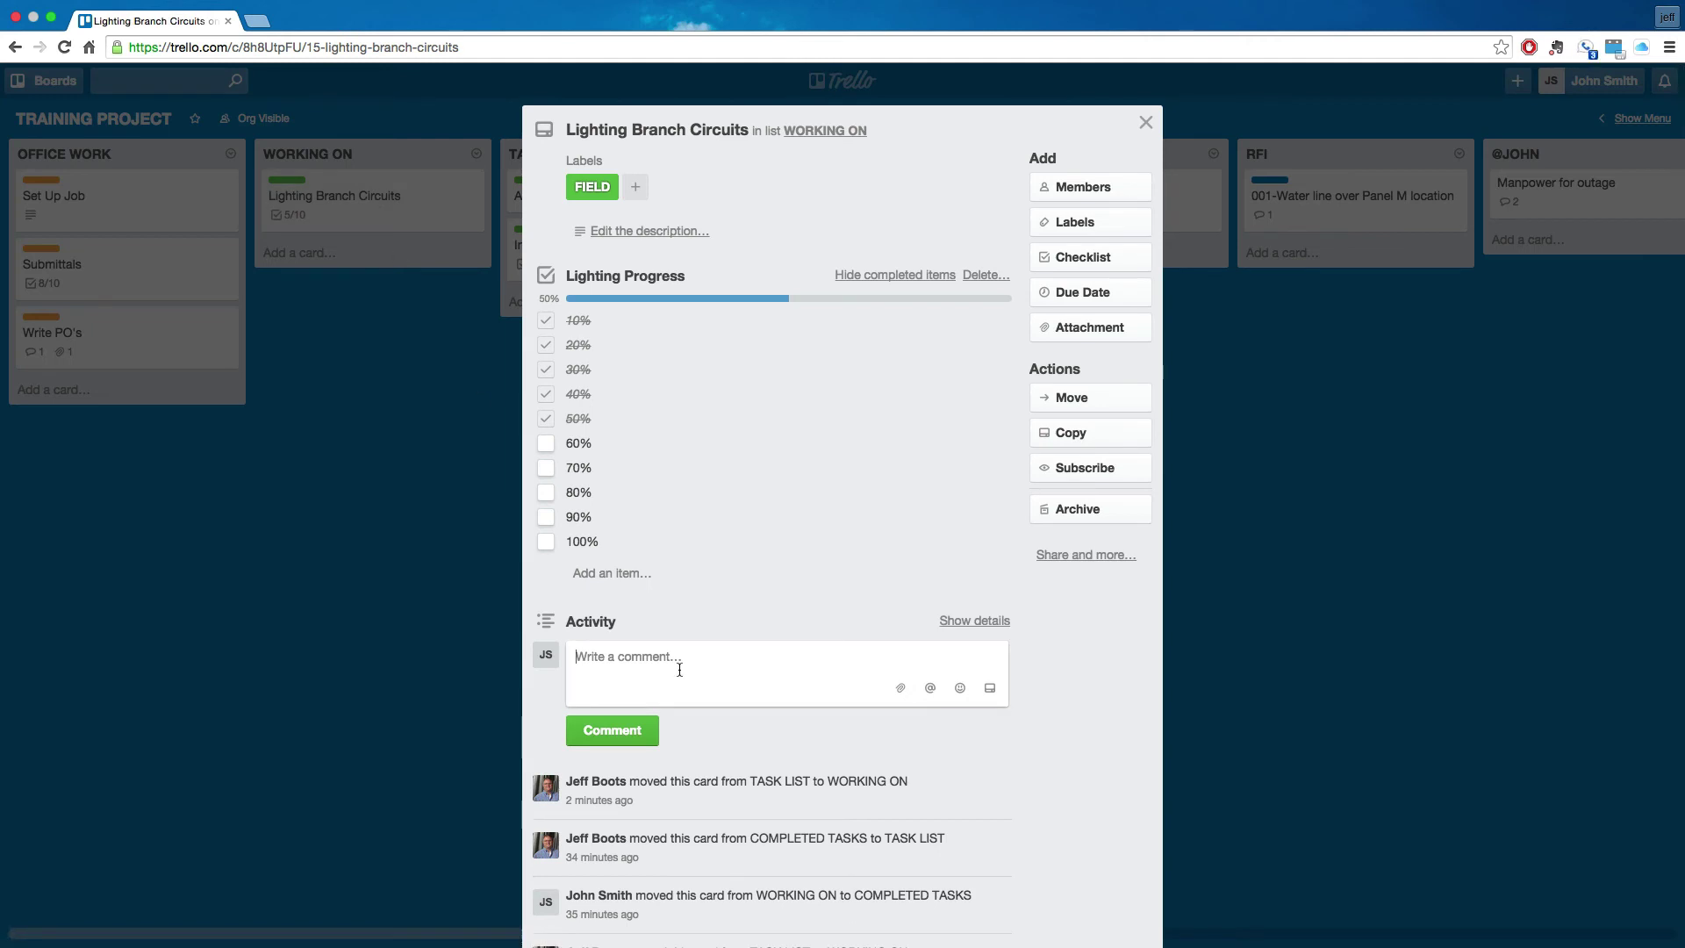
pyautogui.write('@jeff')
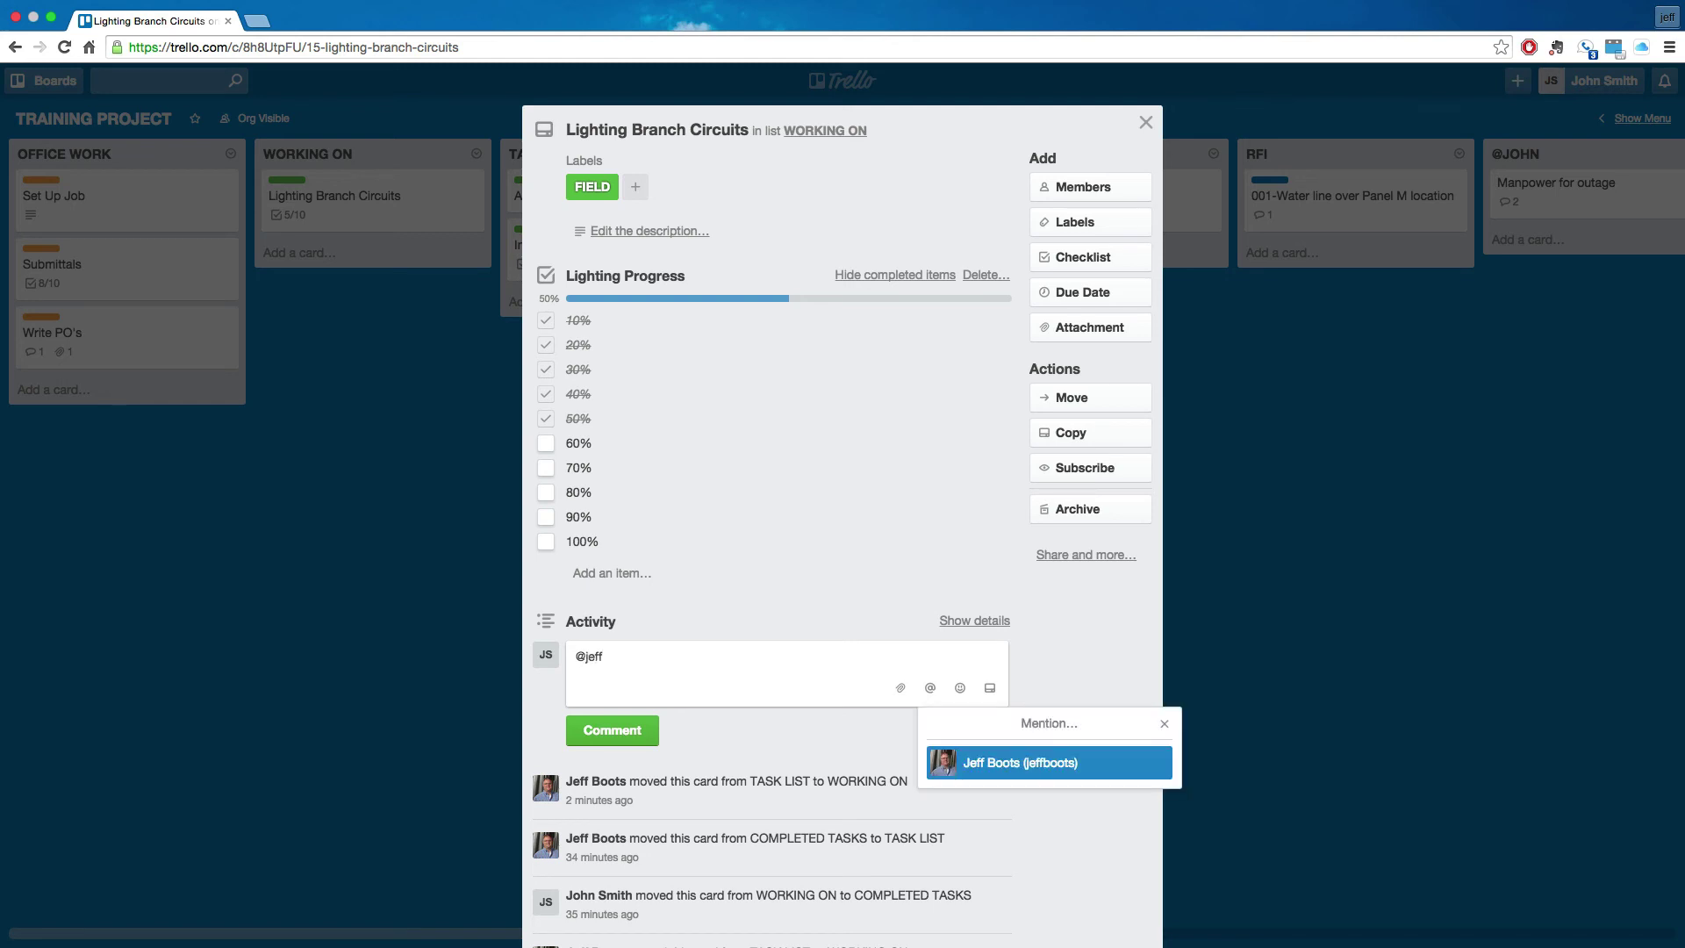
pyautogui.click(1029, 772)
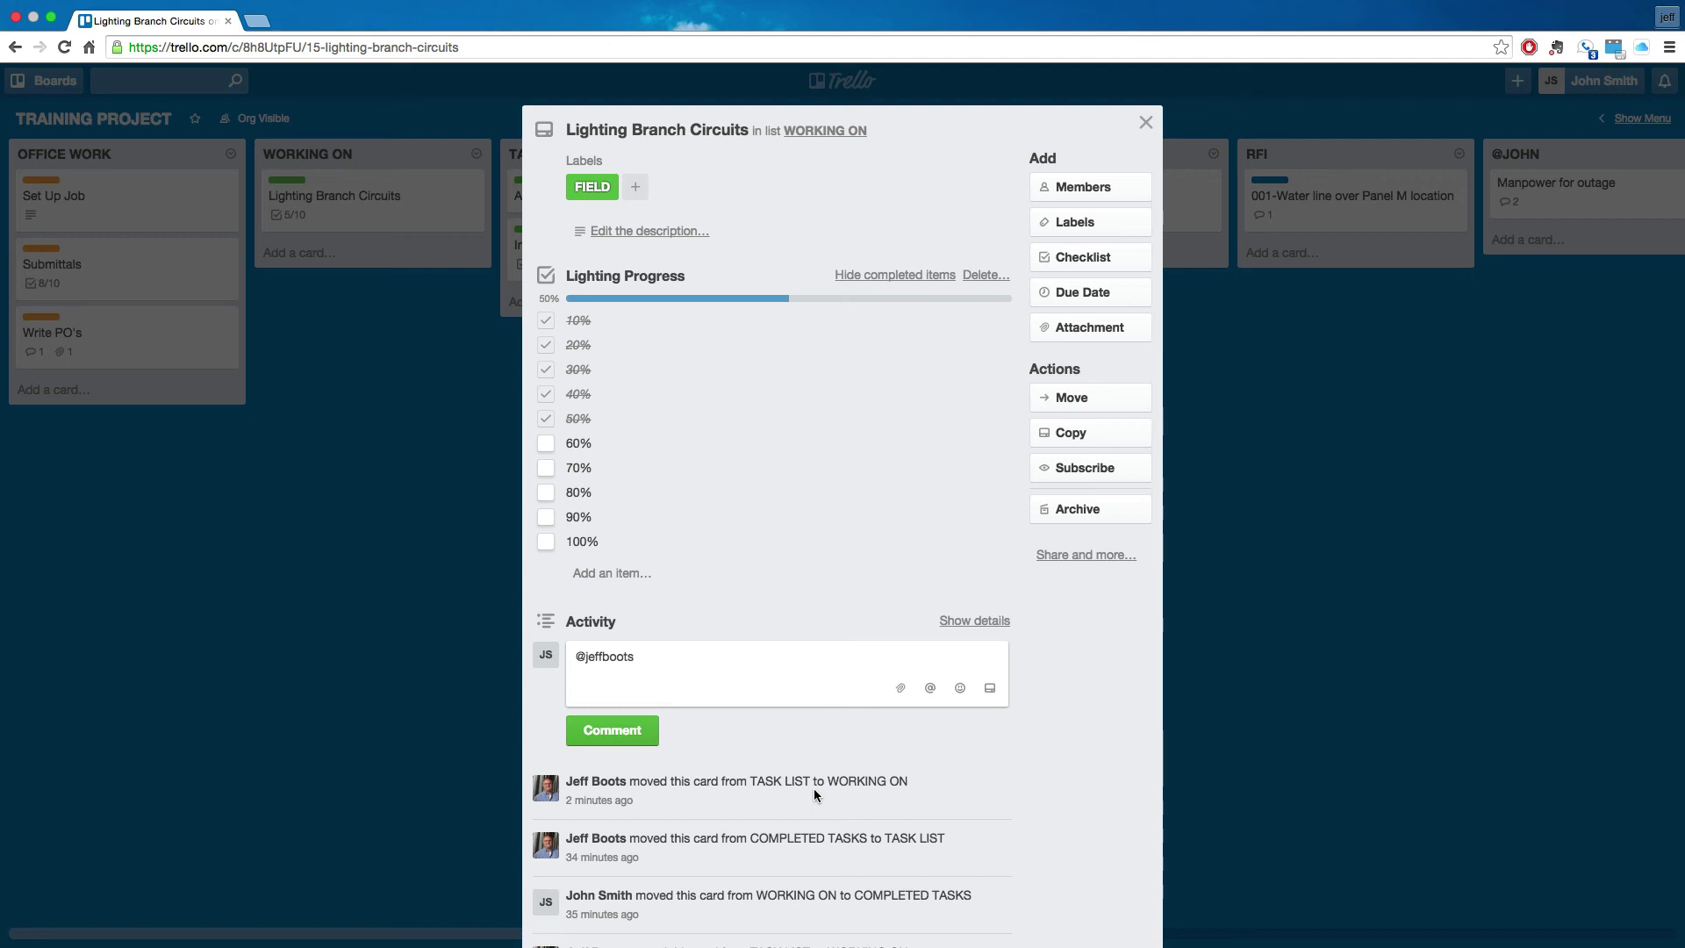
pyautogui.write('need bulbs')
pyautogui.click(625, 731)
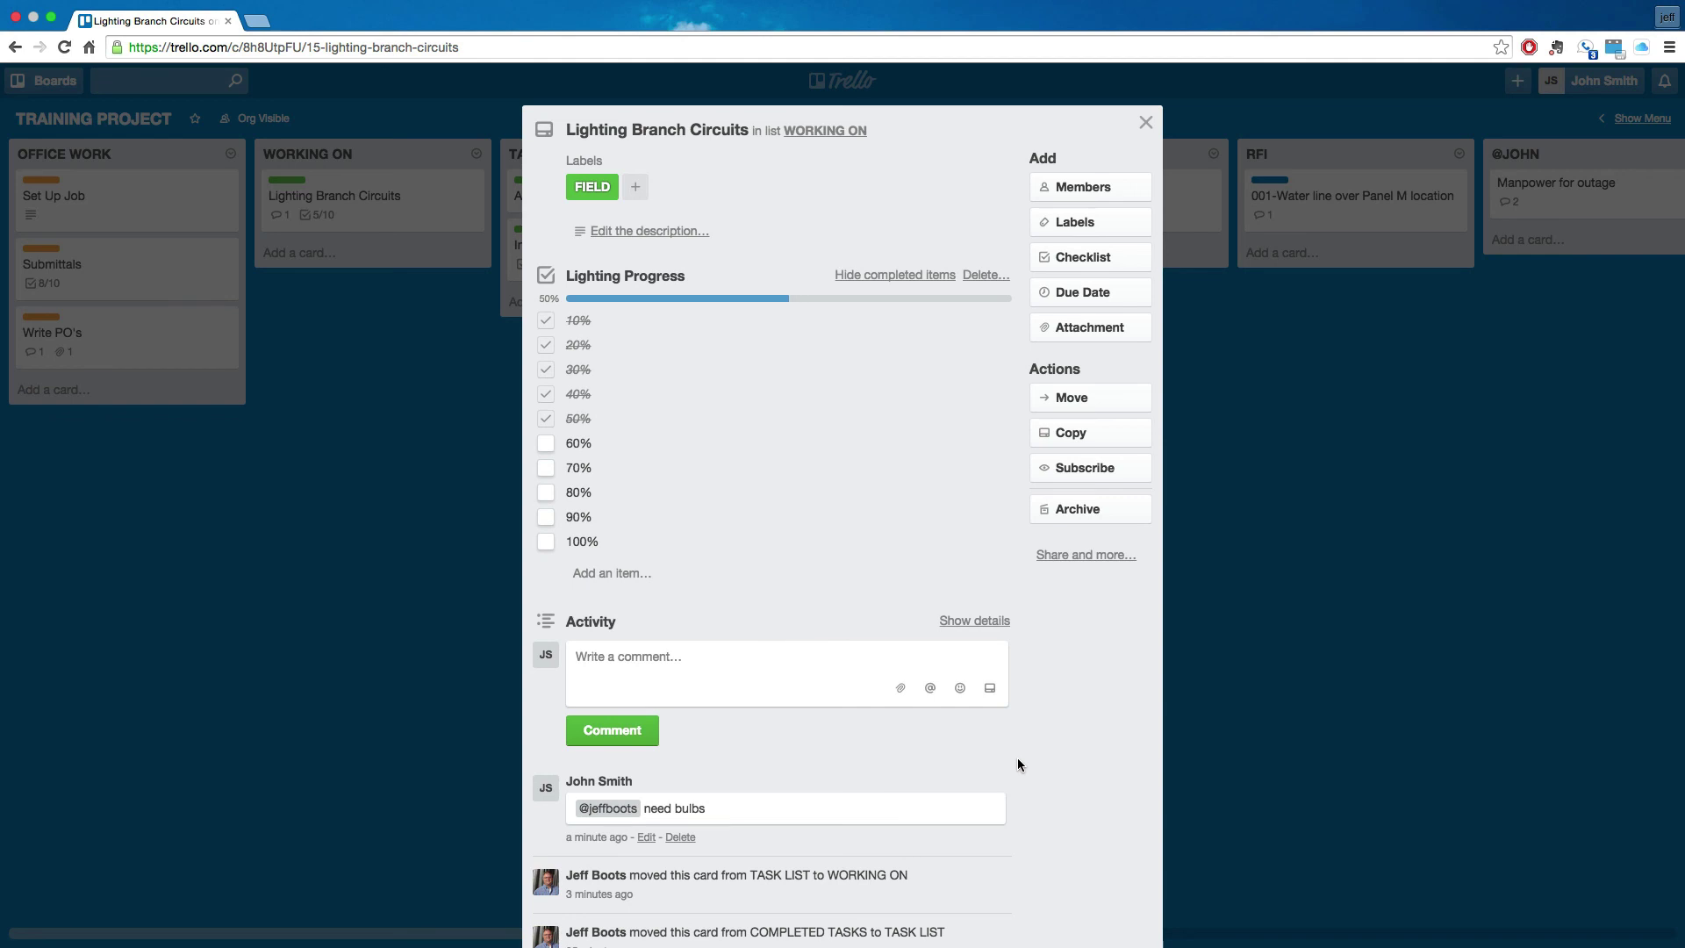
pyautogui.click(1326, 540)
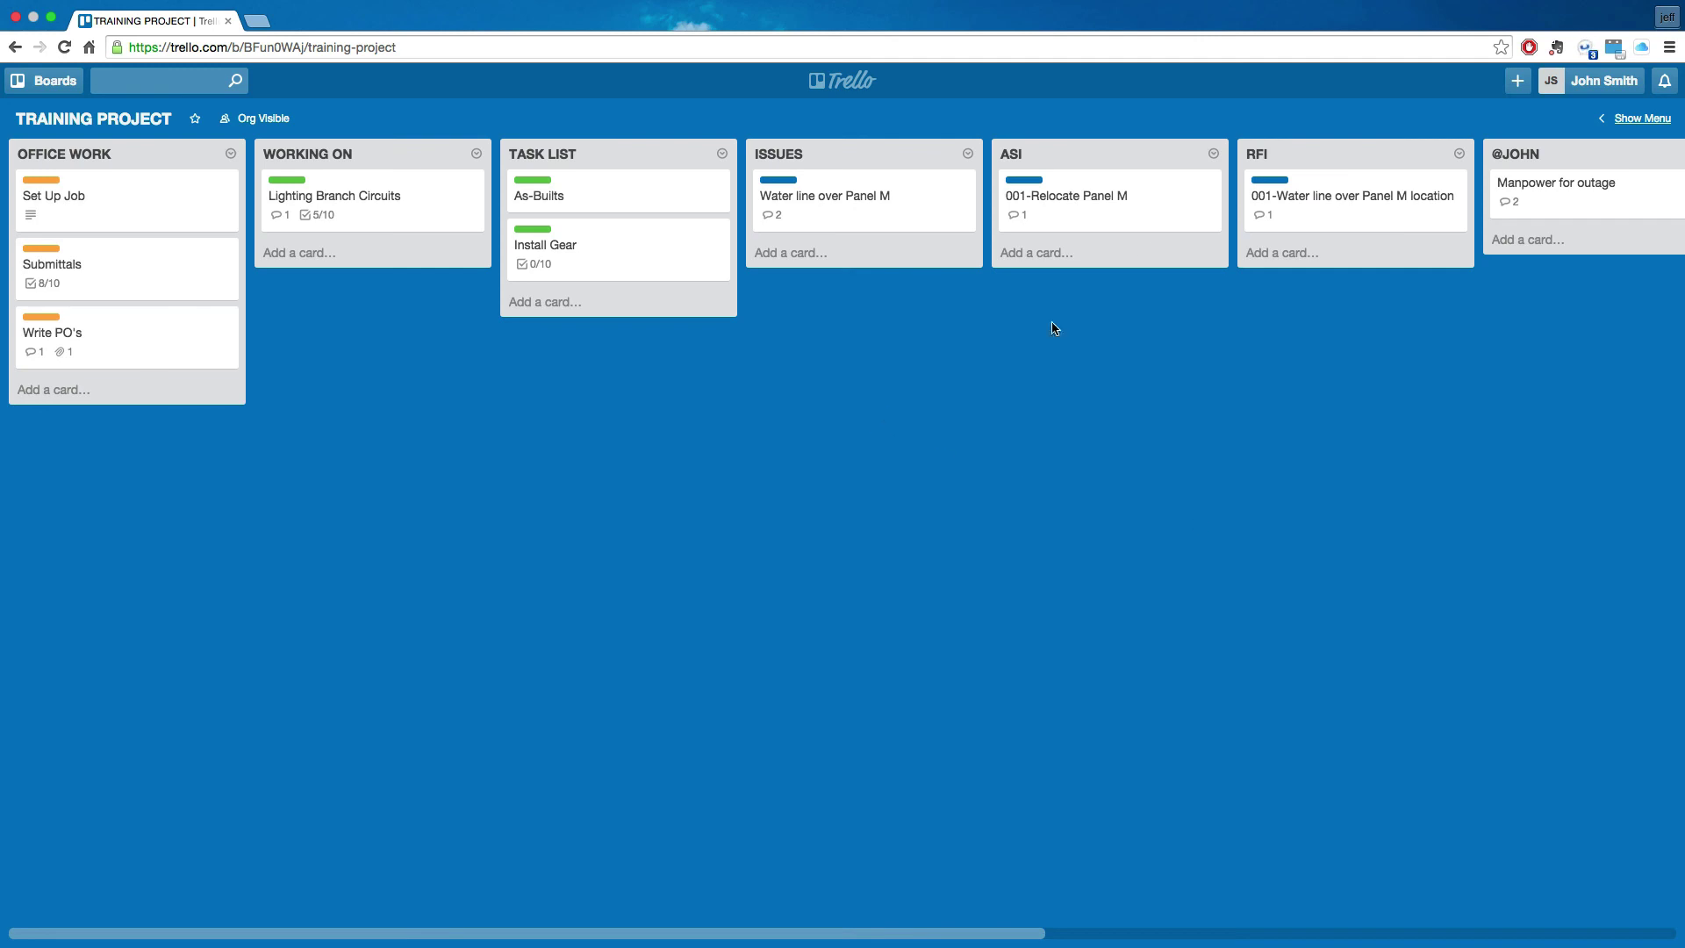
# - Subscribe to the Training Project board from the side menu's More options, then close the sidebar
pyautogui.click(1633, 118)
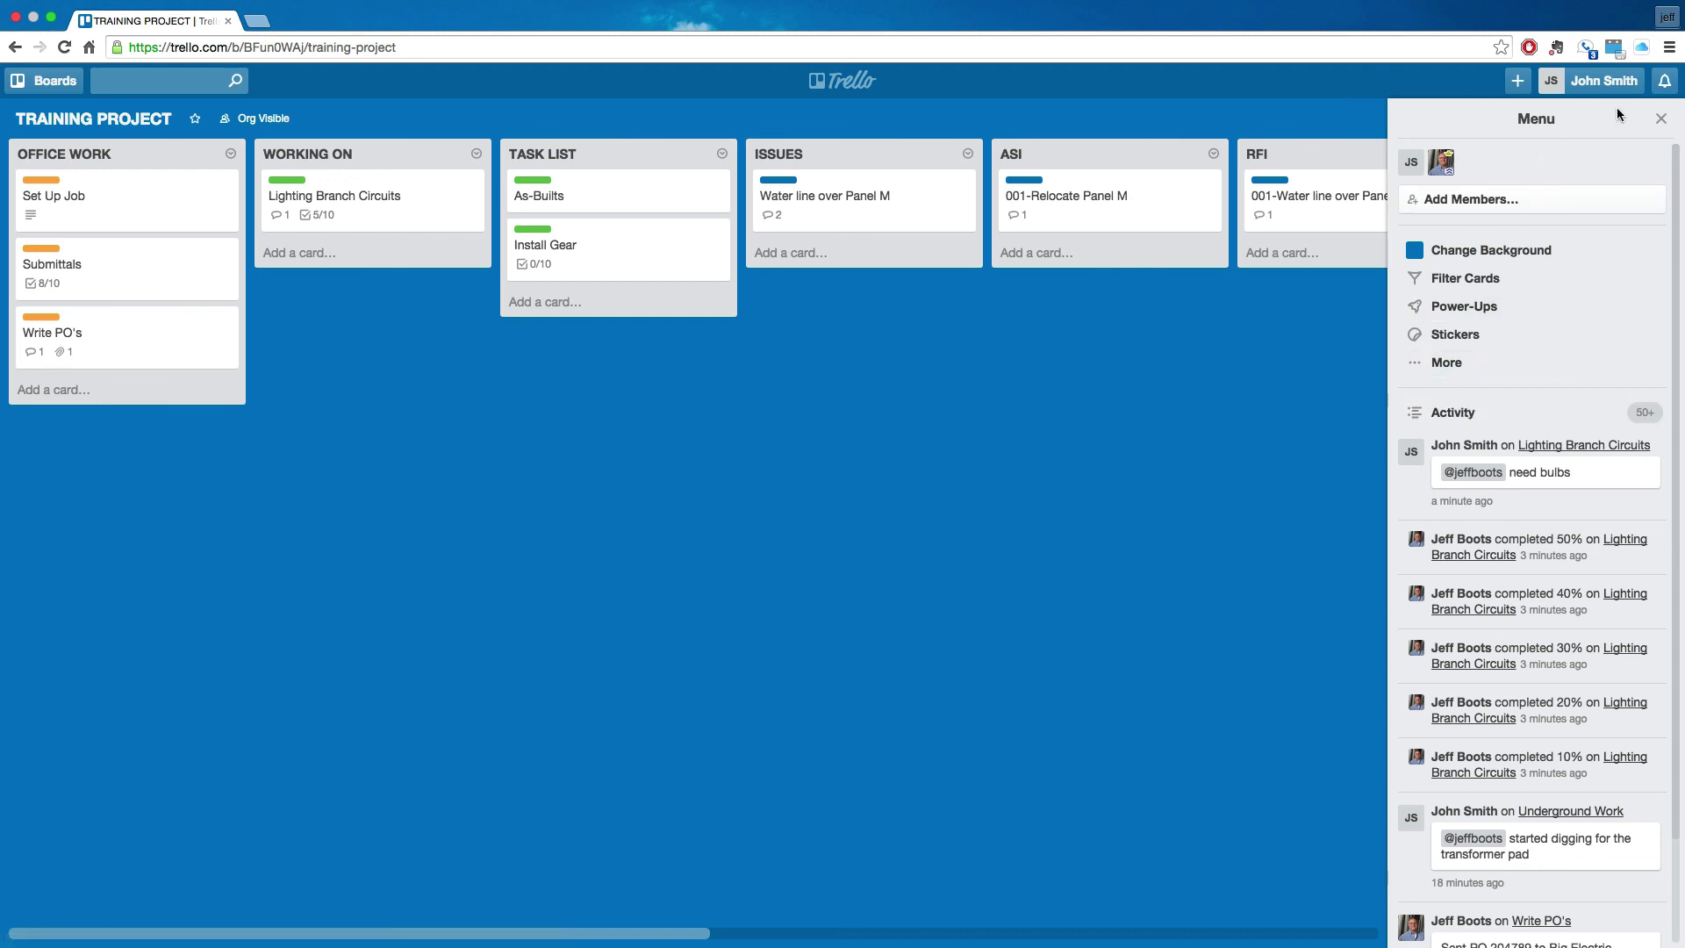
pyautogui.click(1659, 121)
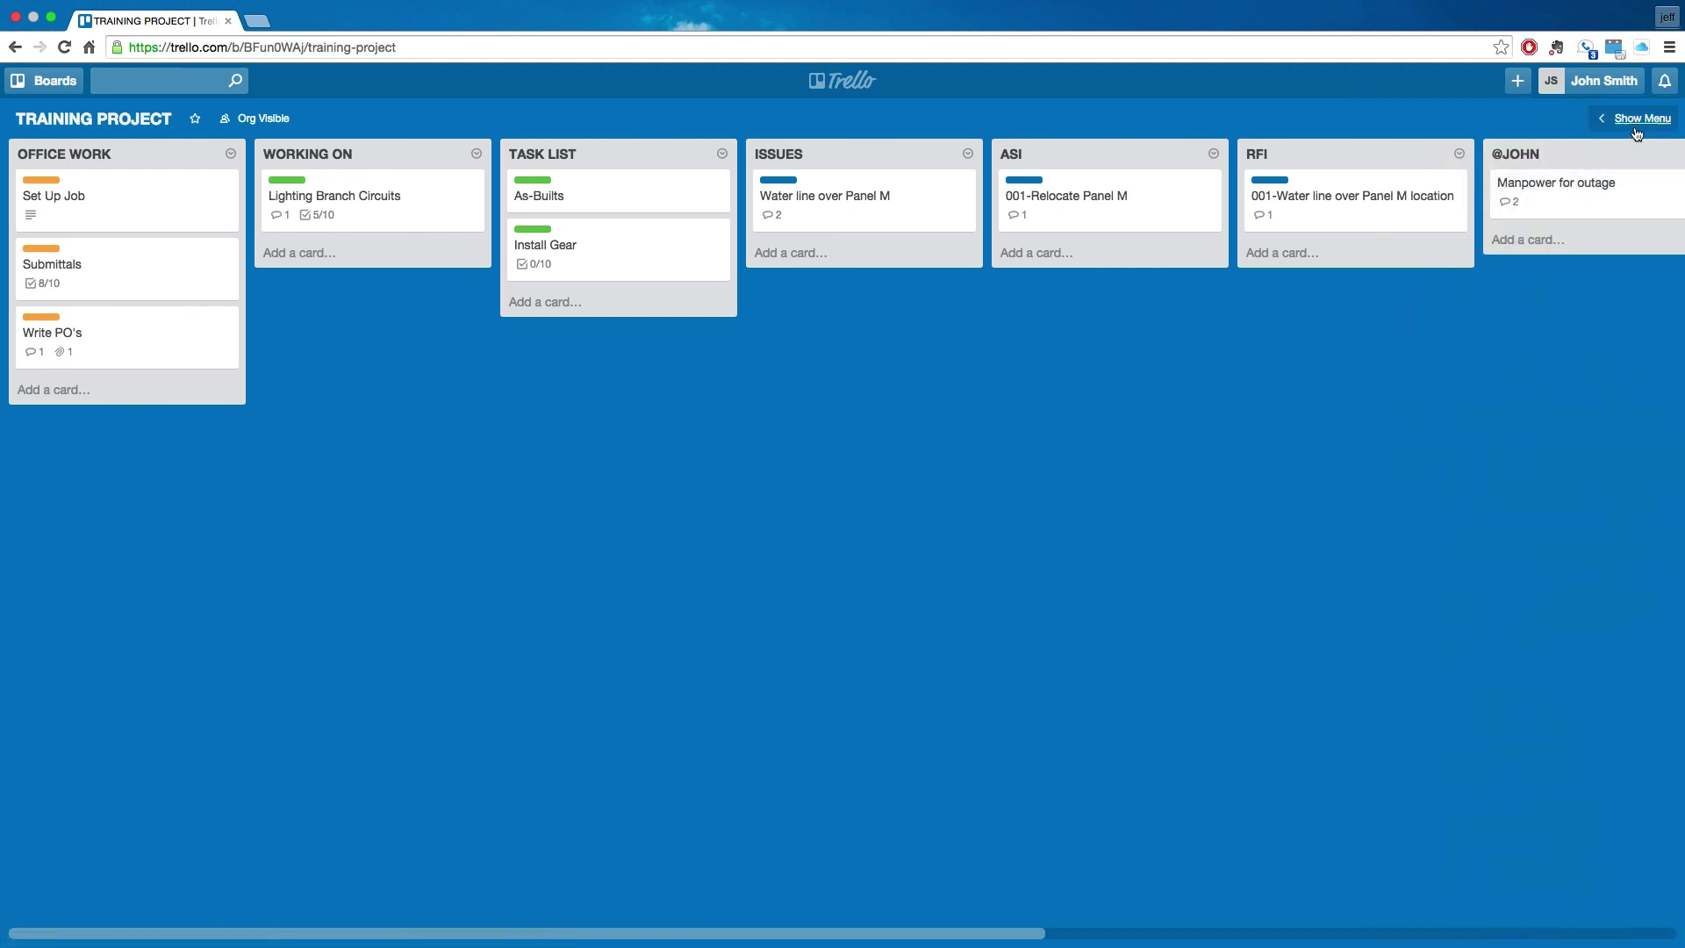
pyautogui.click(1635, 118)
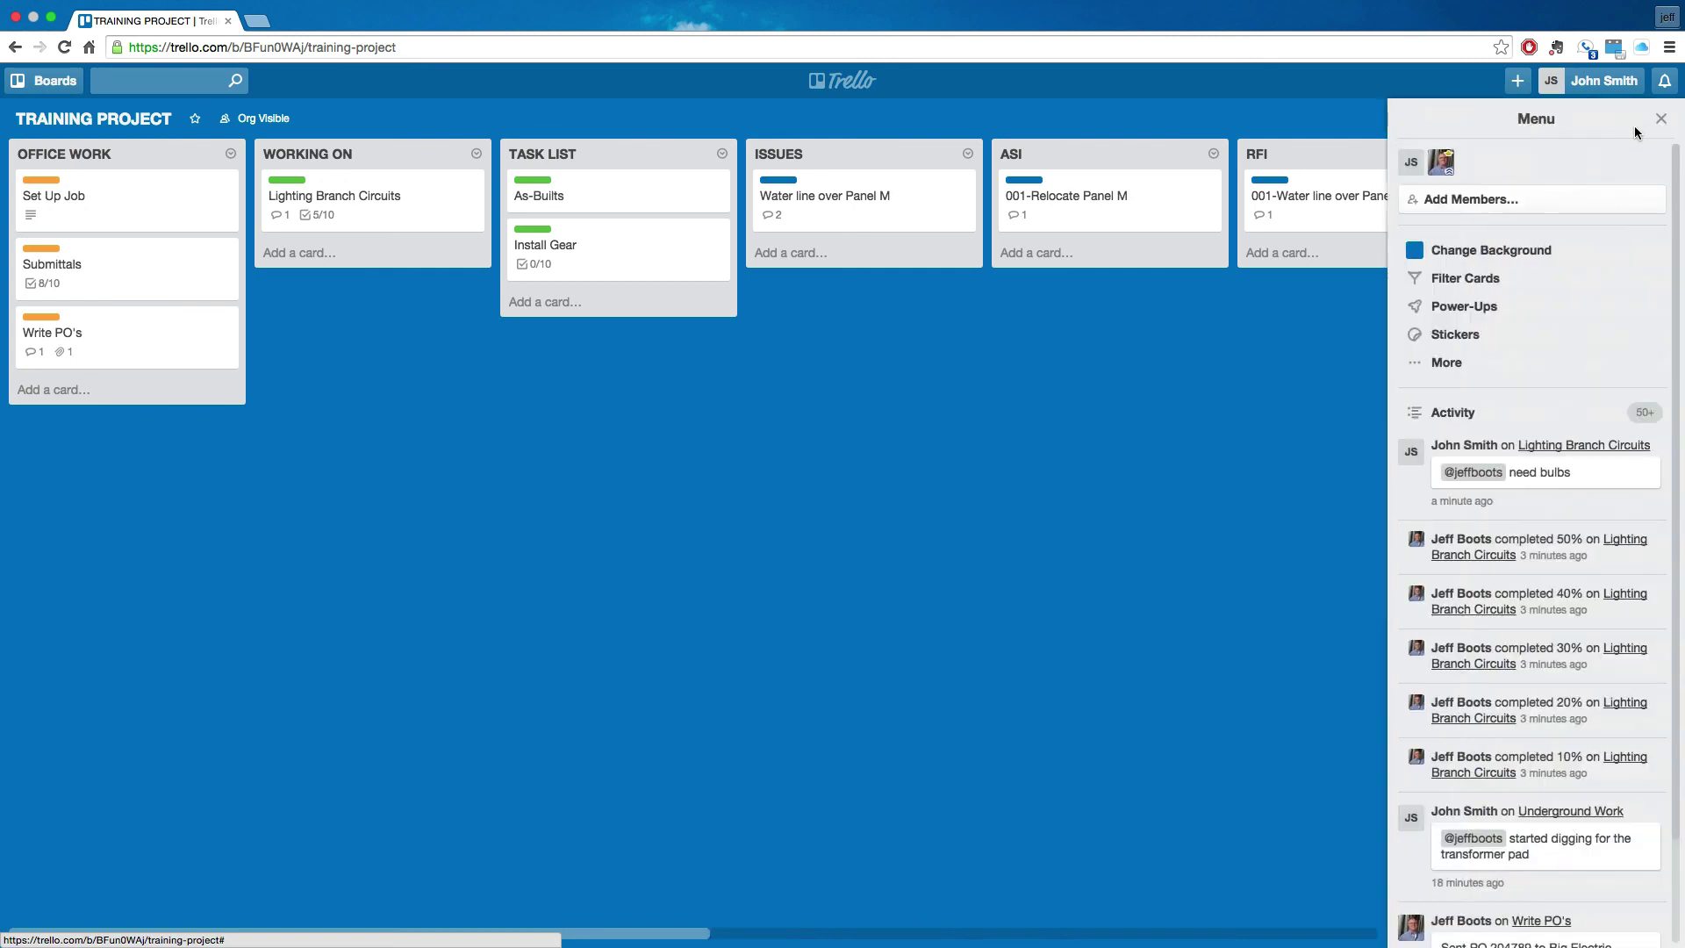
pyautogui.click(1460, 367)
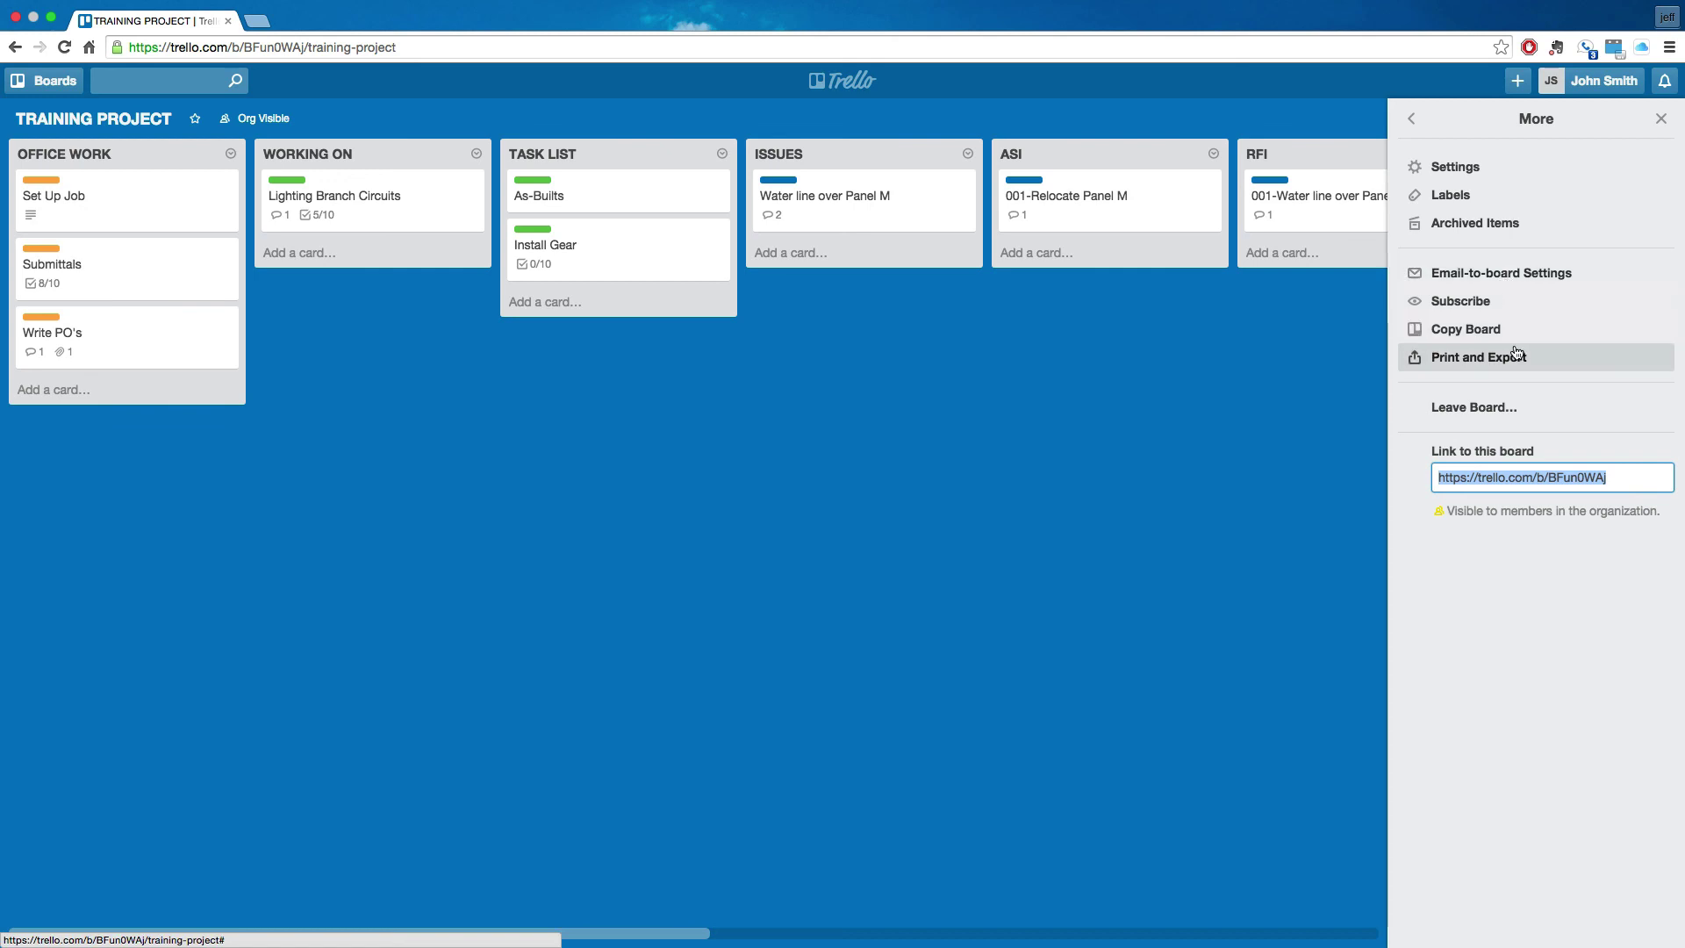
pyautogui.click(1483, 306)
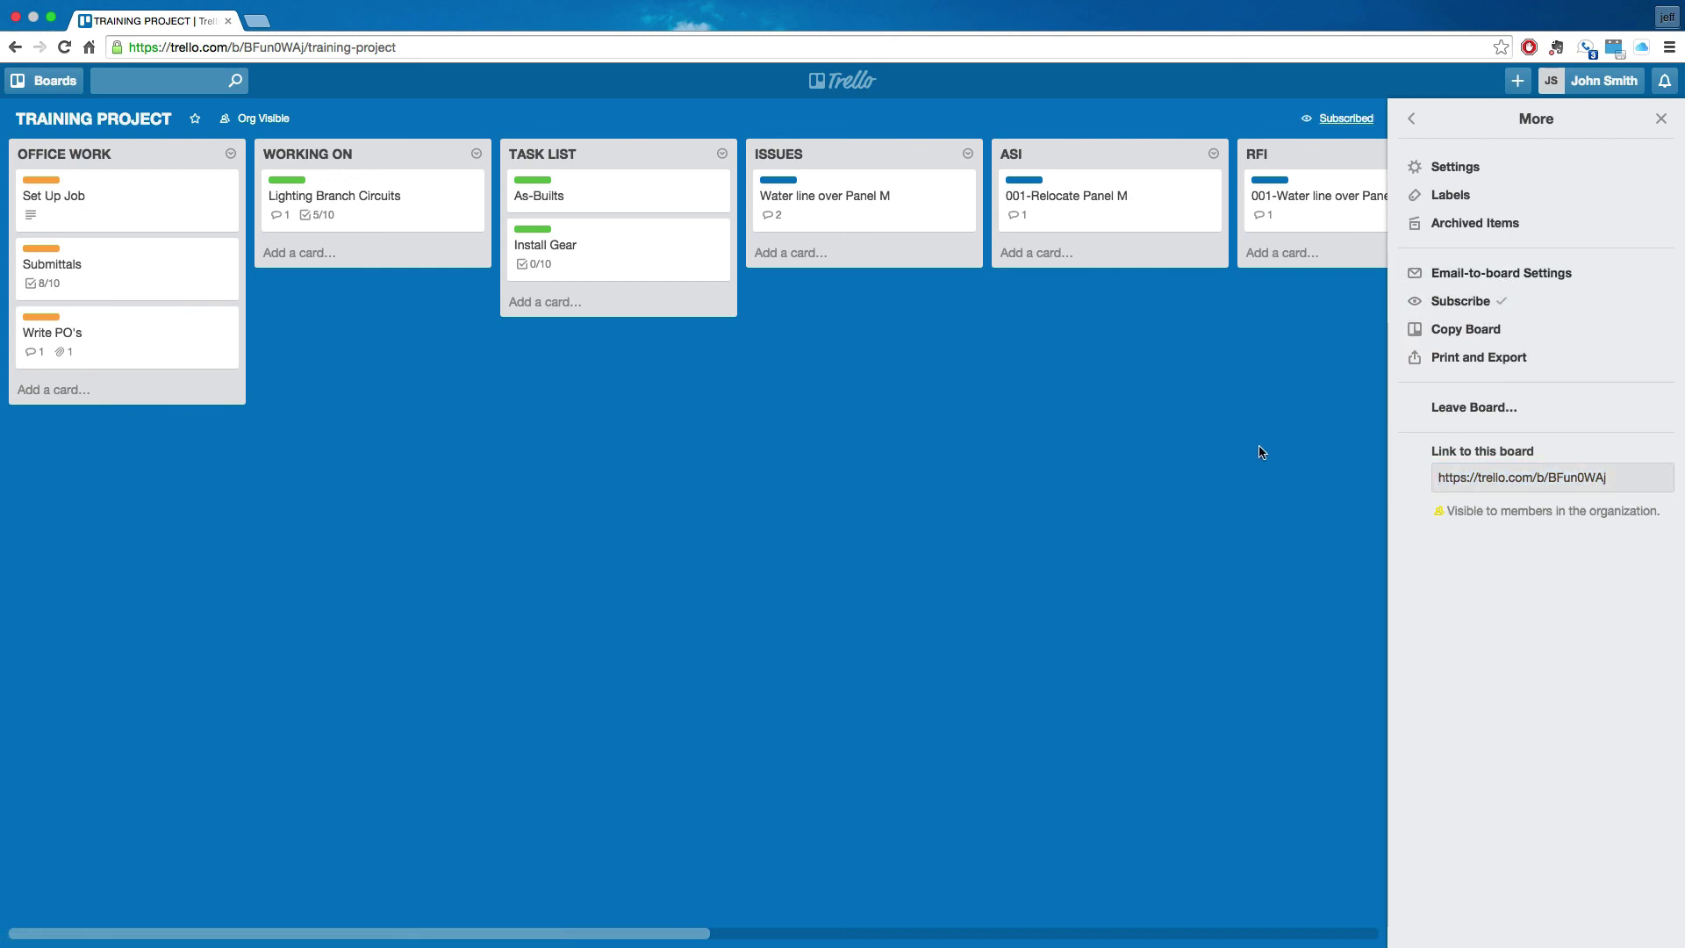
pyautogui.click(1661, 117)
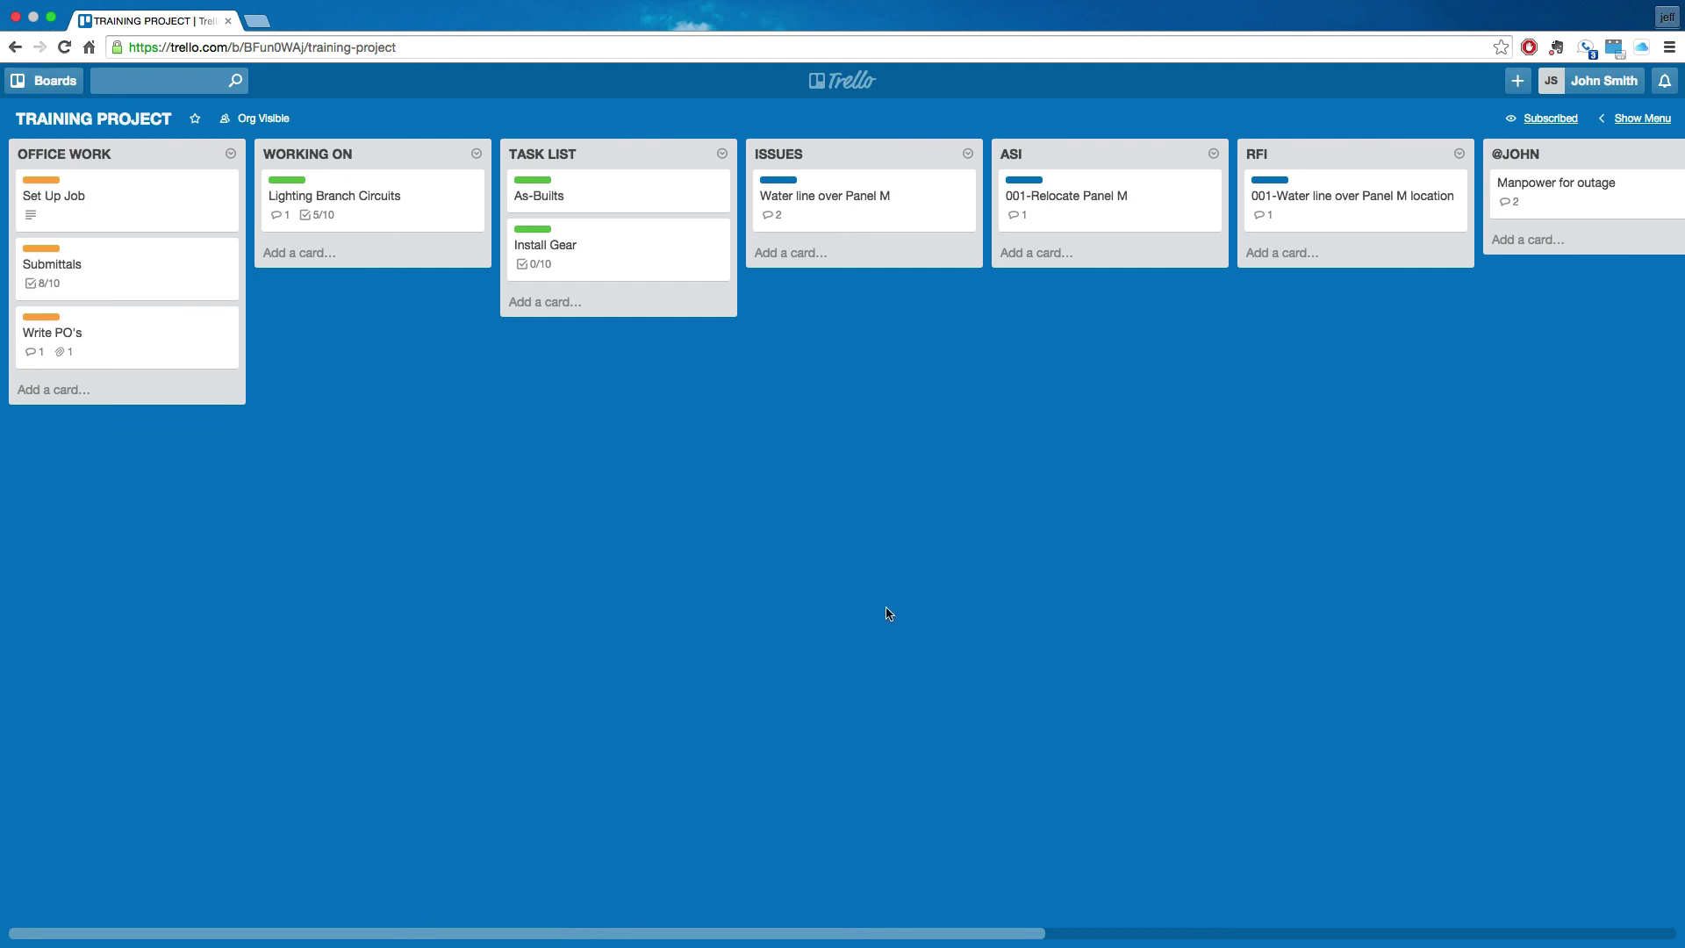
pyautogui.moveTo(887, 613)
pyautogui.mouseDown()
pyautogui.moveTo(456, 632)
pyautogui.moveTo(917, 625)
pyautogui.mouseUp()
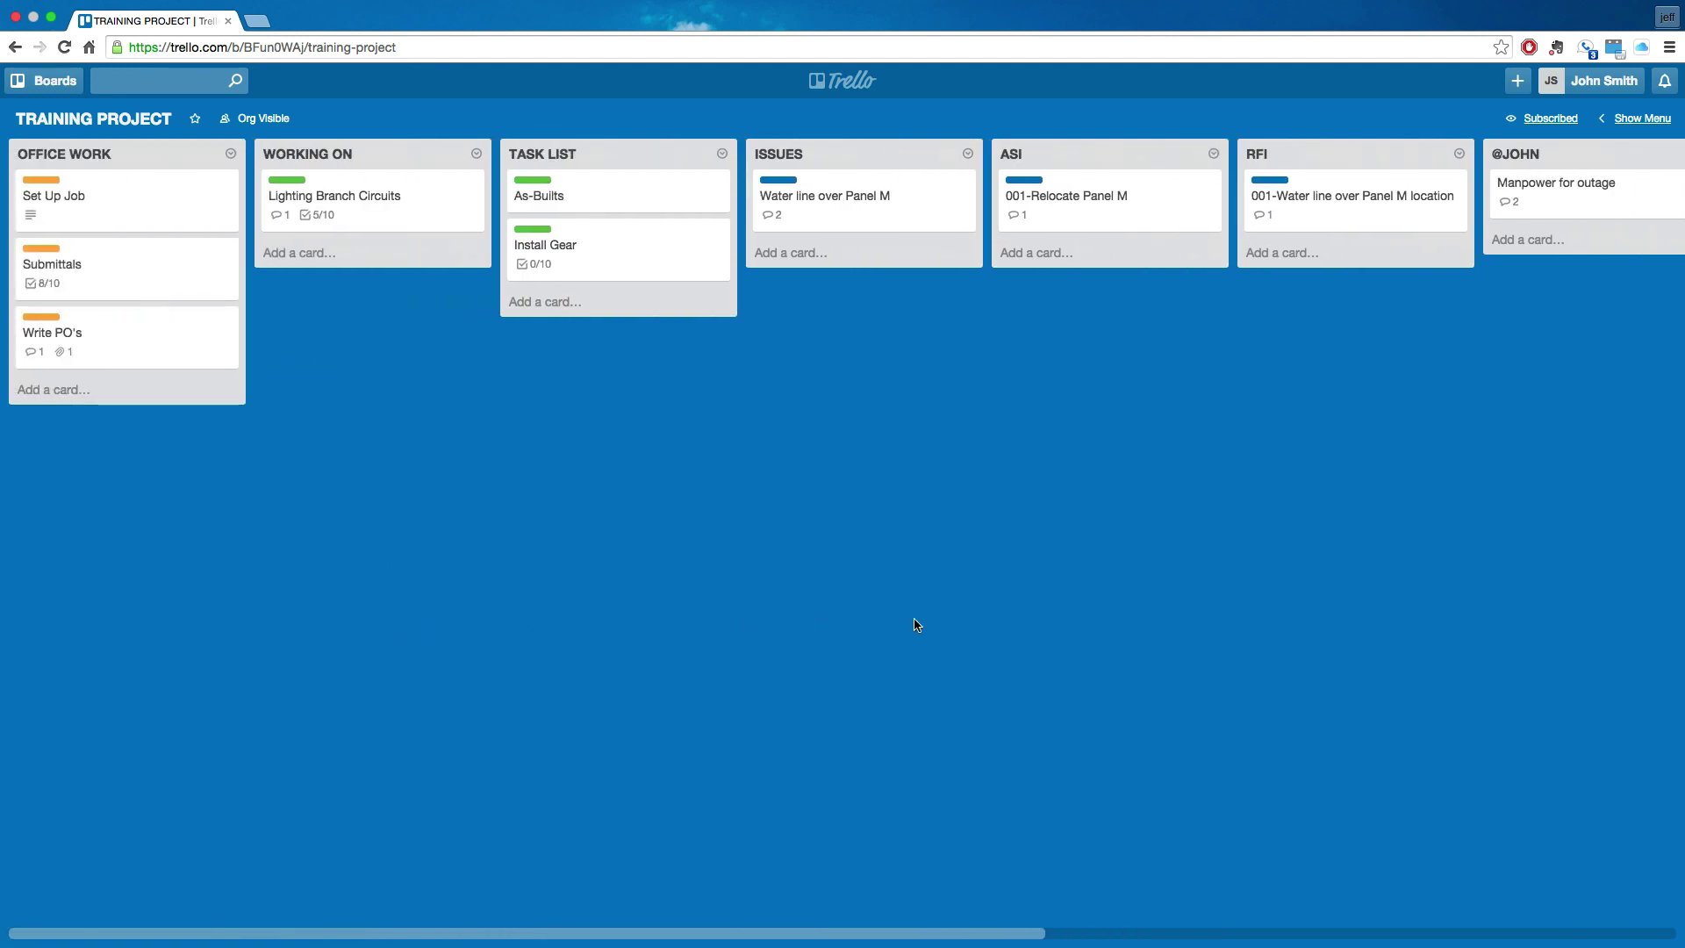